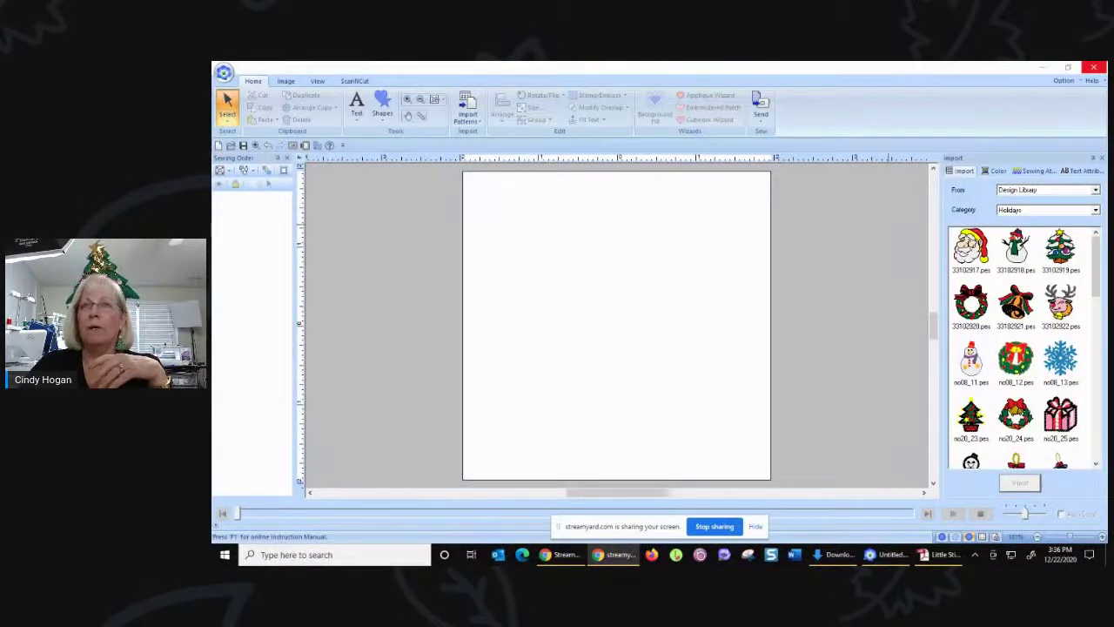
Import the Santa design 33102917.pes from the Design Library's Holidays category and place it in the page's upper-left area.
left_click(1032, 189)
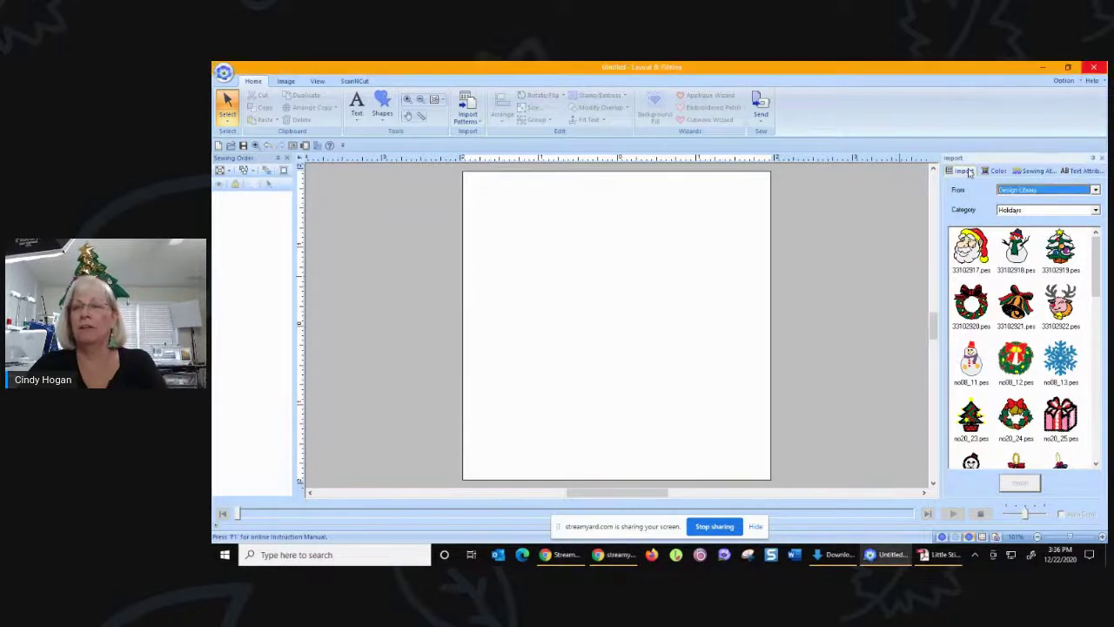
left_click(1033, 192)
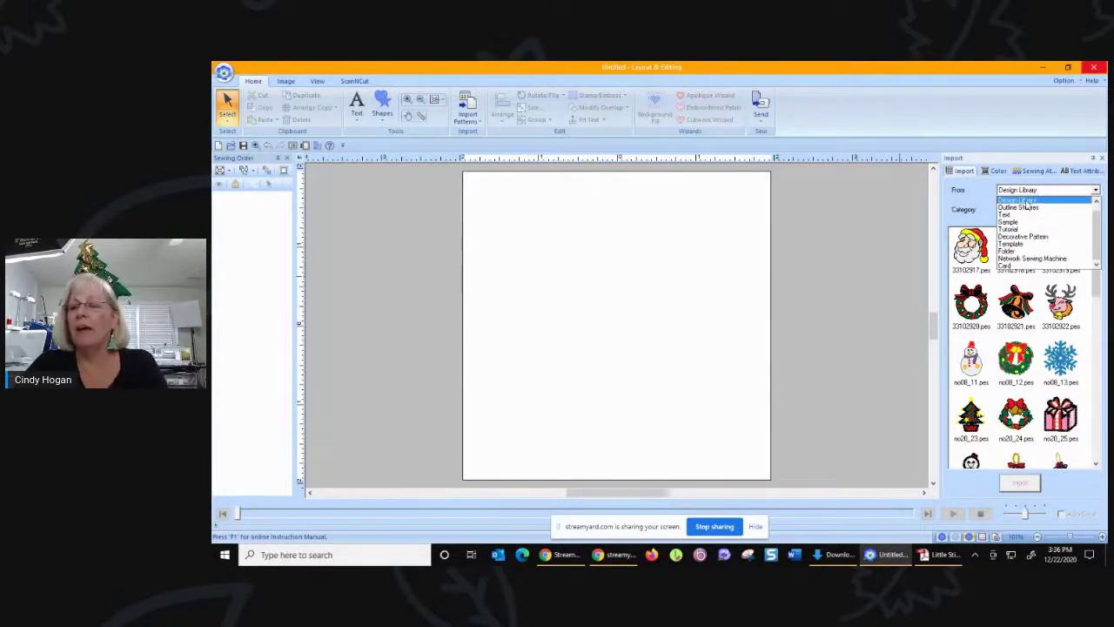
left_click(1028, 202)
left_click(1038, 212)
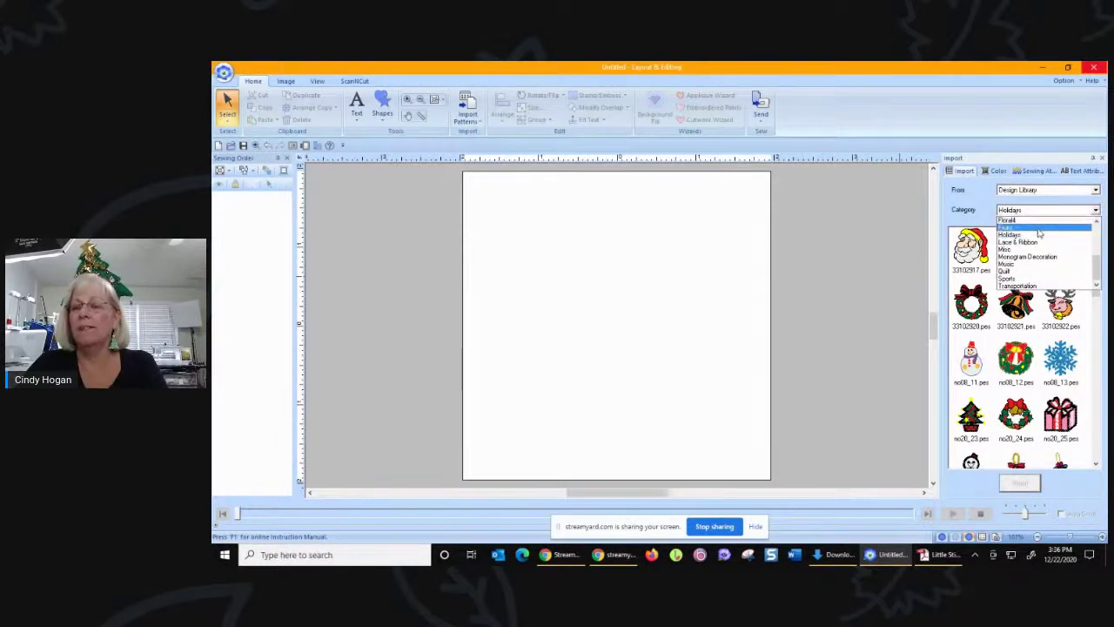
left_click(1033, 236)
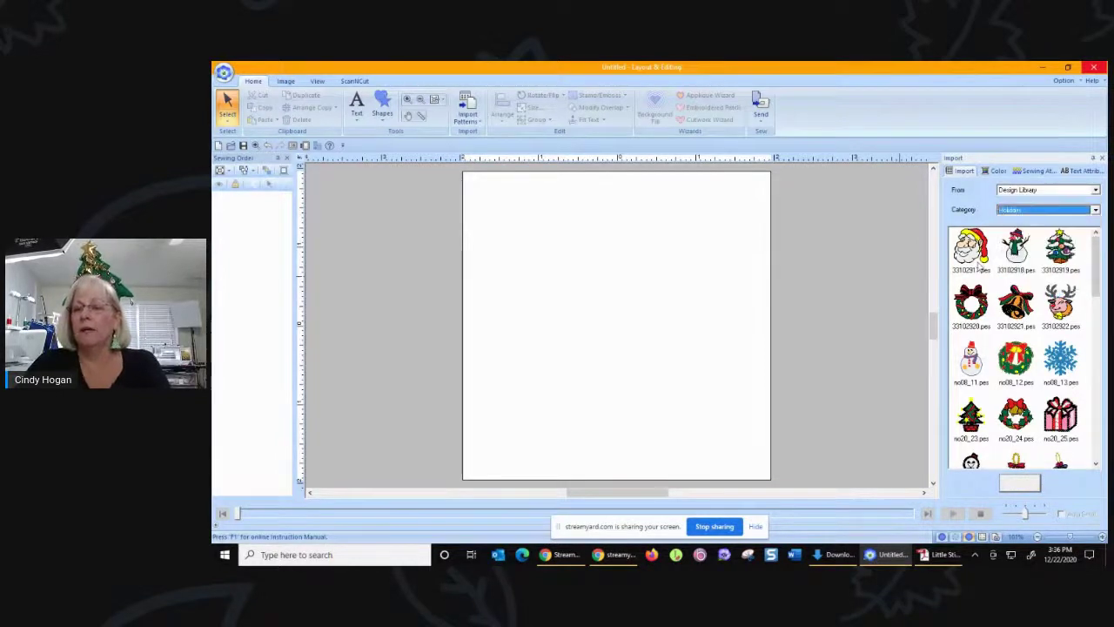
double_click(978, 261)
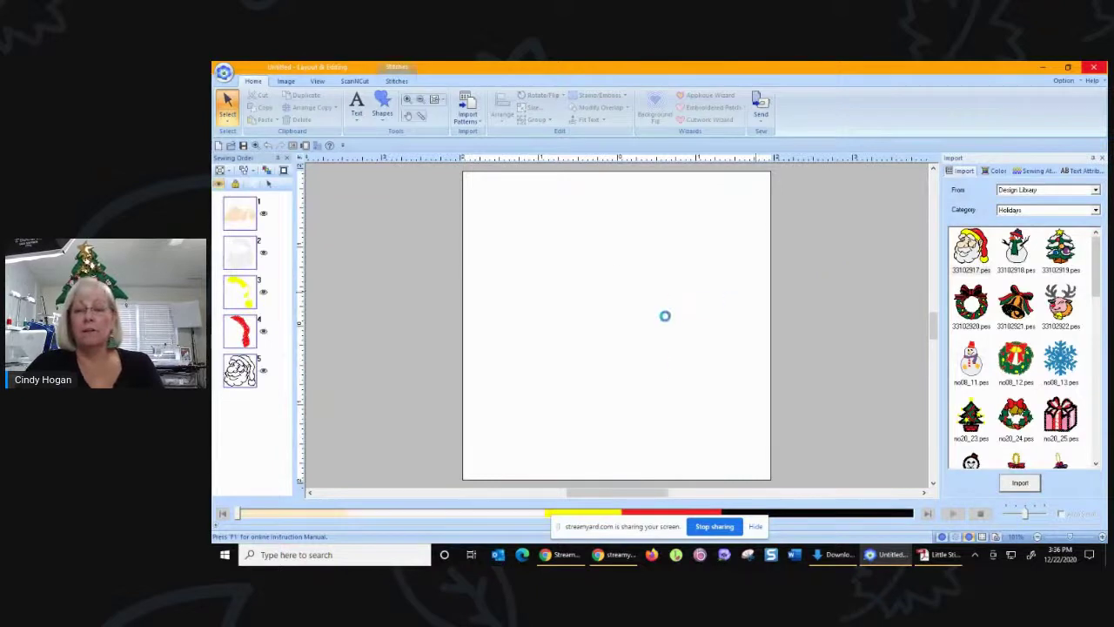
left_click_drag(633, 323, 565, 265)
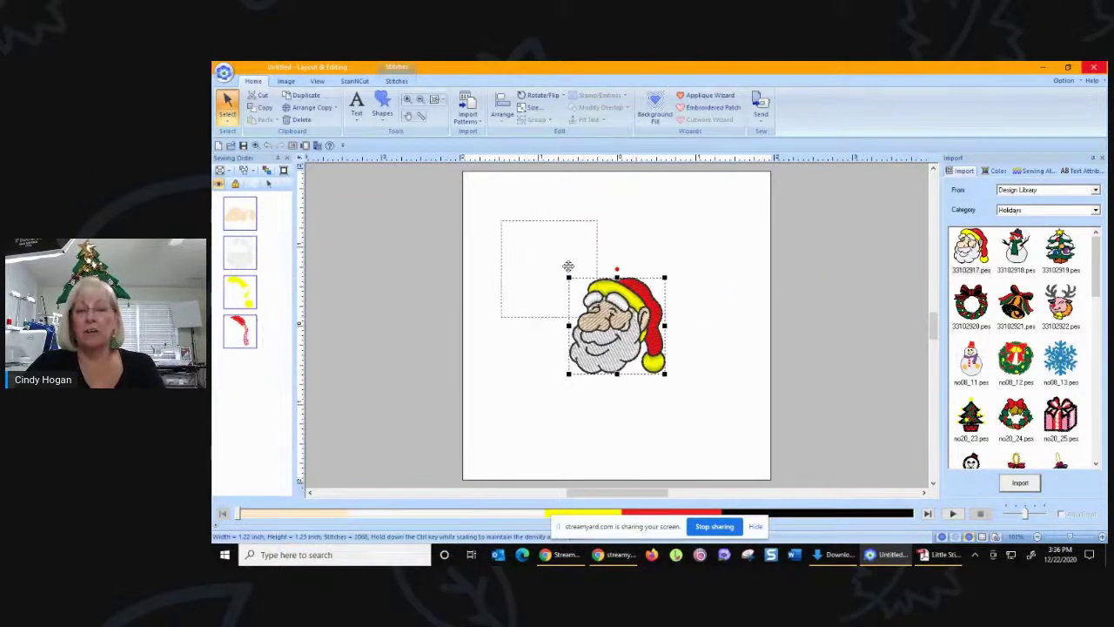
Import the wreath 33102920.pes at the page centre and the bell 33102921.pes, moving the bell to the page's upper-right area.
double_click(980, 299)
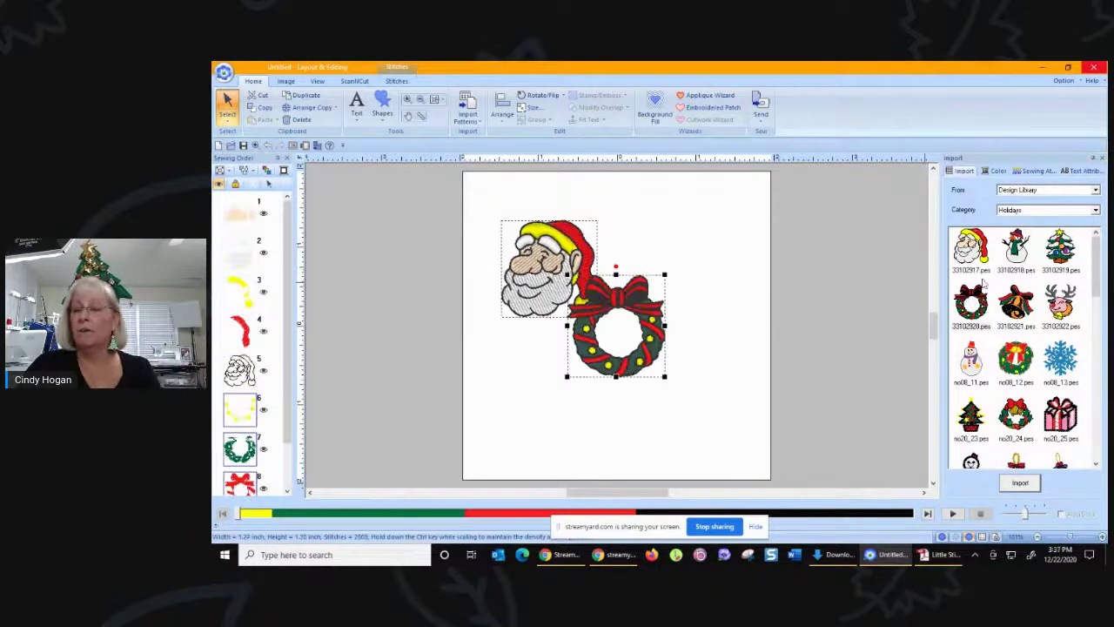
double_click(1015, 301)
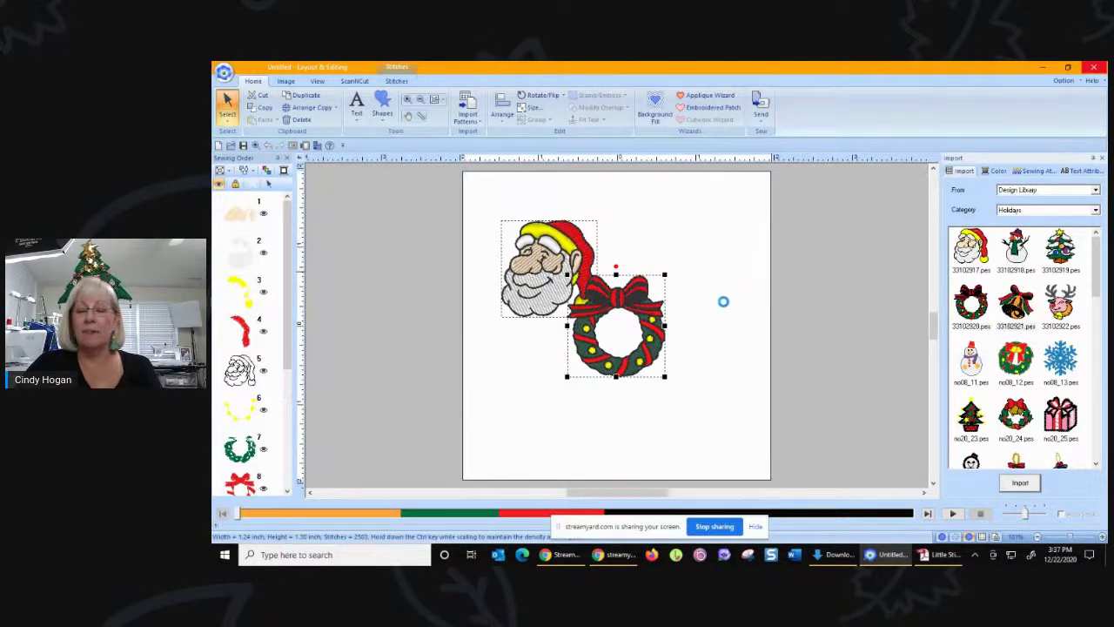
left_click_drag(632, 320, 713, 243)
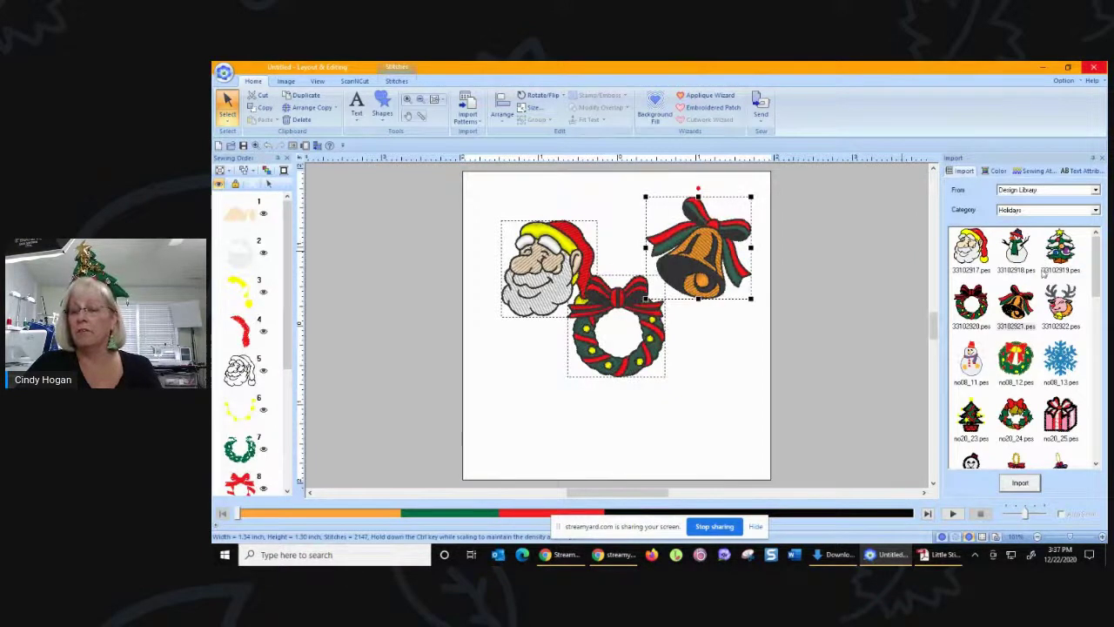
Add the snowflake no57_35.pes, the Santa face no77_6.pes and the reindeer no77_4.pes around the lower part of the page.
scroll(1044, 276, "down", 3)
scroll(1034, 378, "down", 3)
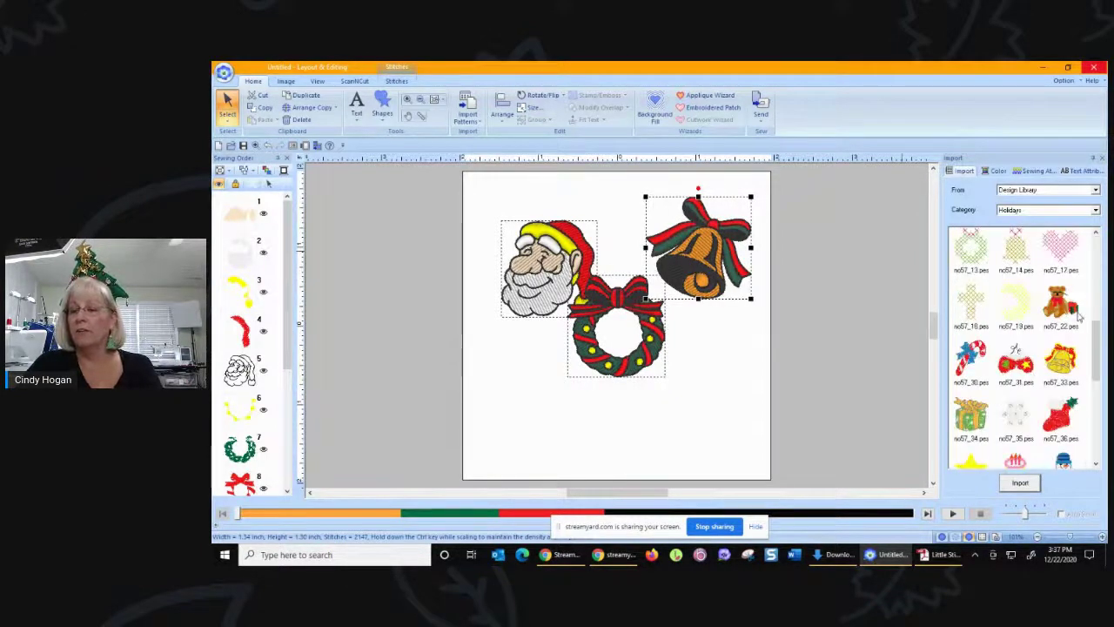
double_click(1014, 413)
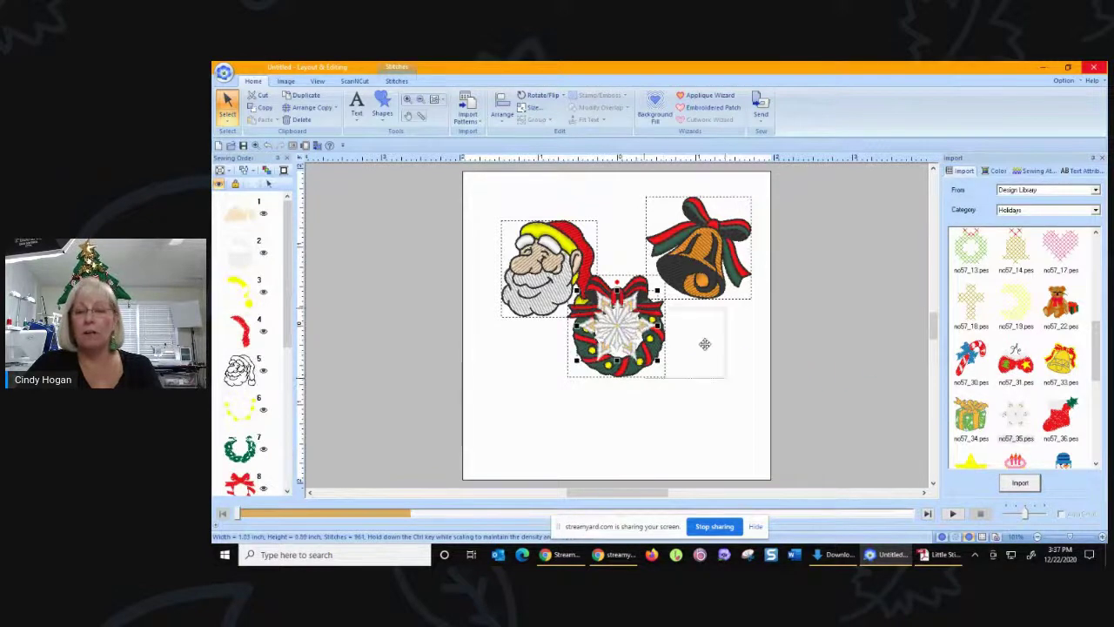
left_click_drag(729, 366, 728, 366)
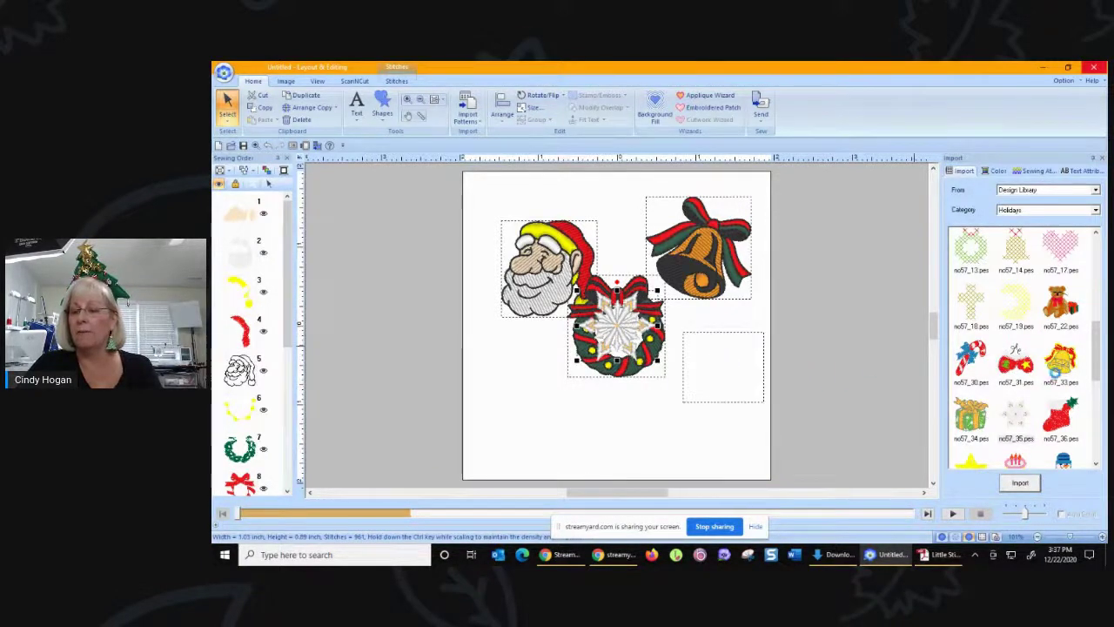
scroll(1025, 349, "down", 3)
scroll(1025, 348, "down", 2)
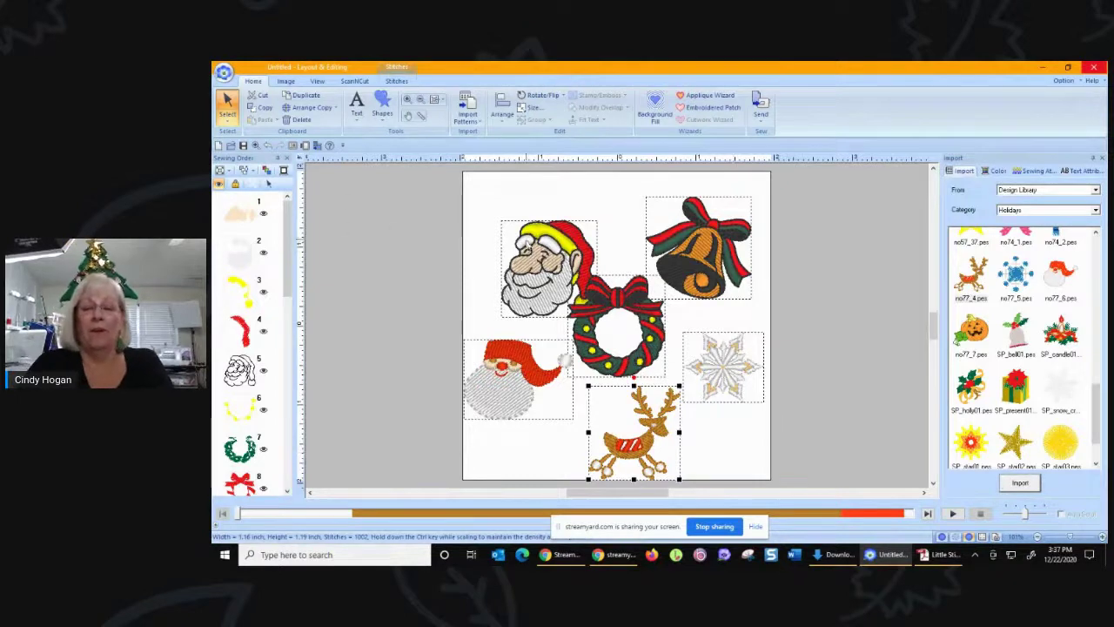
Shrink the upper Santa design to about 0.91 by 0.91 inch and reposition it near the page's upper-left corner.
left_click(527, 252)
left_click(525, 250)
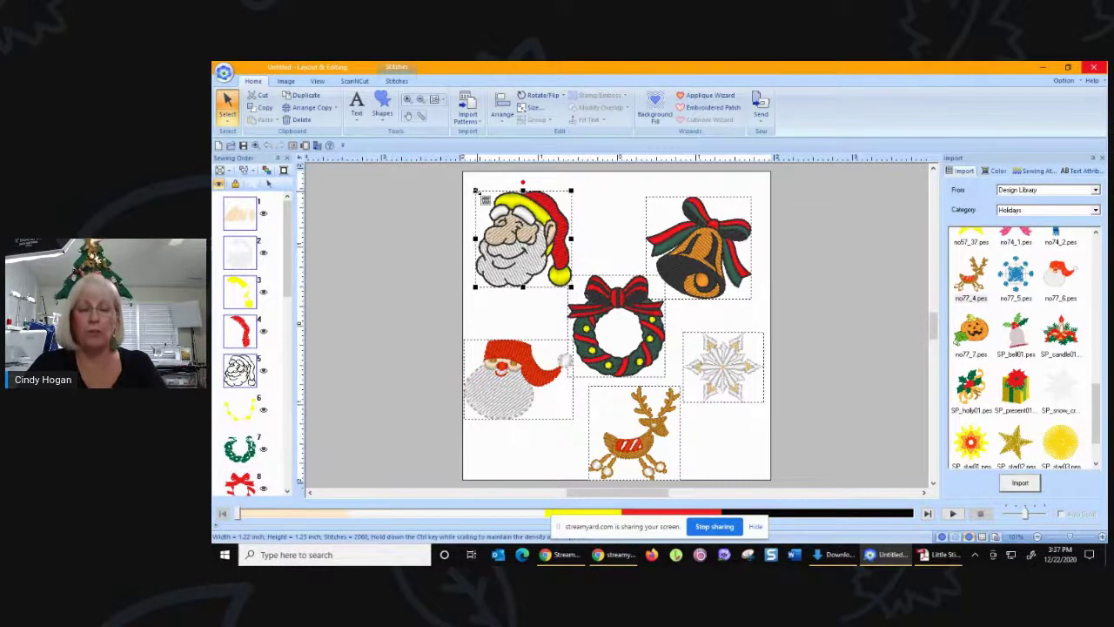
left_click_drag(485, 200, 503, 223)
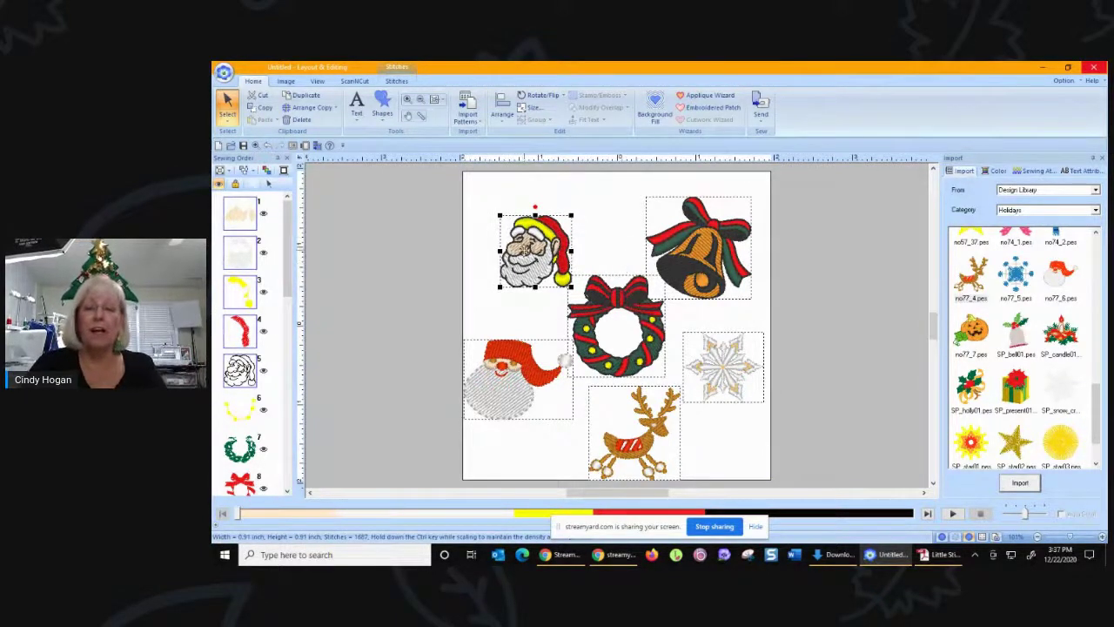
left_click_drag(525, 244, 516, 226)
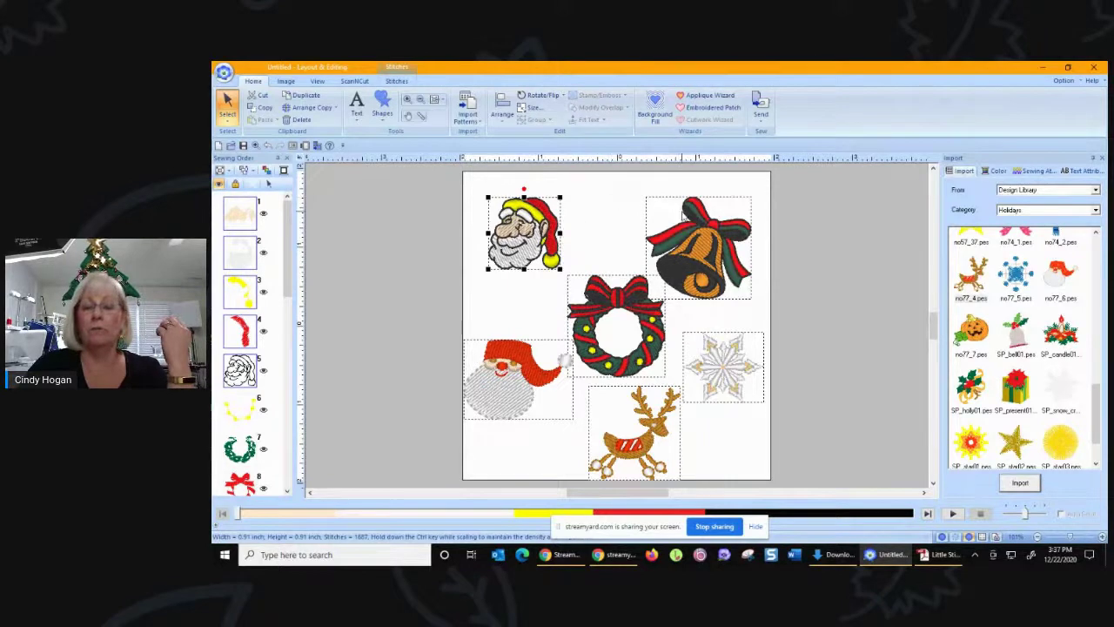
Create an embroidered patch from the small Santa with no satin stitch and a cutting line 0.04 inch from the original pattern.
left_click(693, 107)
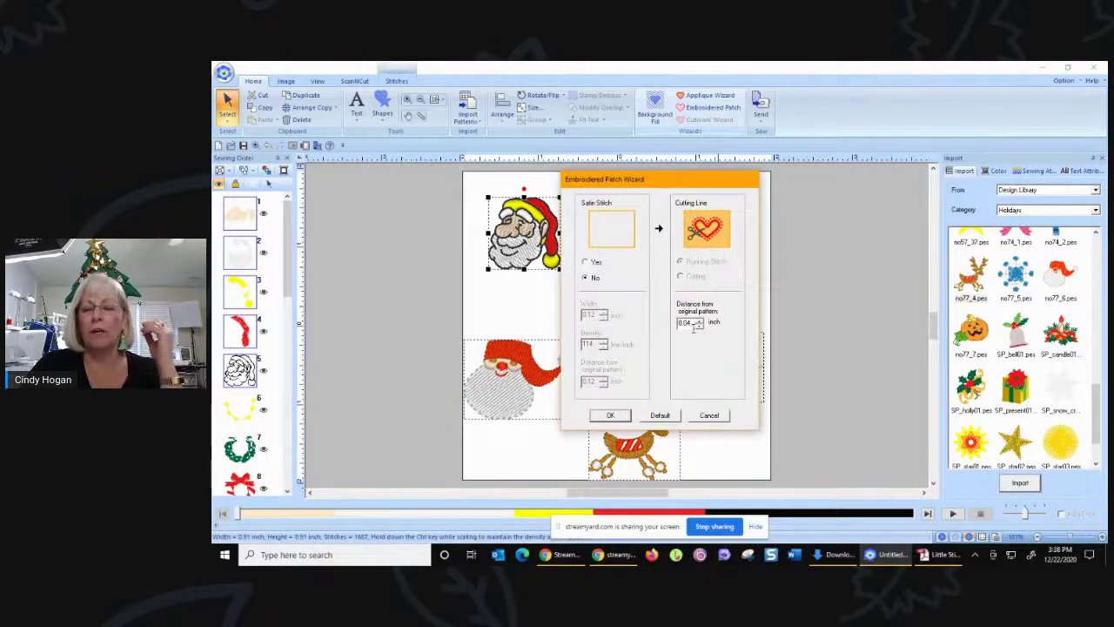
left_click(610, 416)
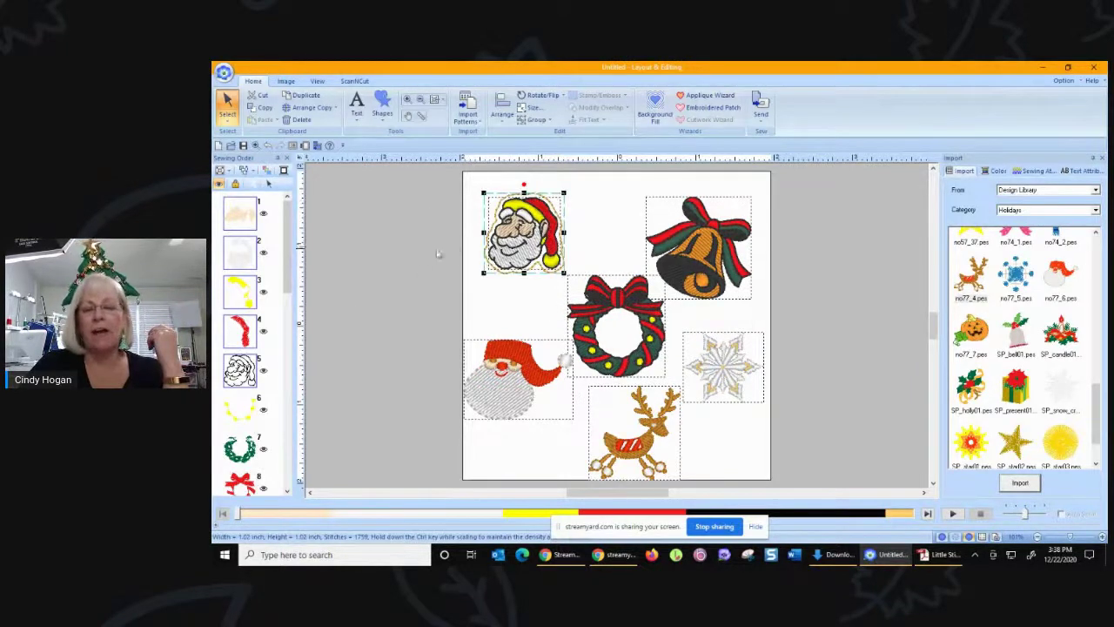
left_click_drag(287, 277, 262, 500)
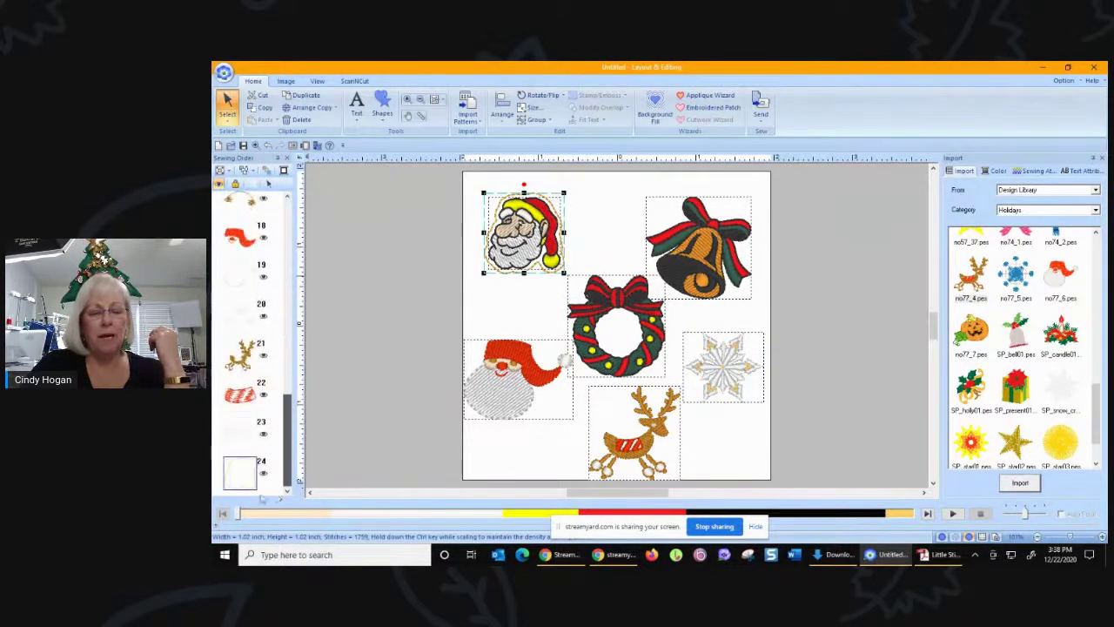
Ungroup the Santa patch and select only its cutting outline, item 24 in the sewing order.
left_click(992, 171)
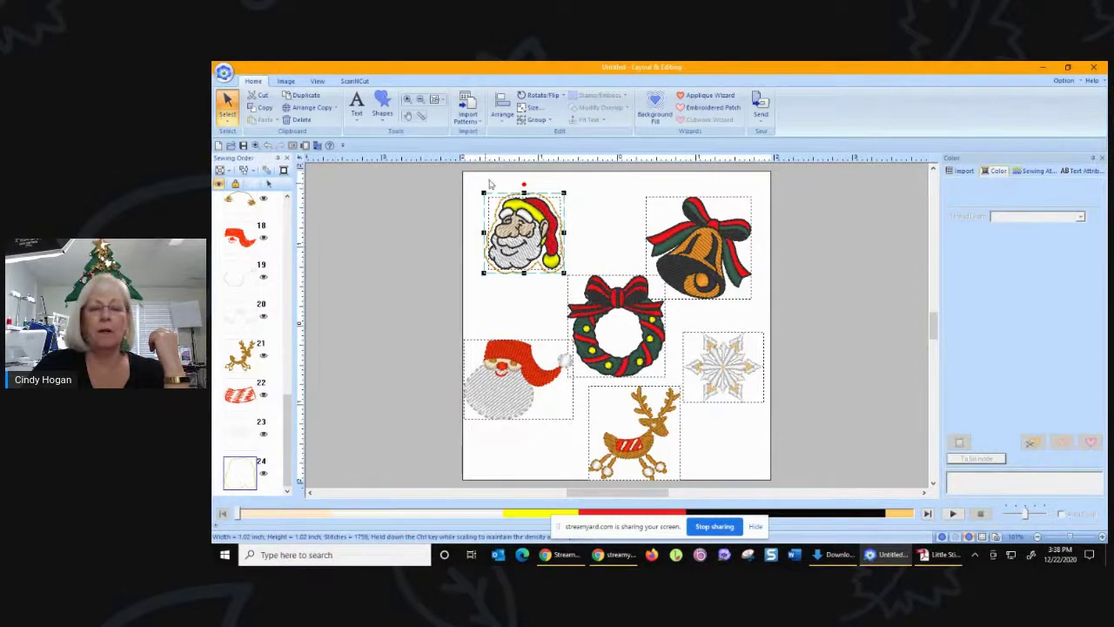
right_click(525, 223)
left_click(548, 242)
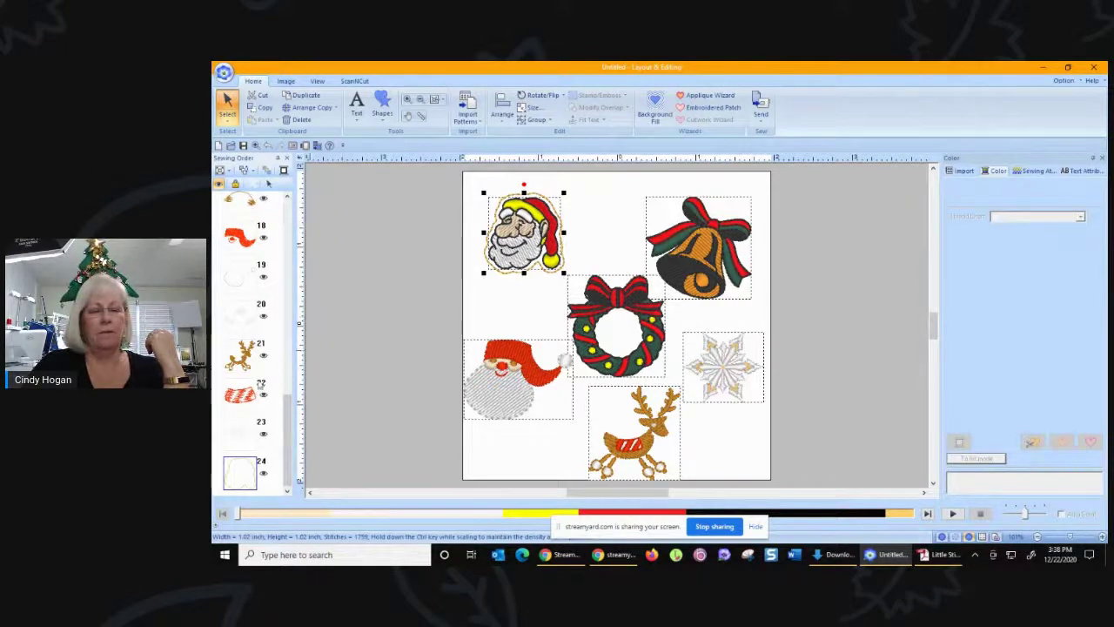
left_click(240, 471)
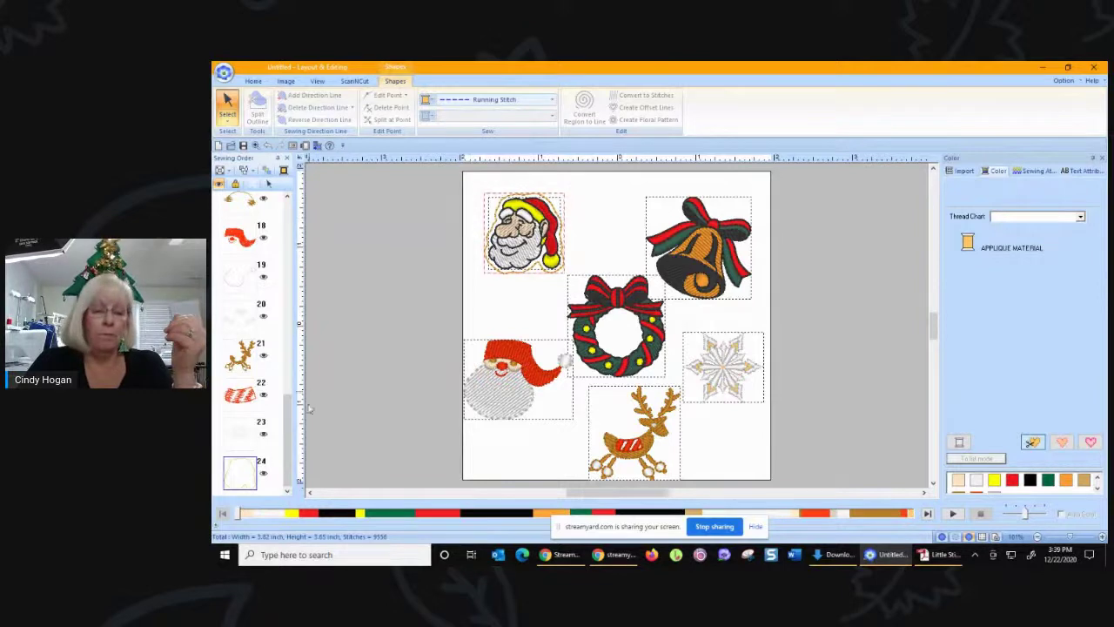
left_click(252, 471)
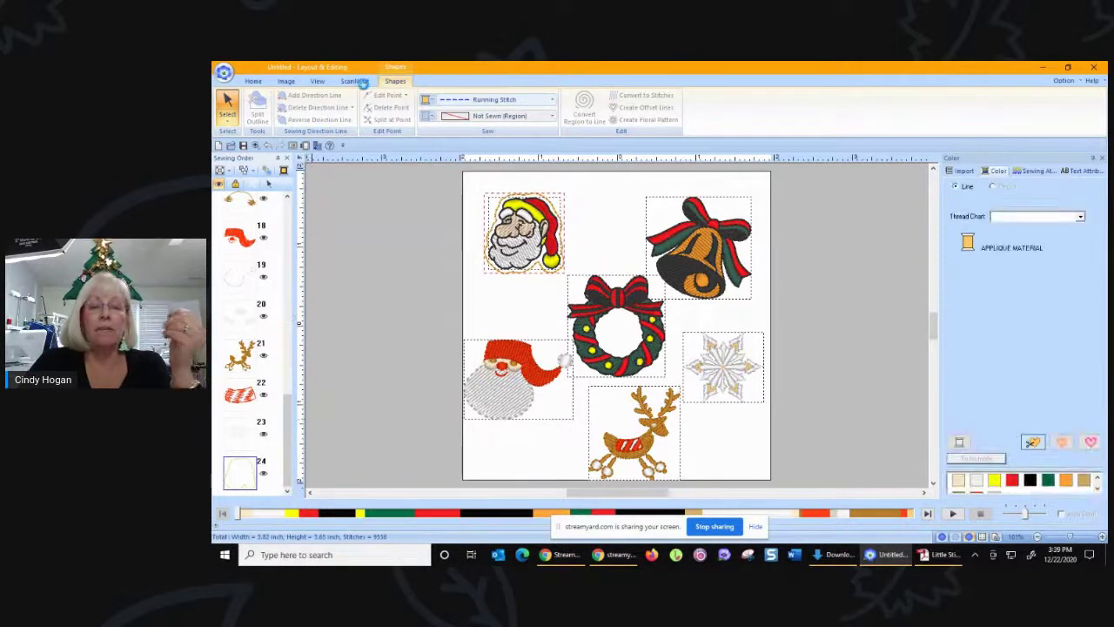
Preview the Santa cutting outline's FCM export for ScanNCut with 0.00 inch offset spacing, and close it without saving.
left_click(355, 81)
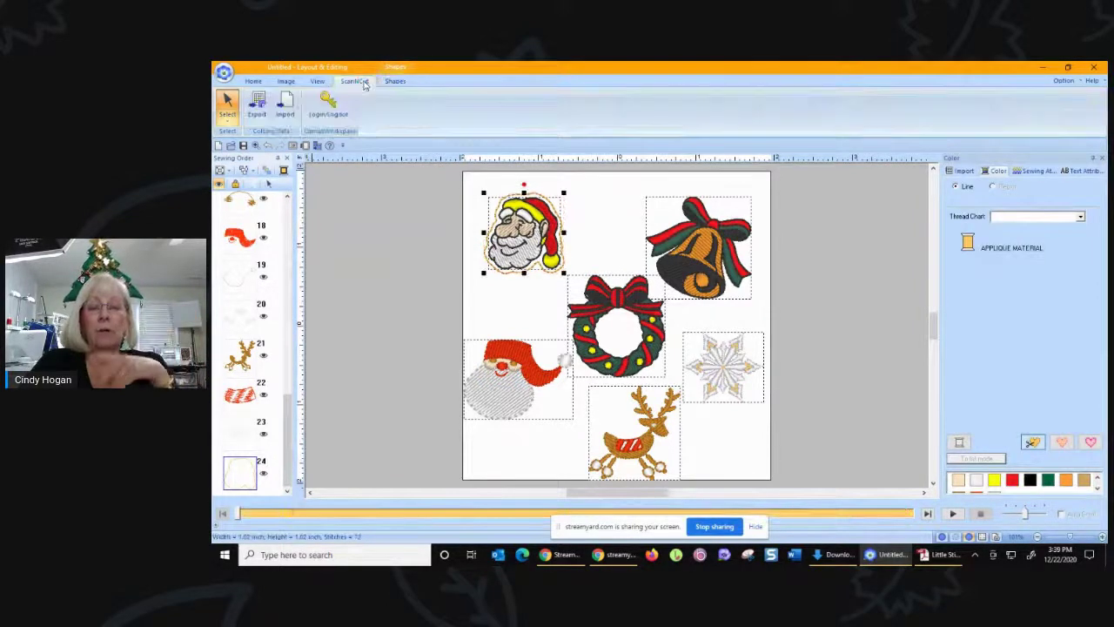
left_click(256, 104)
left_click_drag(721, 248, 712, 249)
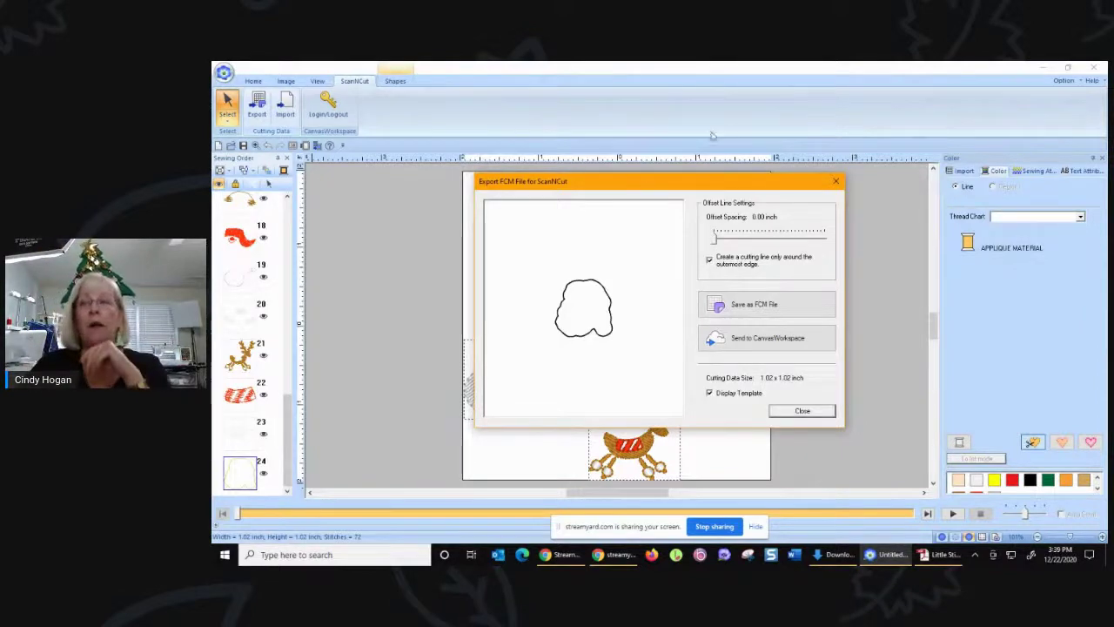
left_click(802, 412)
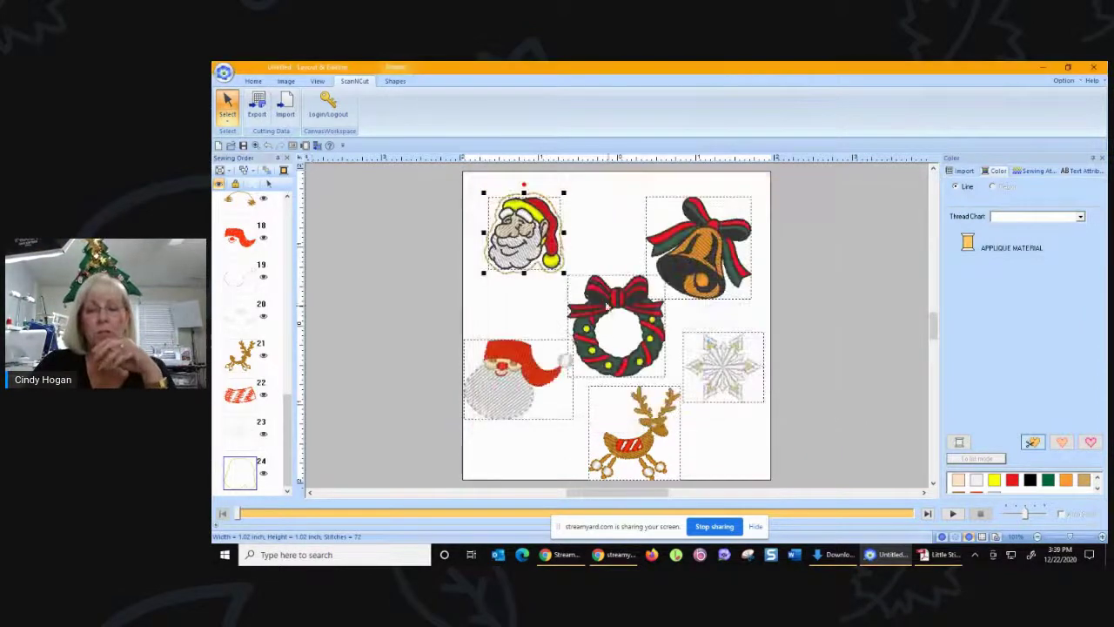
Delete all the designs from the page and return to the general editing tools.
left_click_drag(444, 175, 800, 492)
key("Delete")
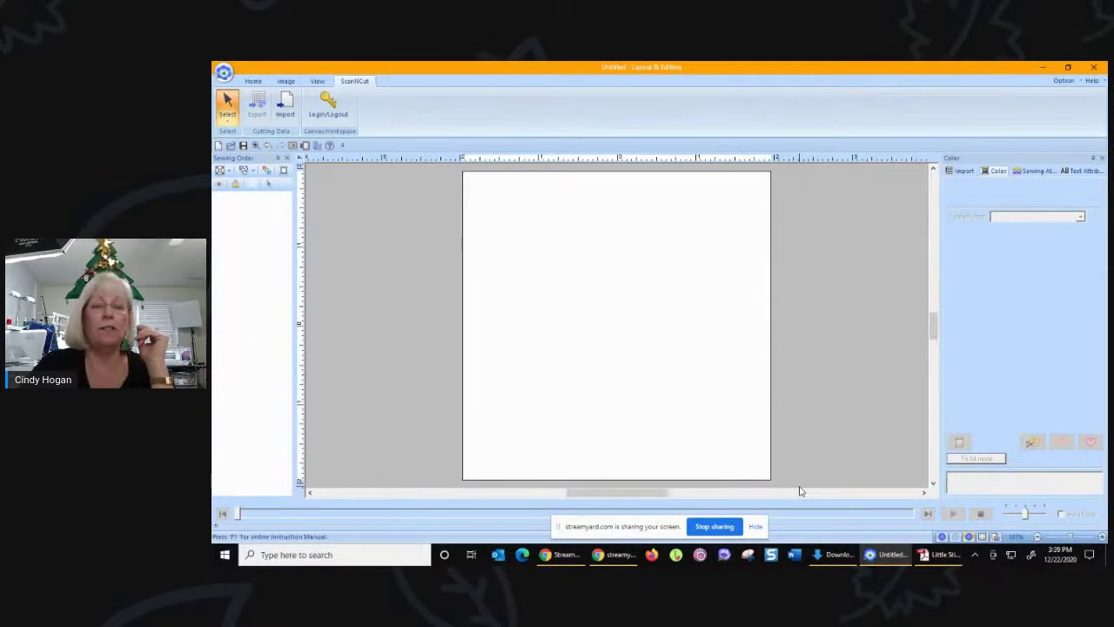
left_click(253, 81)
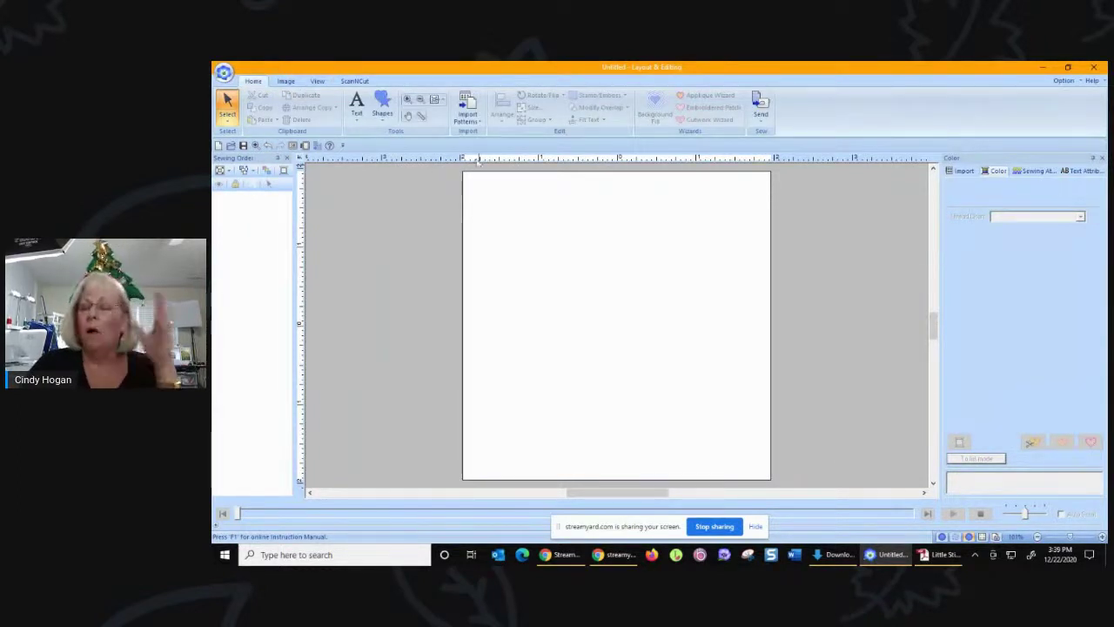
Switch the design import source to Network Sewing Machine.
left_click(963, 173)
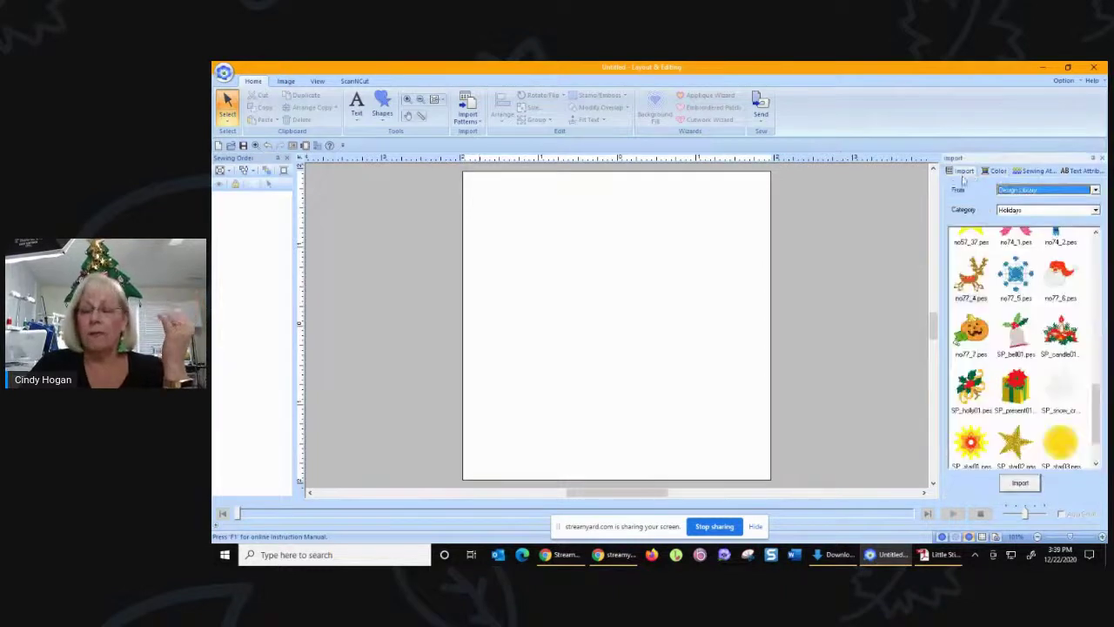
left_click(1050, 213)
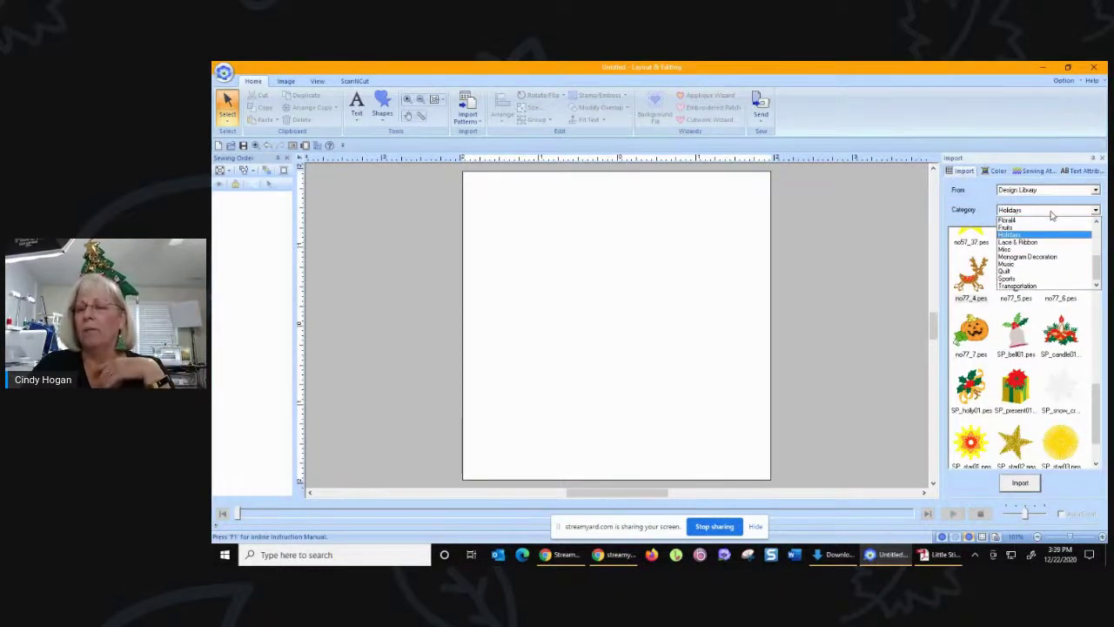
left_click(1055, 193)
left_click(1055, 193)
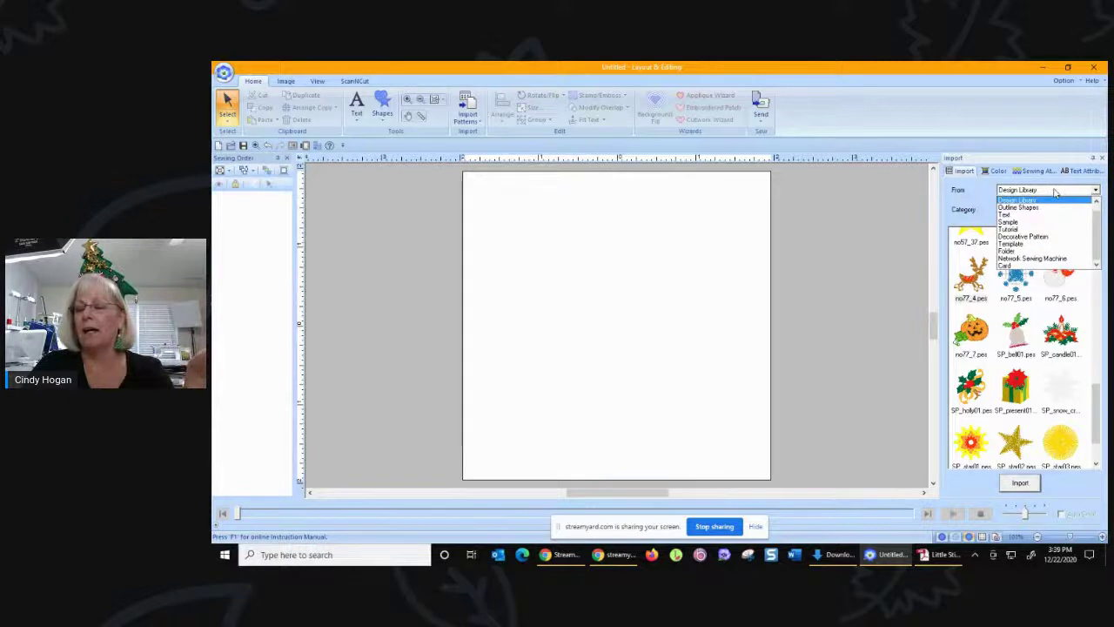
left_click(1039, 259)
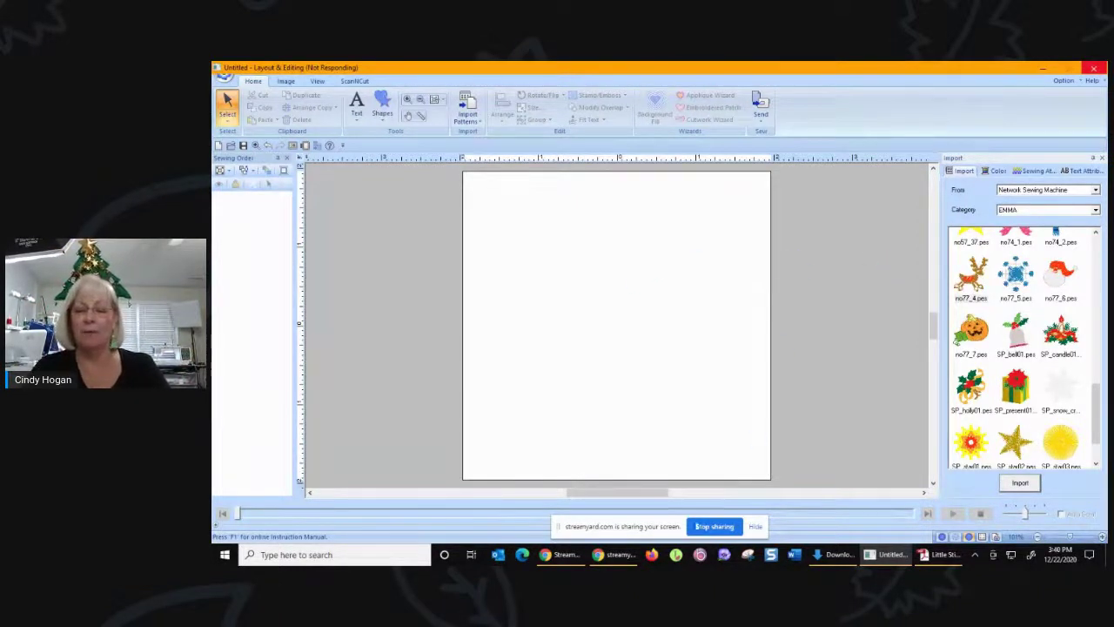
left_click(754, 526)
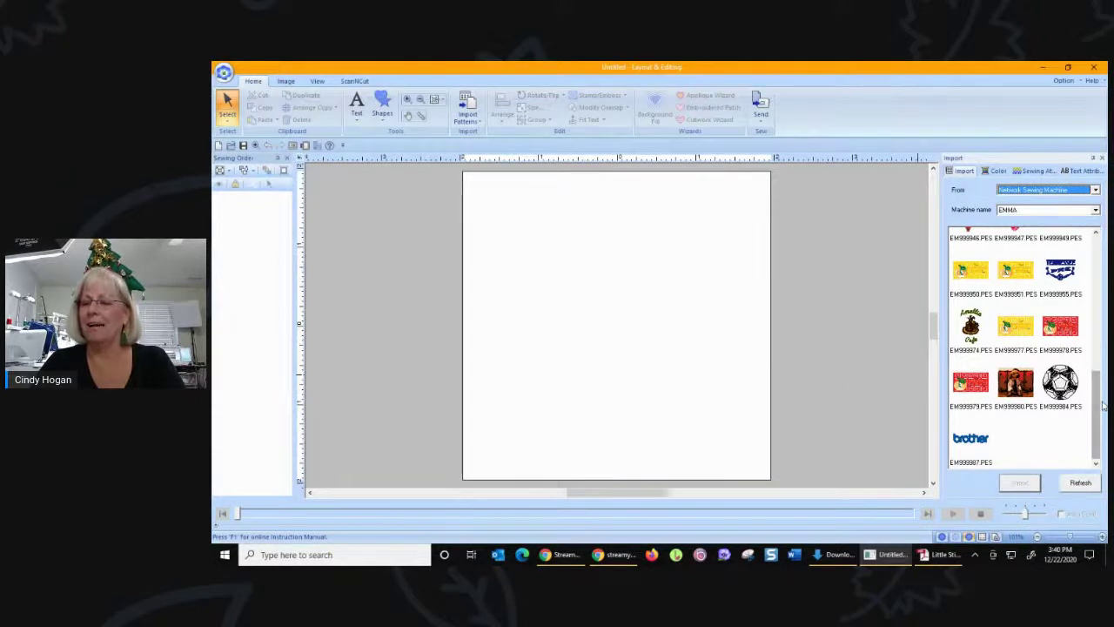
Import the sunflower design EM999928.PES from the networked machine EMMA onto the page.
left_click_drag(1095, 370, 1099, 252)
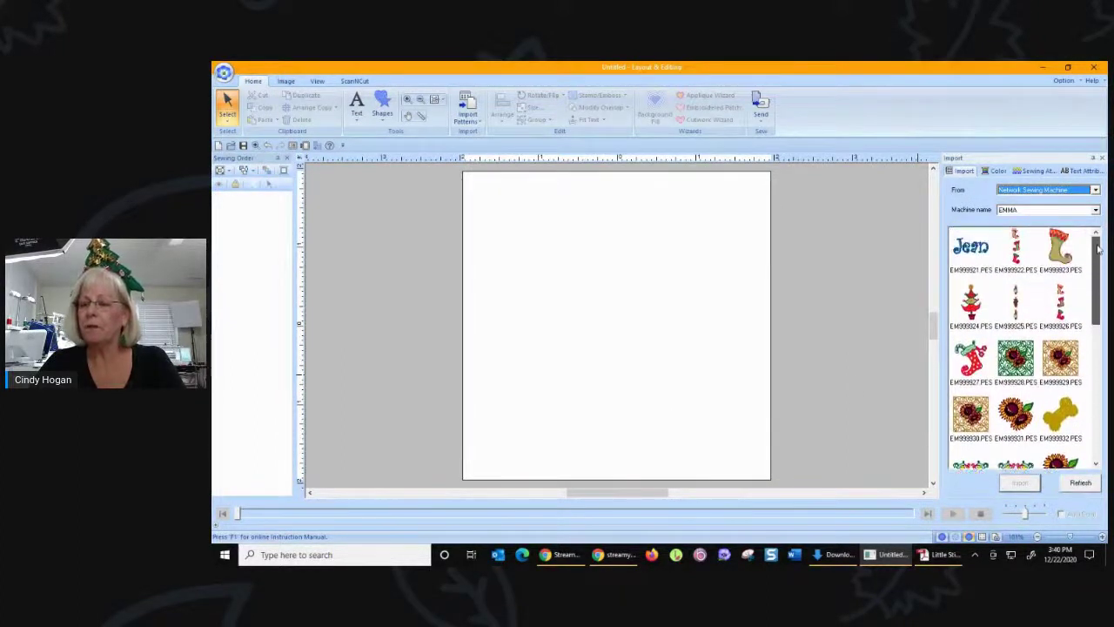
left_click(1025, 356)
double_click(1025, 355)
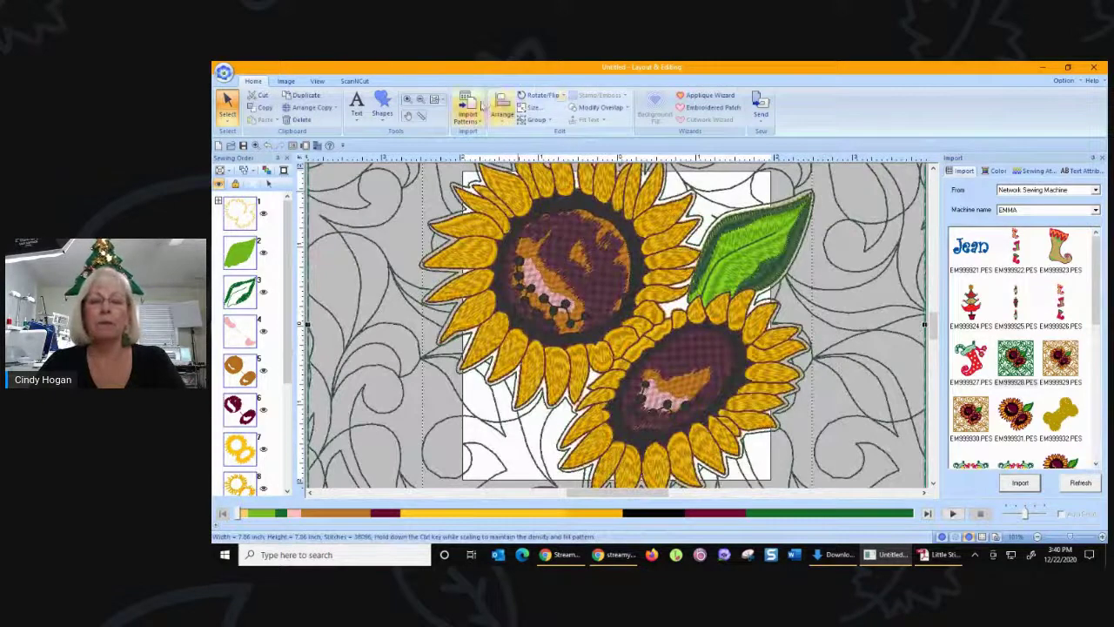
Set the design page's hoop size to the 10-5/8" x 10-5/8" quilt frame and fit the whole page in view.
left_click(438, 103)
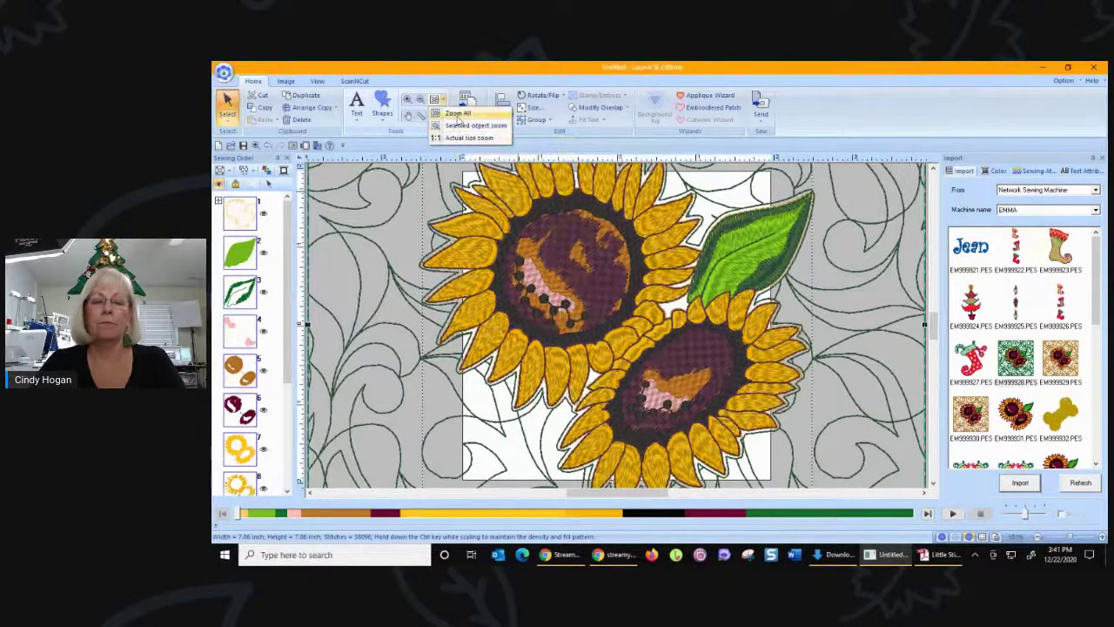
left_click(451, 114)
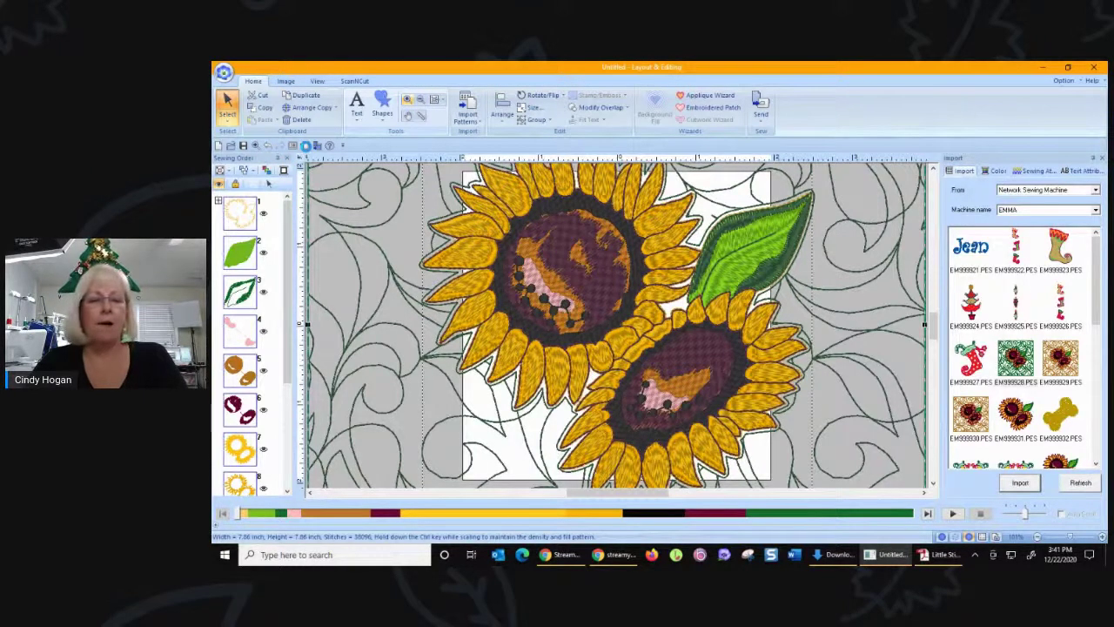
left_click(305, 145)
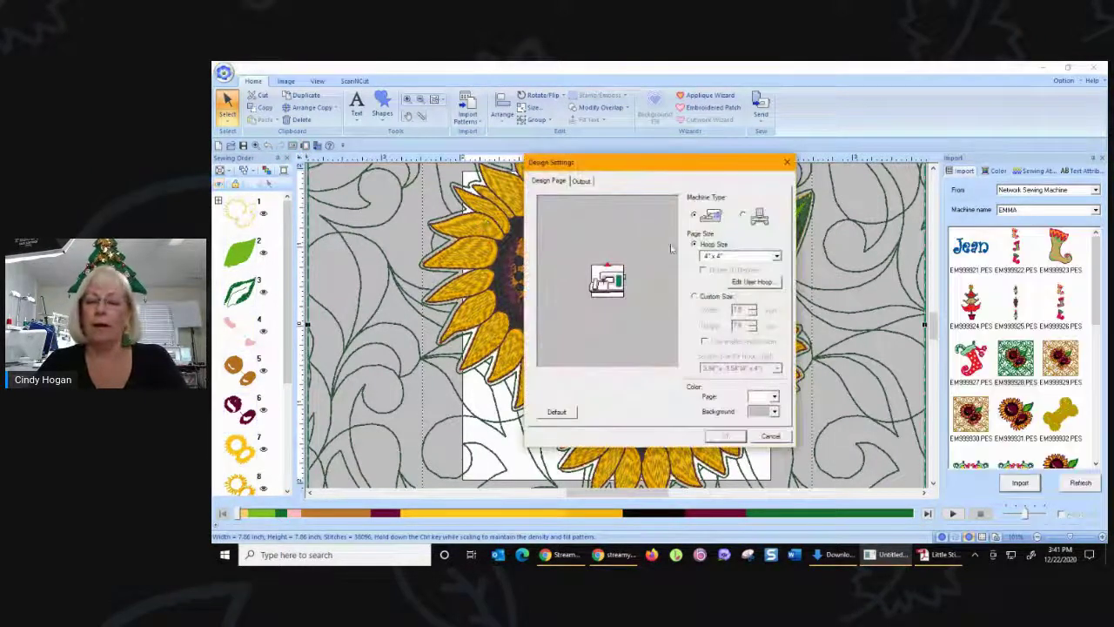
left_click(713, 258)
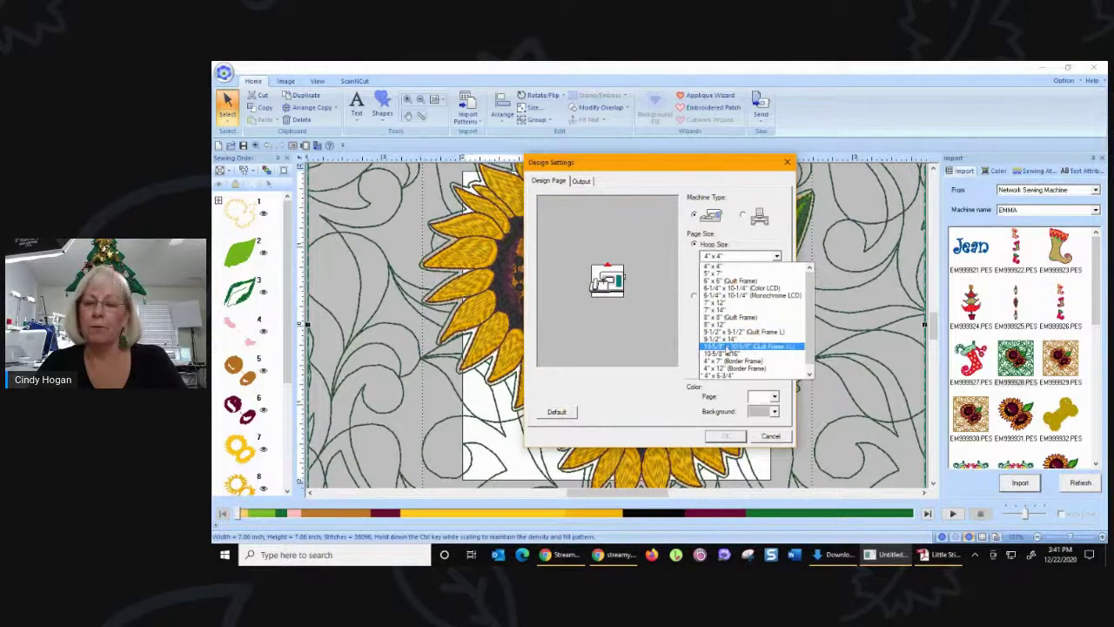
left_click(726, 348)
left_click(731, 436)
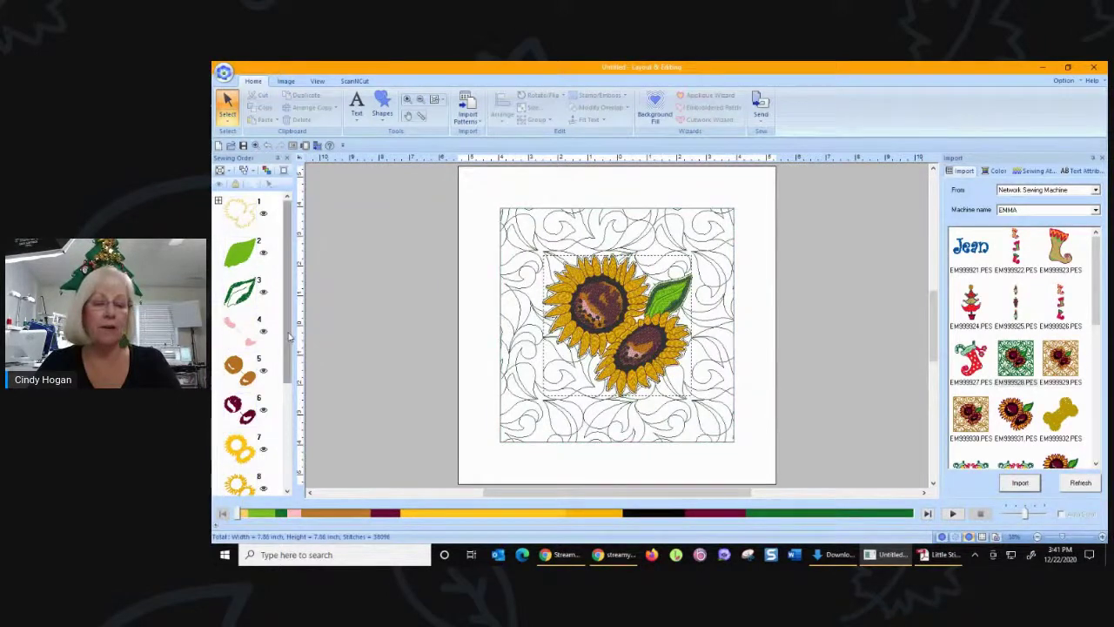
Examine the sewing attributes and available region stitch types of the background fill, color 11 in the sewing order.
scroll(253, 392, "down", 4)
left_click(252, 440)
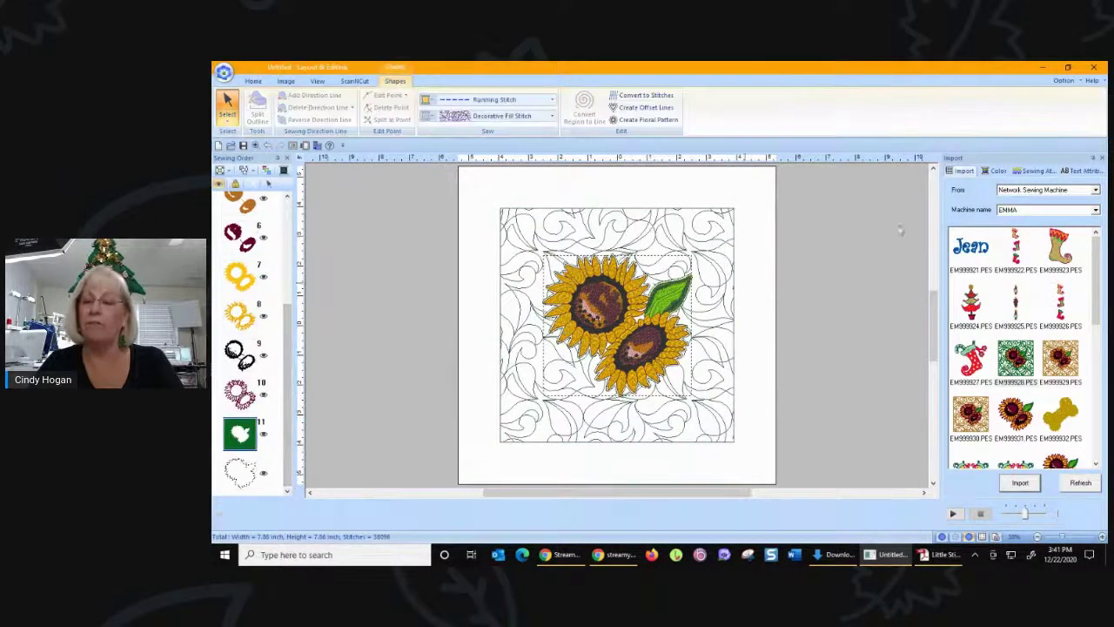
left_click(1041, 173)
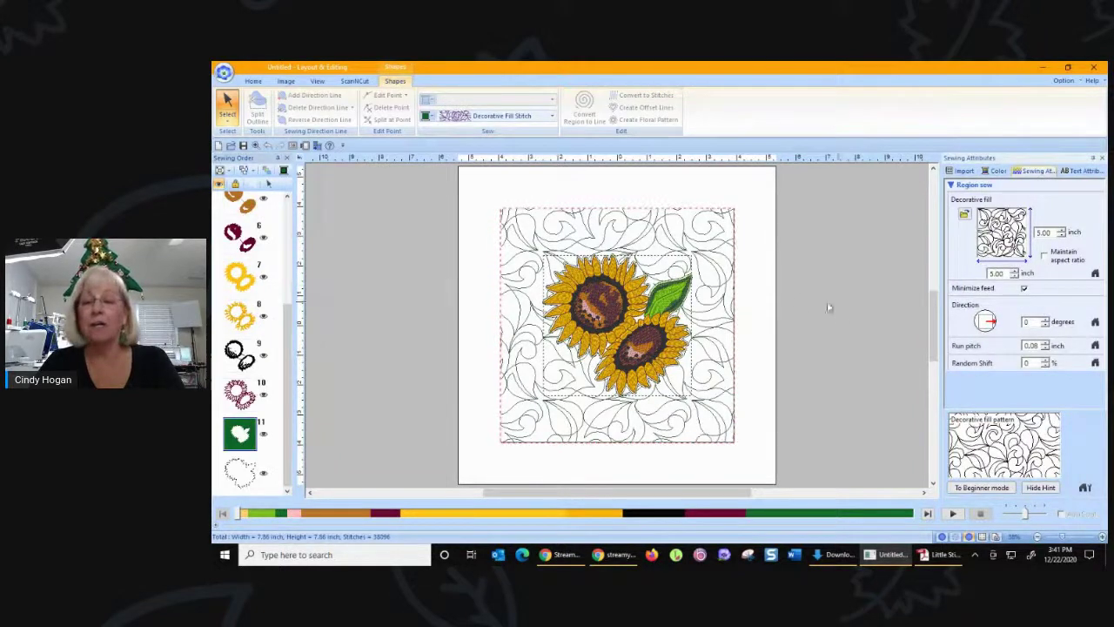
left_click(514, 116)
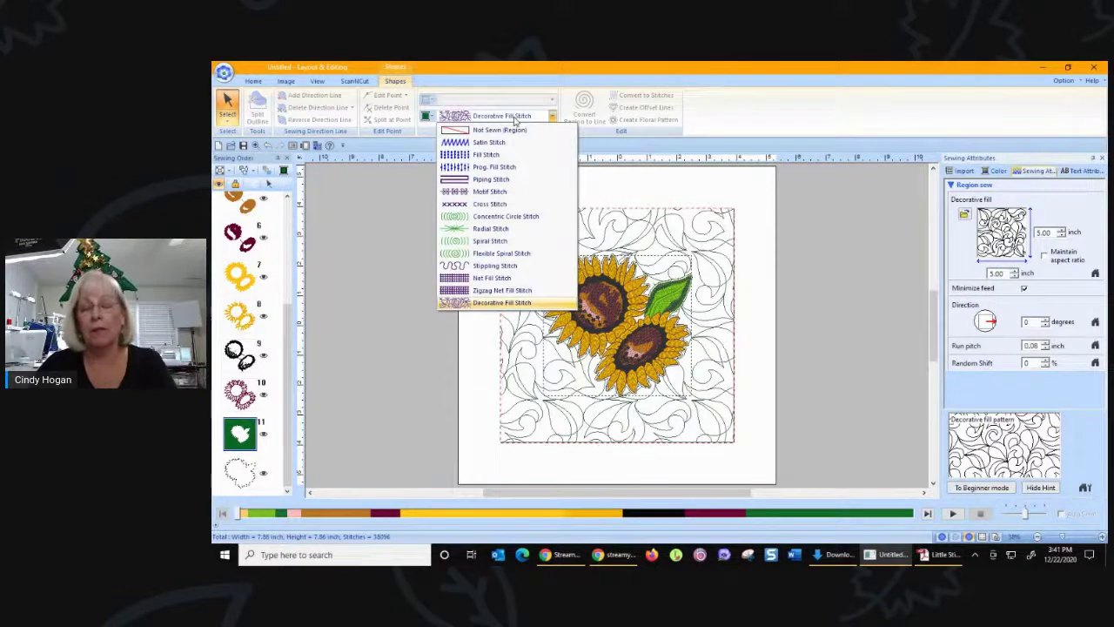
left_click(705, 174)
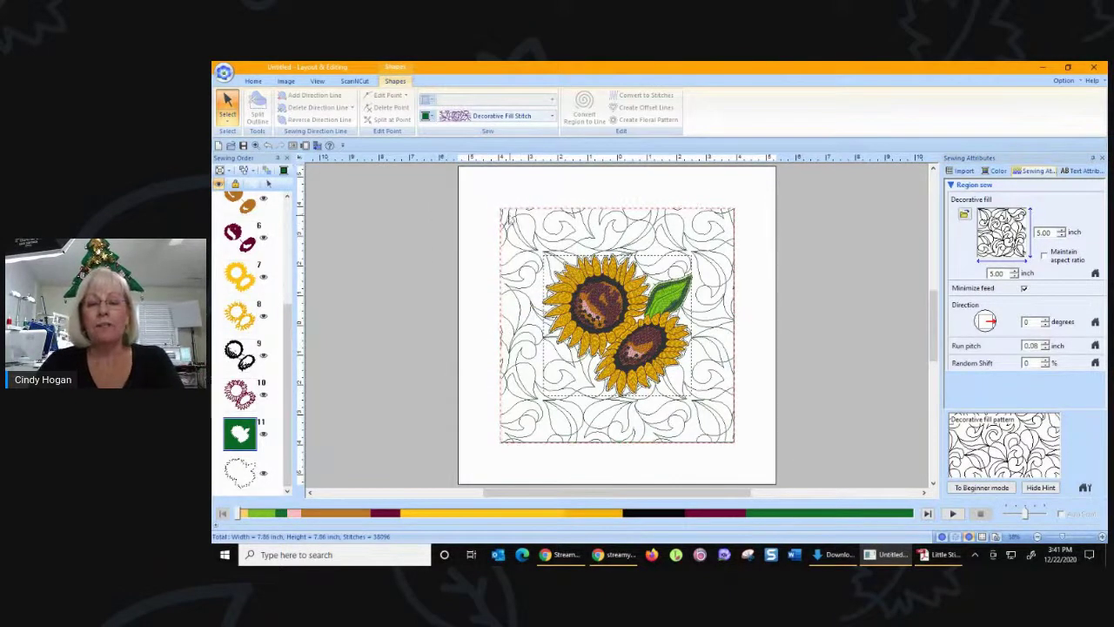
Start a new blank design page and discard the quilted sunflower layout without saving it.
left_click(484, 197)
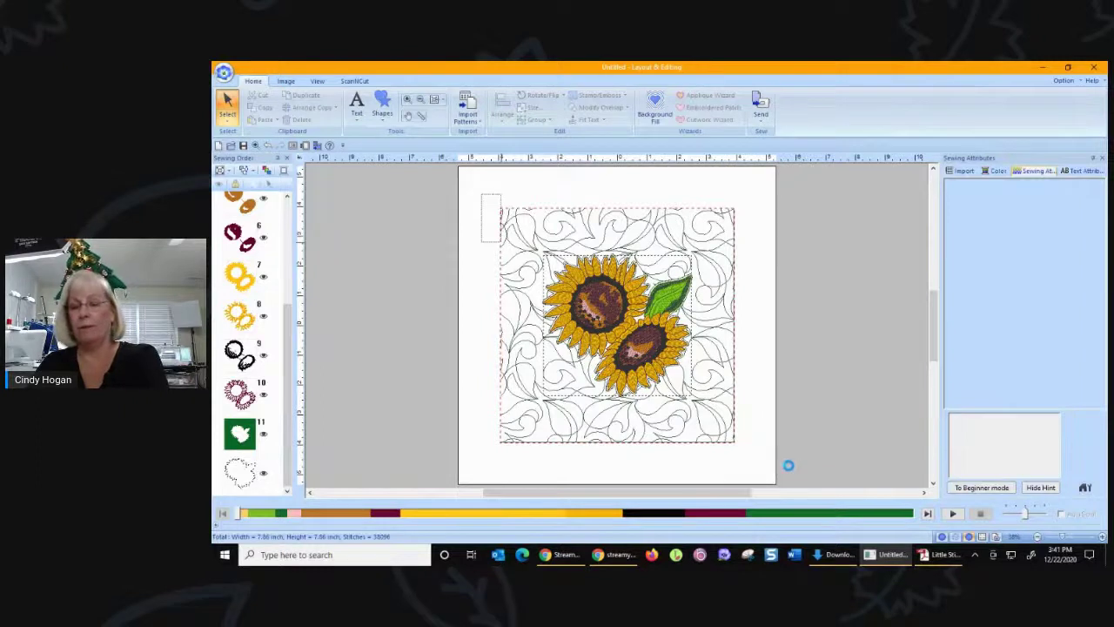
key("ctrl+a")
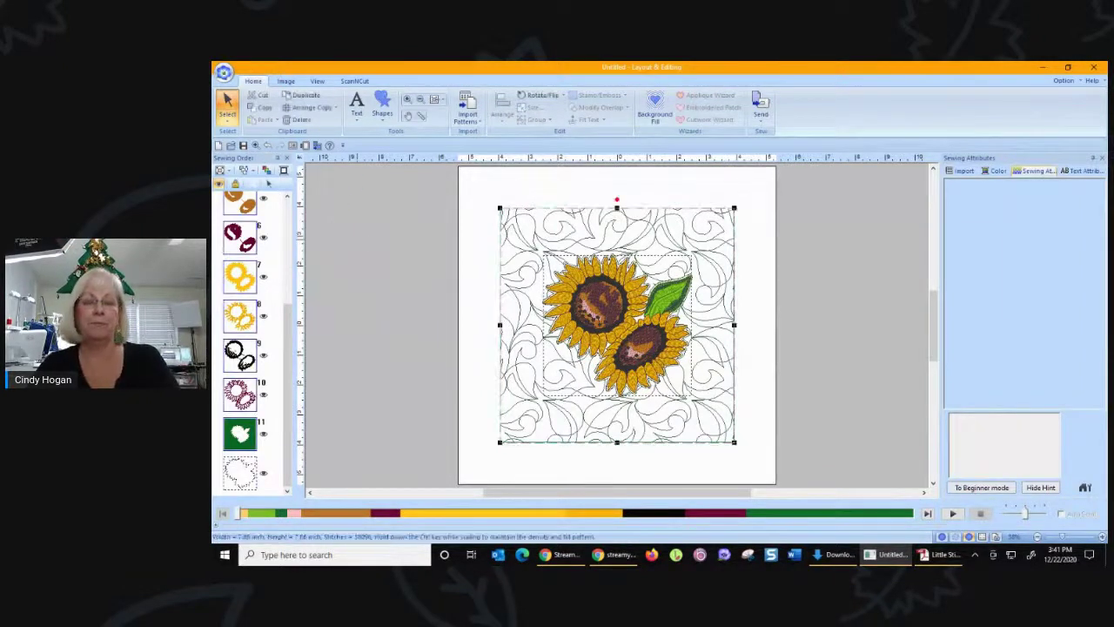
left_click(218, 146)
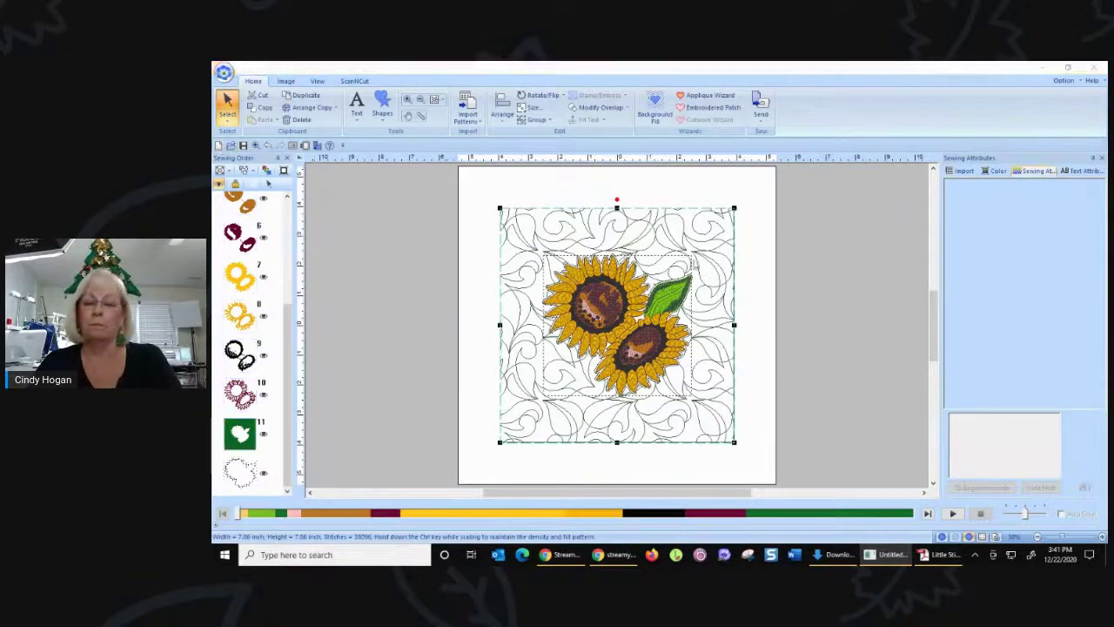
left_click(670, 331)
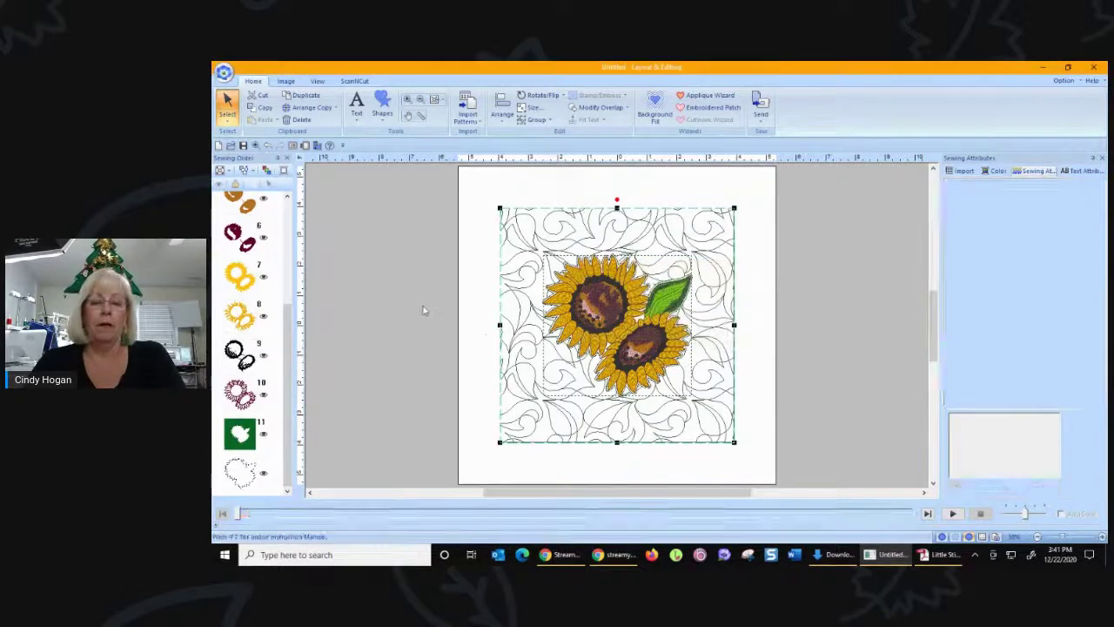
Import the plain sunflower design EM999931.PES from the networked machine EMMA and leave it deselected on the page.
left_click(961, 170)
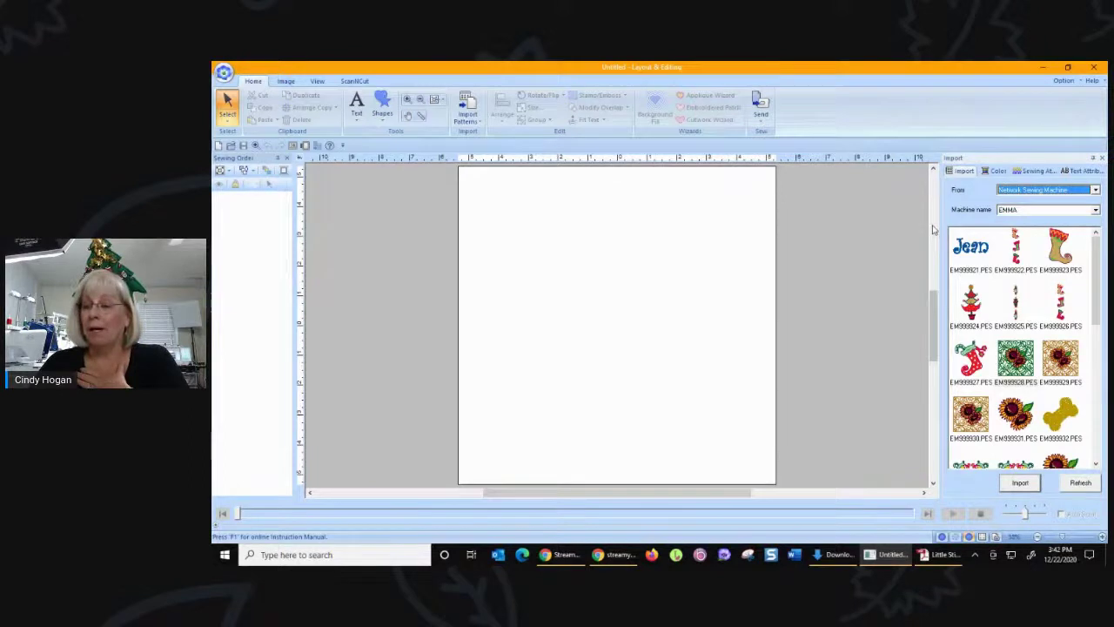
double_click(1016, 413)
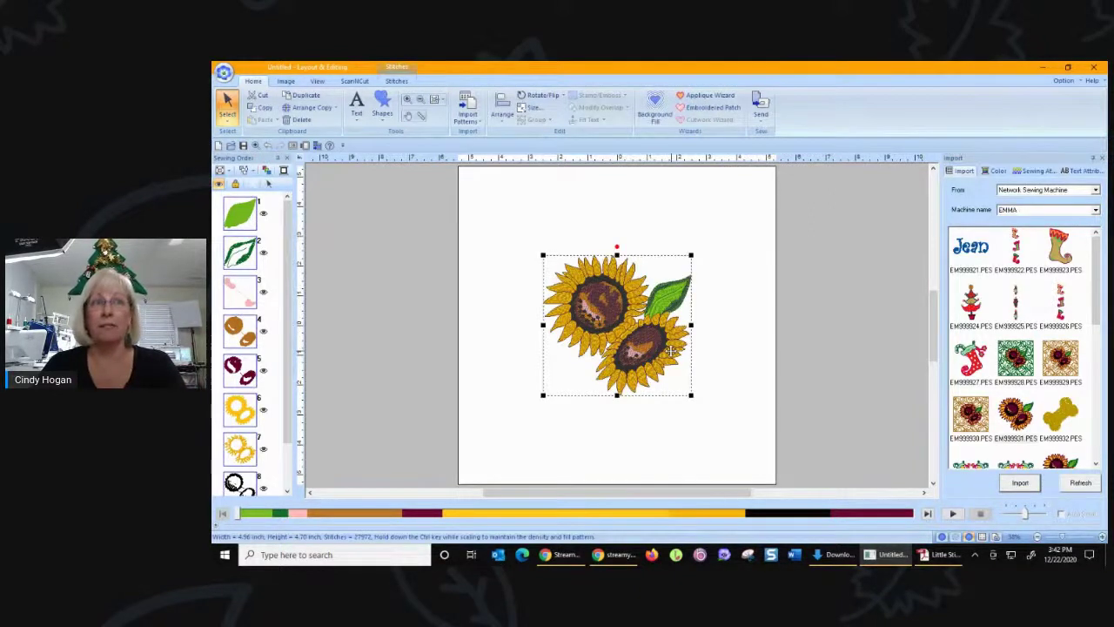
left_click(853, 265)
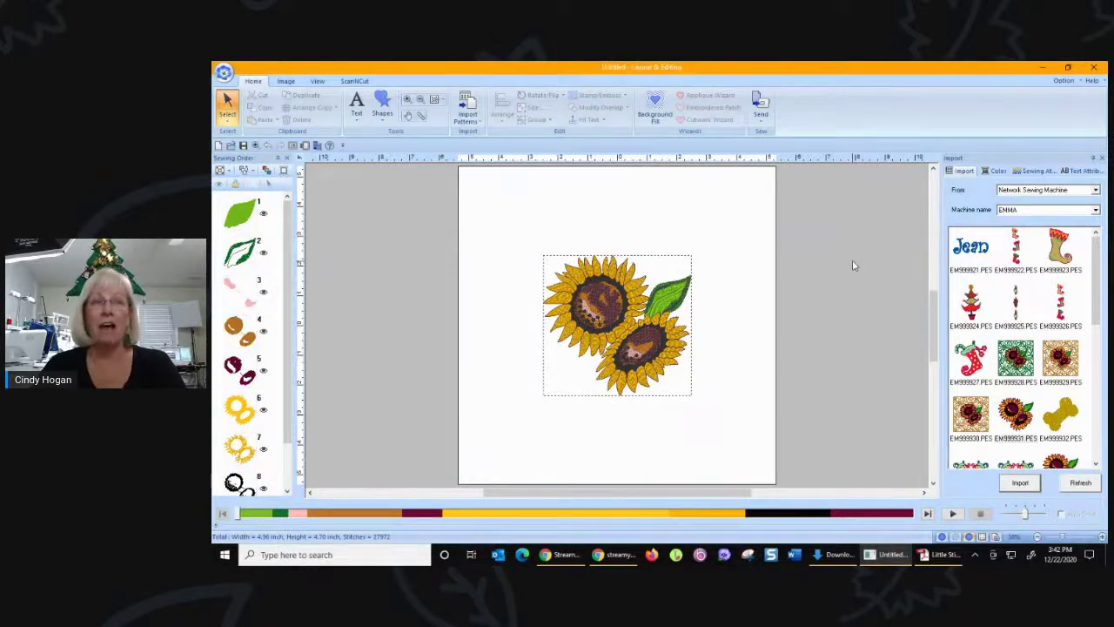
Open the Background Fill Wizard, select the region around the sunflowers, and preview it with Echo Fill.
left_click(656, 111)
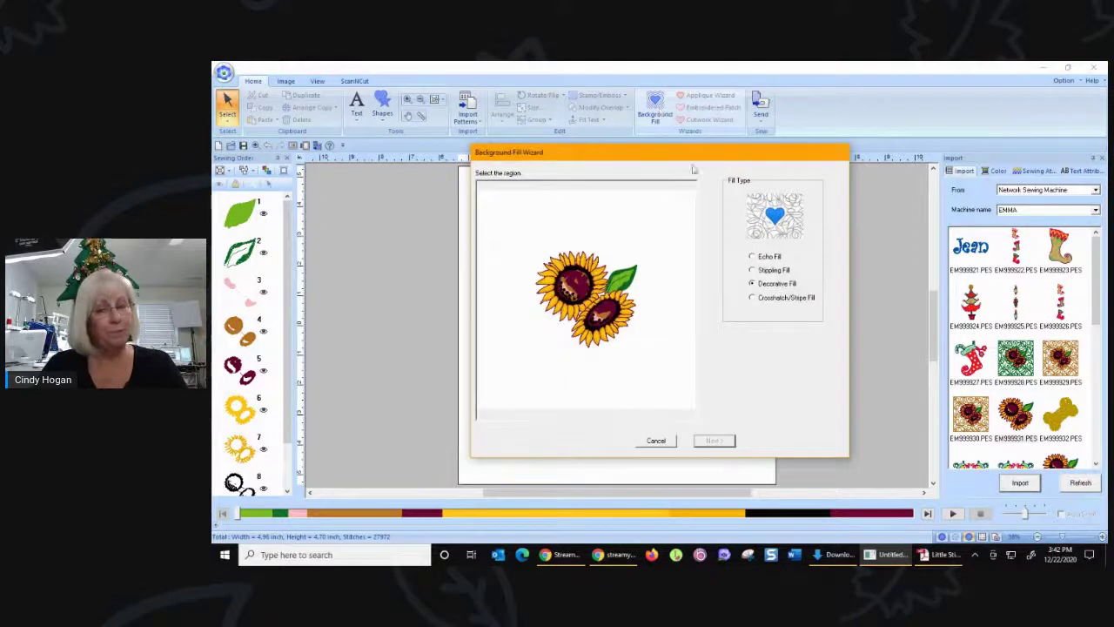
left_click(752, 257)
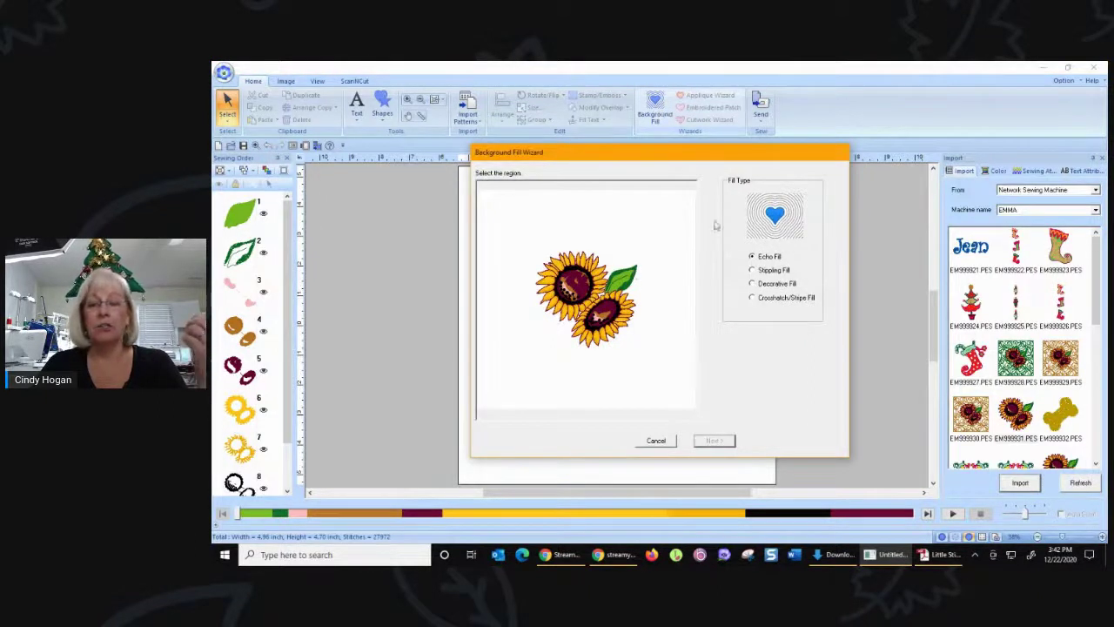
left_click(662, 238)
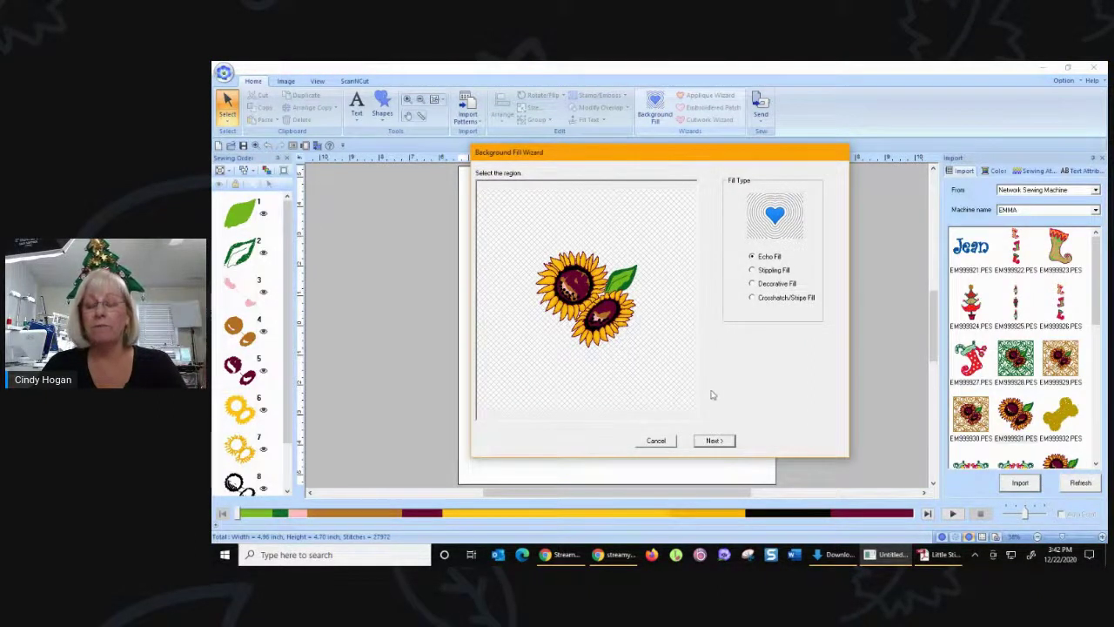
left_click(710, 442)
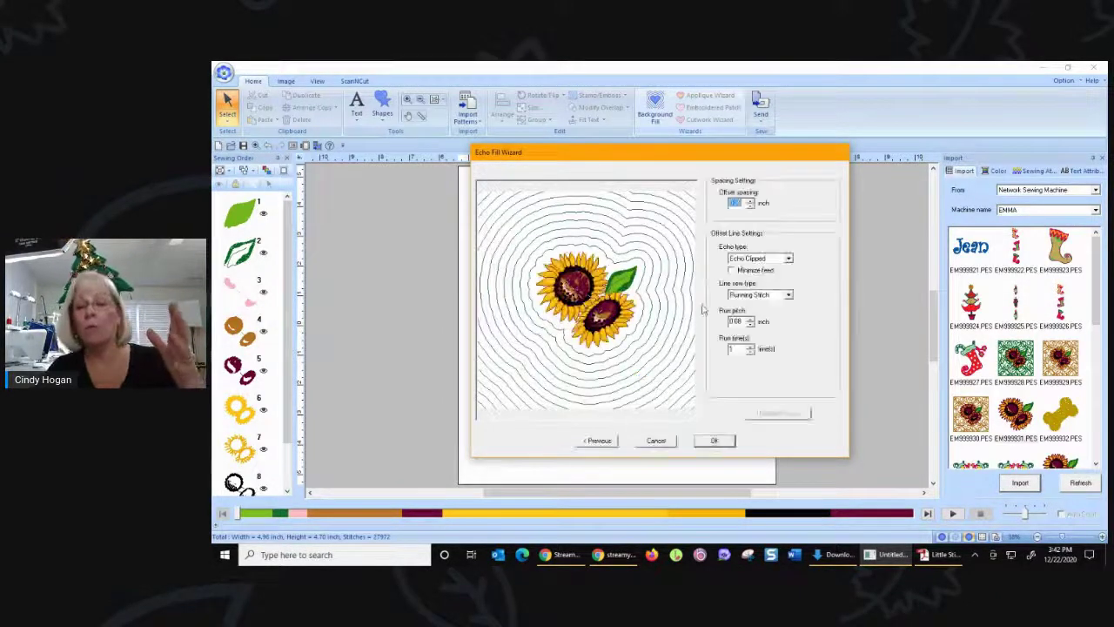
left_click(599, 441)
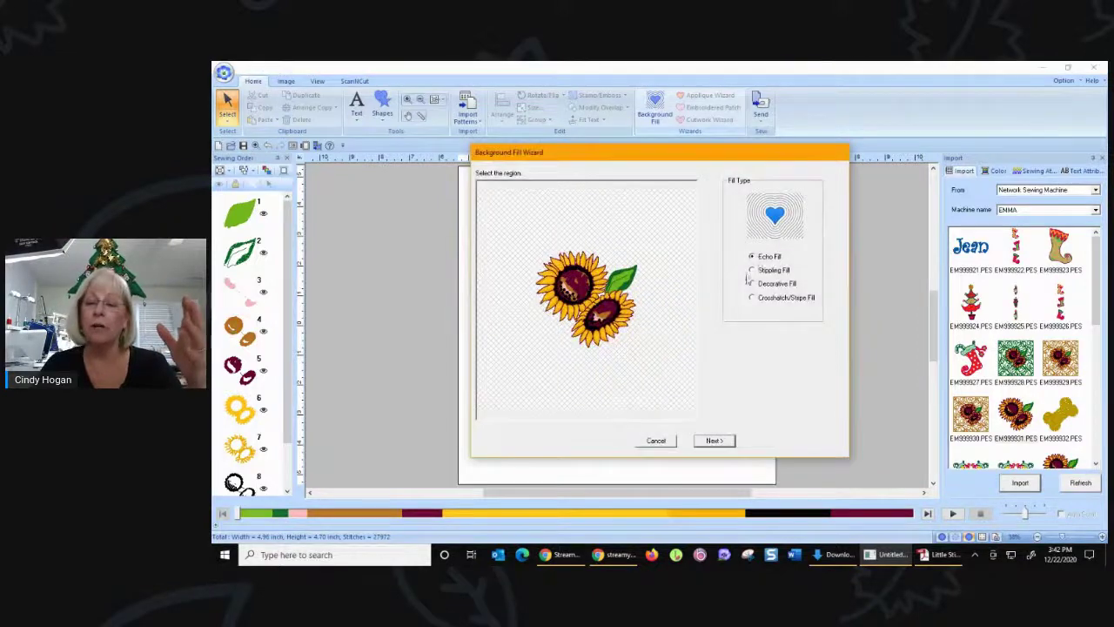
Preview the sunflower background with Stippling Fill and go back to the fill type selection.
left_click(760, 271)
left_click(713, 441)
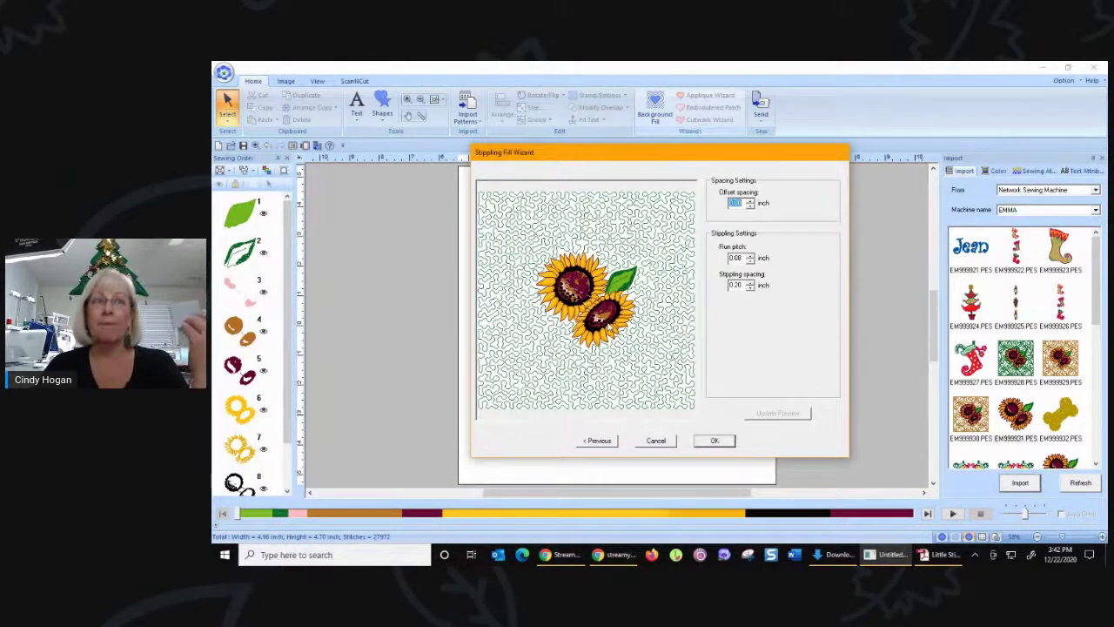
left_click(594, 441)
Switch the background to Decorative Fill, browse the pattern library, and apply pattern df_pat046.
left_click(752, 284)
left_click(712, 441)
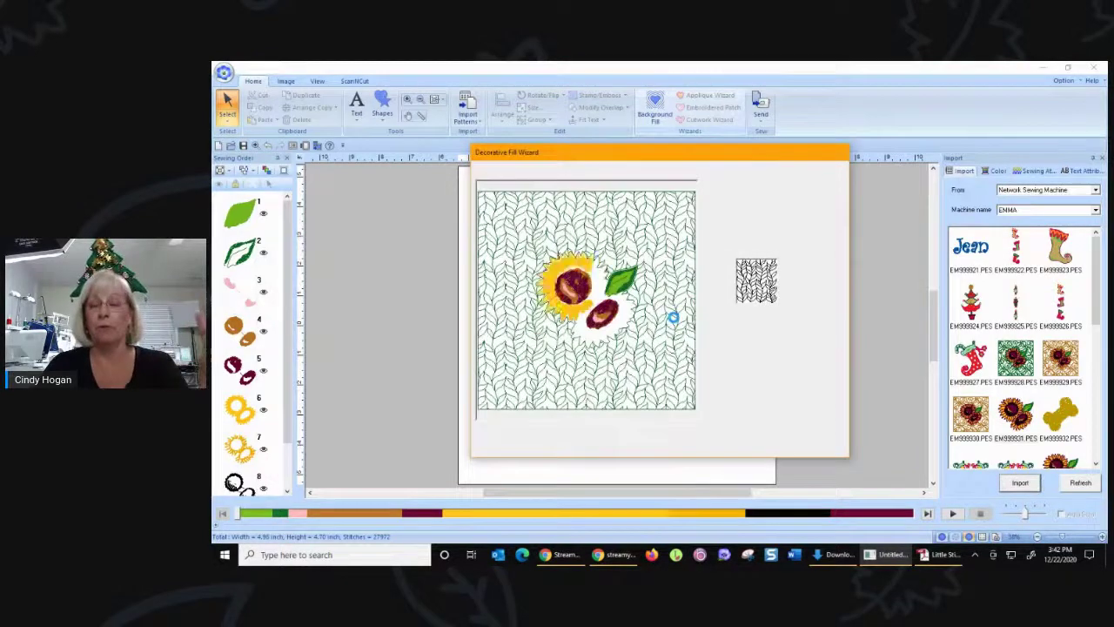
left_click(754, 280)
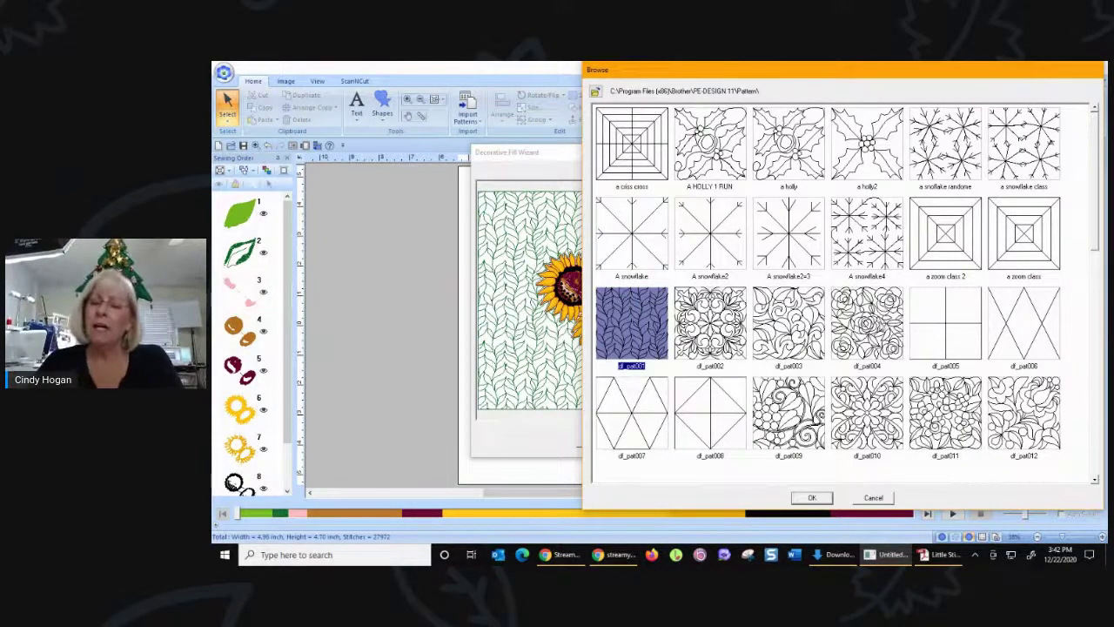
scroll(832, 314, "down", 1)
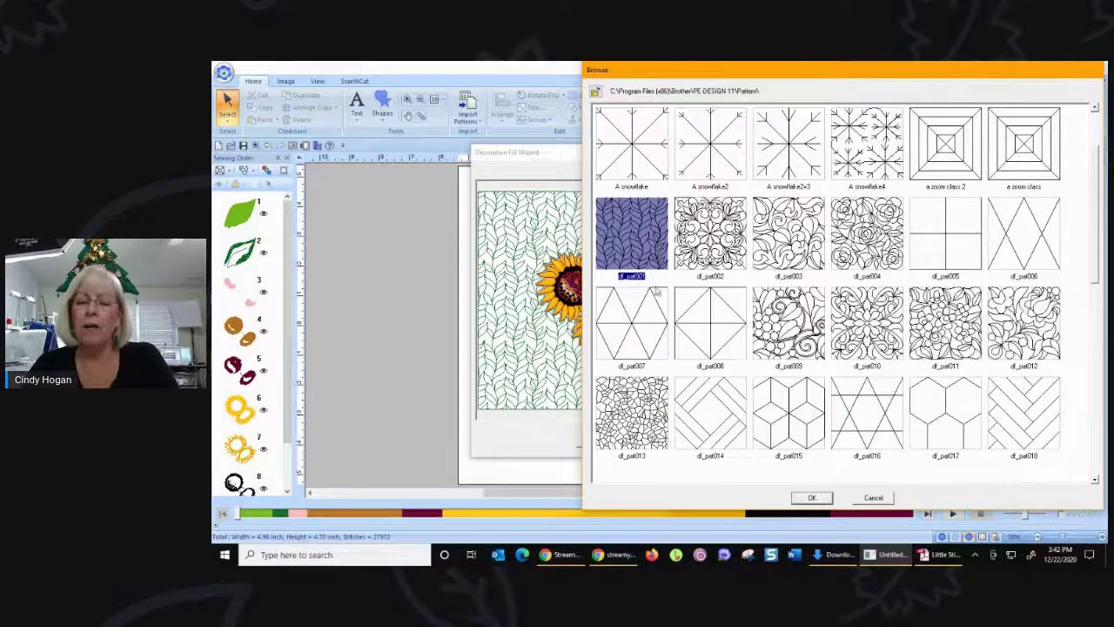
scroll(790, 304, "down", 3)
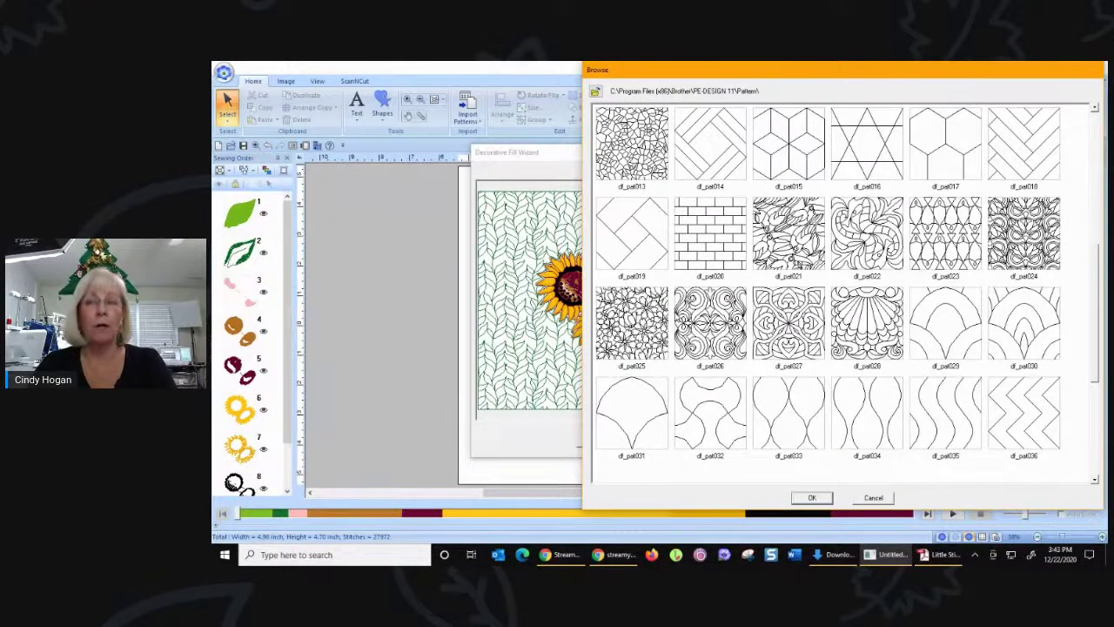
scroll(768, 349, "down", 1)
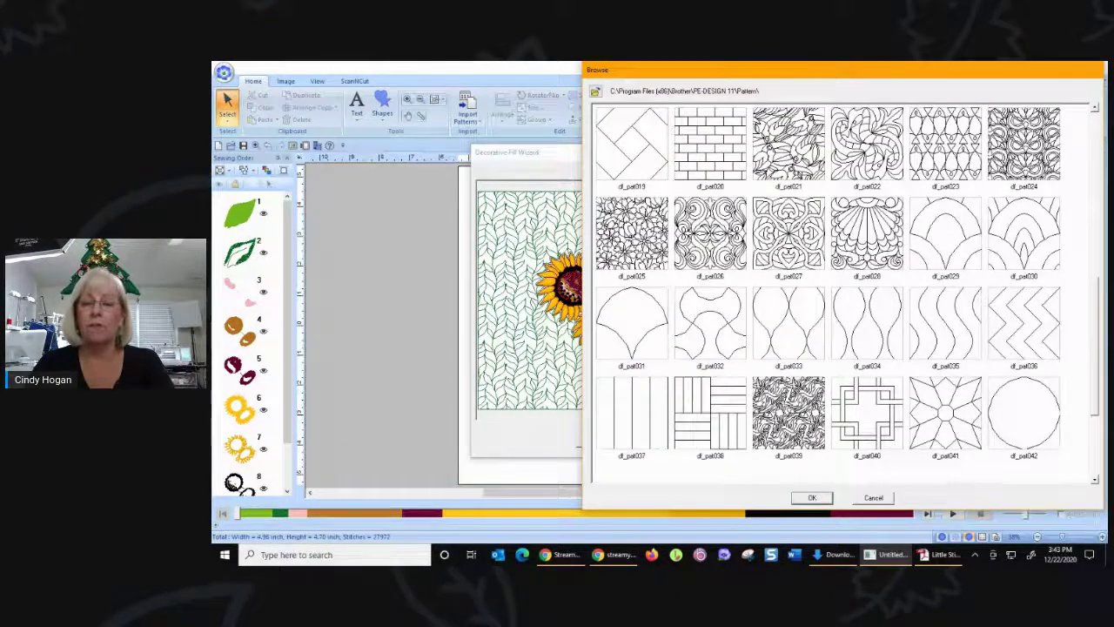
left_click(666, 250)
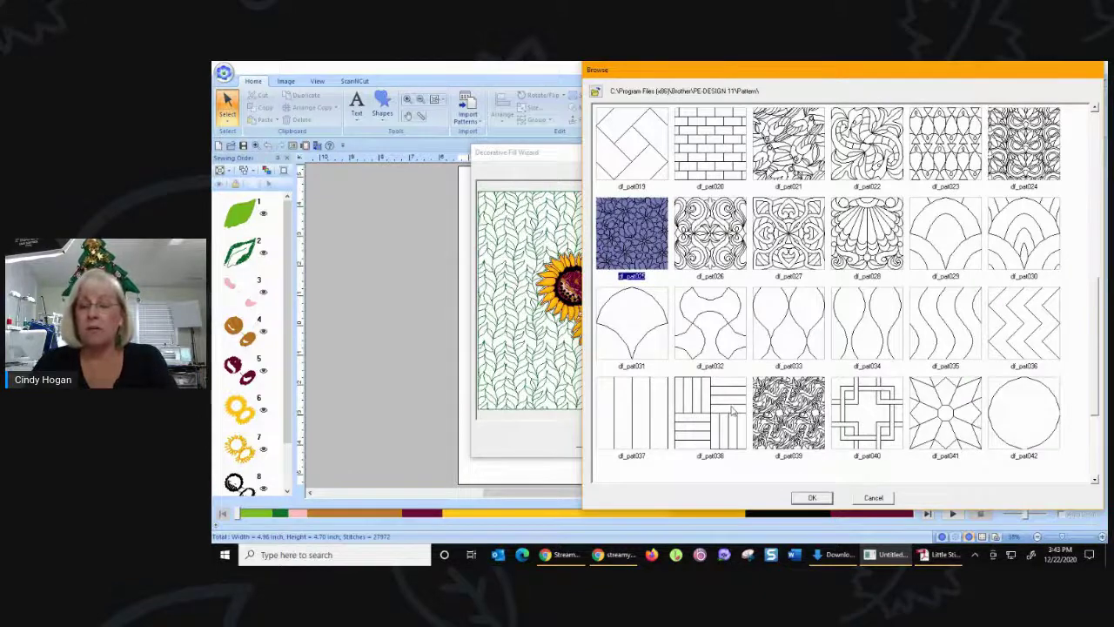
left_click(714, 410)
scroll(857, 316, "down", 2)
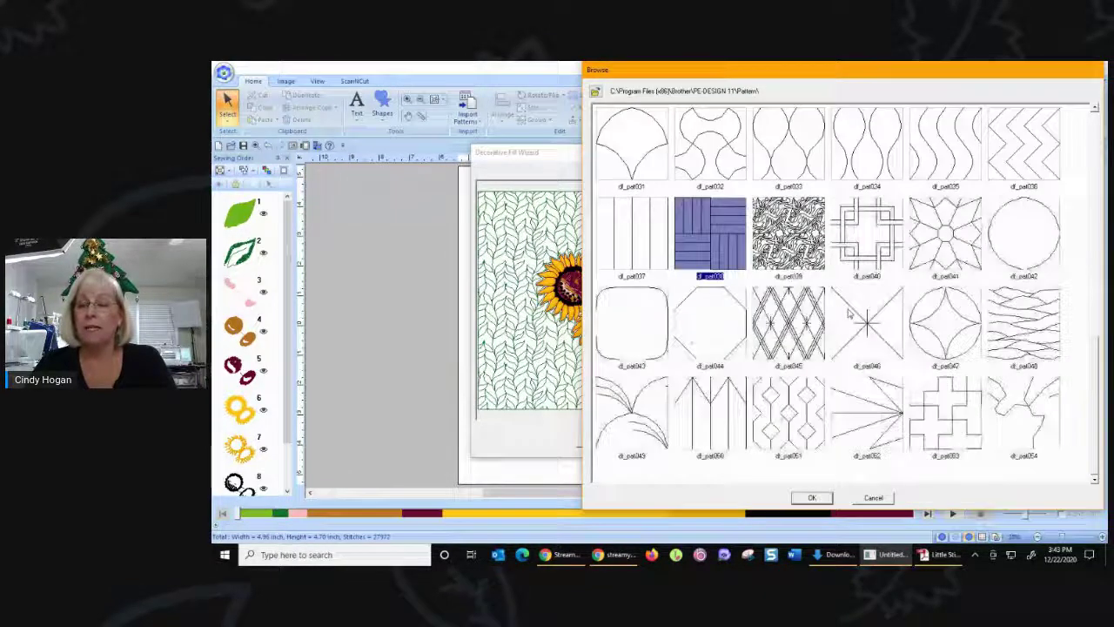
left_click(865, 329)
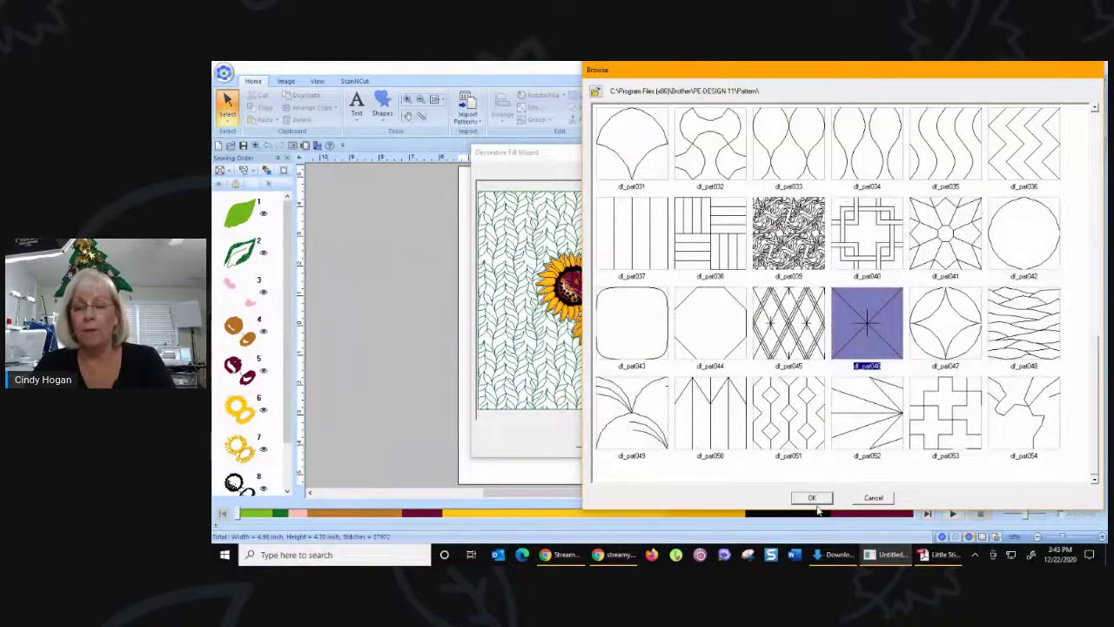
left_click(813, 498)
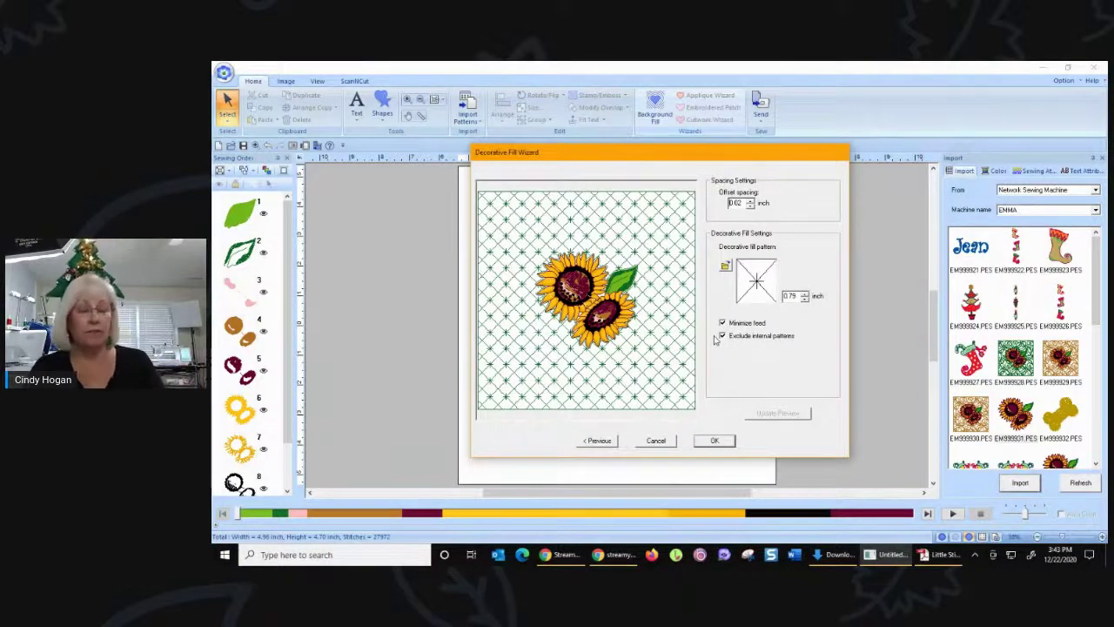
Change the decorative fill pattern to the "a snoflake randome" snowflake pattern.
left_click(756, 281)
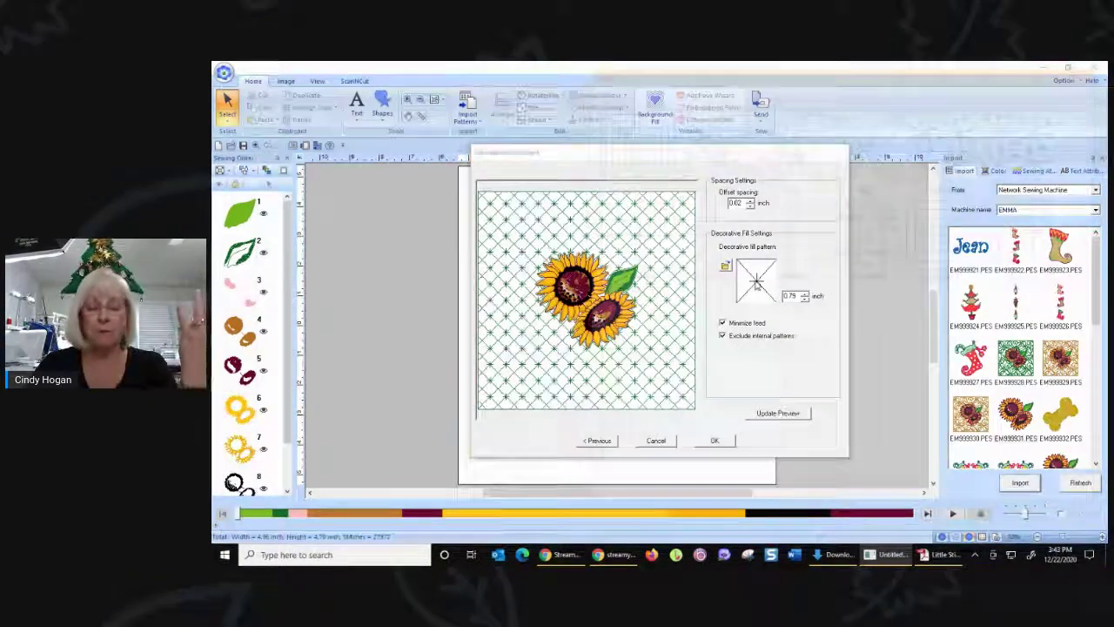
left_click(949, 147)
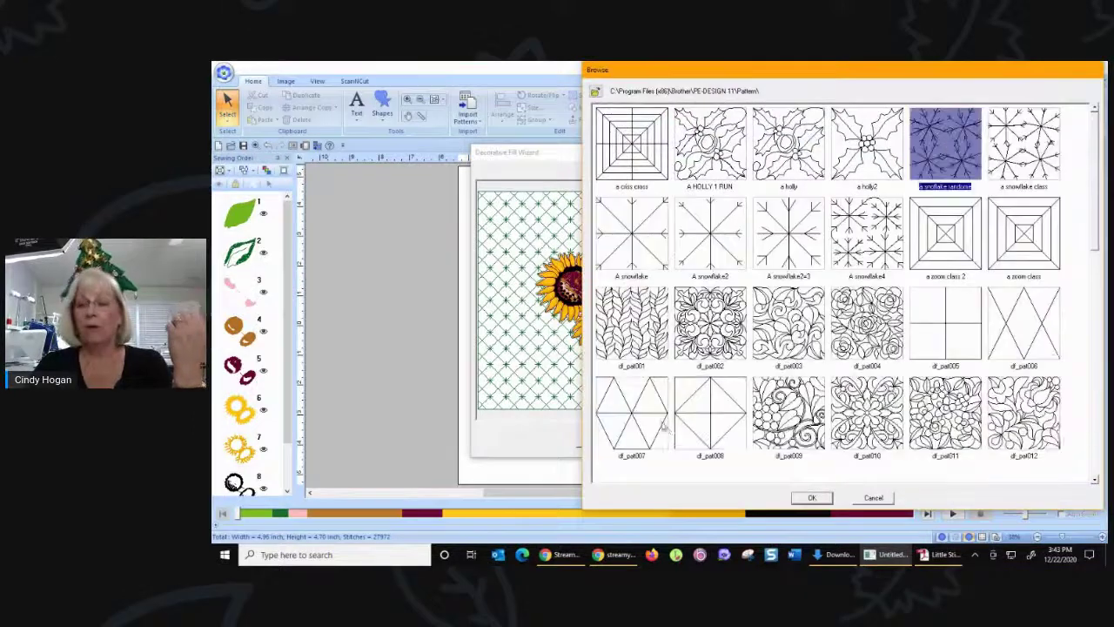
left_click(811, 497)
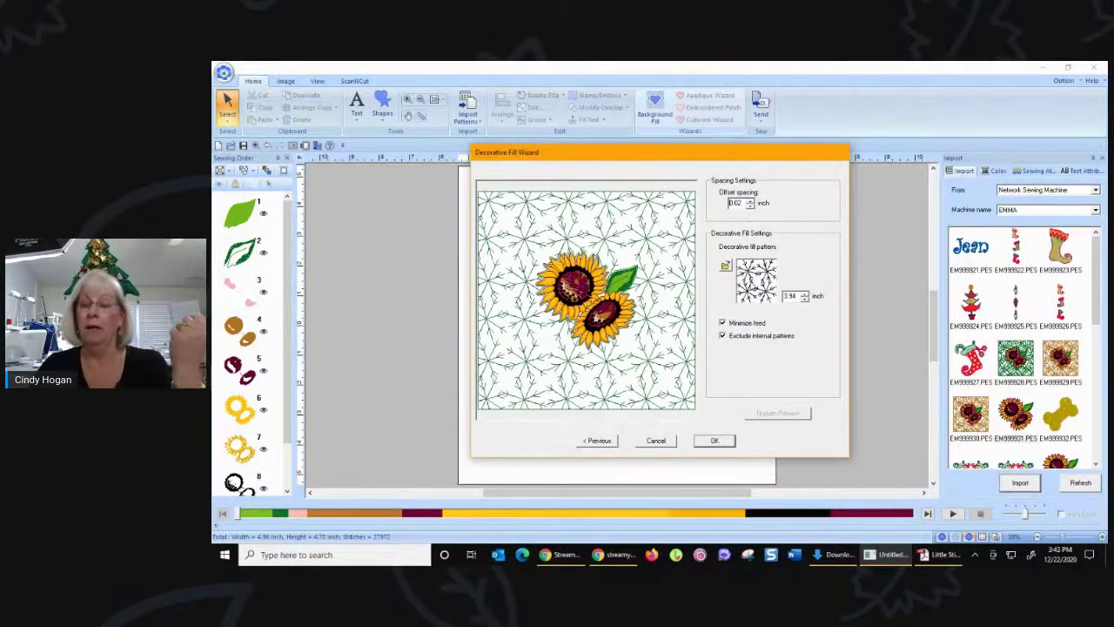
Change the decorative fill pattern to "a zoom class 2", recheck the pattern library, and go back to the fill type selection.
left_click(725, 265)
left_click(945, 234)
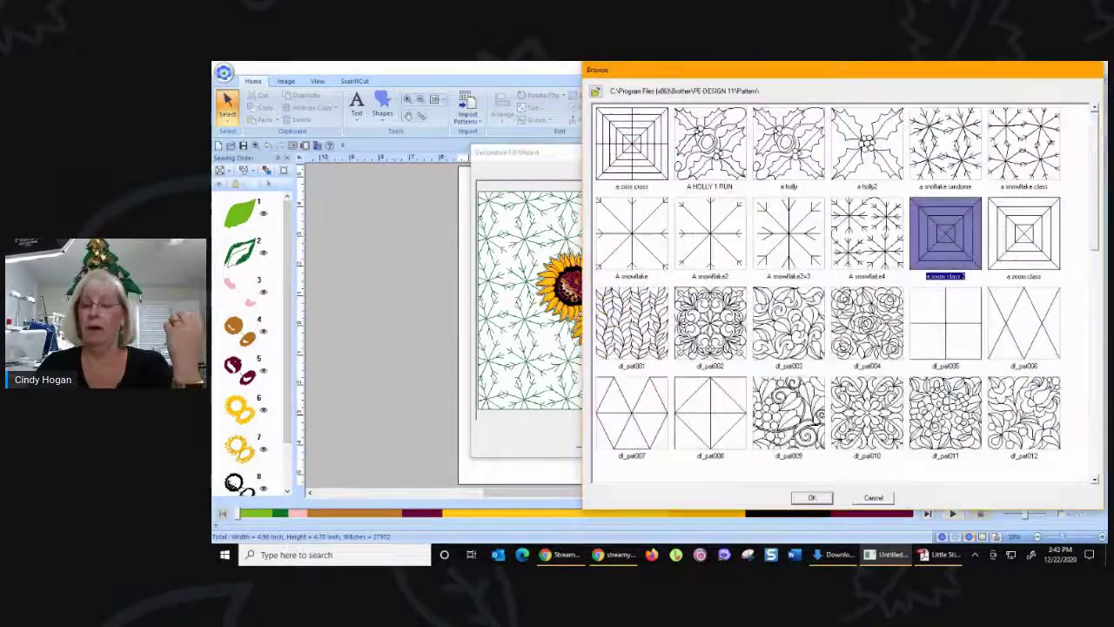
left_click(811, 498)
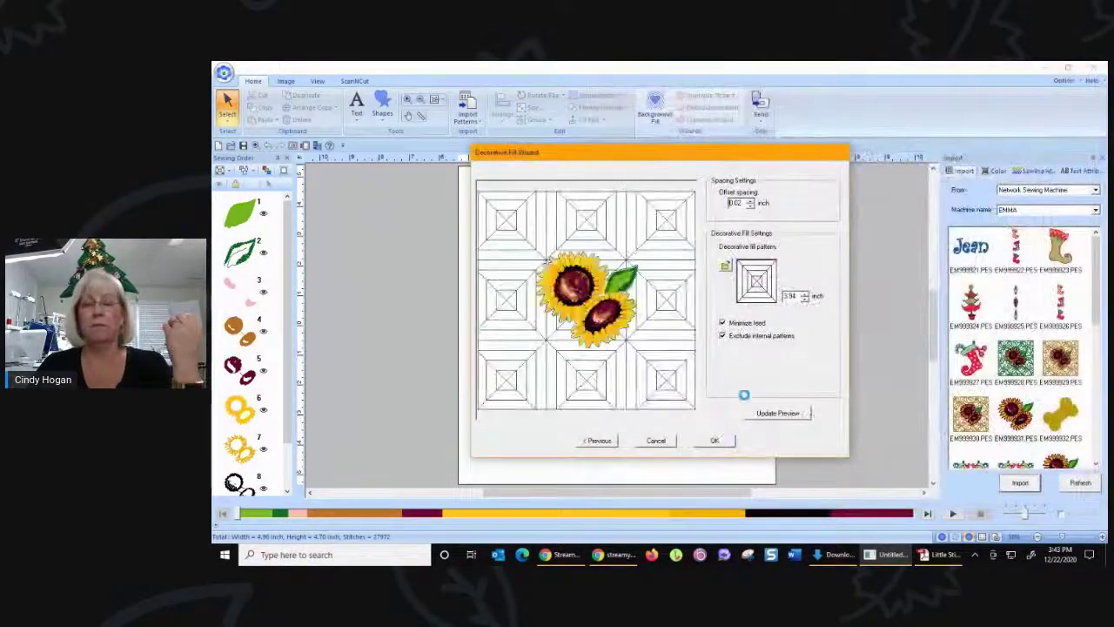
left_click(756, 284)
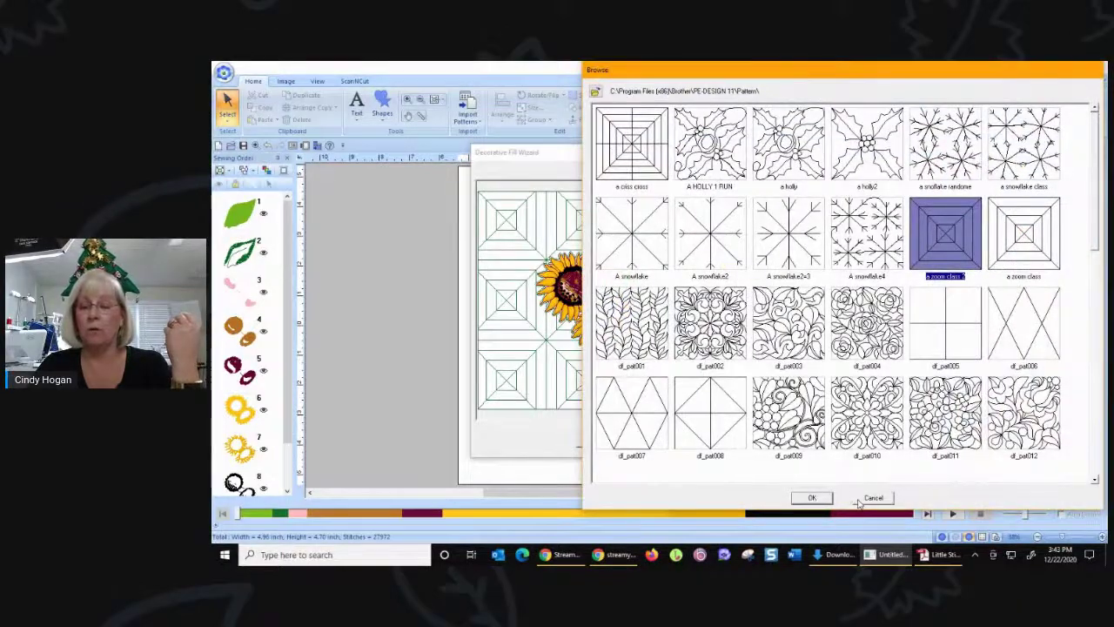
left_click(859, 502)
left_click(714, 439)
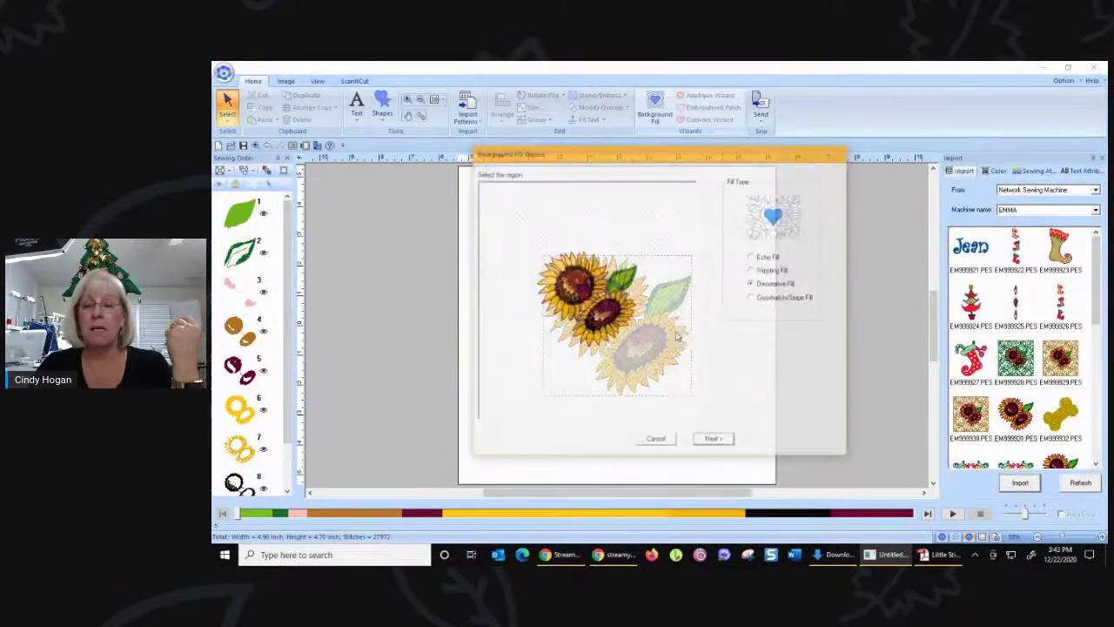
Switch the background to Crosshatch/Stripe Fill and preview it with the Stripes fill type.
left_click(752, 297)
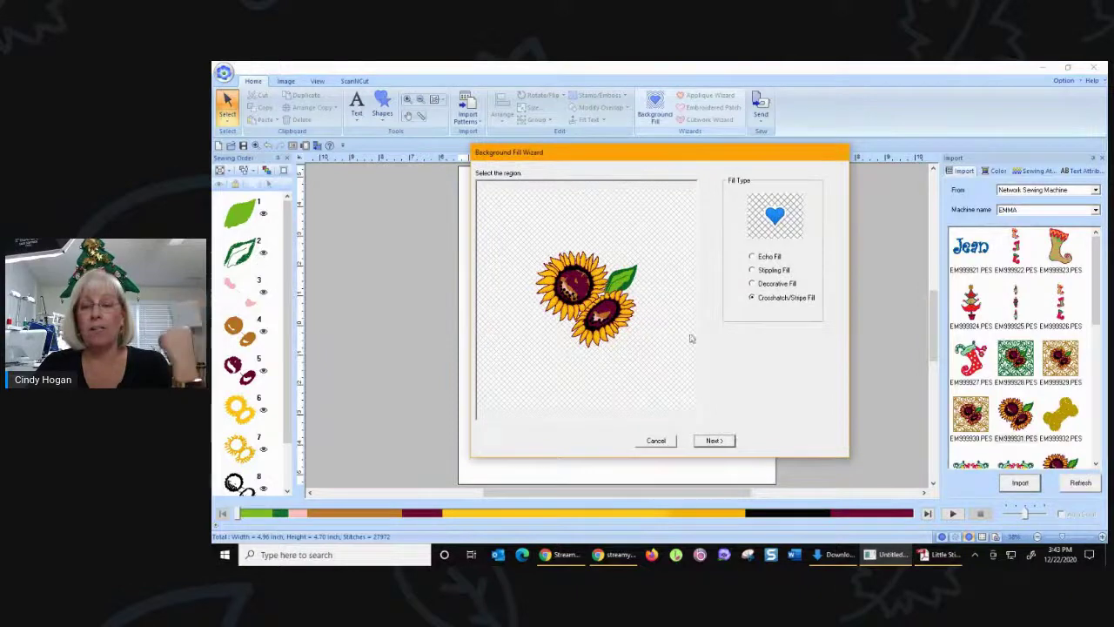
left_click(713, 441)
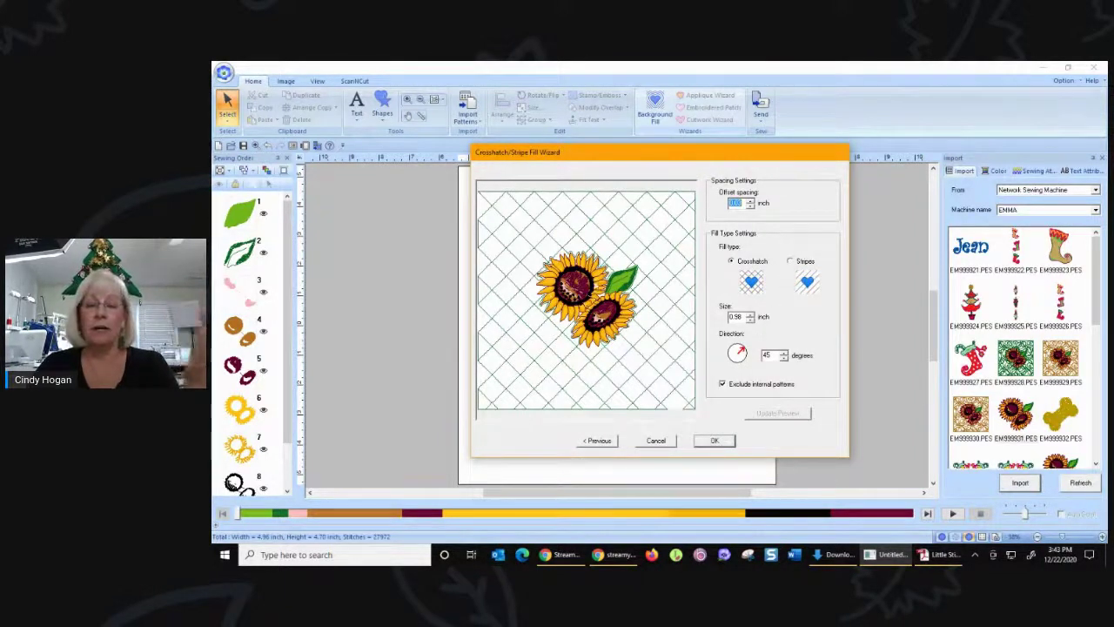
left_click(791, 261)
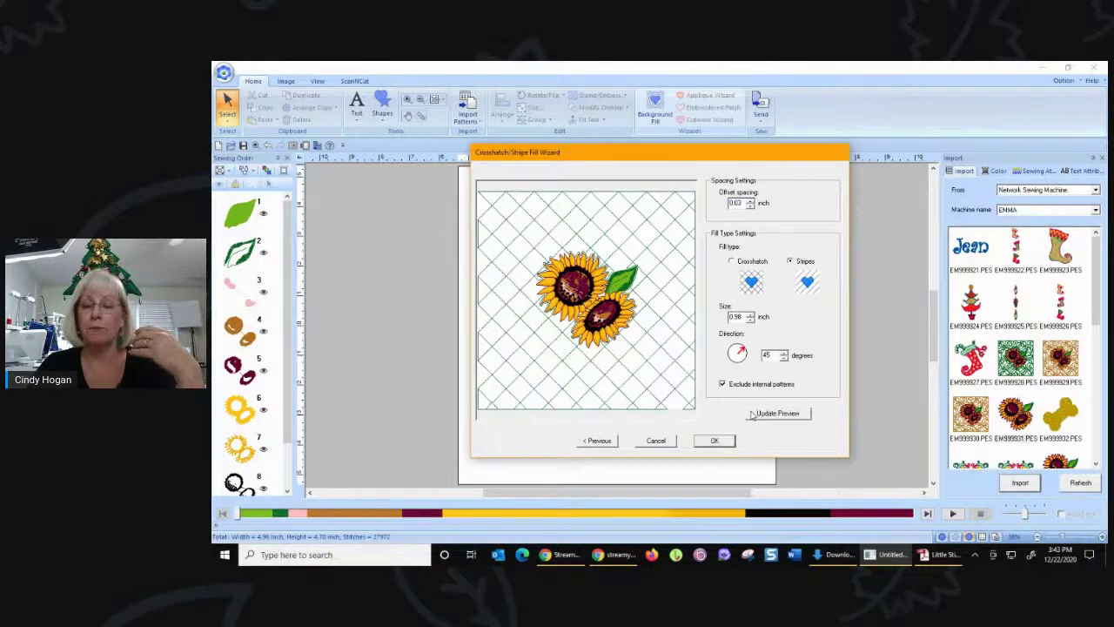
left_click(778, 413)
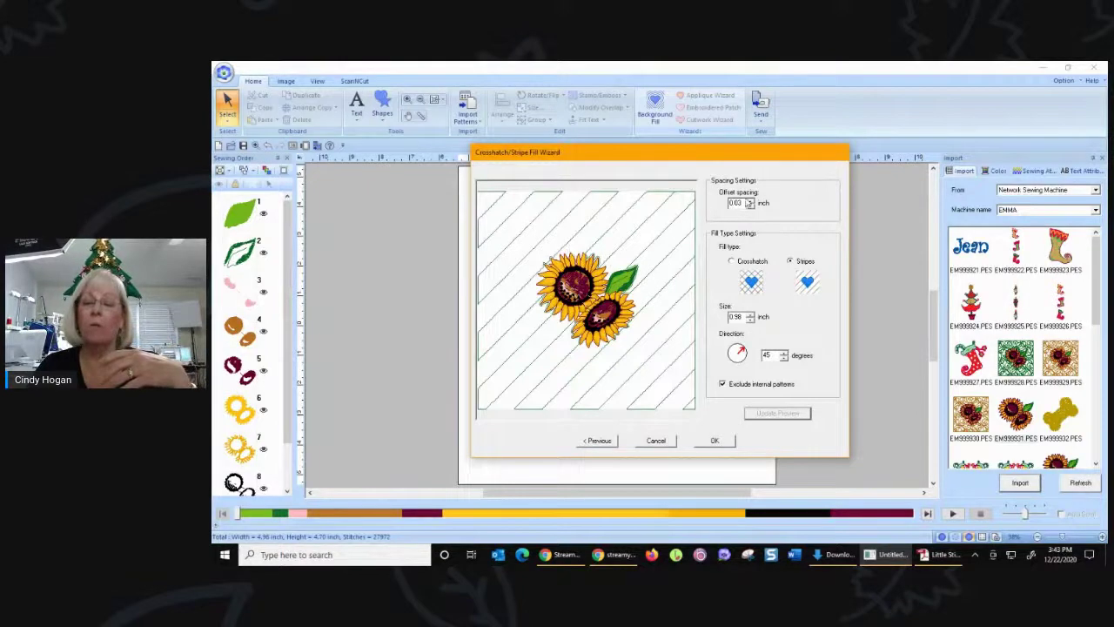
Preview the stripe fill with an offset spacing of 0.06 inch and return to the fill type selection.
left_click(750, 203)
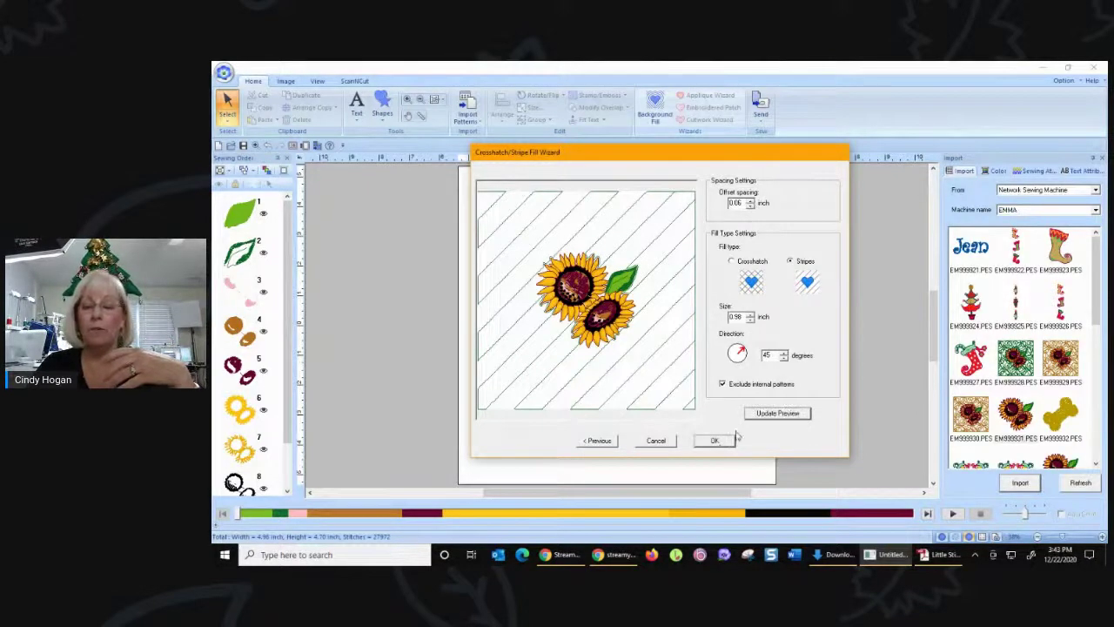
left_click(766, 414)
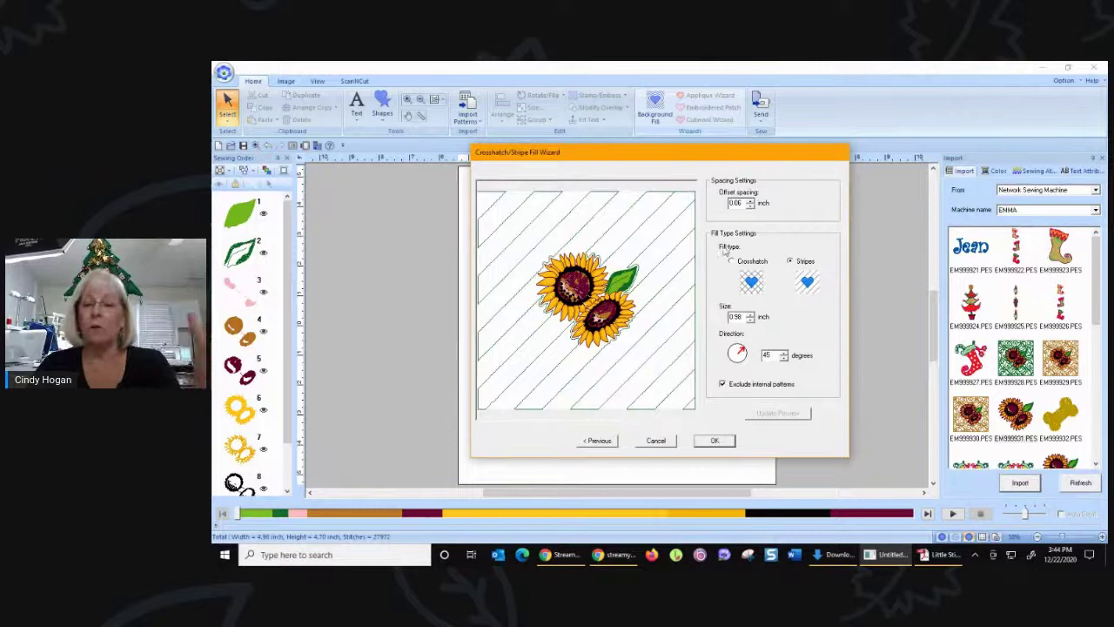
left_click(598, 441)
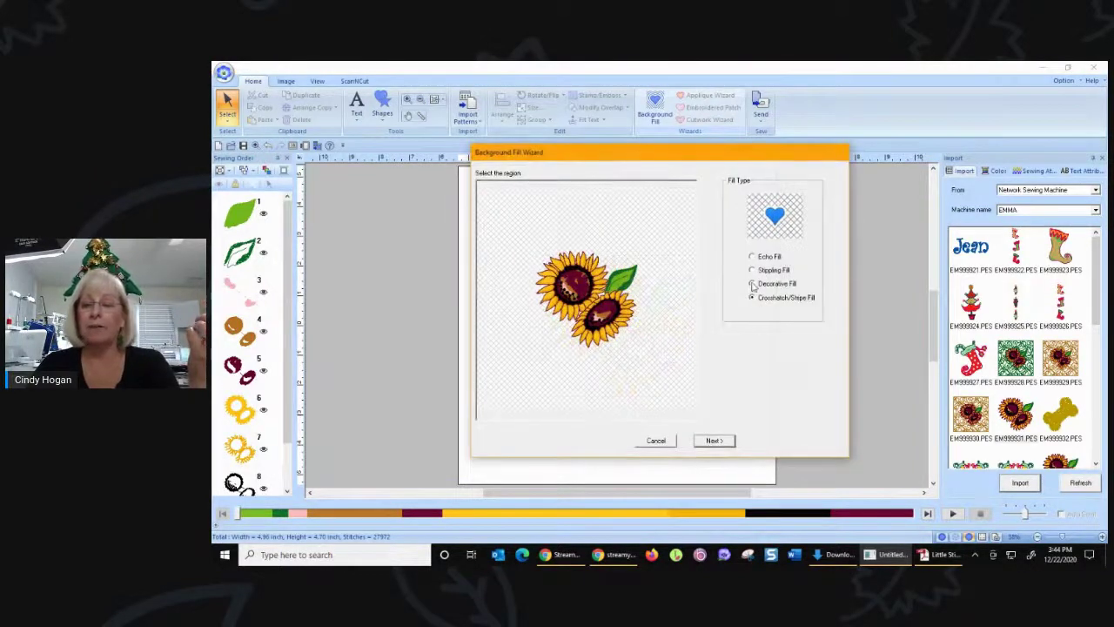
Switch the background back to Decorative Fill and choose pattern df_pat003 from the pattern library.
left_click(754, 285)
left_click(717, 440)
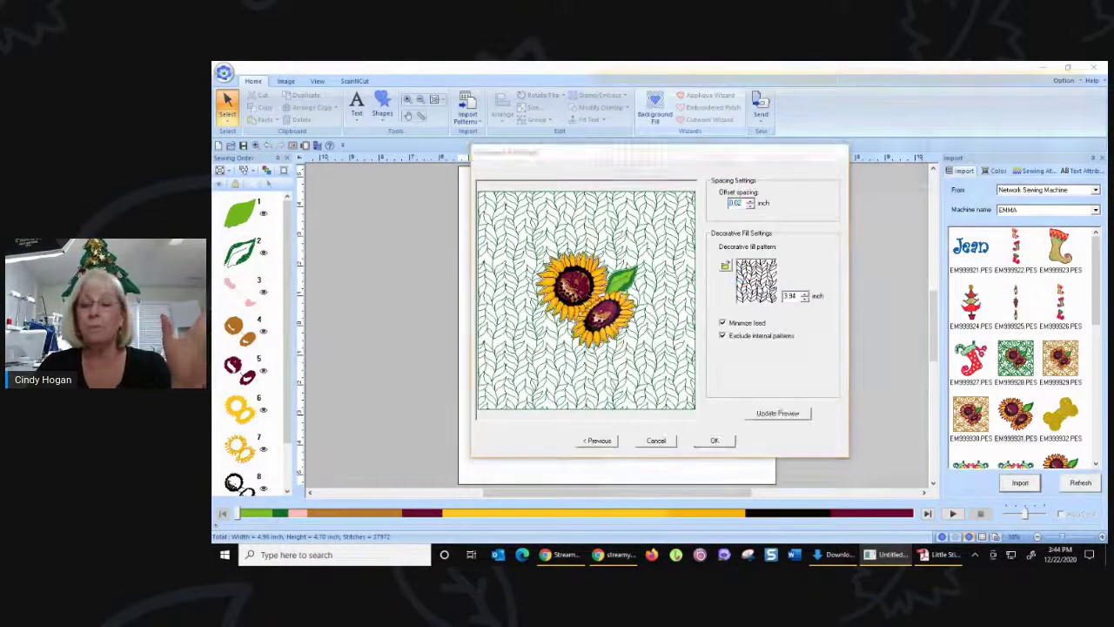
left_click(725, 265)
left_click(788, 322)
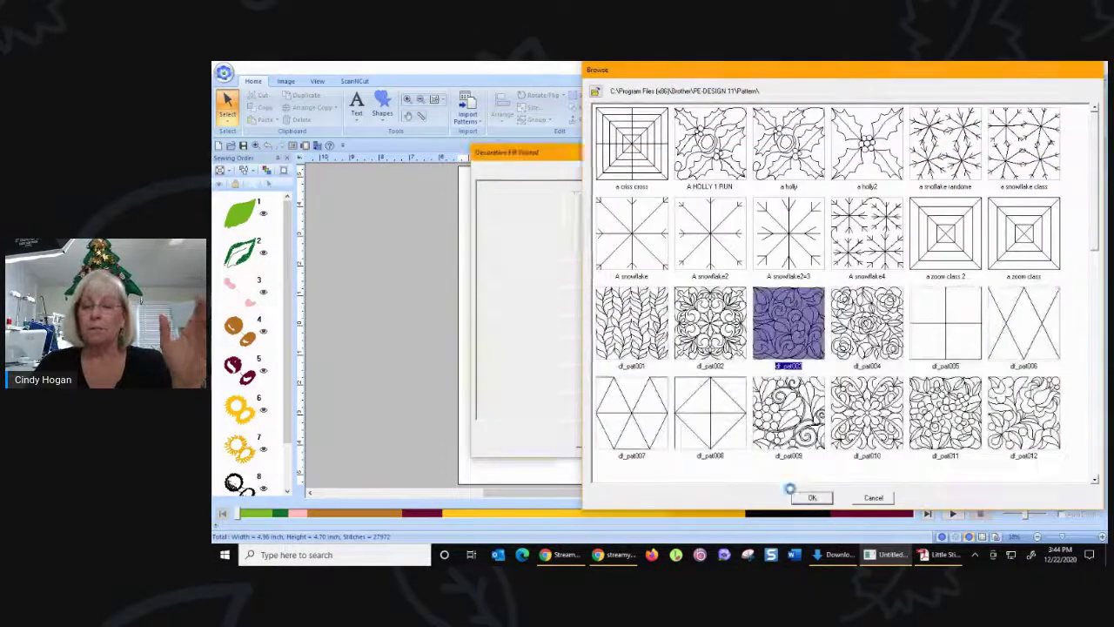
left_click(790, 490)
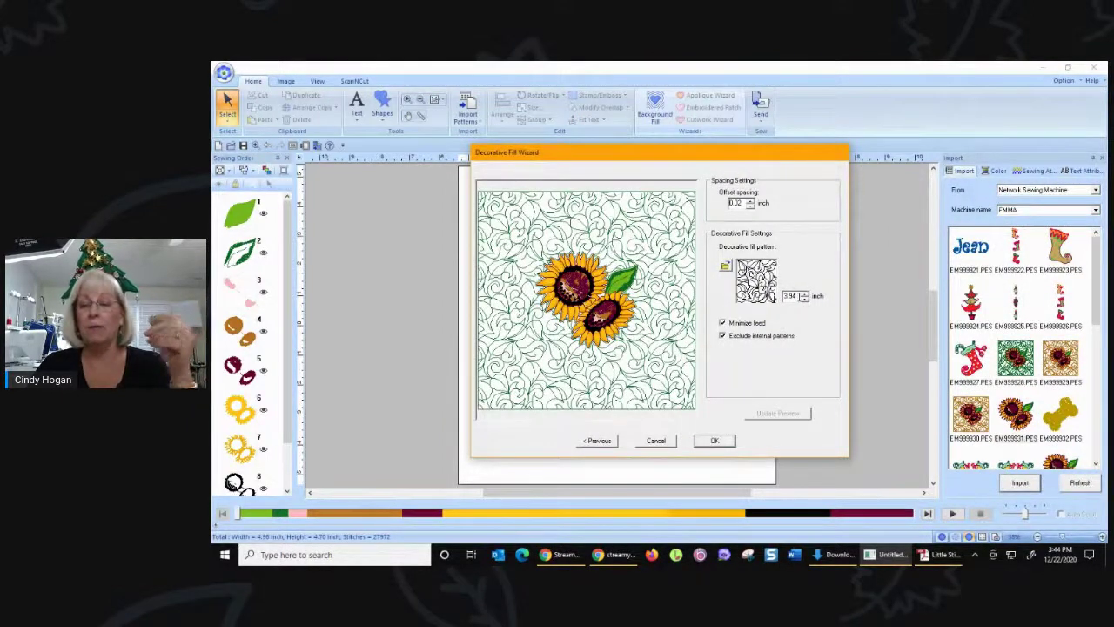
Set the decorative fill pattern size to 8 inches, refresh the preview, and apply the background fill.
double_click(790, 295)
type("8")
left_click(775, 413)
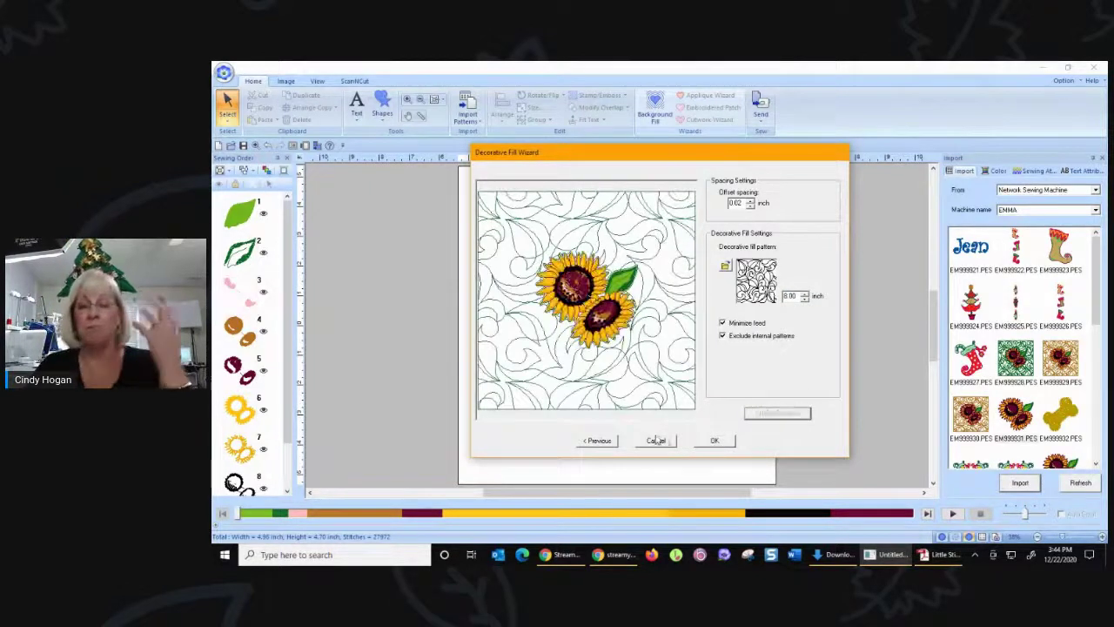
left_click(722, 446)
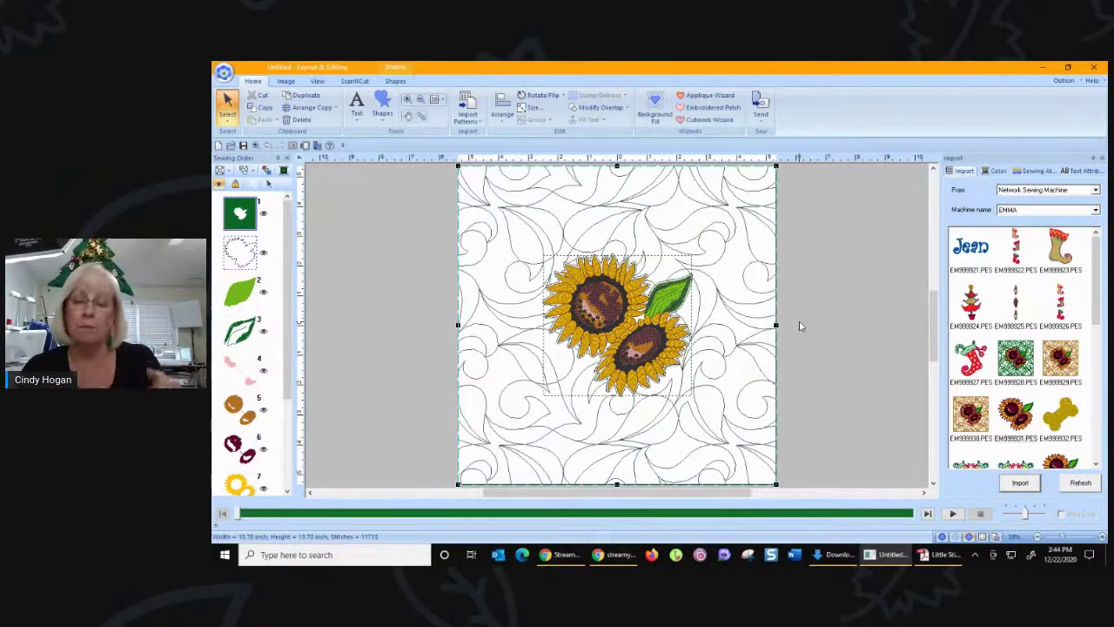
Select the background region behind the sunflowers and change its stitch type to Motif Stitch.
left_click(402, 81)
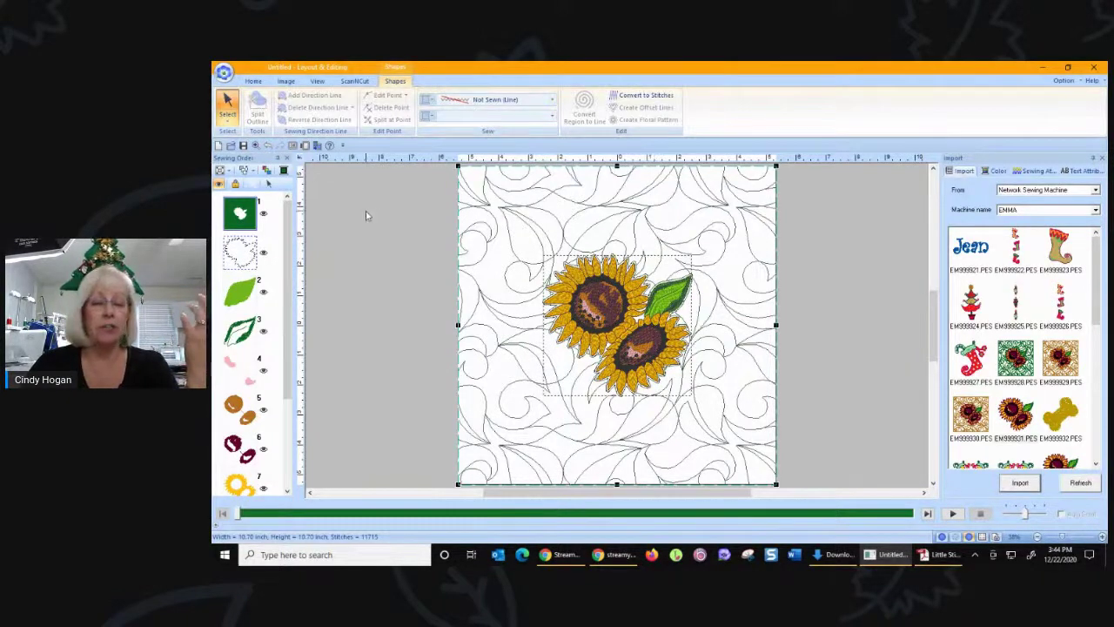
left_click(236, 225)
left_click(236, 225)
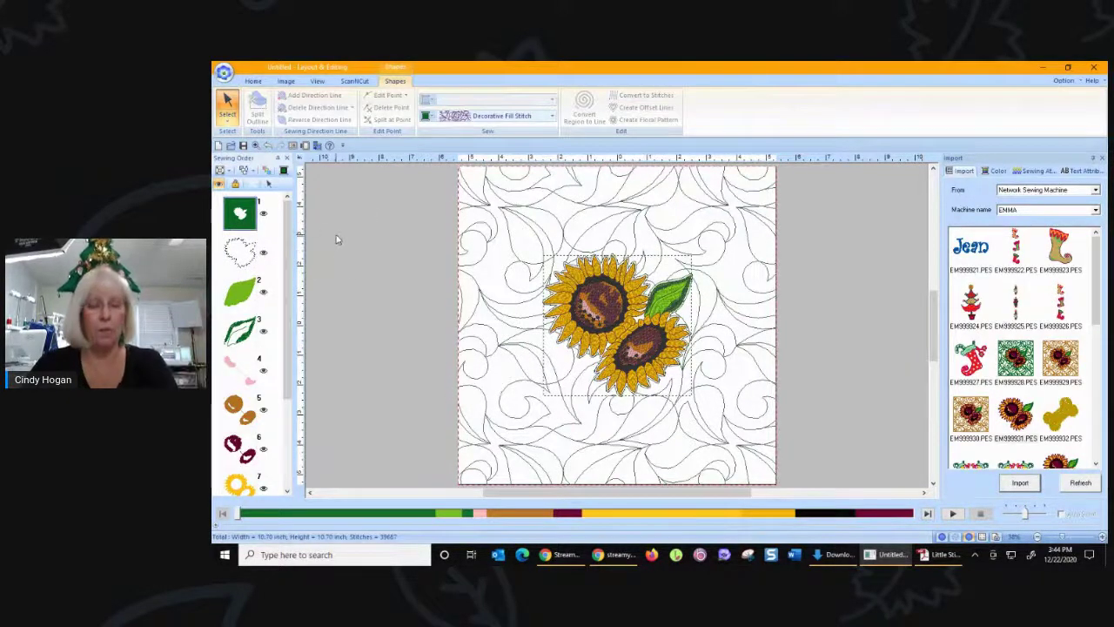
left_click(492, 115)
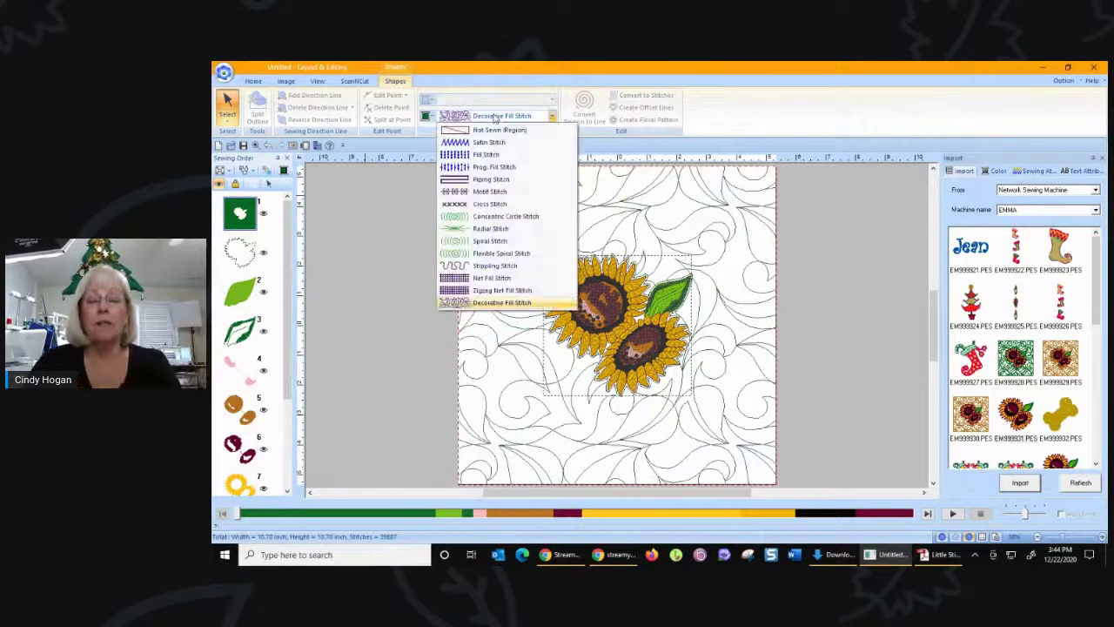
left_click(505, 191)
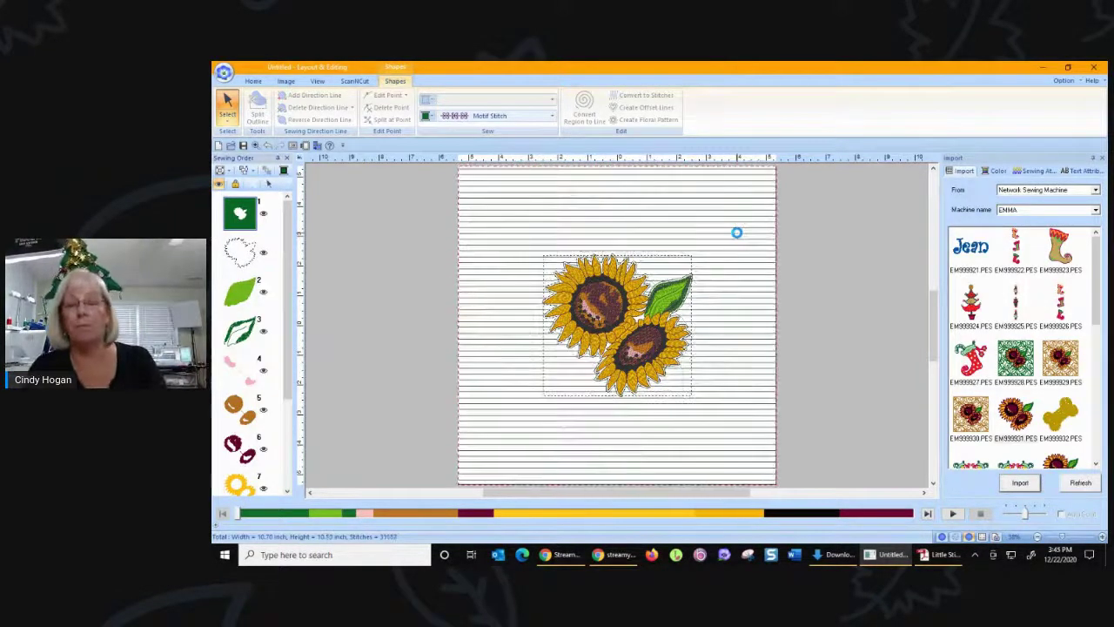
Change the background's Pattern1 motif to the sewing machine motif in the sewing attributes.
left_click(1024, 173)
left_click(994, 237)
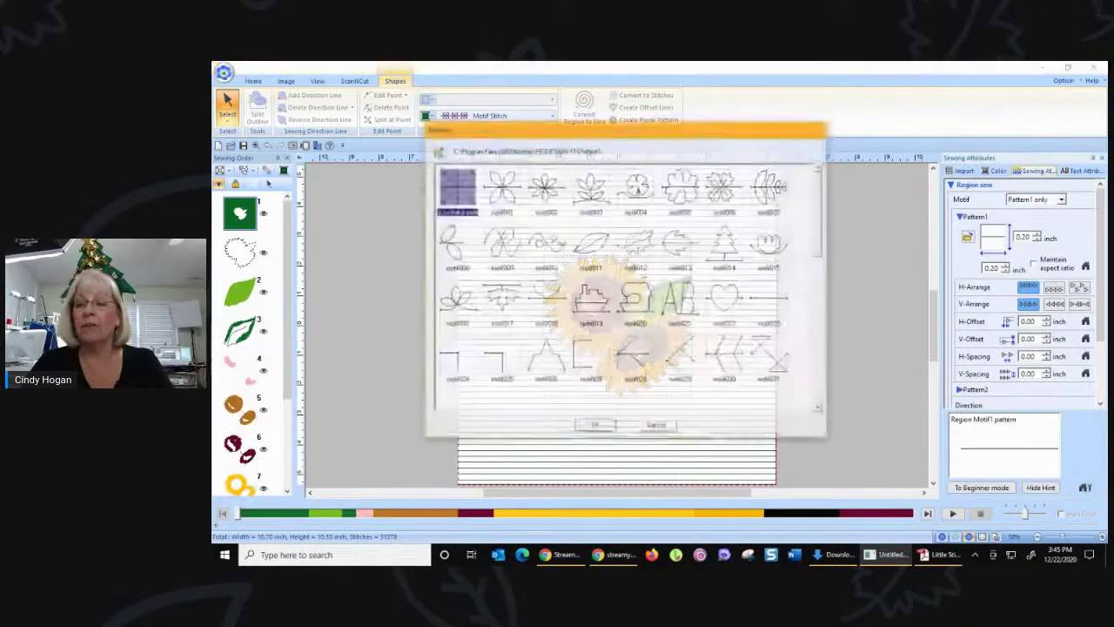
left_click(638, 301)
left_click(596, 427)
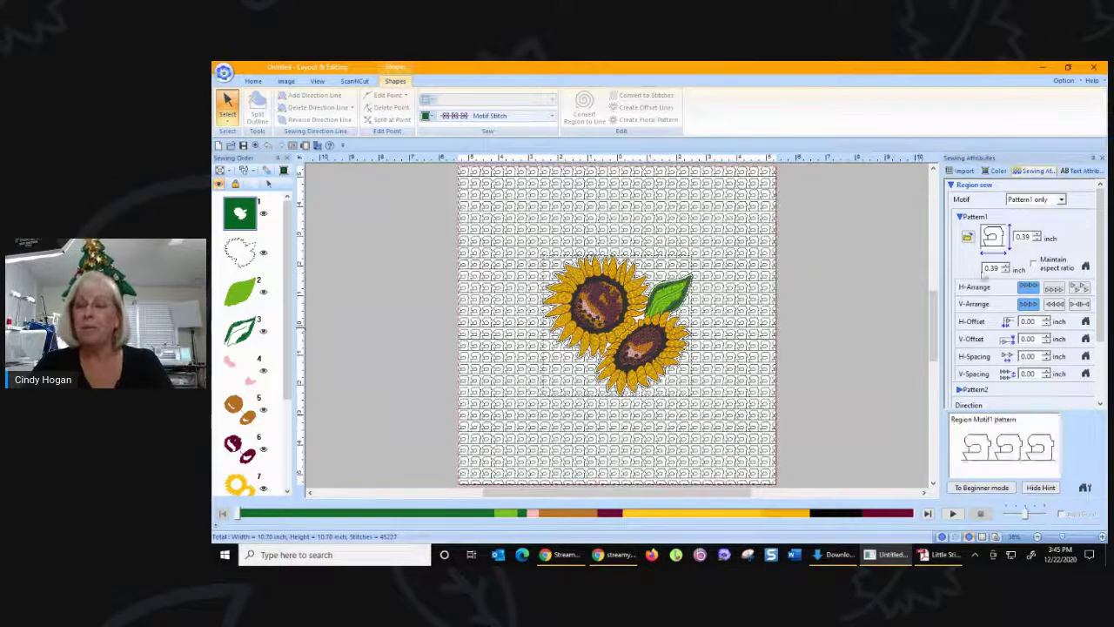
Turn on Maintain aspect ratio, enlarge the sewing machine motif to 0.58 inch, and reselect the background.
left_click(1033, 263)
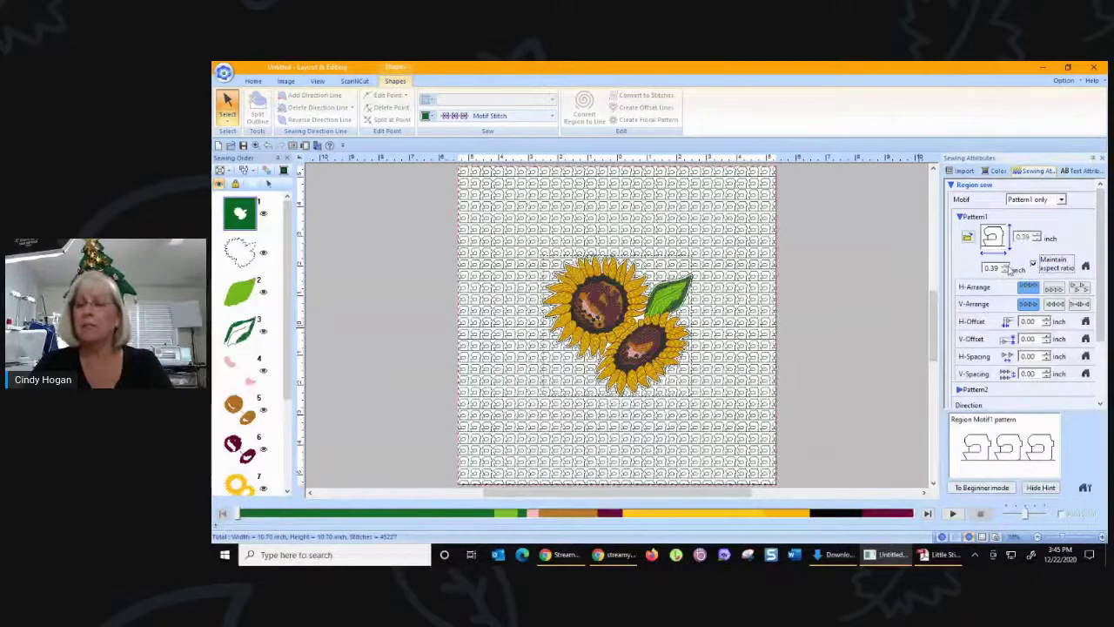
left_click(1007, 265)
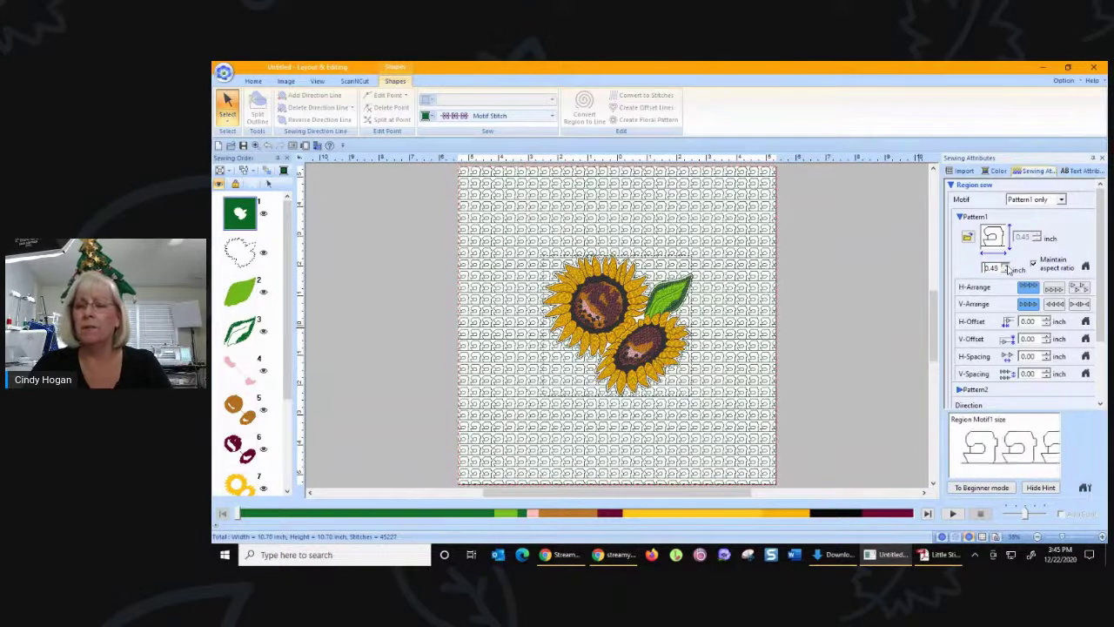
left_click(1007, 265)
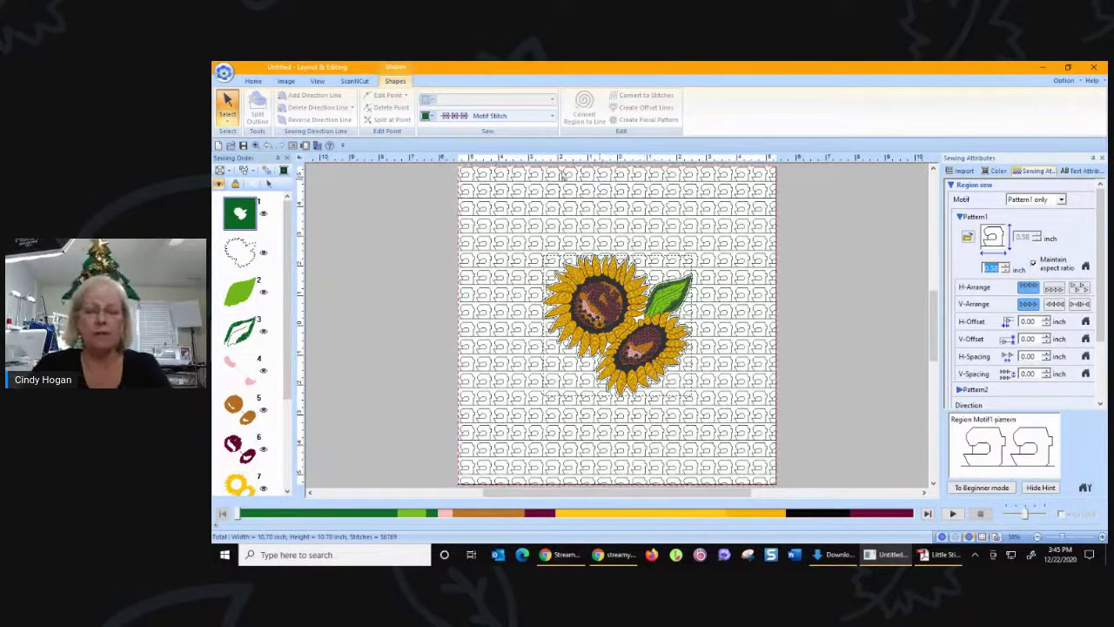
left_click(392, 193)
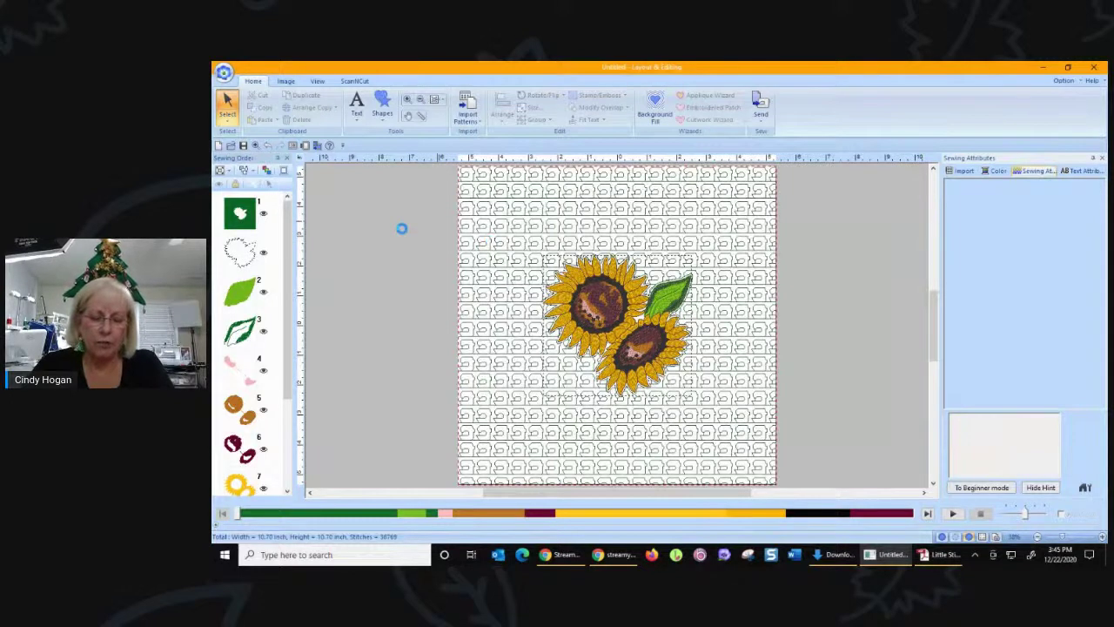
left_click(730, 420)
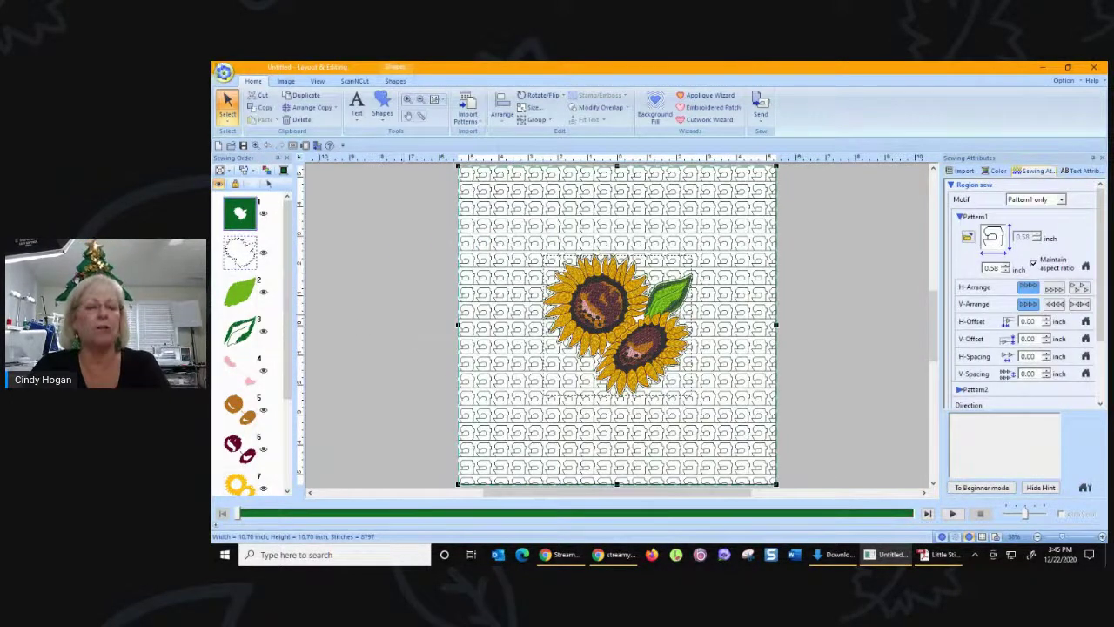
Start a new design without saving the sunflower layout and import stocking EM999927.PES from the networked sewing machine.
left_click(218, 146)
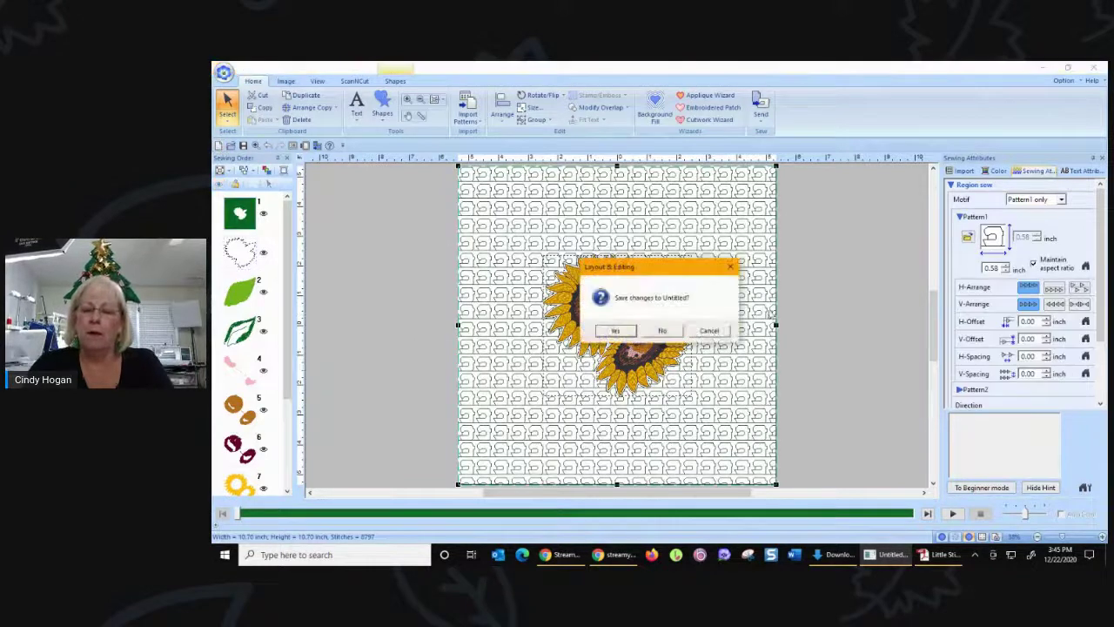
left_click(662, 331)
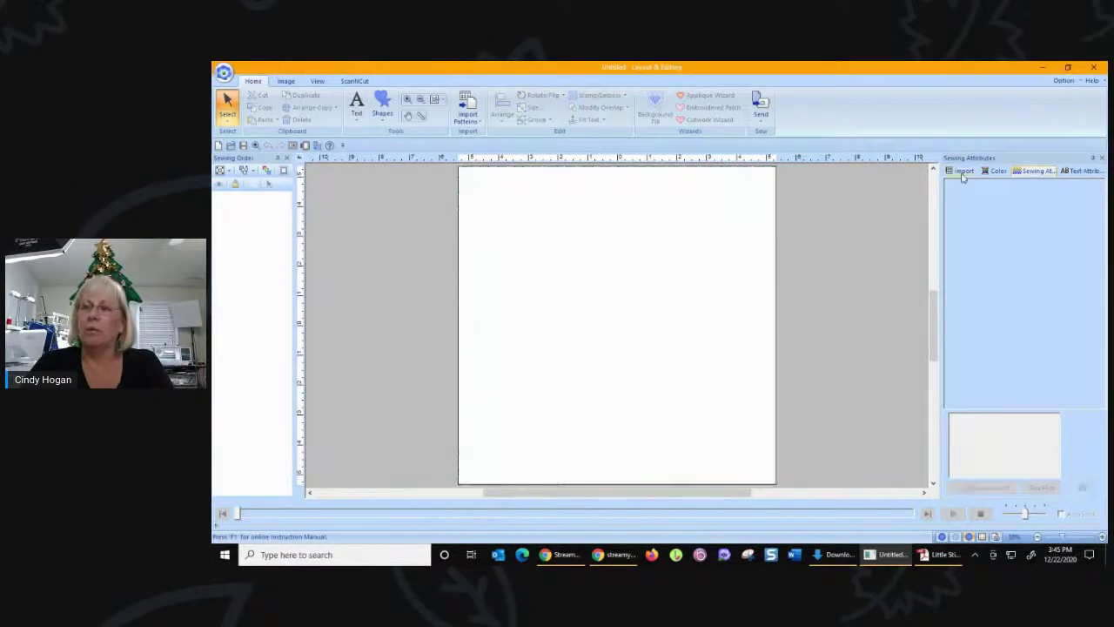
left_click(962, 171)
left_click_drag(966, 356, 616, 322)
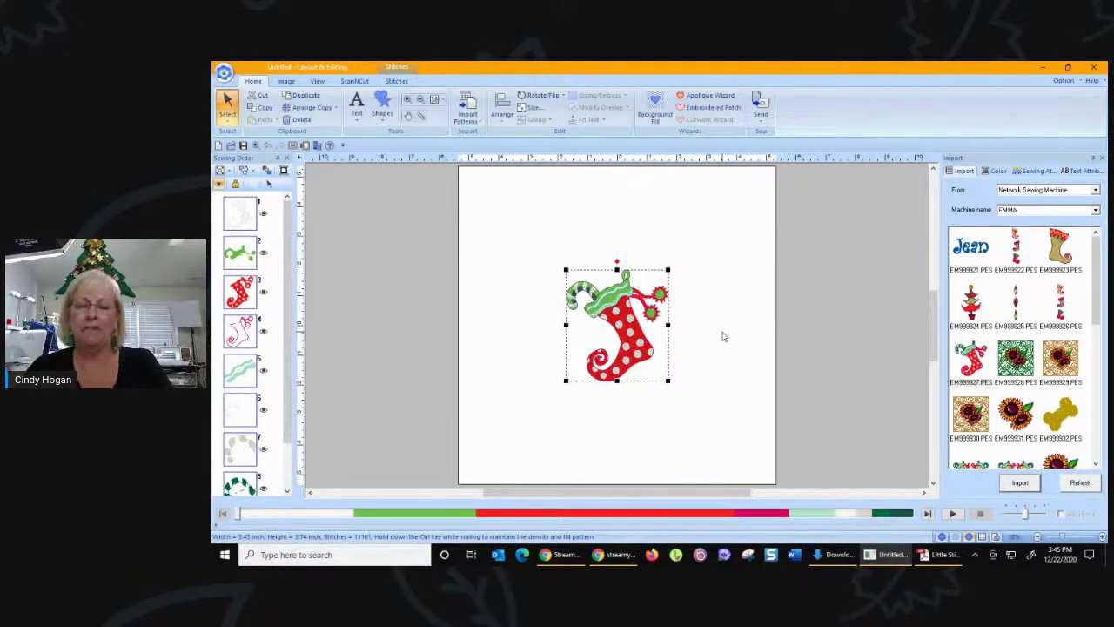
Create an embroidered patch from the stocking with no satin stitch and an increased cutting line distance.
left_click(710, 109)
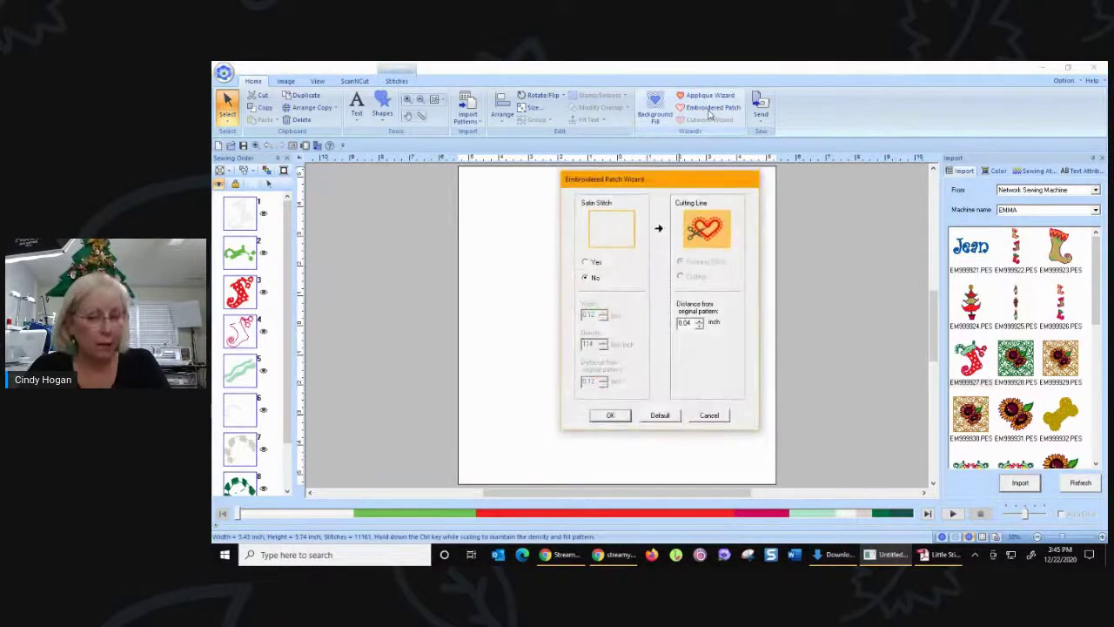
left_click(698, 324)
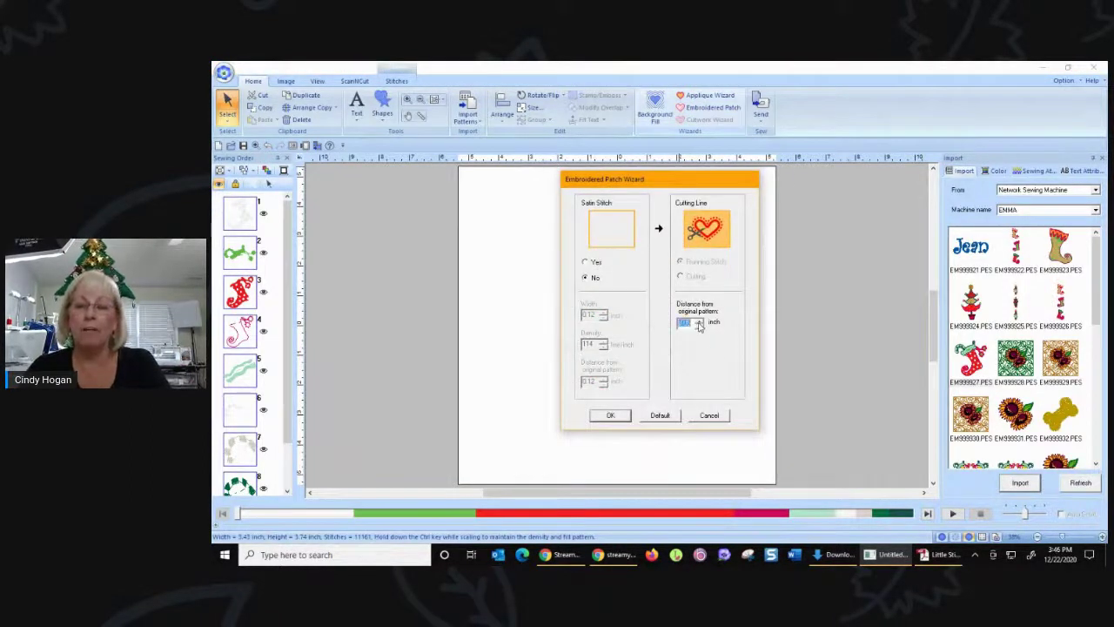
left_click(613, 415)
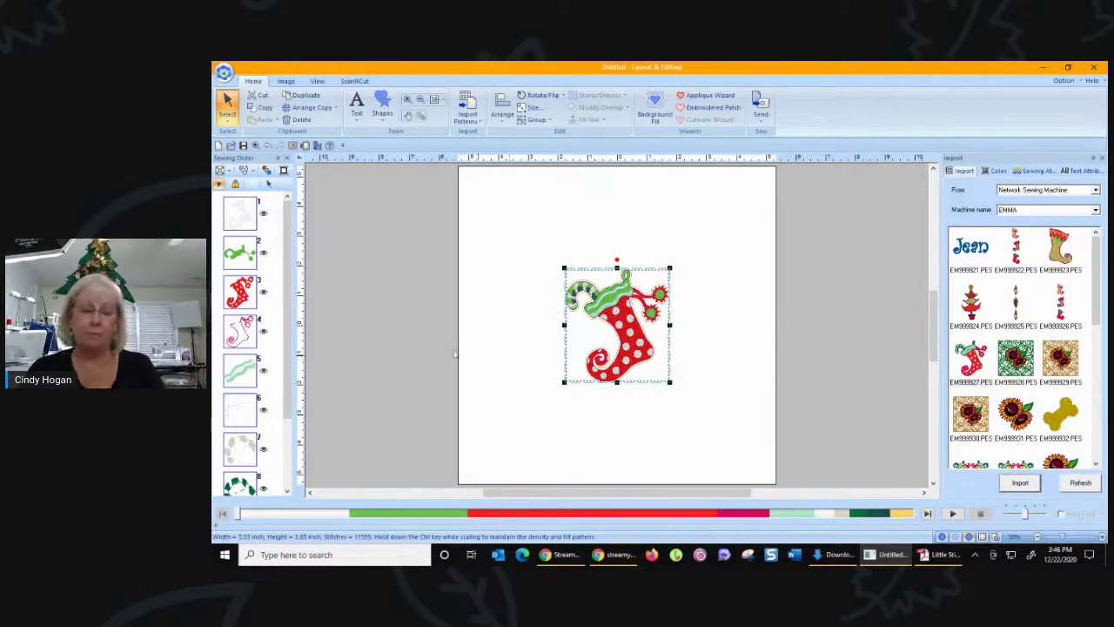
Draw a rectangle about 10.6 by 10.6 inches covering the whole design page behind the stocking.
left_click(370, 222)
left_click(386, 121)
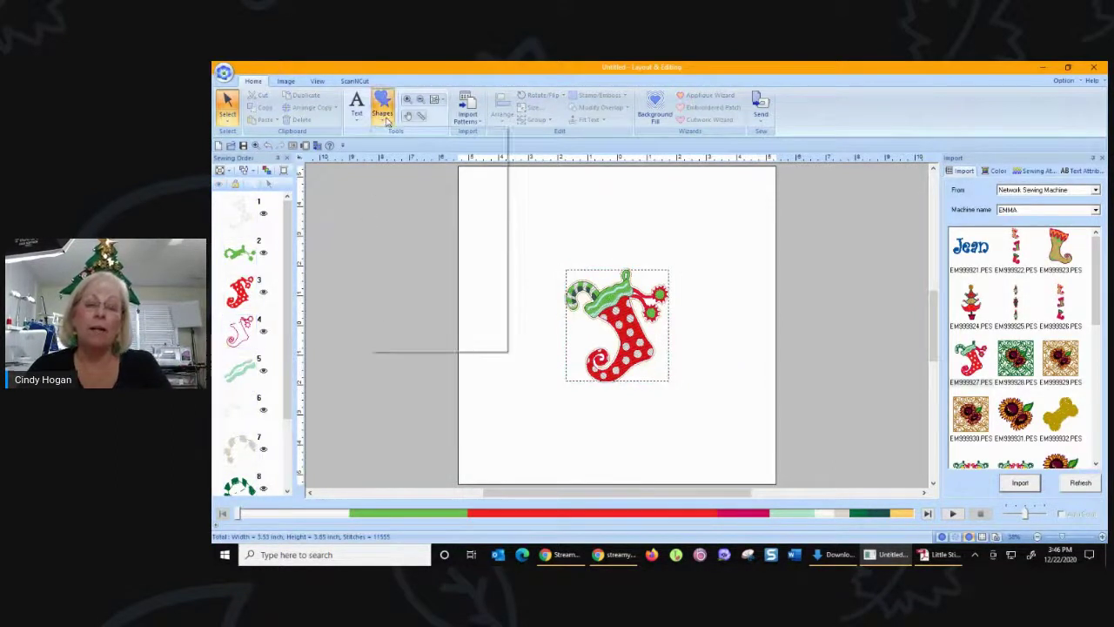
left_click(385, 186)
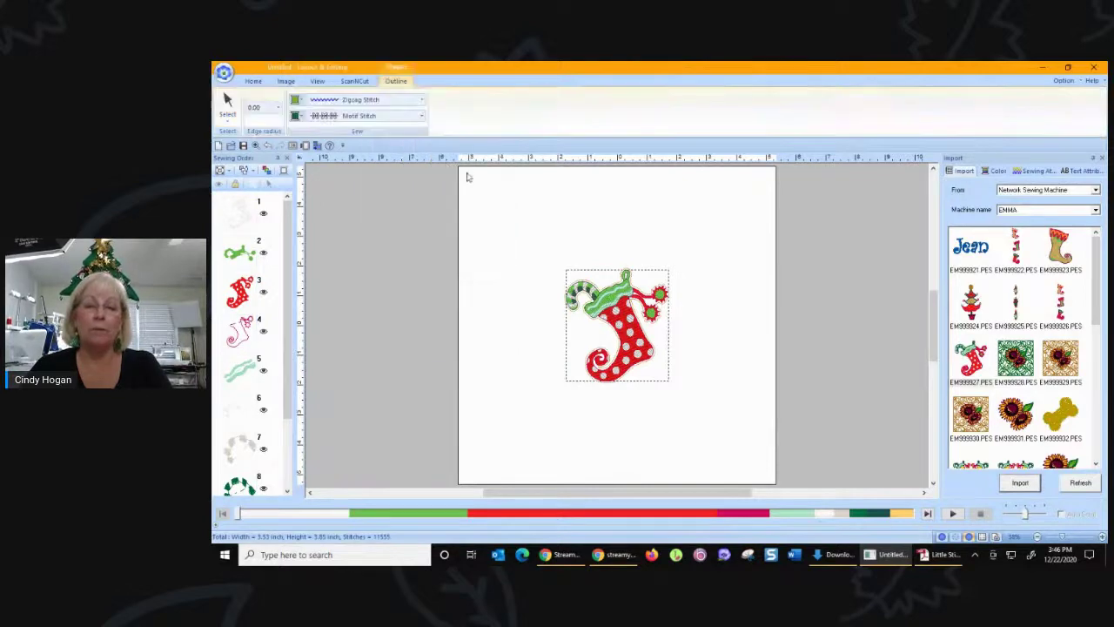
left_click_drag(459, 167, 781, 490)
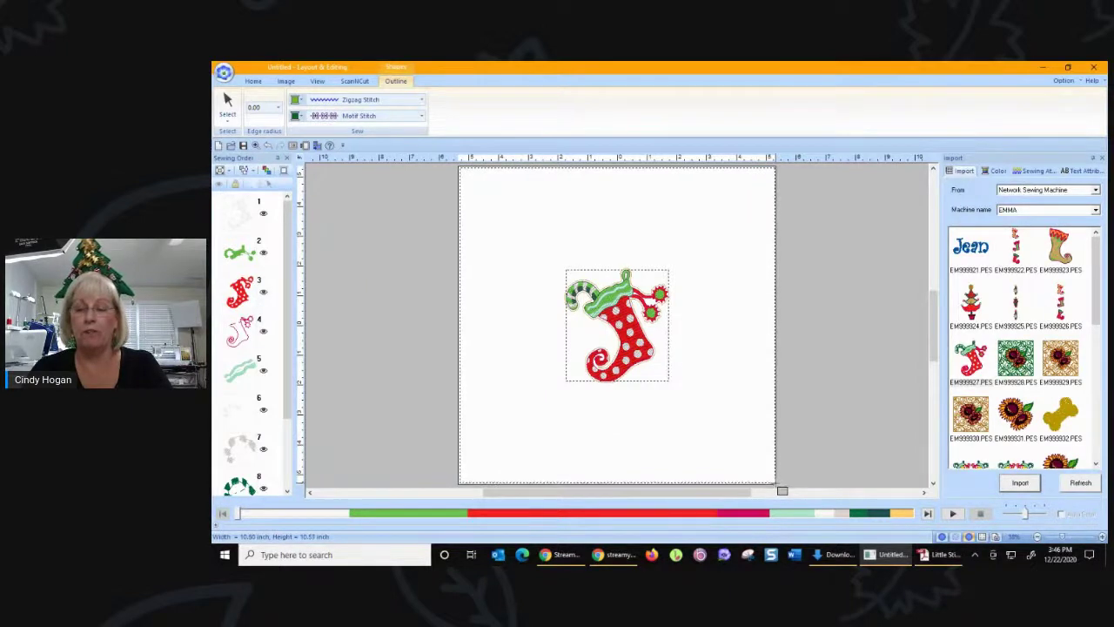
left_click_drag(782, 490, 782, 490)
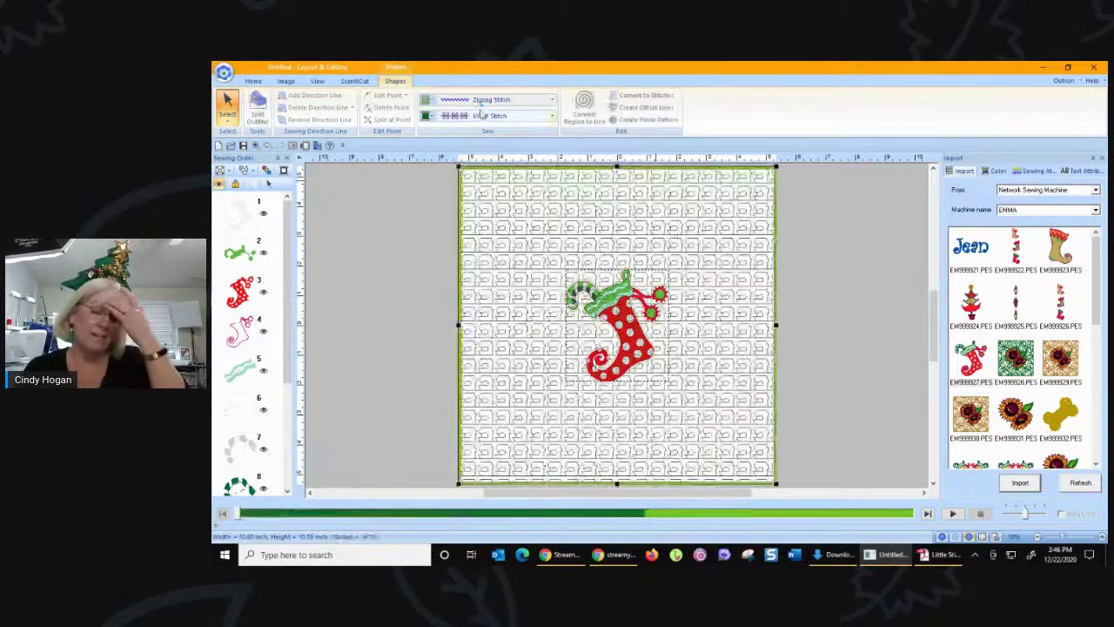
Change the background rectangle's region to Stippling Stitch and its outline to Not Sewn.
left_click(484, 116)
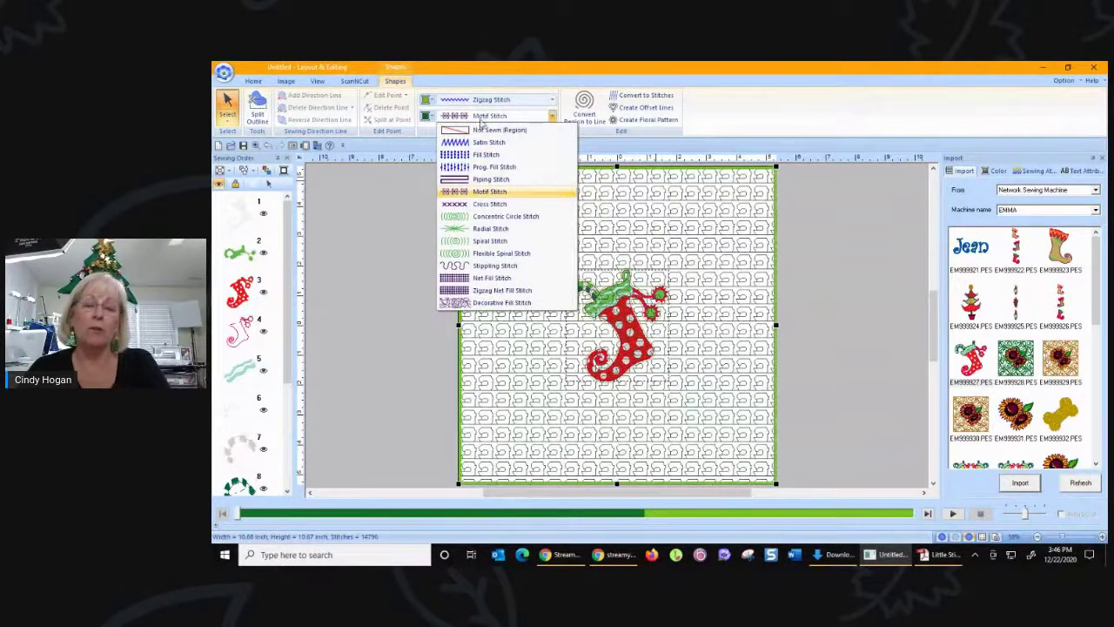
left_click(482, 266)
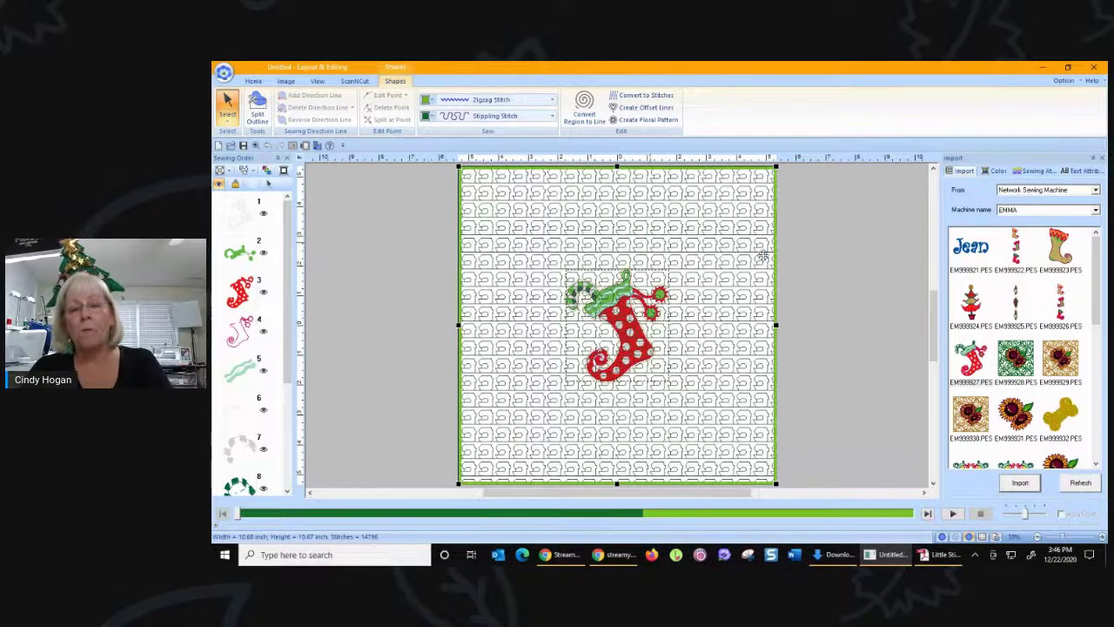
left_click(474, 101)
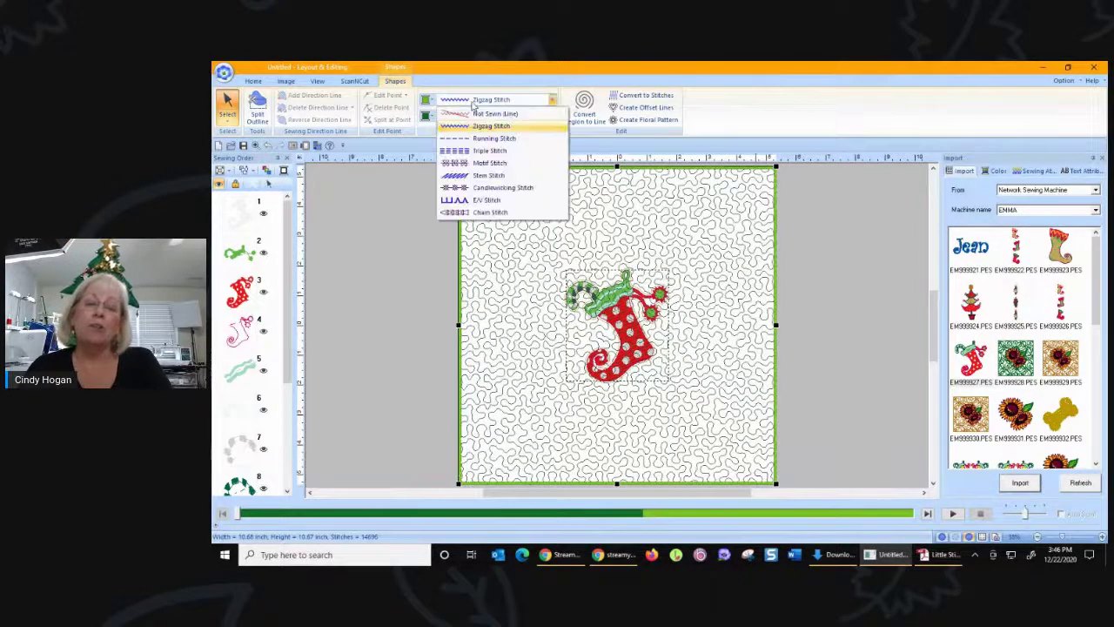
left_click(472, 120)
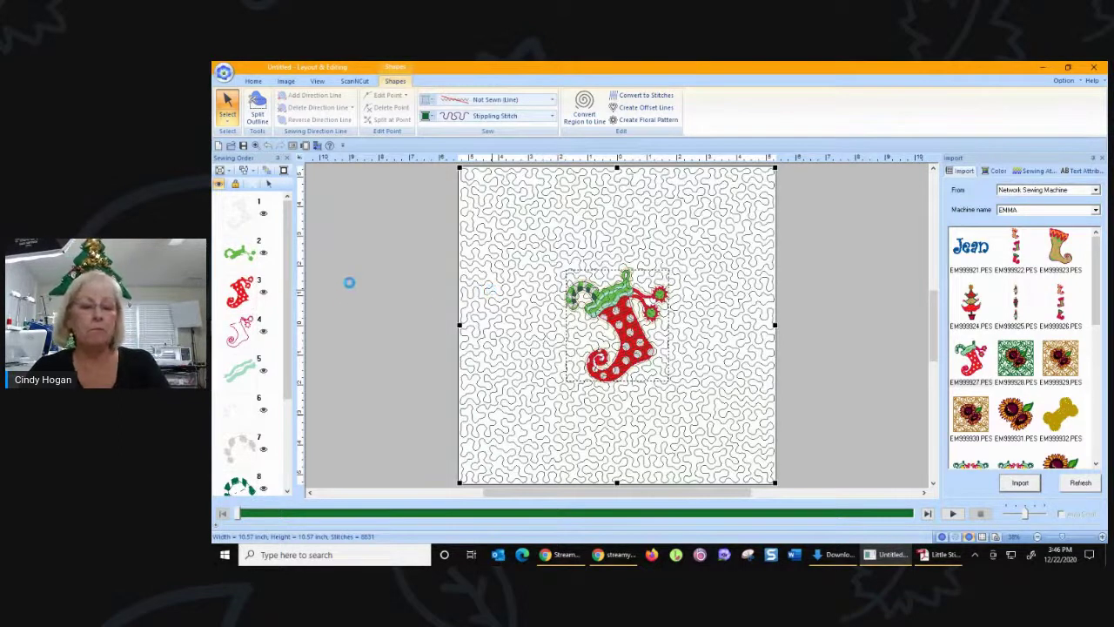
Select the stocking's patch outline together with the stippled background and set hole sewing on them.
scroll(253, 366, "down", 3)
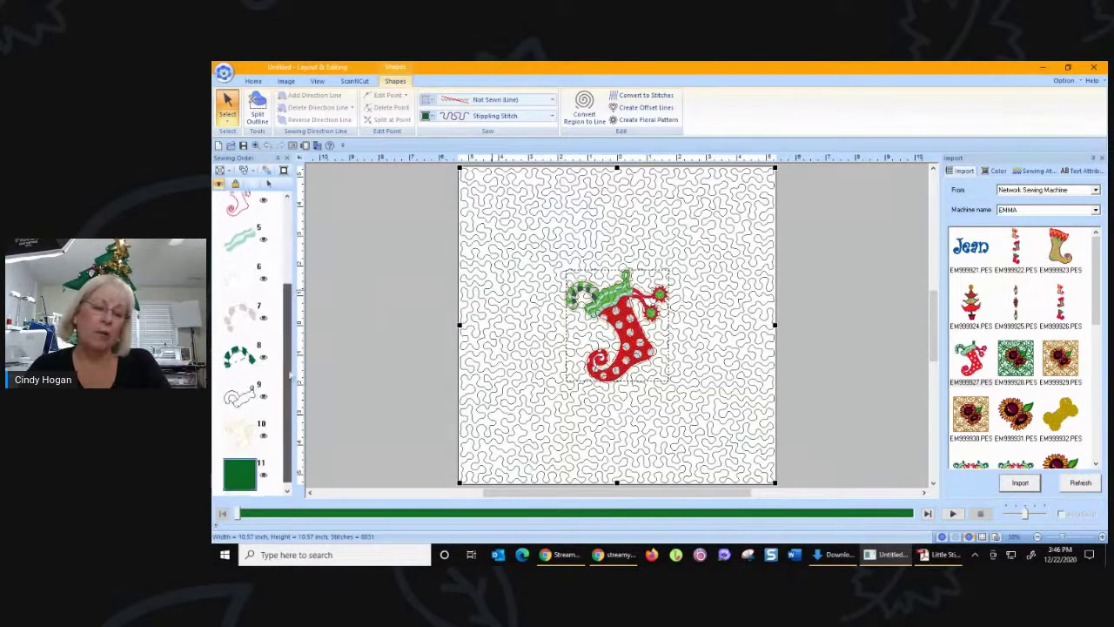
left_click(244, 428)
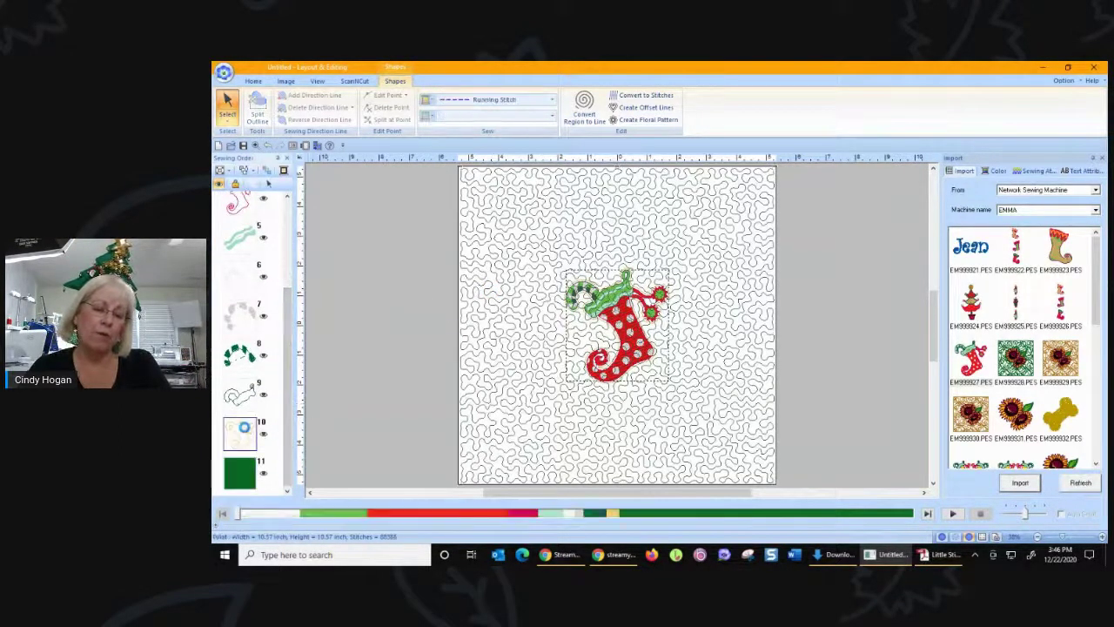
left_click(242, 476)
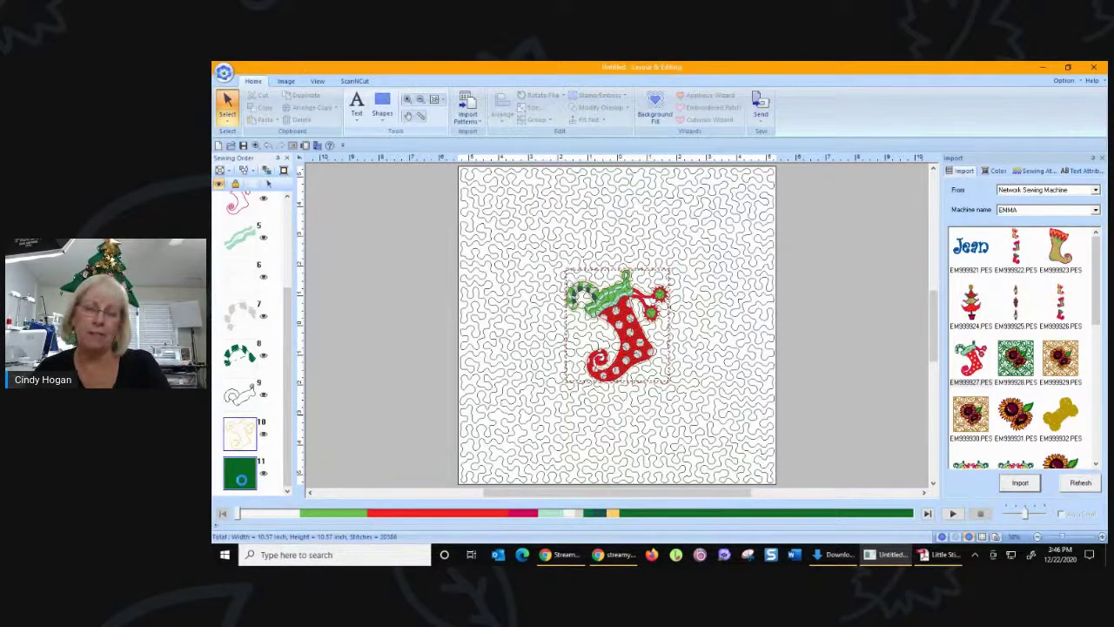
left_click(270, 184)
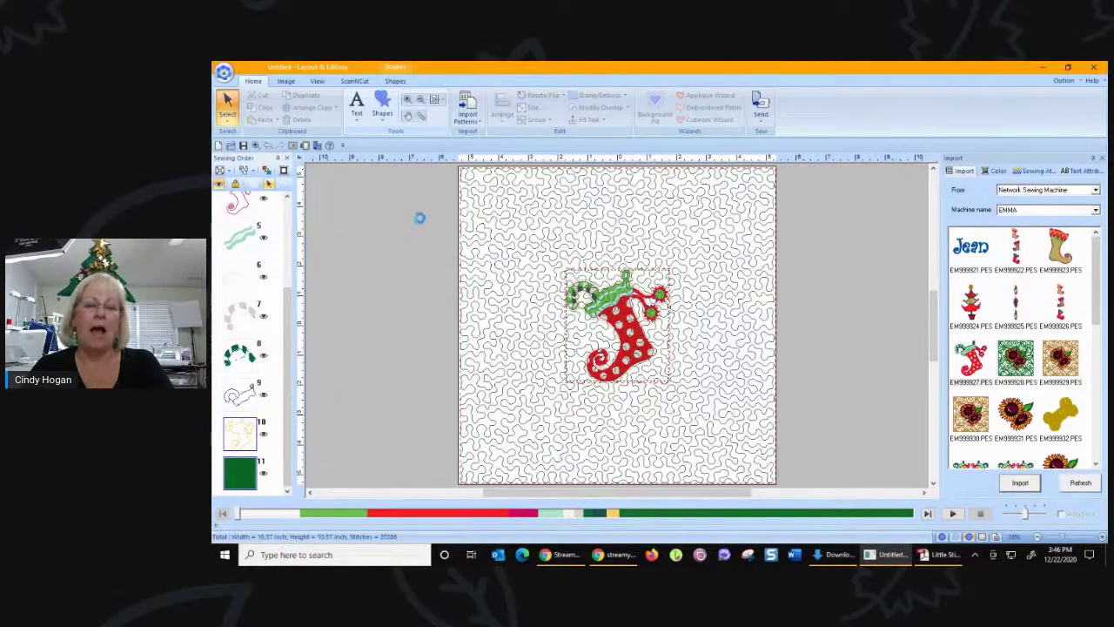
left_click(474, 200)
left_click(615, 109)
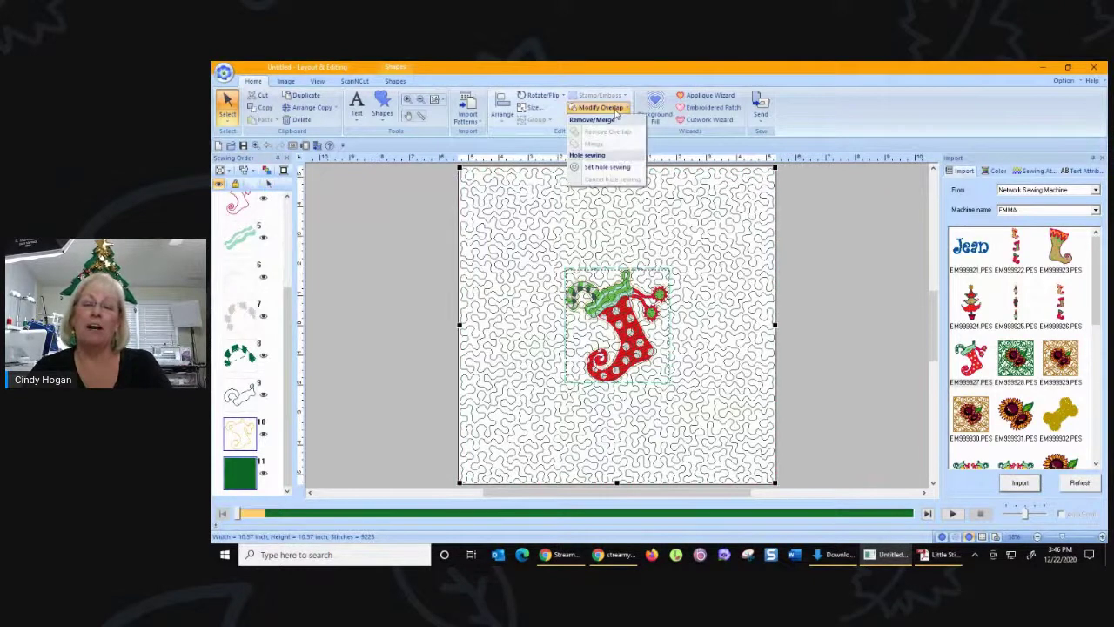
left_click(617, 168)
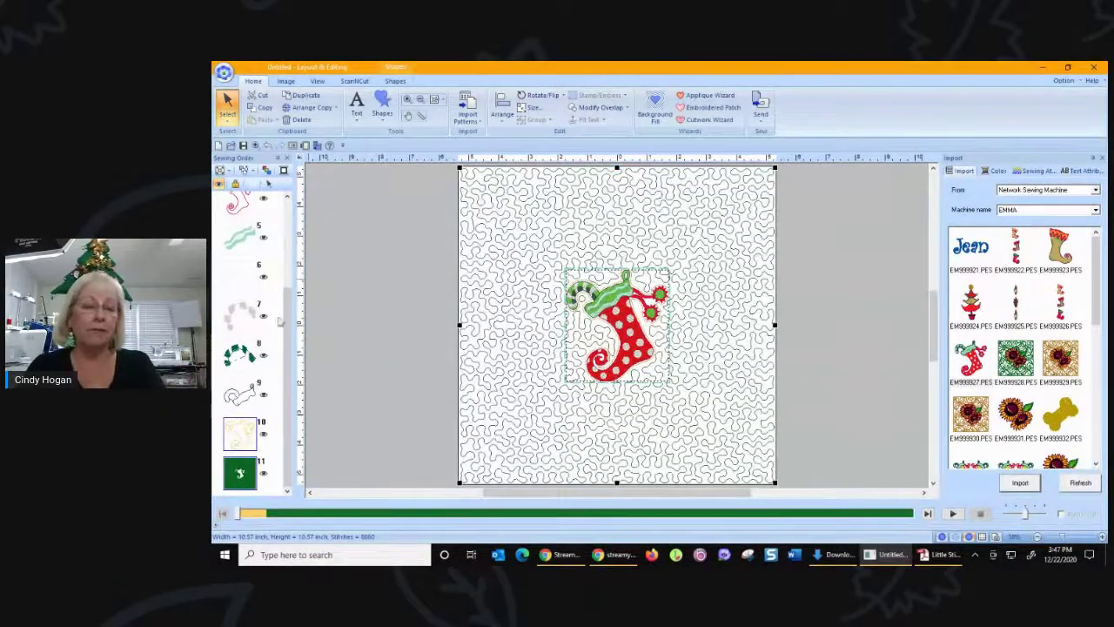
Change the stocking's running-stitch patch outline to Not Sewn.
left_click(395, 81)
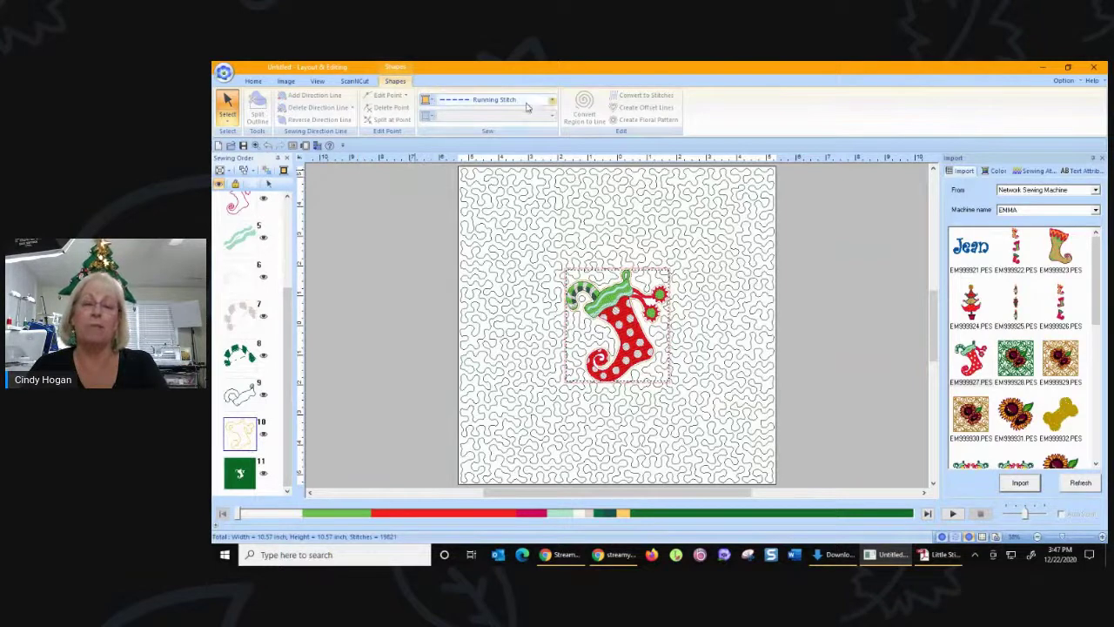
left_click(552, 99)
left_click(492, 111)
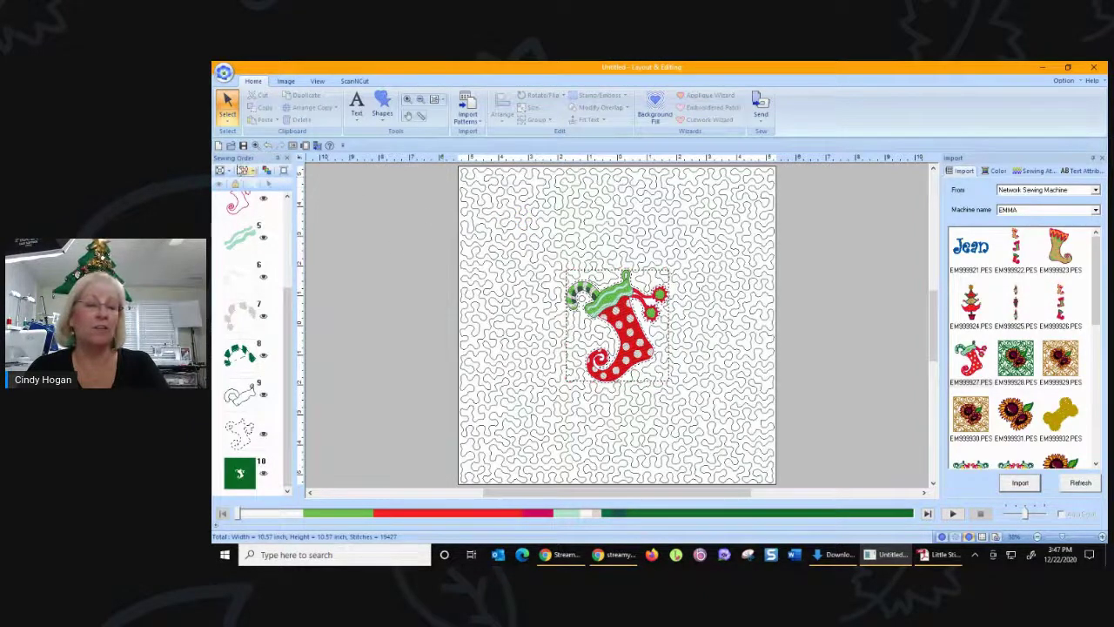
Start a new design without saving the stippled layout and import stocking EM999923.PES from the networked sewing machine.
left_click(218, 145)
left_click(679, 332)
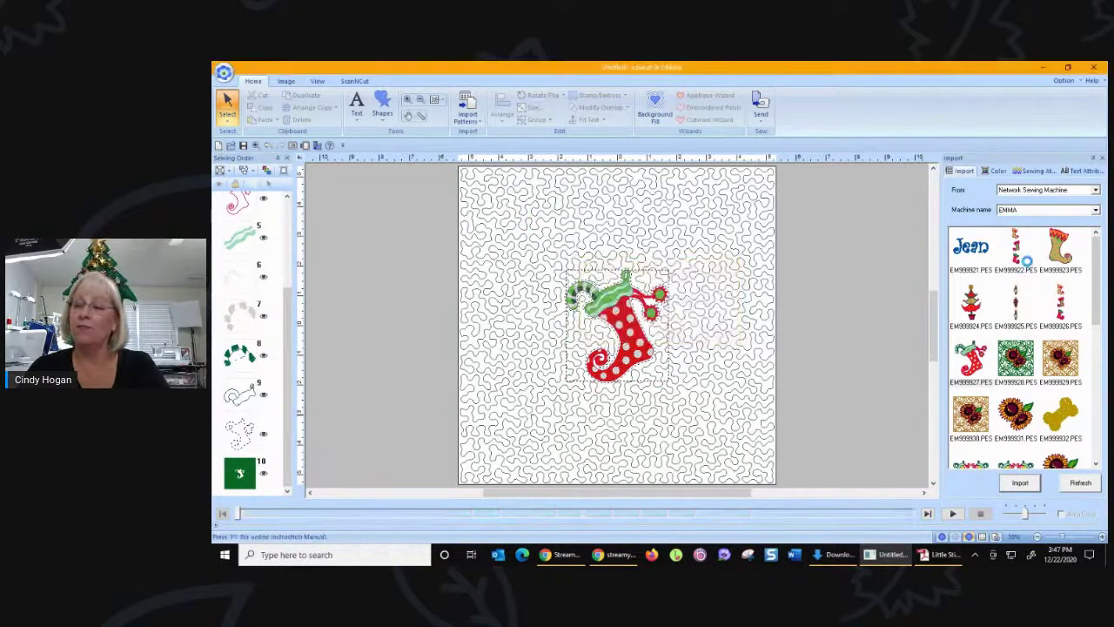
left_click(1063, 255)
left_click_drag(1063, 255, 714, 293)
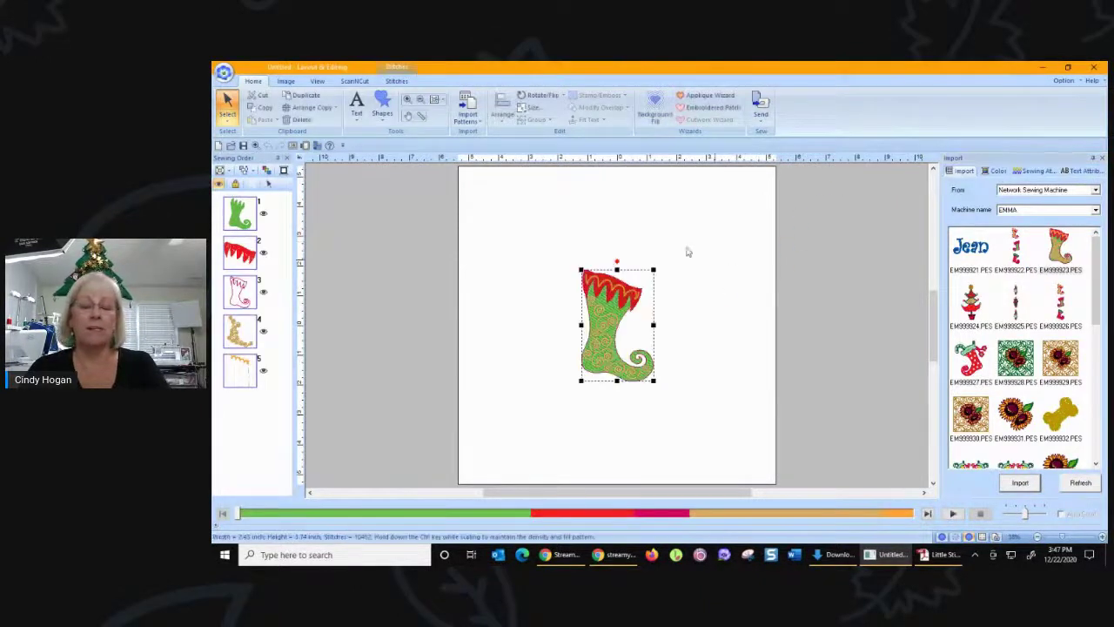
Add a stippling background fill around the green stocking with stippling spacing of 0.31 inch.
left_click(655, 109)
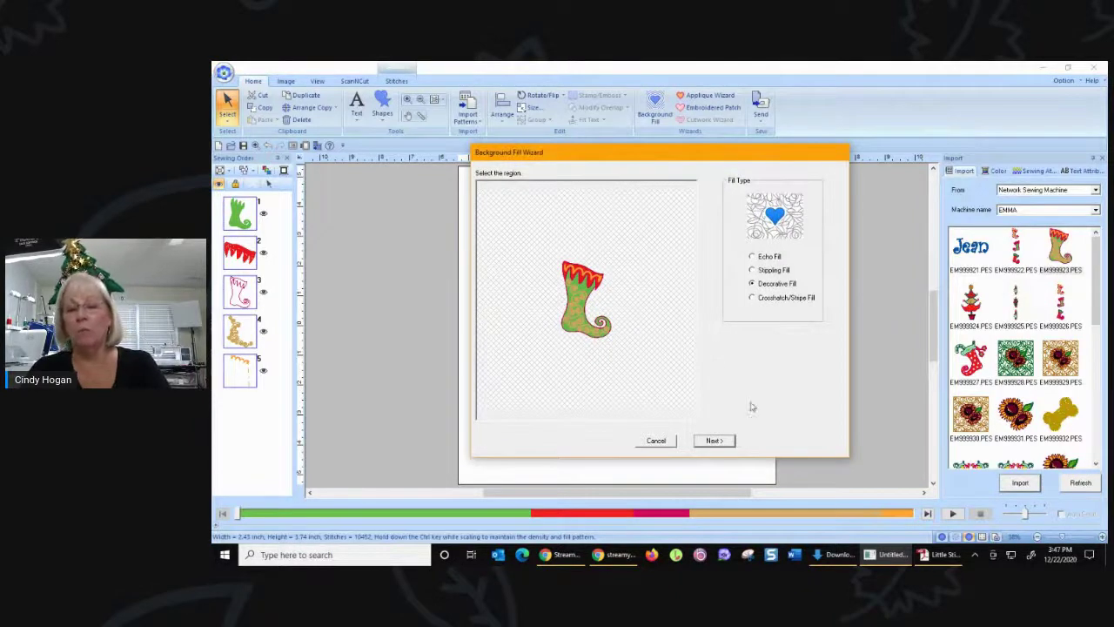
left_click(752, 270)
left_click(715, 440)
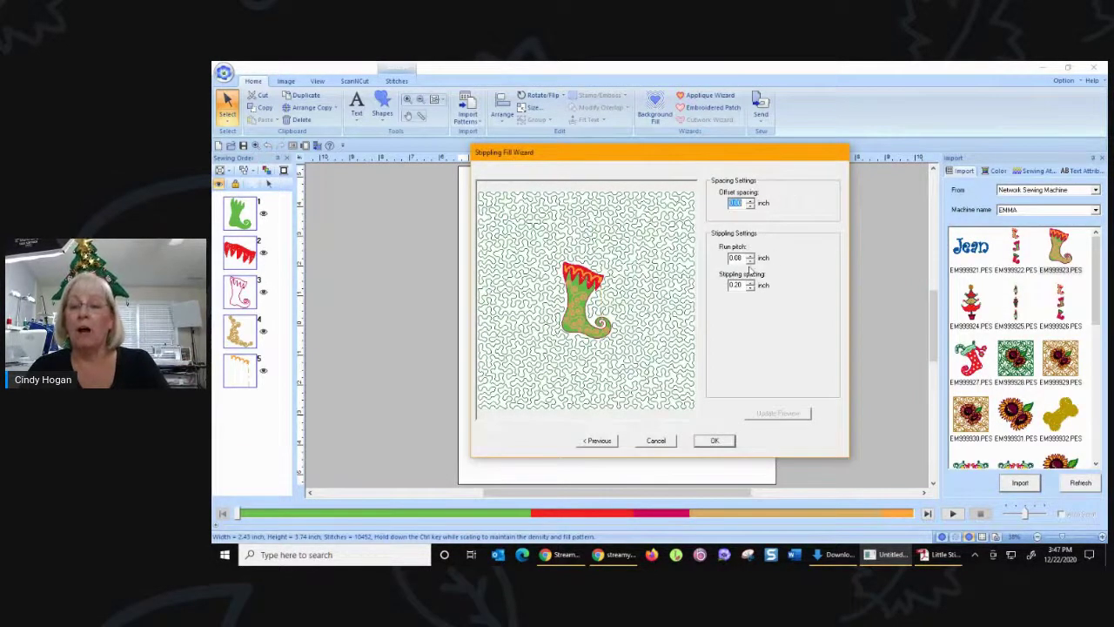
left_click(750, 282)
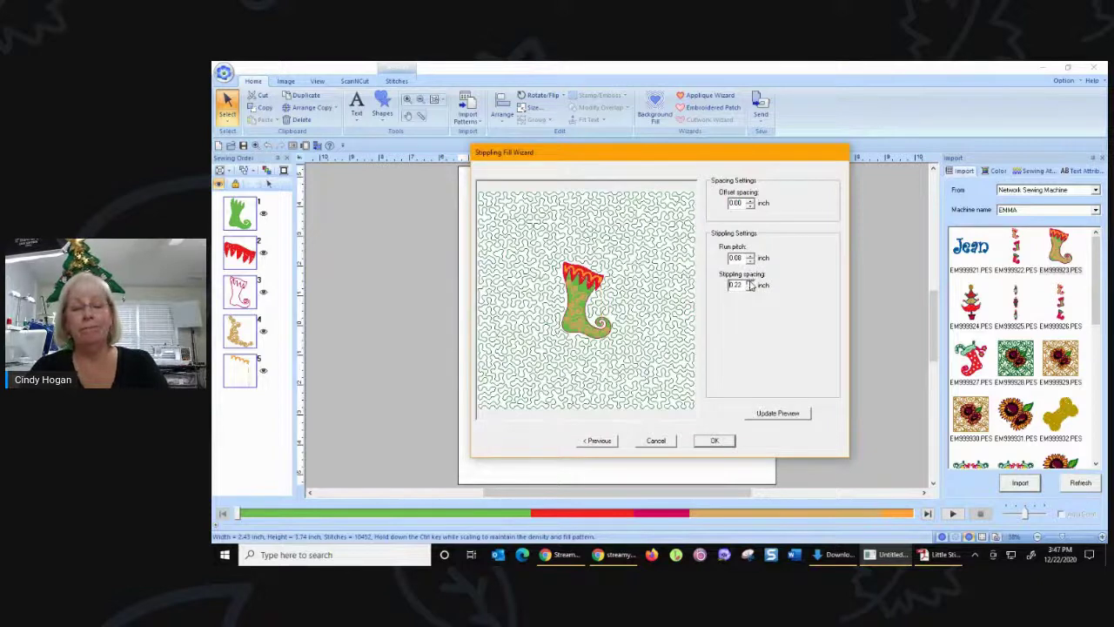
left_click(749, 282)
left_click(779, 415)
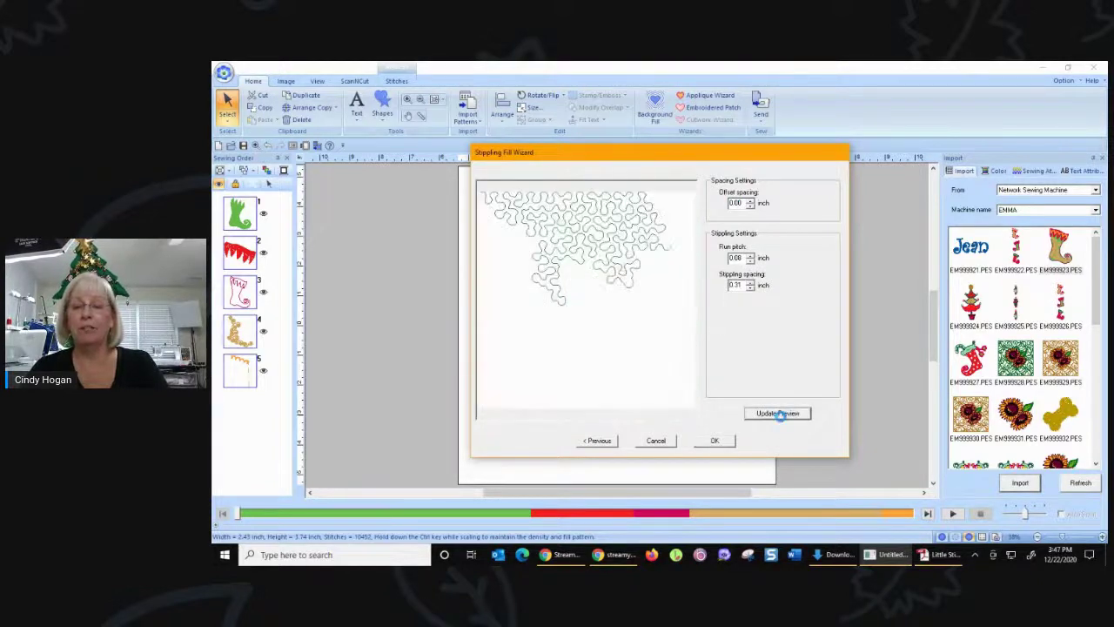
left_click(716, 441)
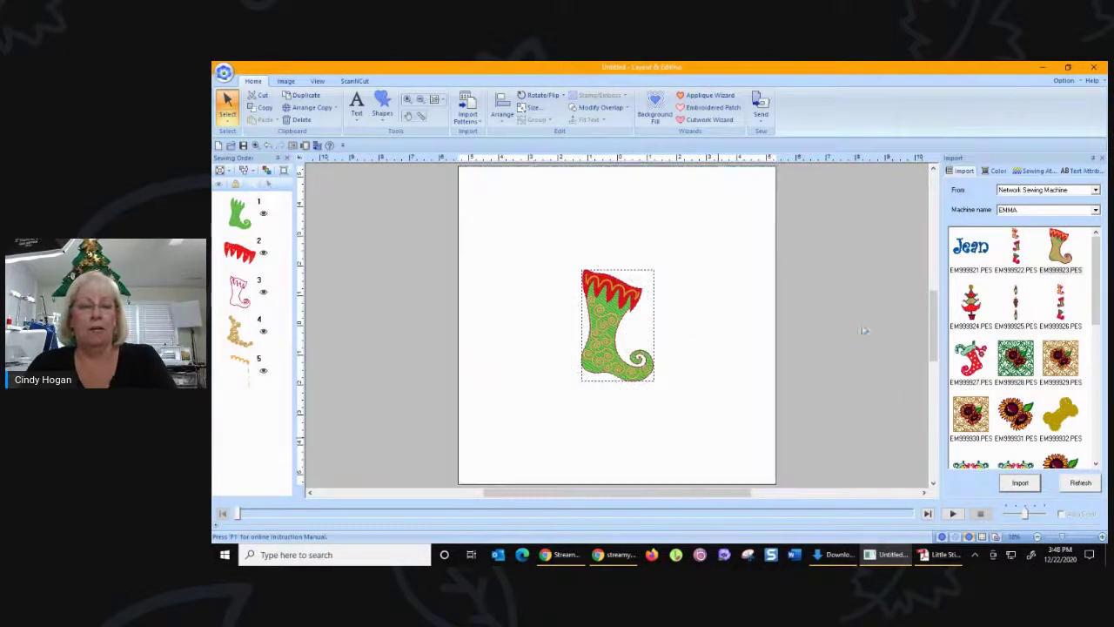
Delete the green stocking and draw a car shape about 7.9 by 4.1 inches in the middle of the page.
left_click(585, 301)
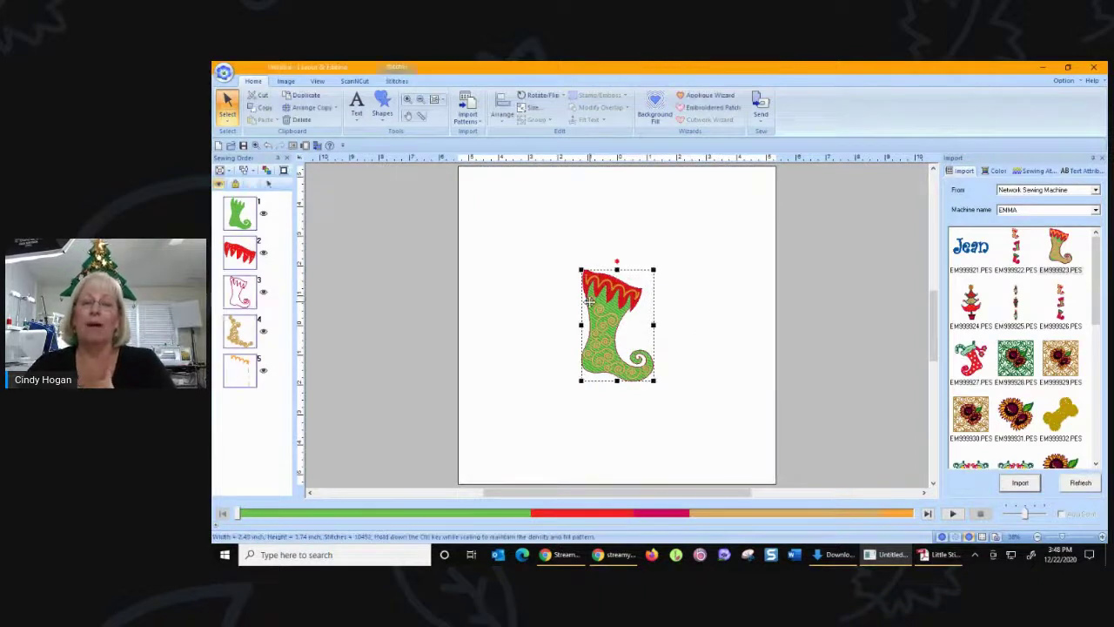
key("Delete")
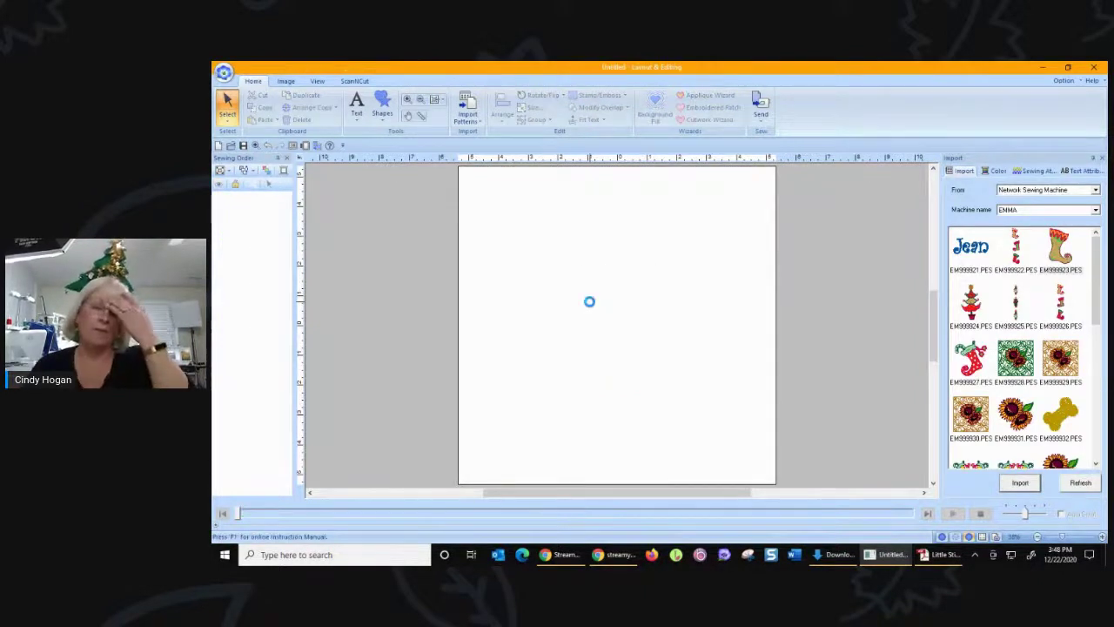
left_click(387, 113)
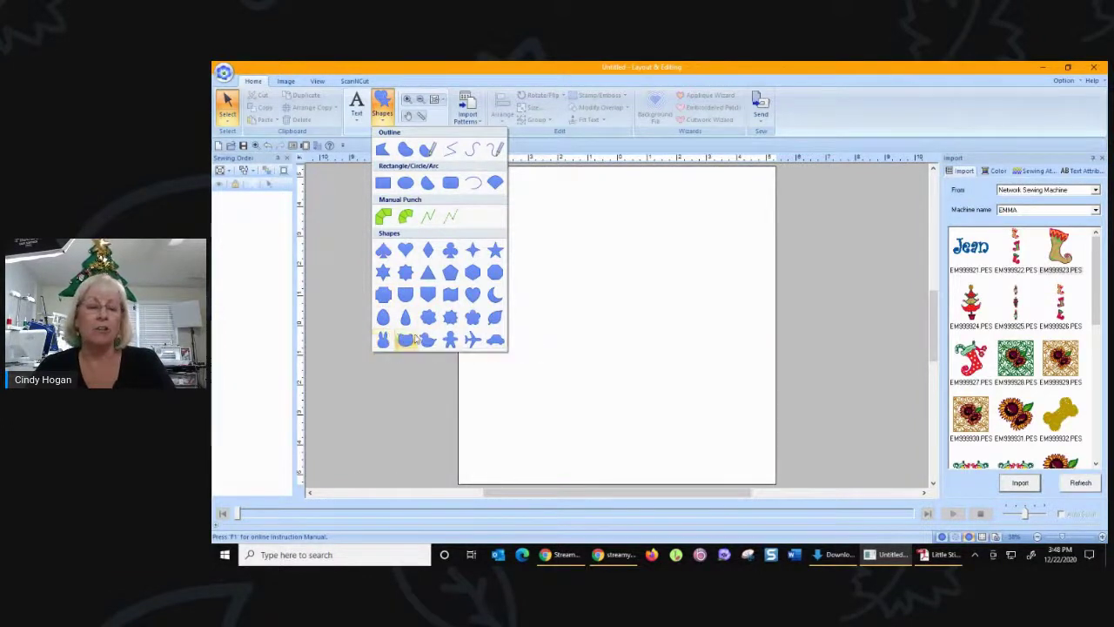
left_click(495, 341)
left_click_drag(506, 270, 741, 391)
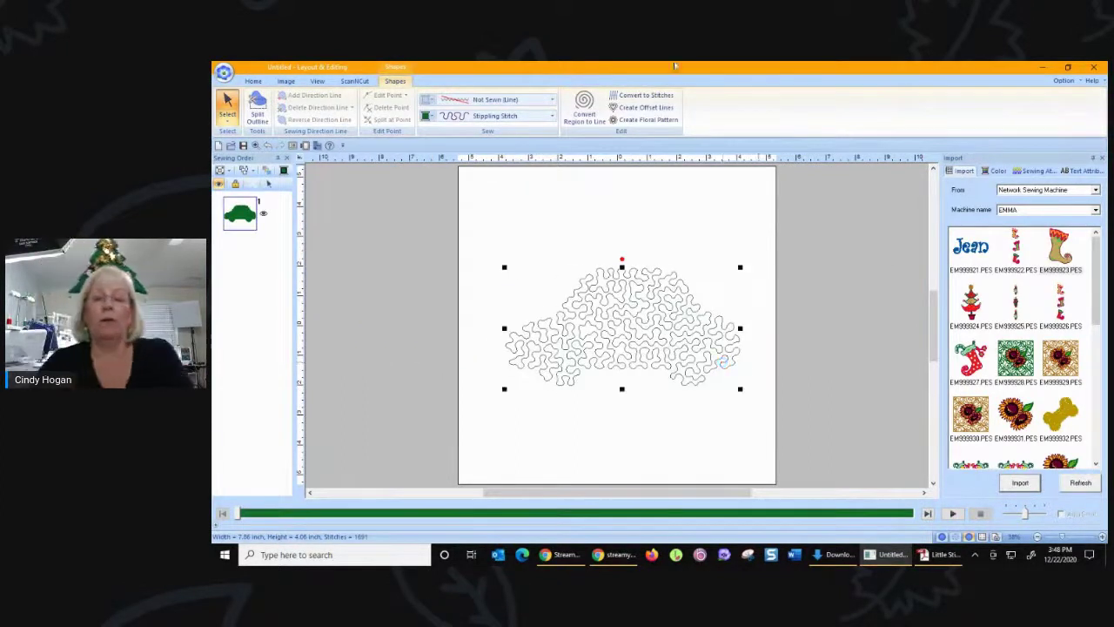
Change the car's region to Fill Stitch and switch the display to the stitch view.
left_click(493, 117)
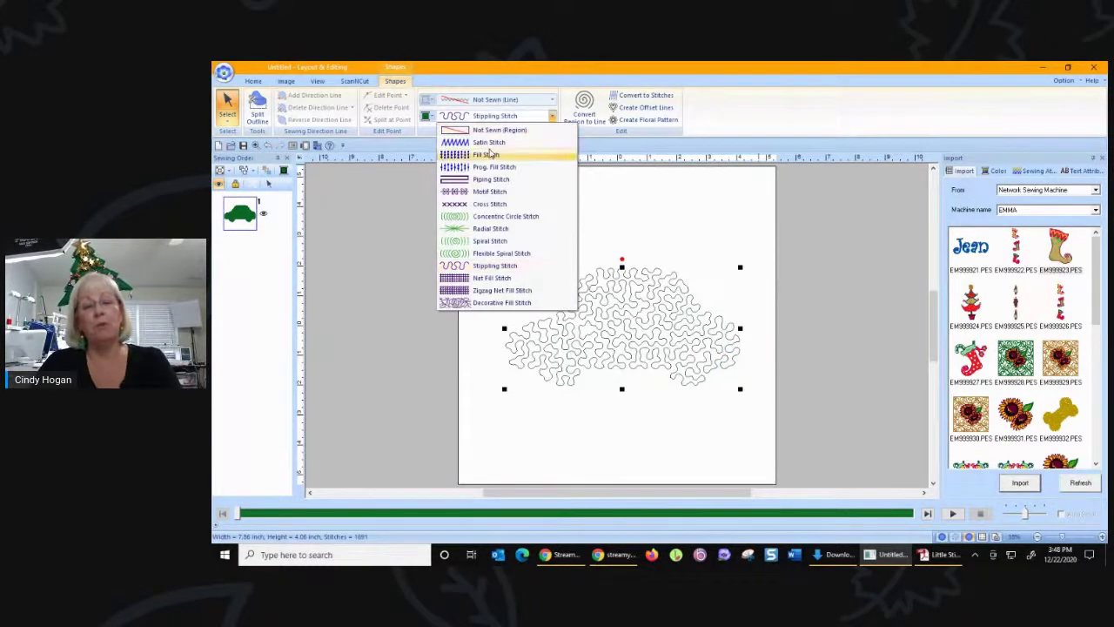
left_click(489, 154)
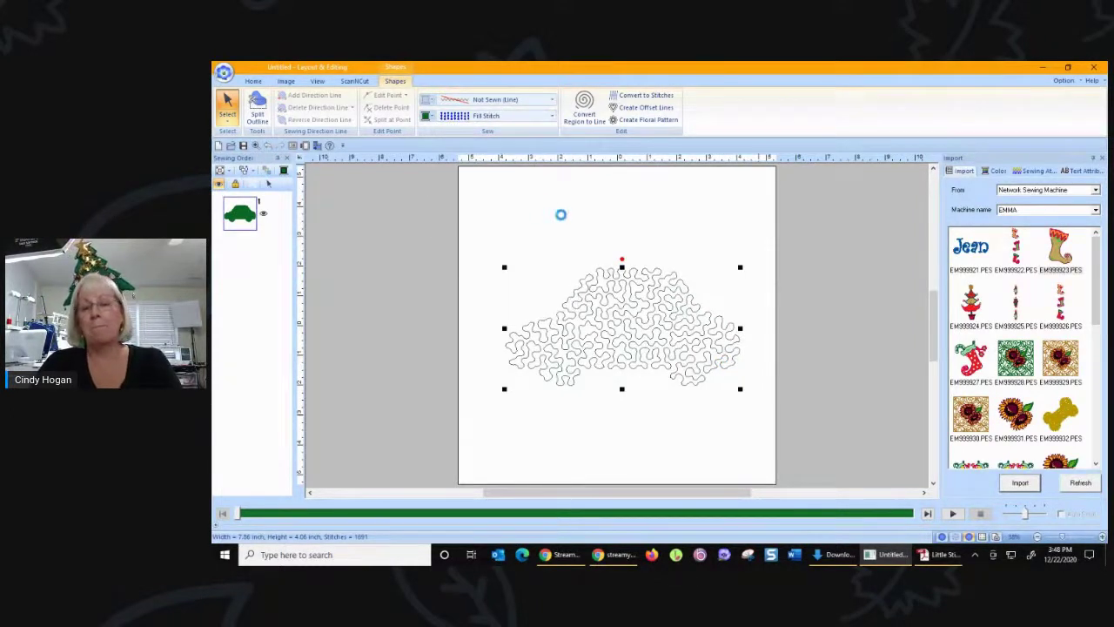
left_click(956, 537)
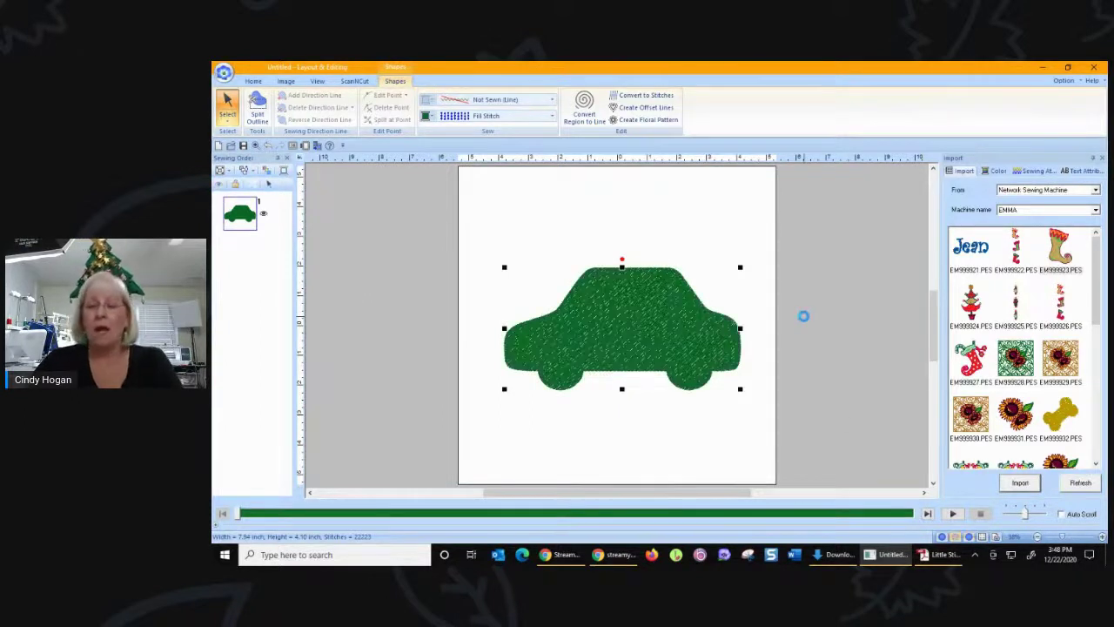
Delete the car, draw a heart about 6.8 by 6 inches, and move it slightly closer to the page centre.
key("Delete")
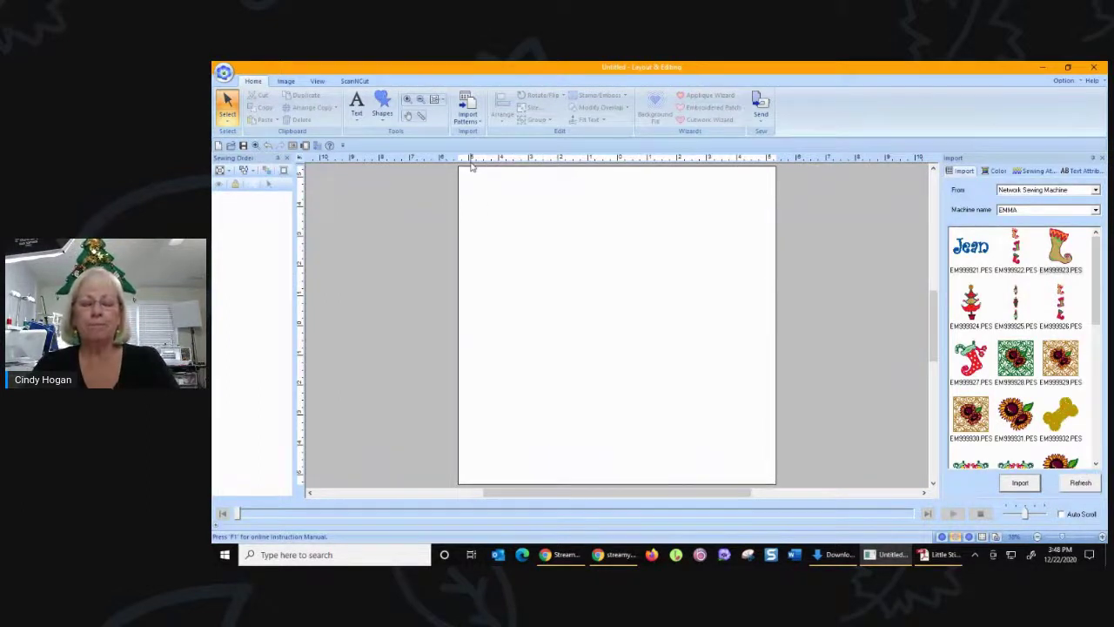
left_click(382, 106)
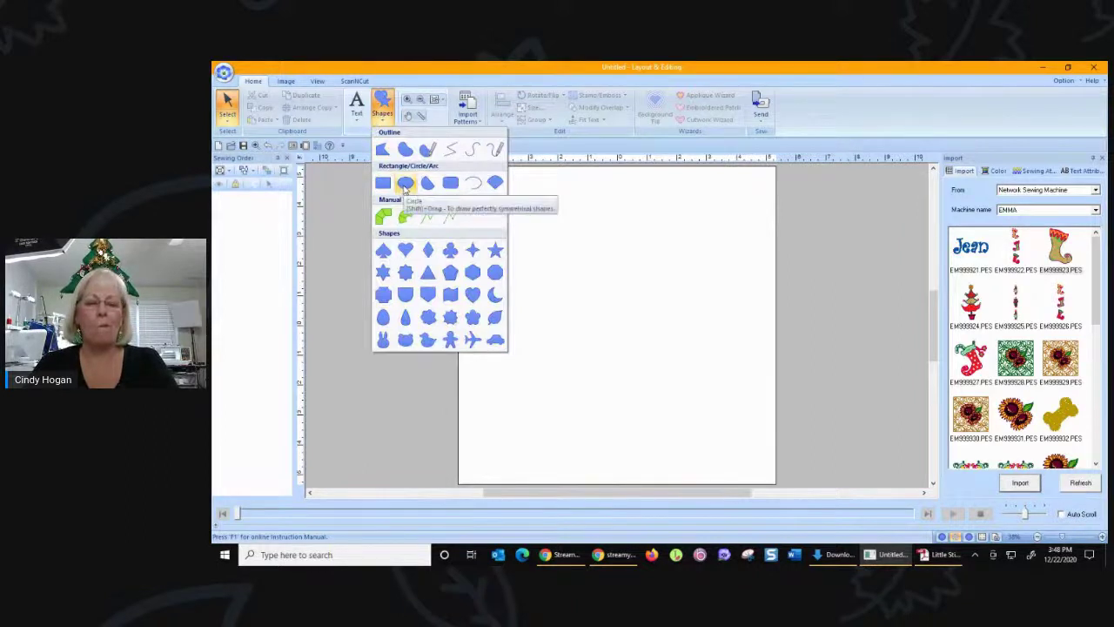
left_click(406, 251)
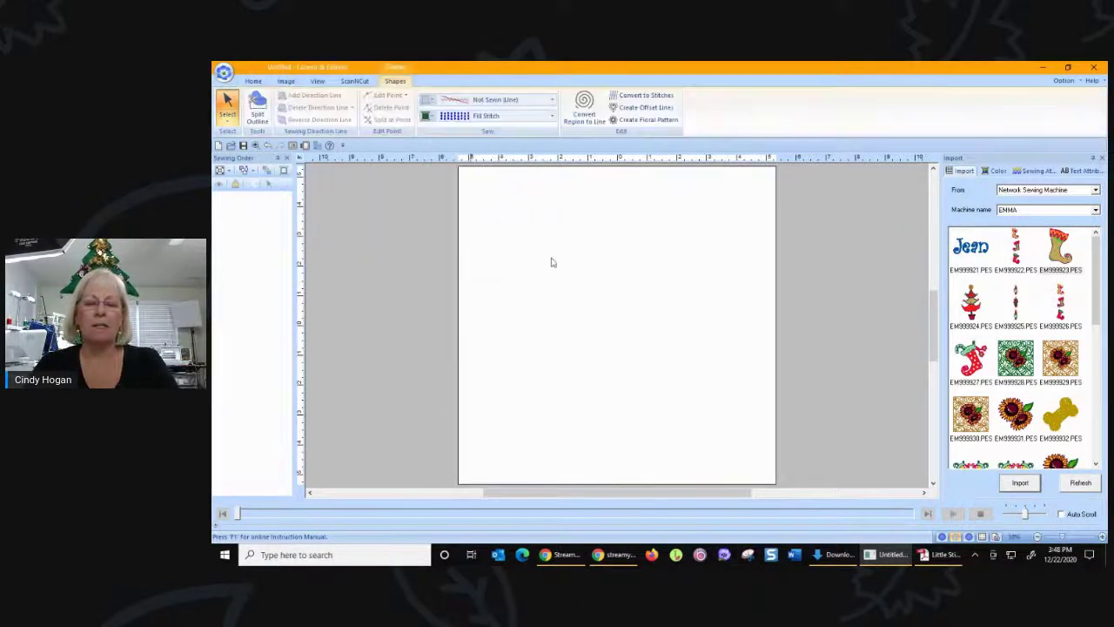
left_click_drag(533, 216, 737, 398)
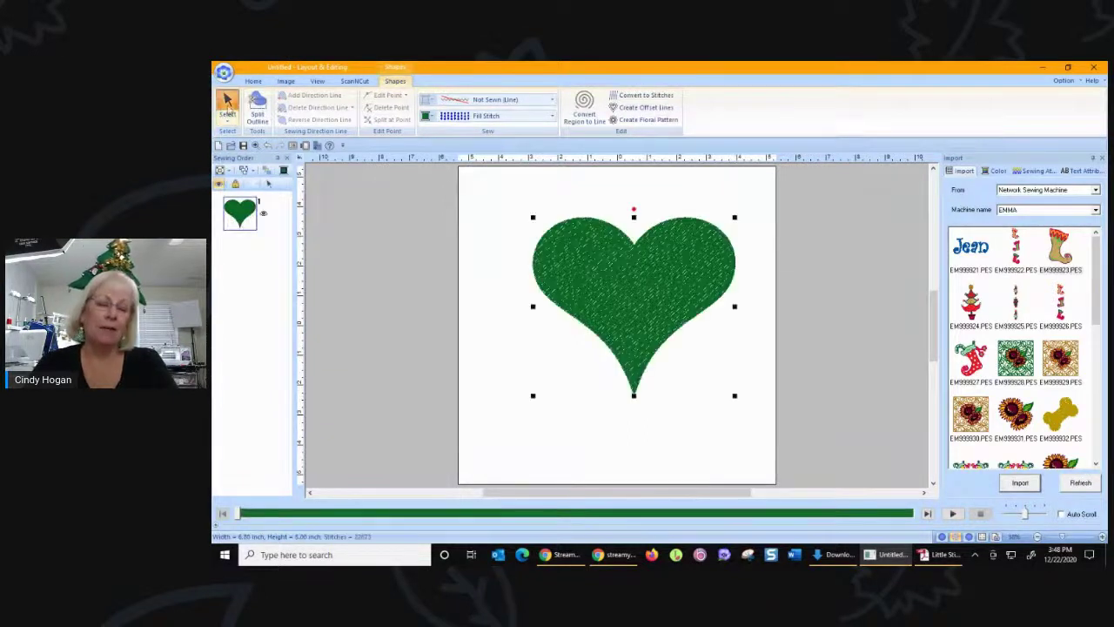
left_click_drag(652, 288, 641, 307)
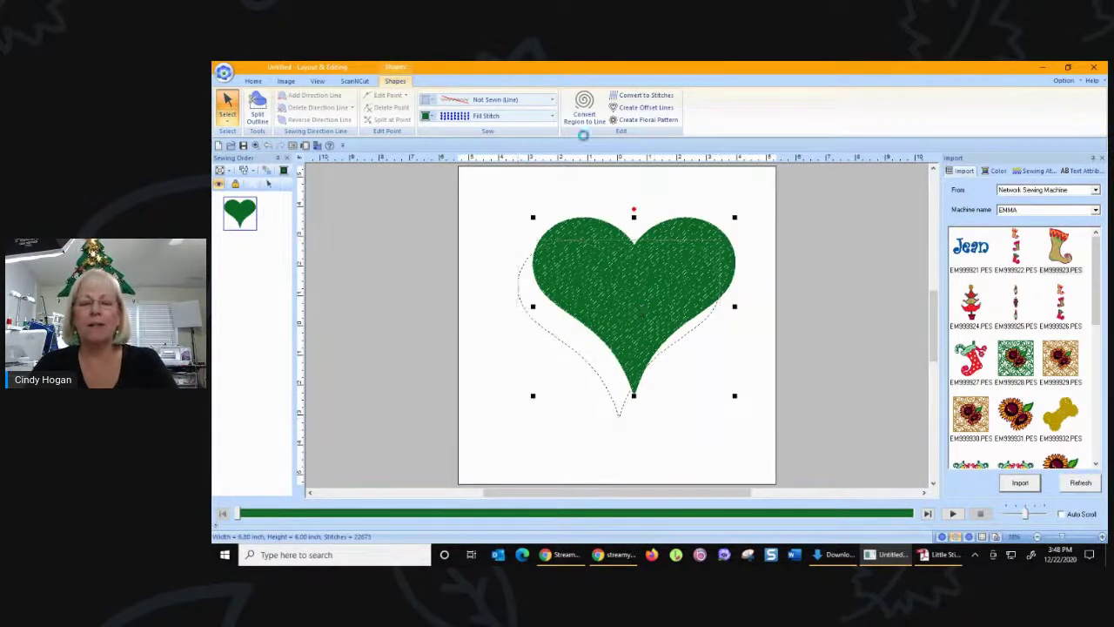
Change the heart's region to Stippling Stitch and widen its stippling spacing to 0.31 inch.
left_click(537, 119)
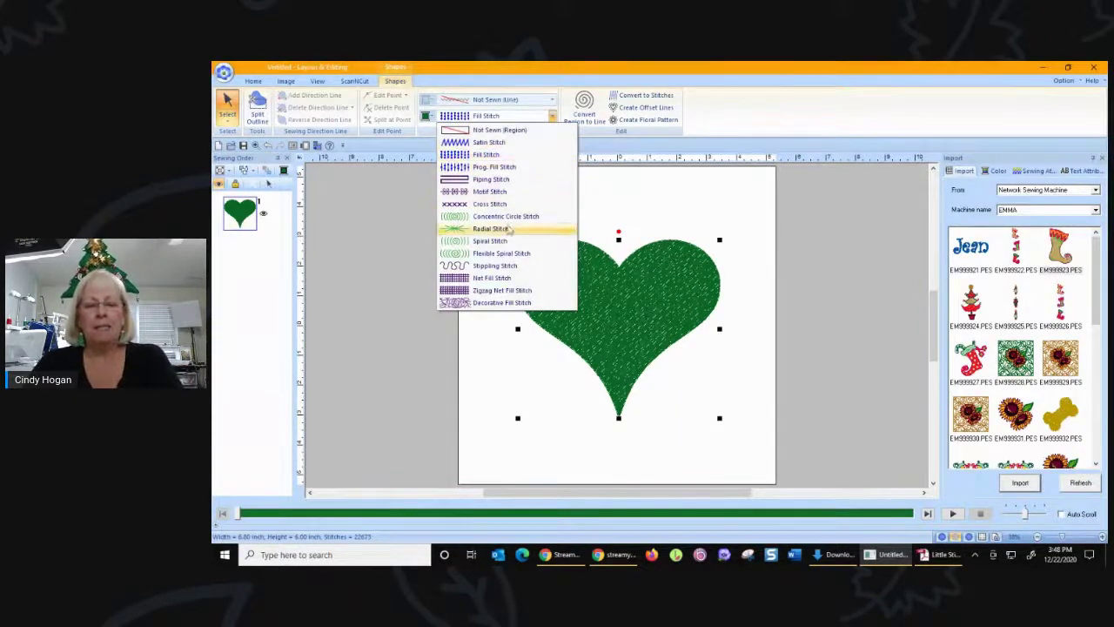
left_click(508, 266)
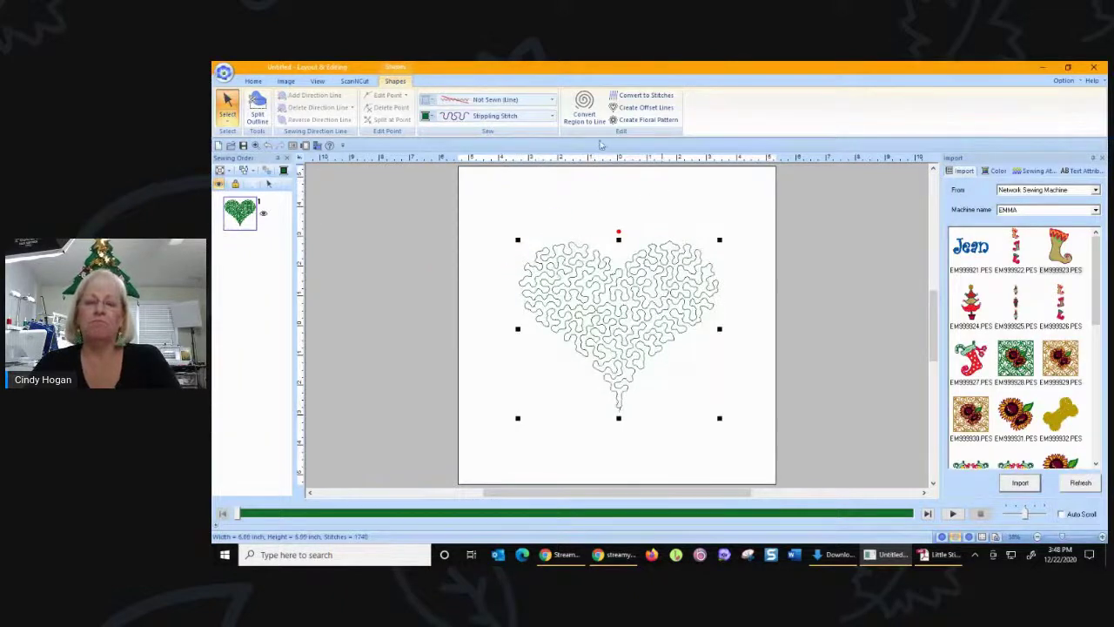
left_click(584, 104)
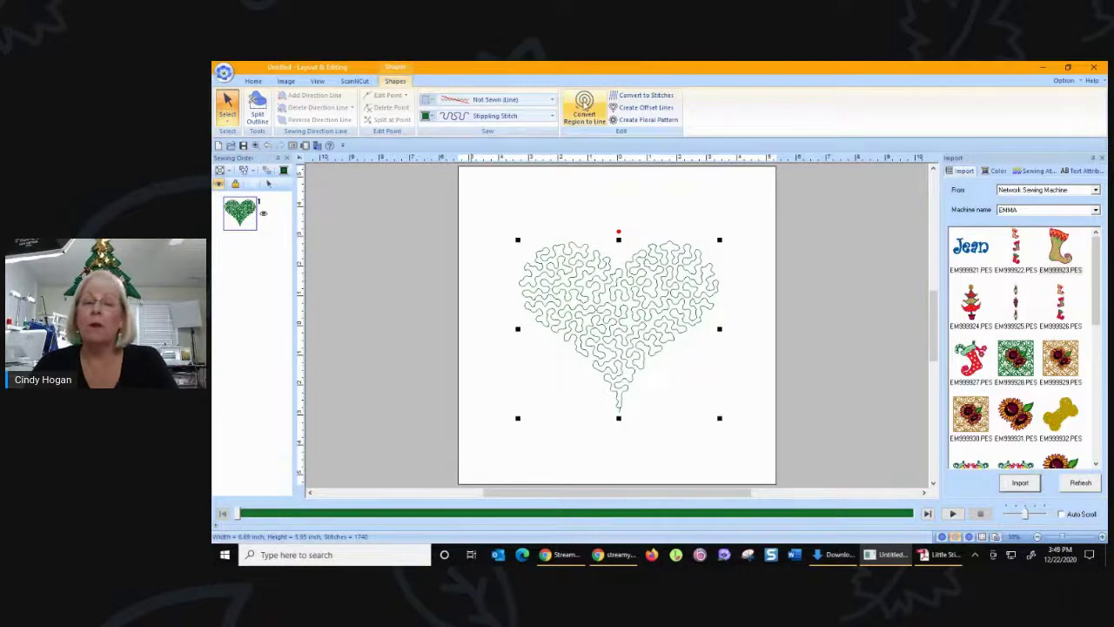
left_click(1036, 170)
left_click(1046, 214)
left_click(1045, 215)
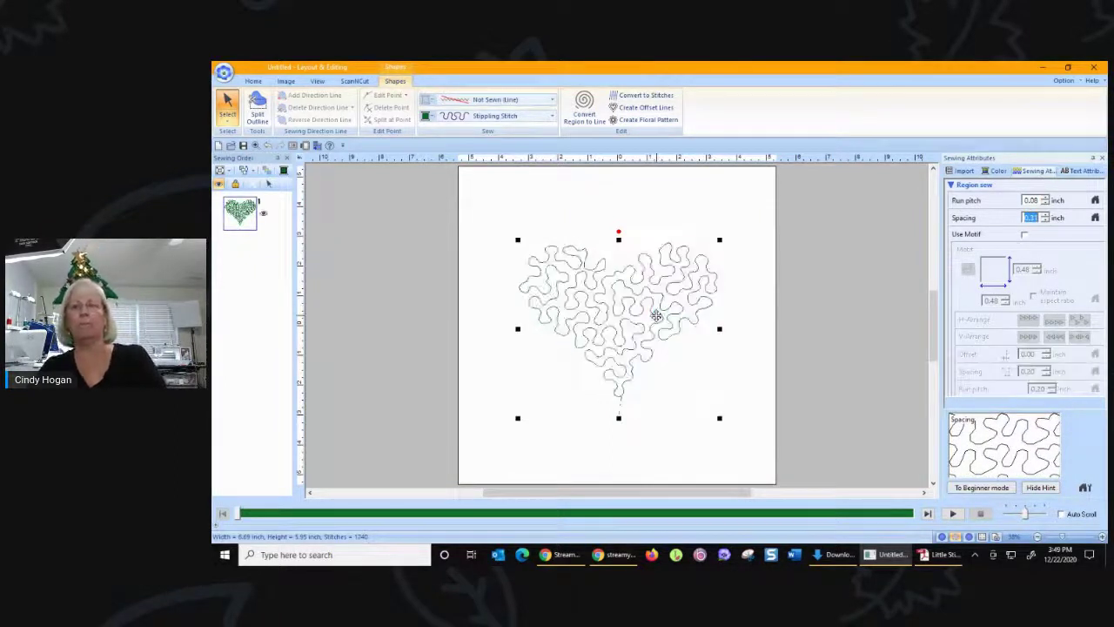
Convert the stippled heart's region to a line and change the line to Stem Stitch.
left_click(584, 107)
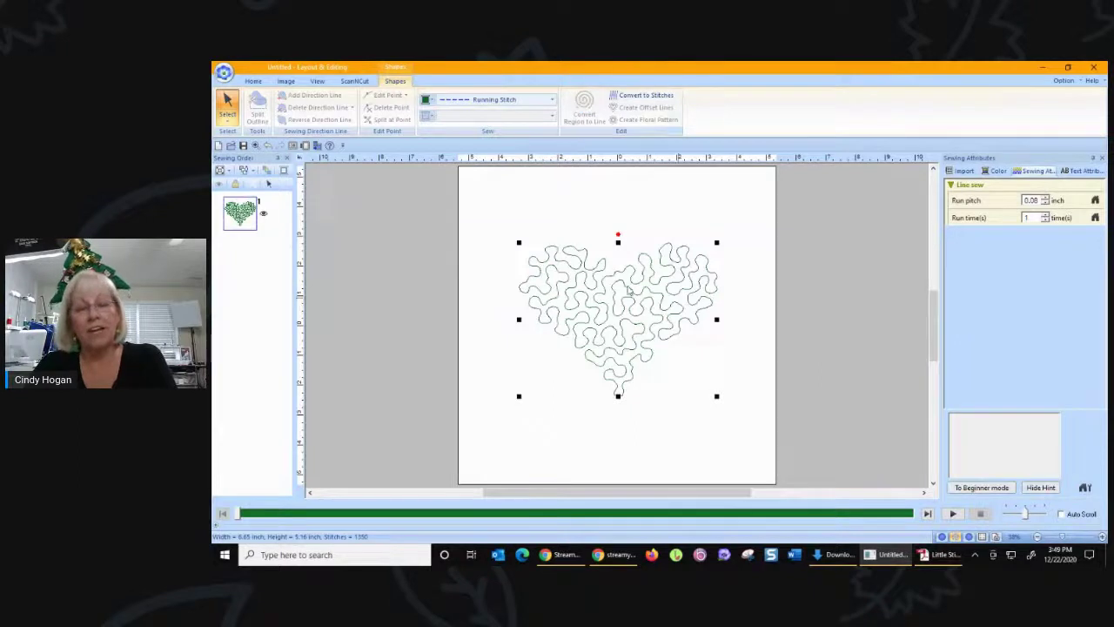
left_click(551, 99)
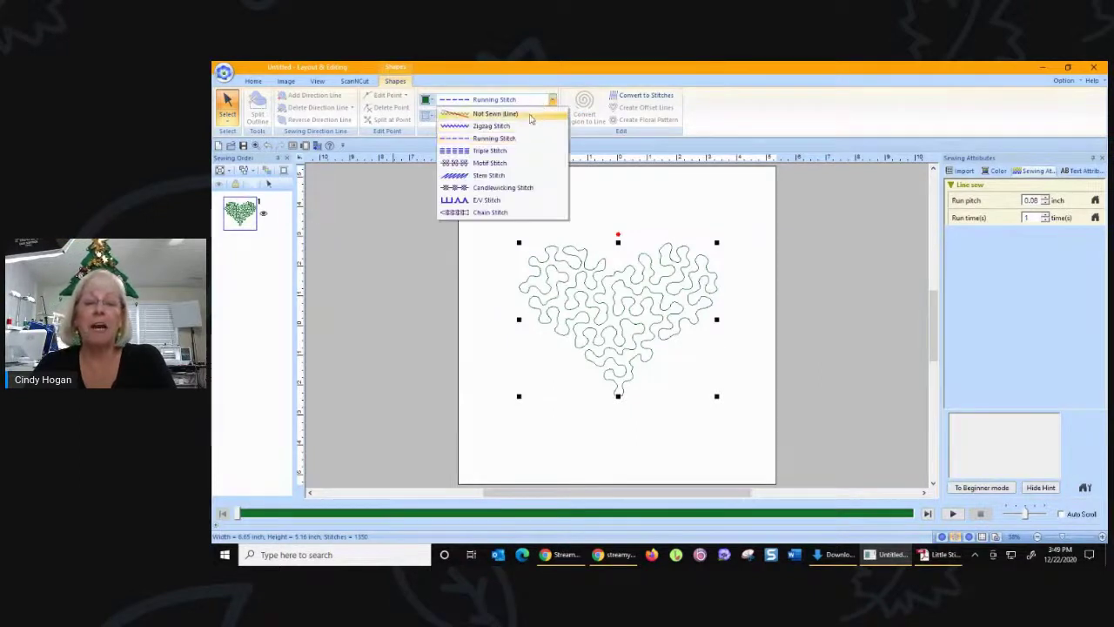
left_click(512, 176)
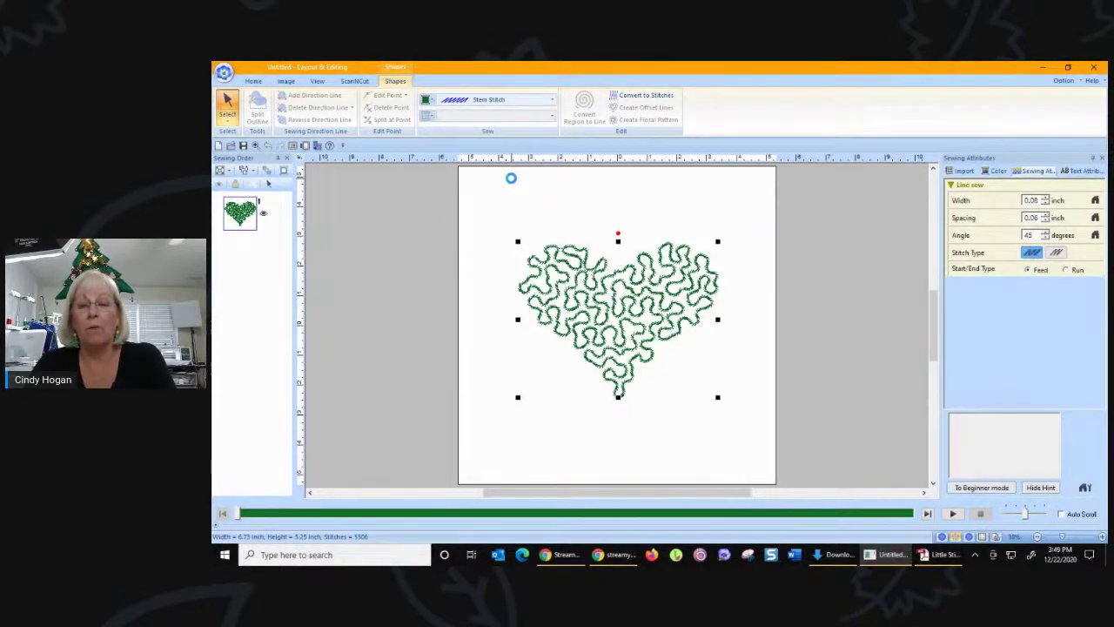
Try Candlewicking Stitch and E/V Stitch on the stippled line, and finish with Chain Stitch.
left_click(533, 103)
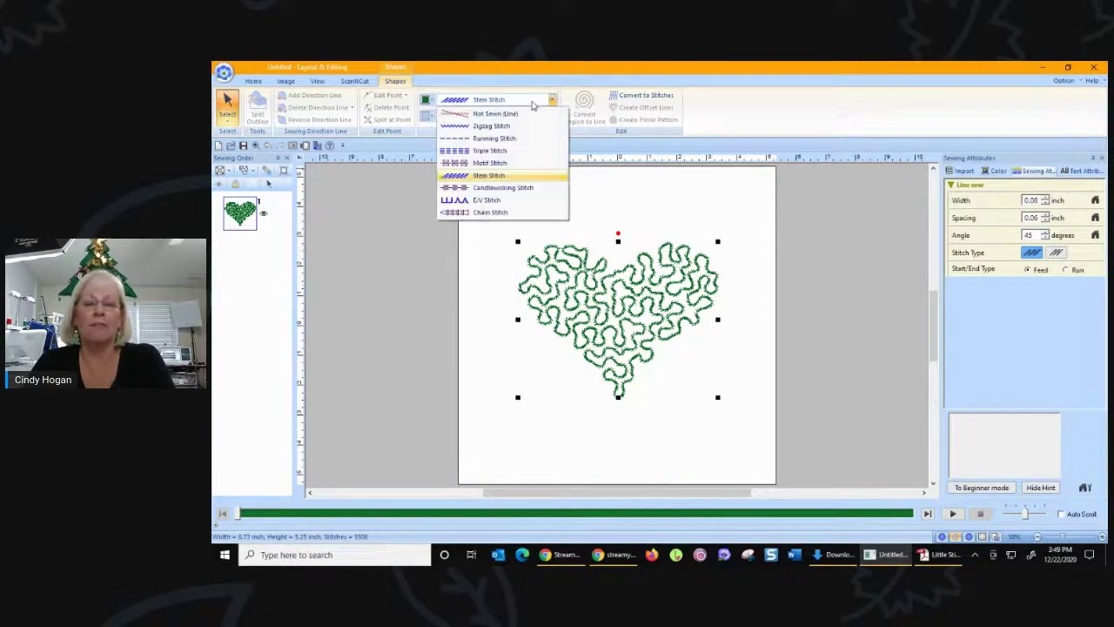
left_click(513, 187)
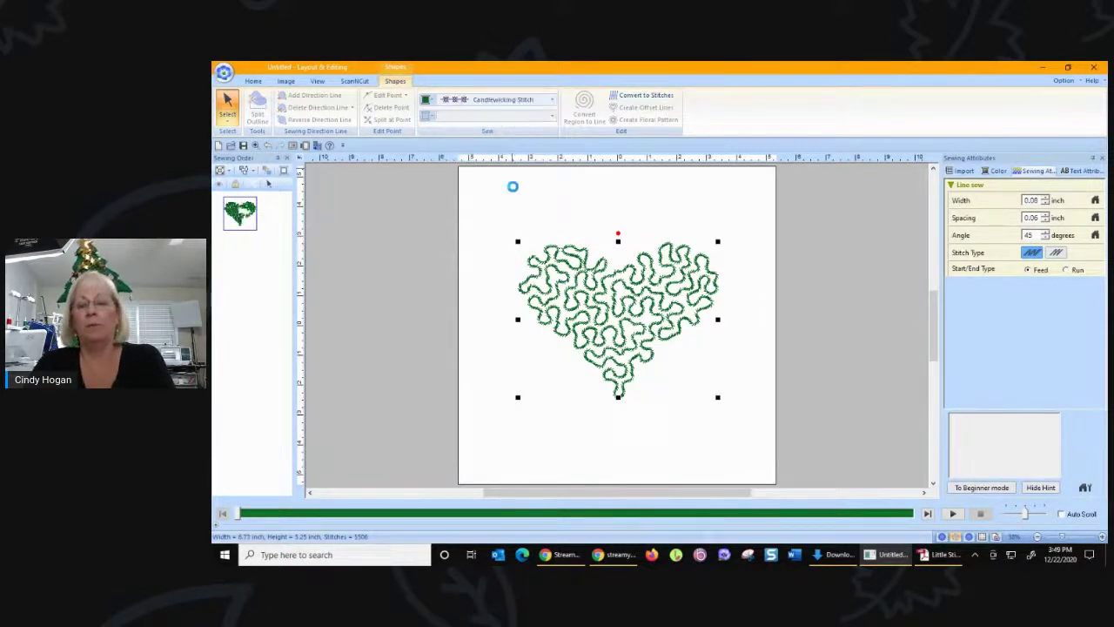
left_click(500, 101)
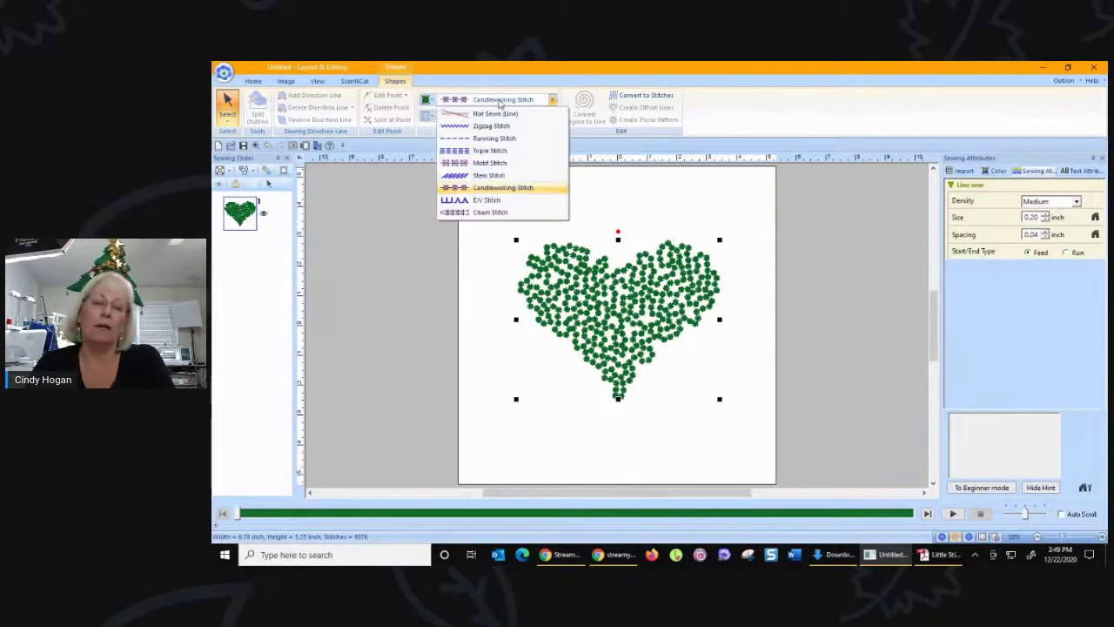
left_click(488, 199)
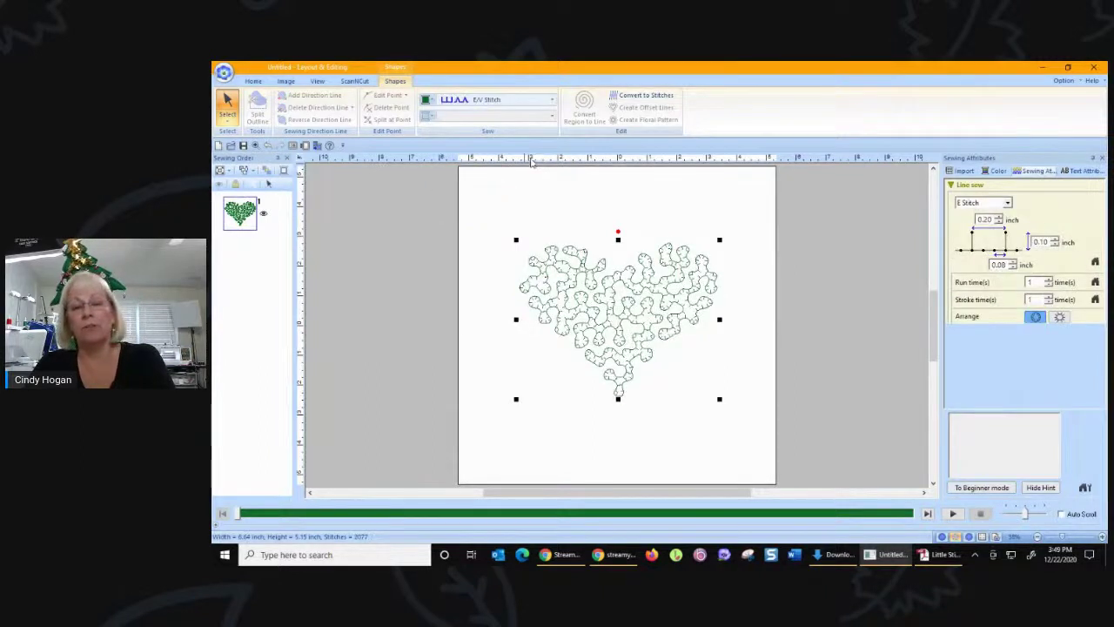
left_click(516, 108)
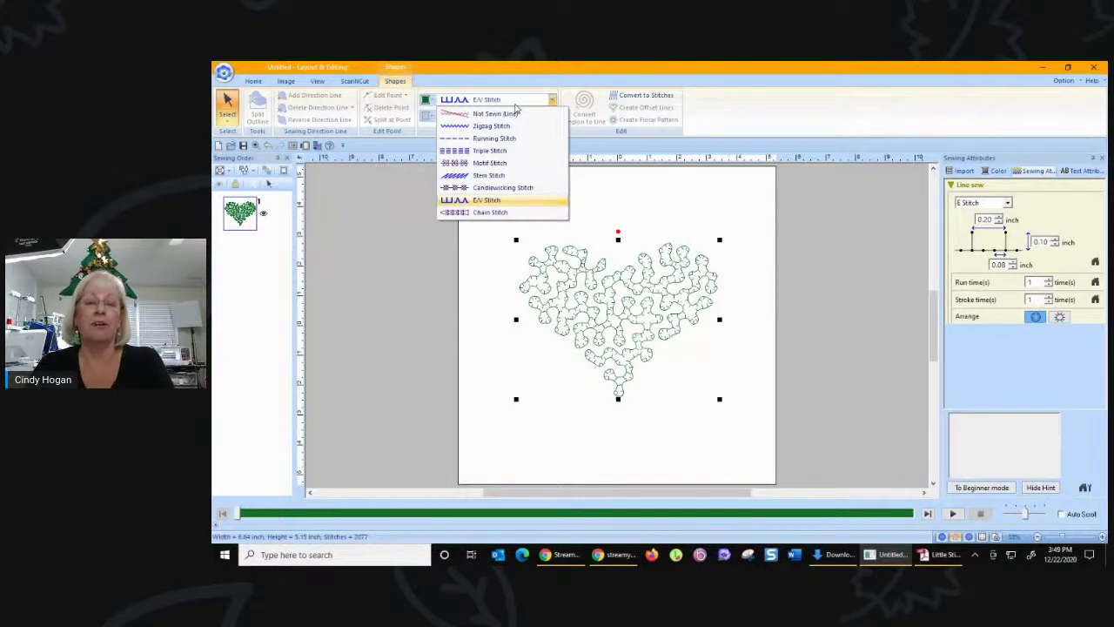
left_click(490, 212)
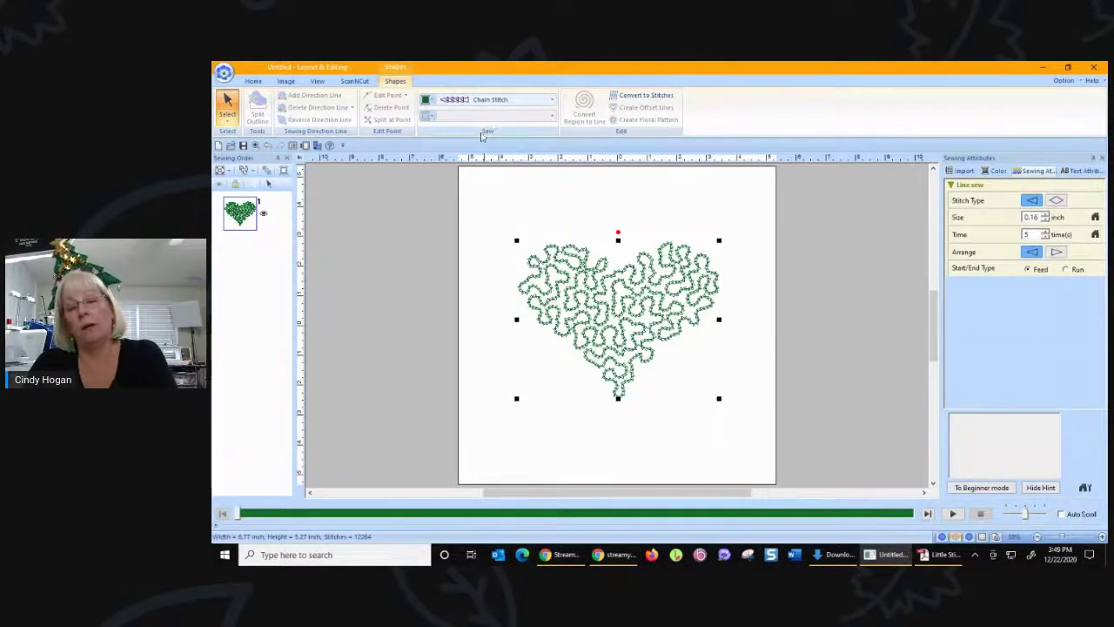
Try Triple Stitch on the stippled line and undo the change.
left_click(504, 102)
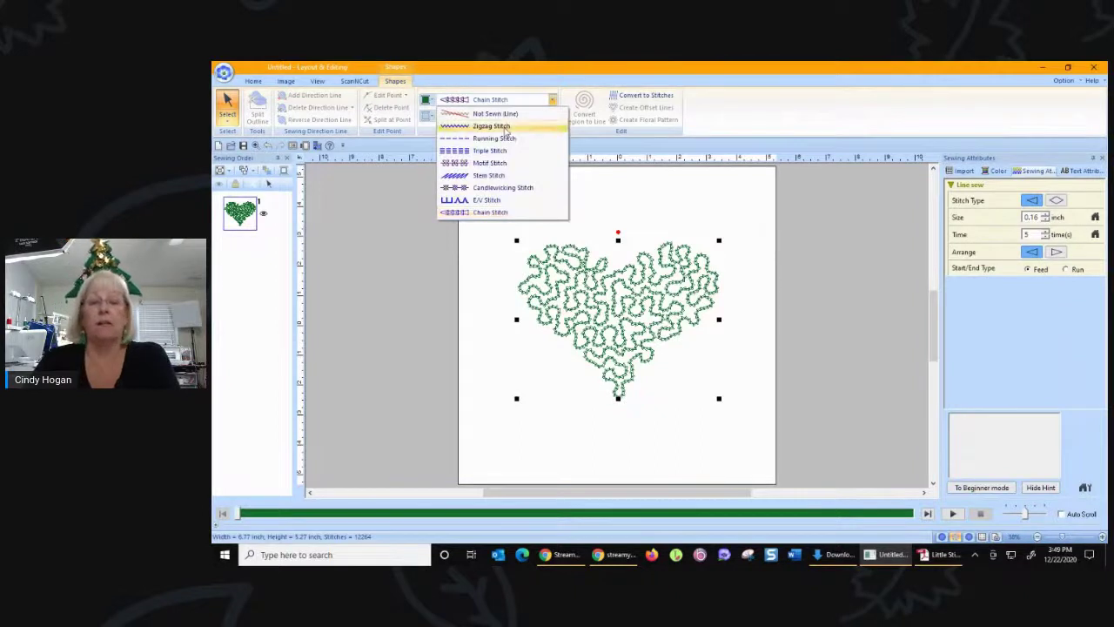
left_click(489, 149)
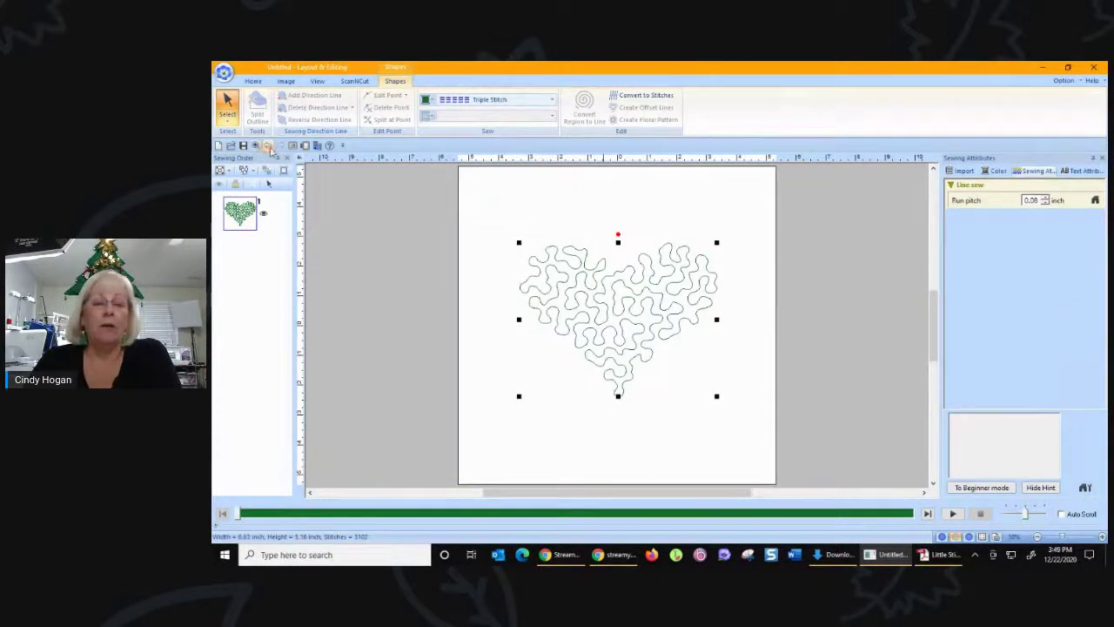
left_click(256, 145)
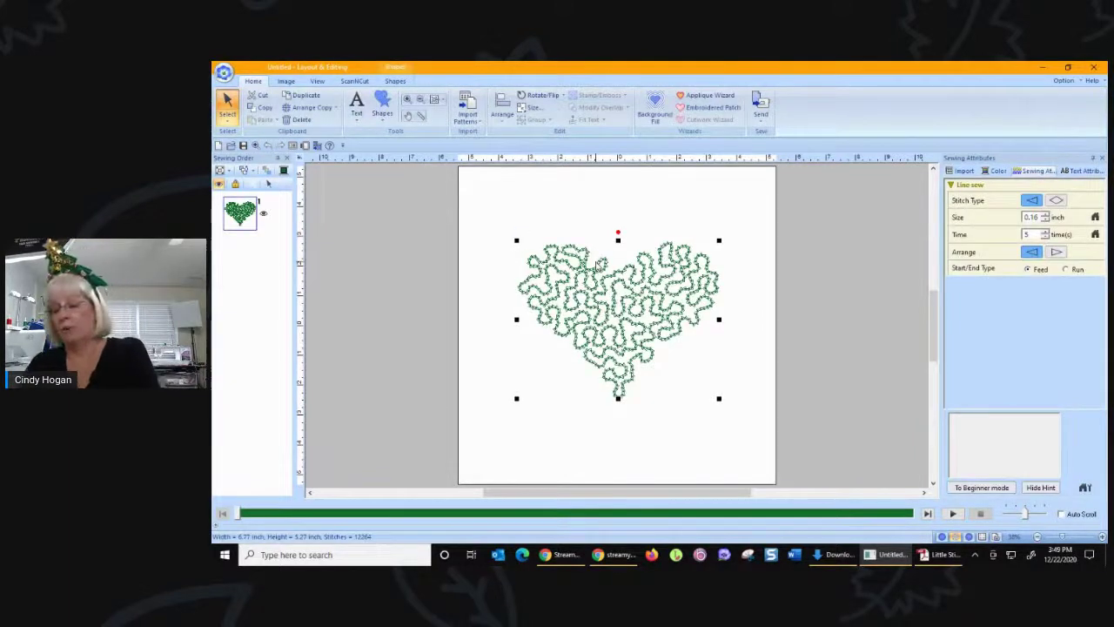
Delete the stippled heart and draw a new heart about 7.8 by 7.2 inches near the page centre.
key("Delete")
left_click(382, 105)
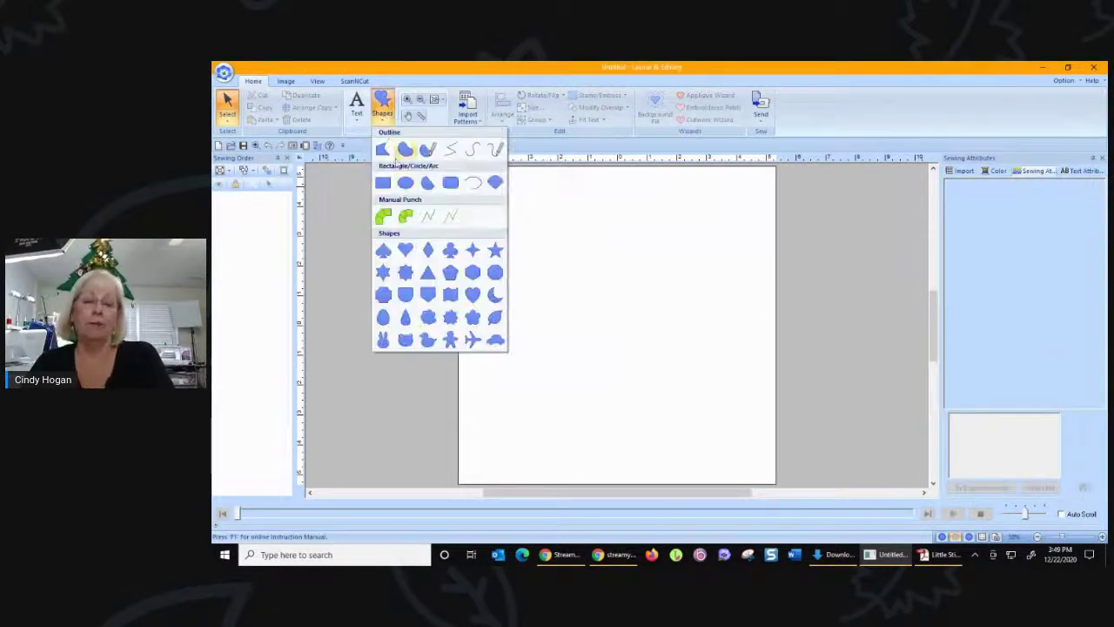
left_click(405, 250)
left_click_drag(511, 219, 745, 426)
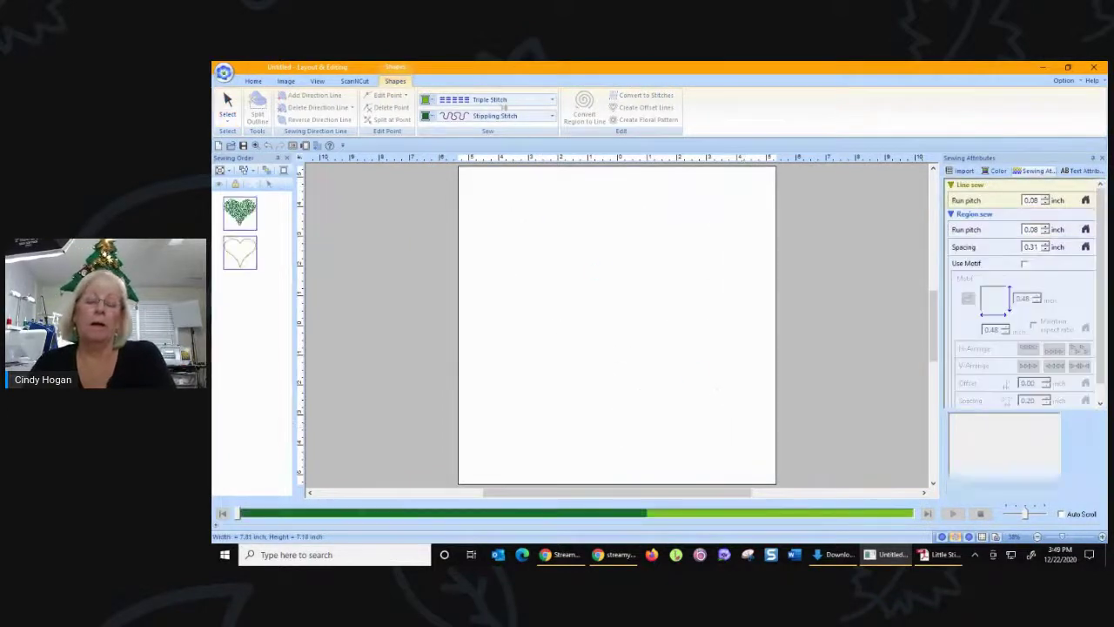
Change the new heart's region to Spiral Stitch and lower its density so the spiral lines spread apart.
left_click(497, 115)
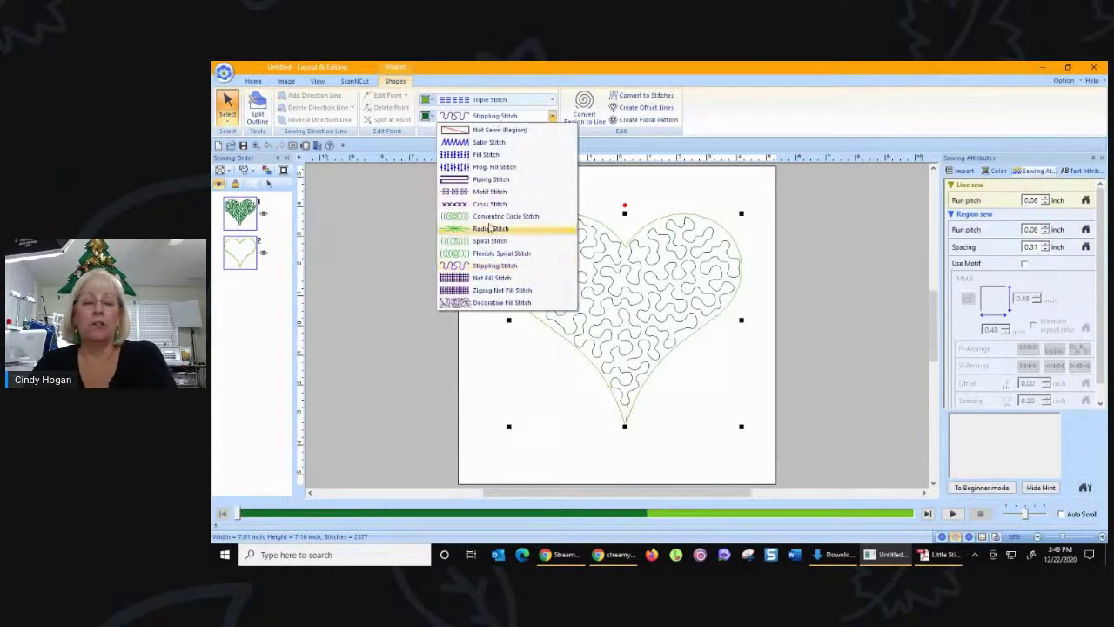
left_click(490, 240)
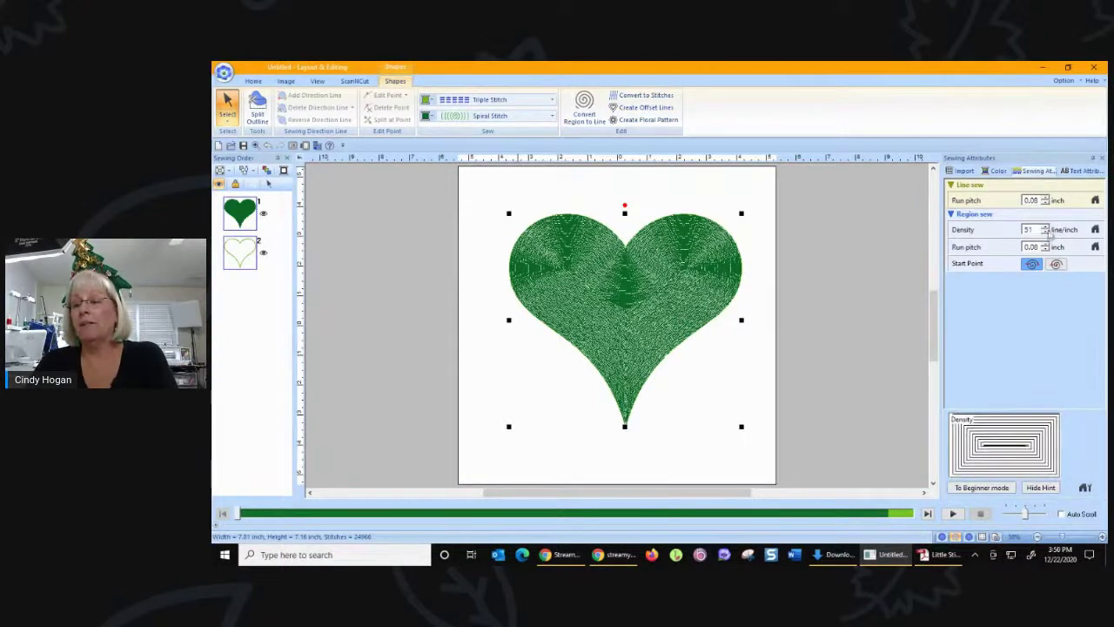
left_click_drag(1047, 232, 1047, 232)
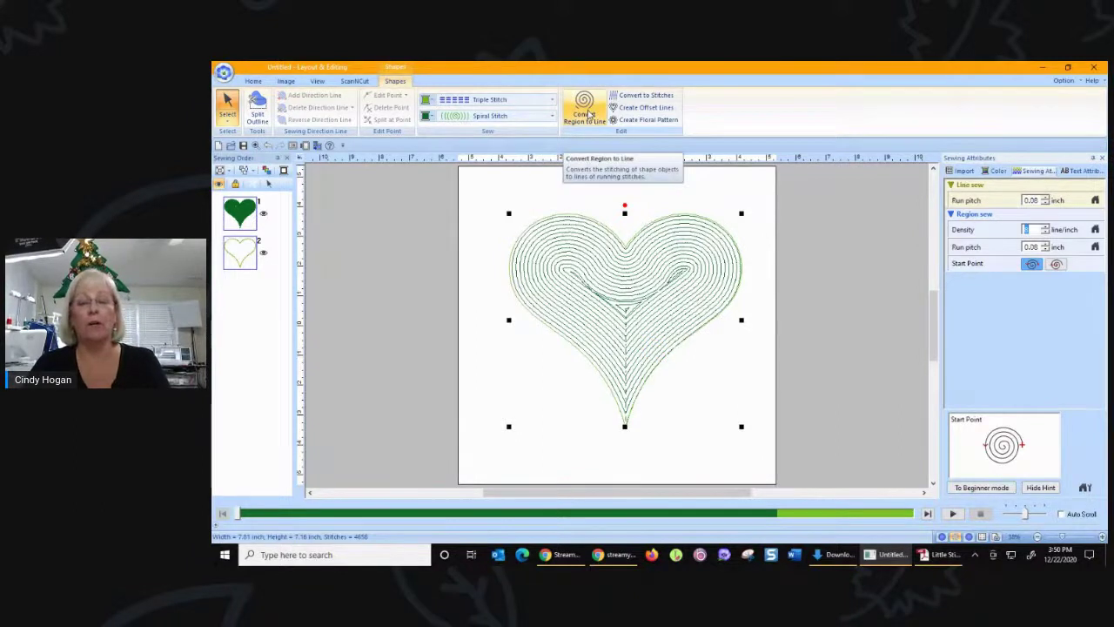
Change the heart's region to Flexible Spiral Stitch with a spacing of 0.14 inch.
left_click(510, 119)
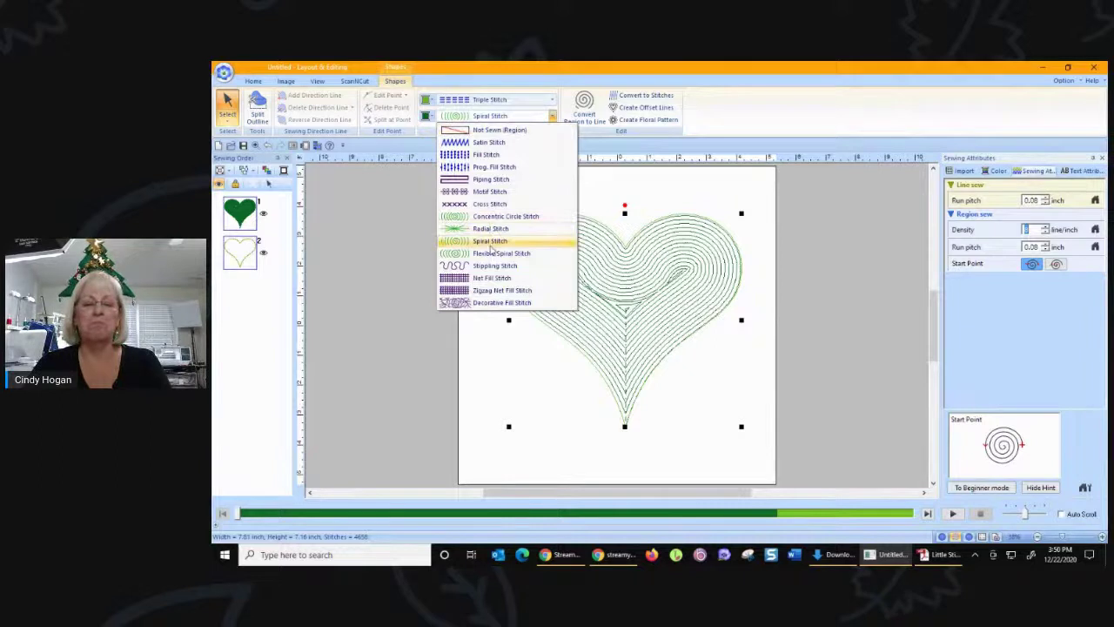
left_click(492, 254)
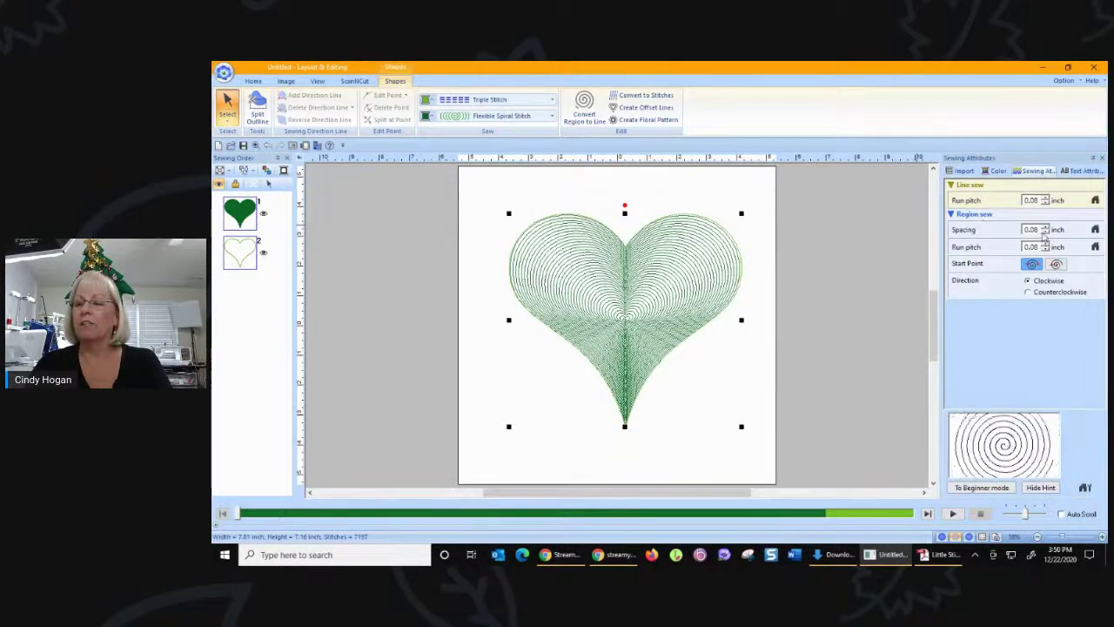
left_click(1046, 232)
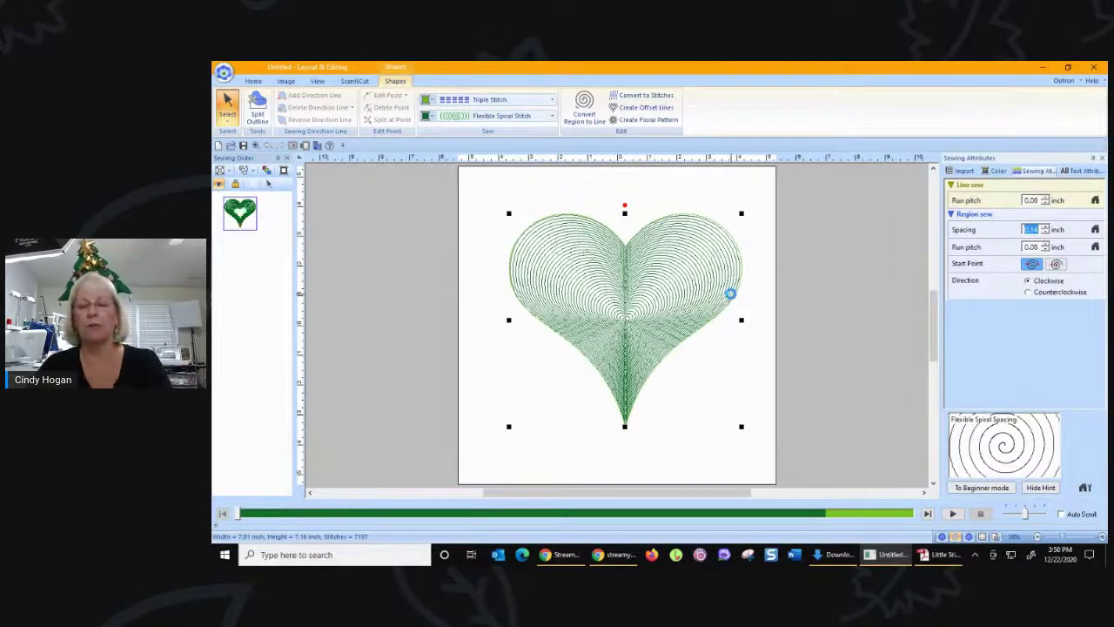
key("Return")
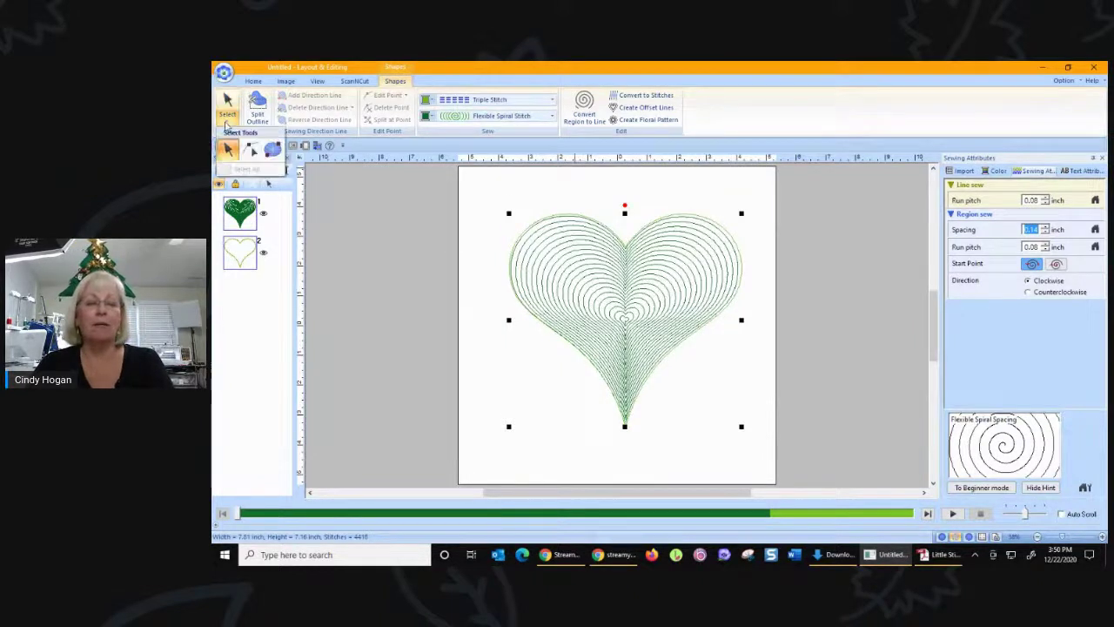
Edit the heart's points and move the spiral's centre up to just below the notch between the two lobes.
left_click(484, 273)
left_click(624, 316)
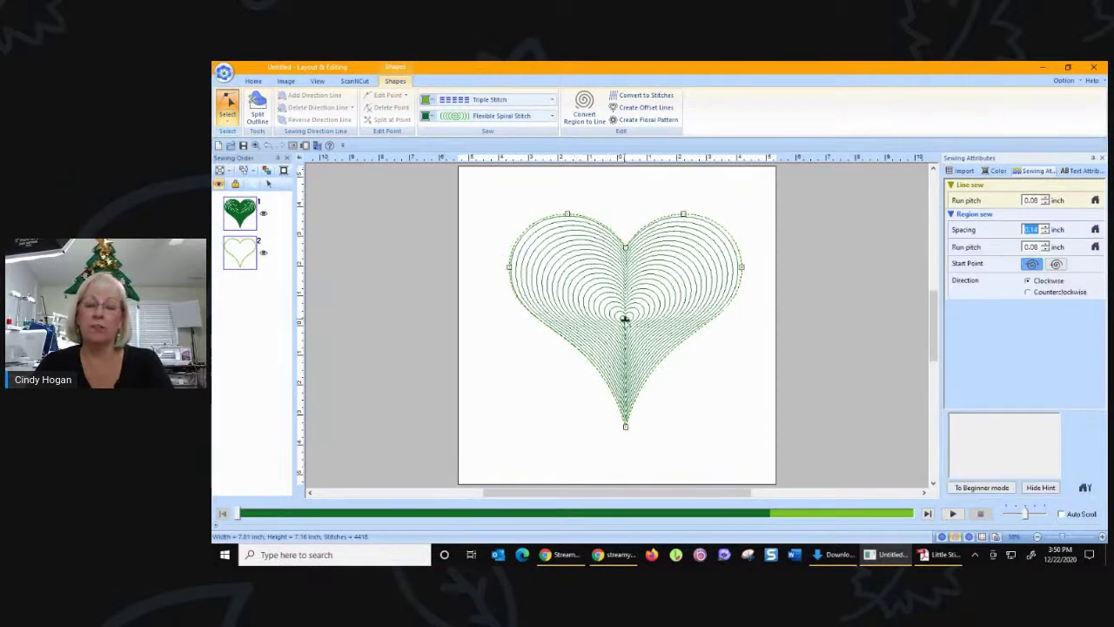
left_click(625, 269)
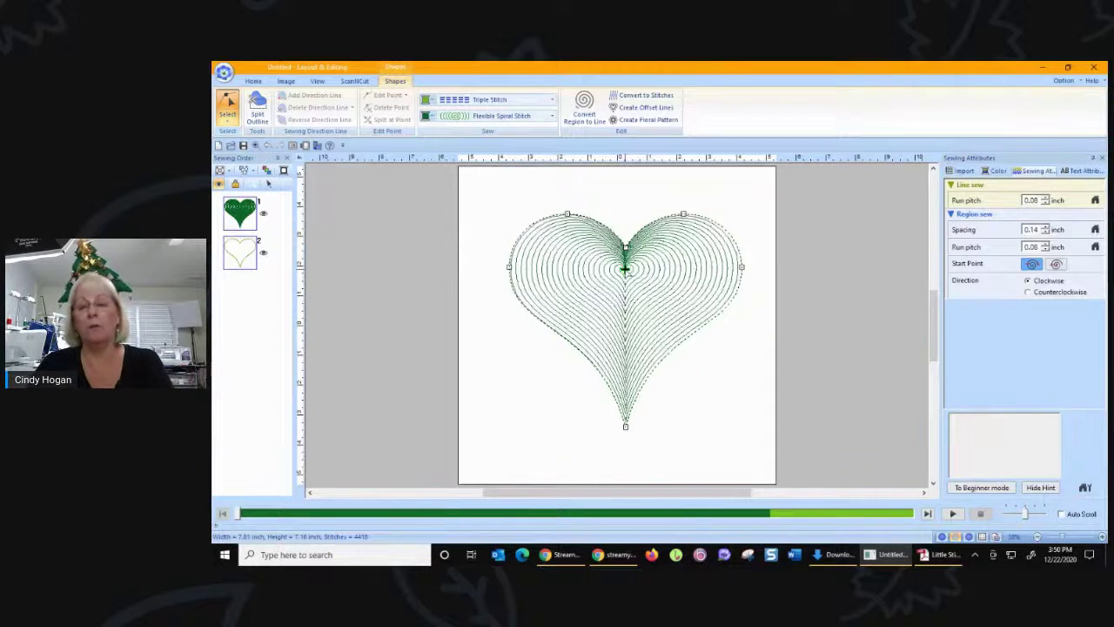
left_click(642, 280)
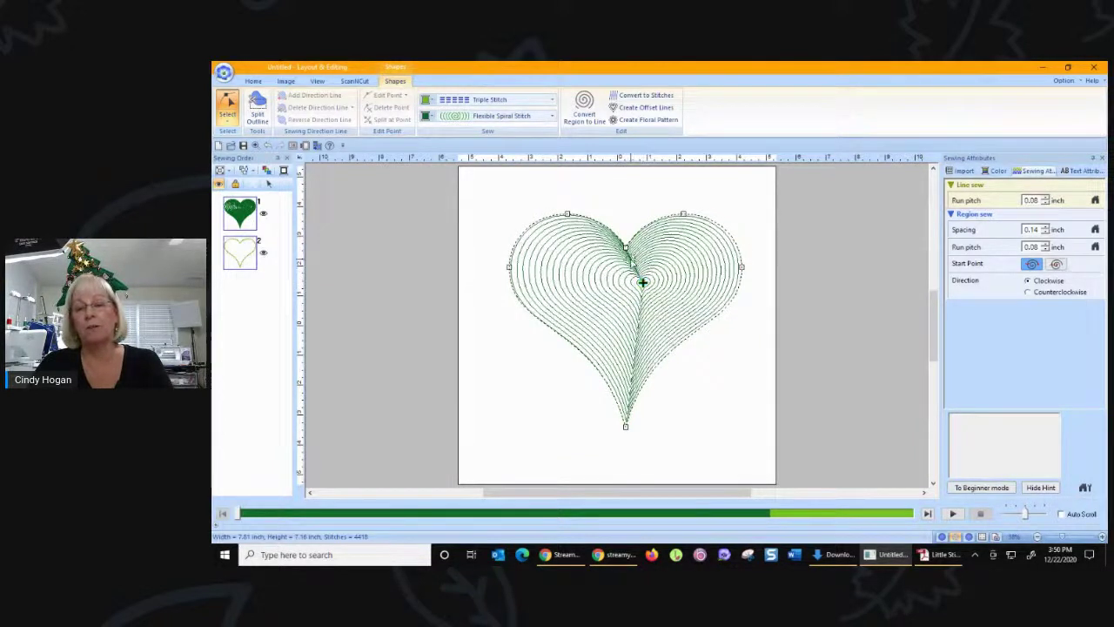
left_click(625, 248)
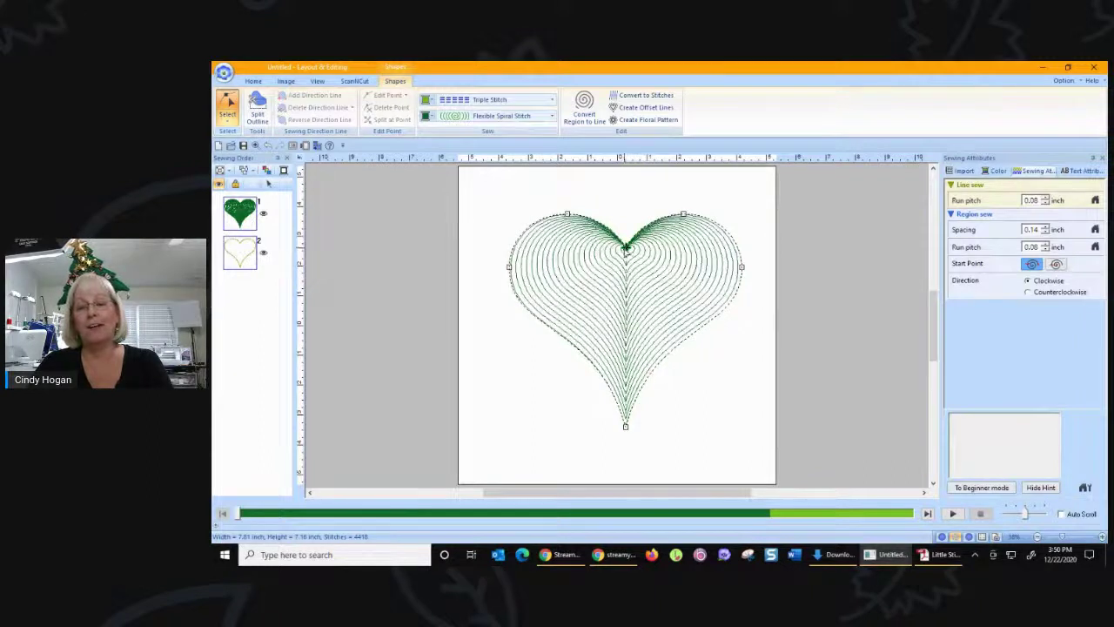
left_click(626, 253)
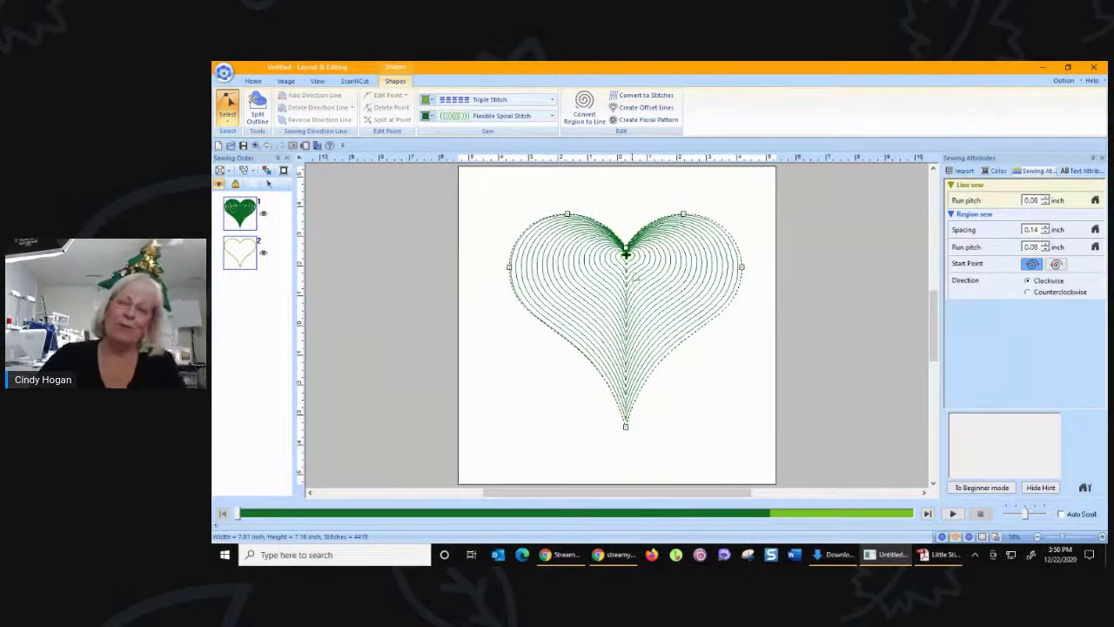
Convert the spiral region to a line, try Triple Stitch on it, and change it to Stem Stitch.
left_click(596, 107)
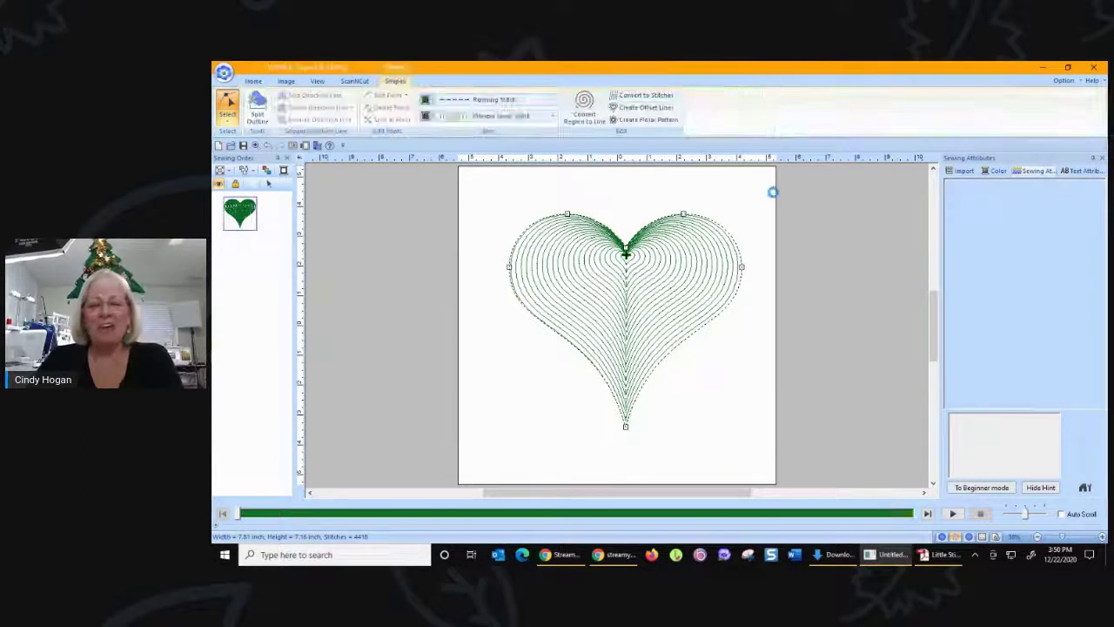
left_click(516, 103)
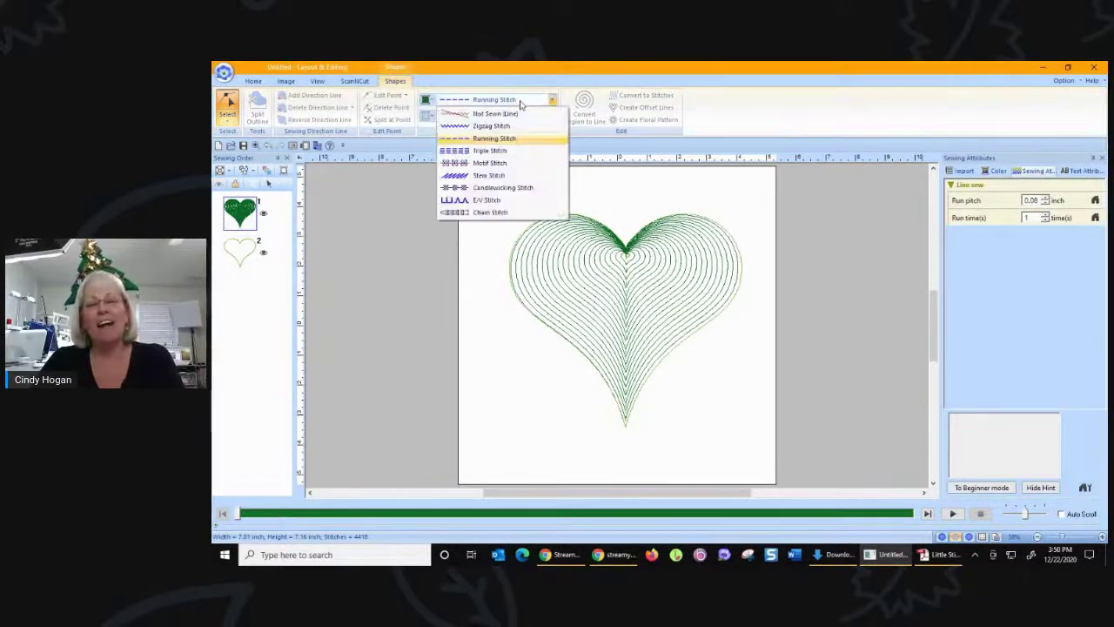
left_click(512, 151)
left_click(514, 106)
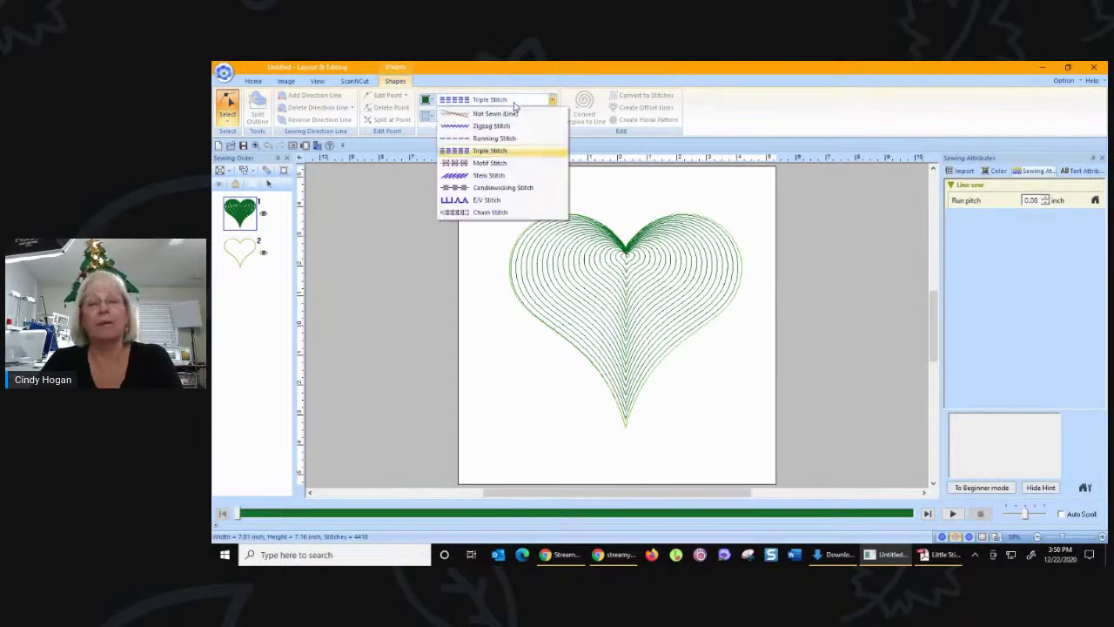
left_click(500, 175)
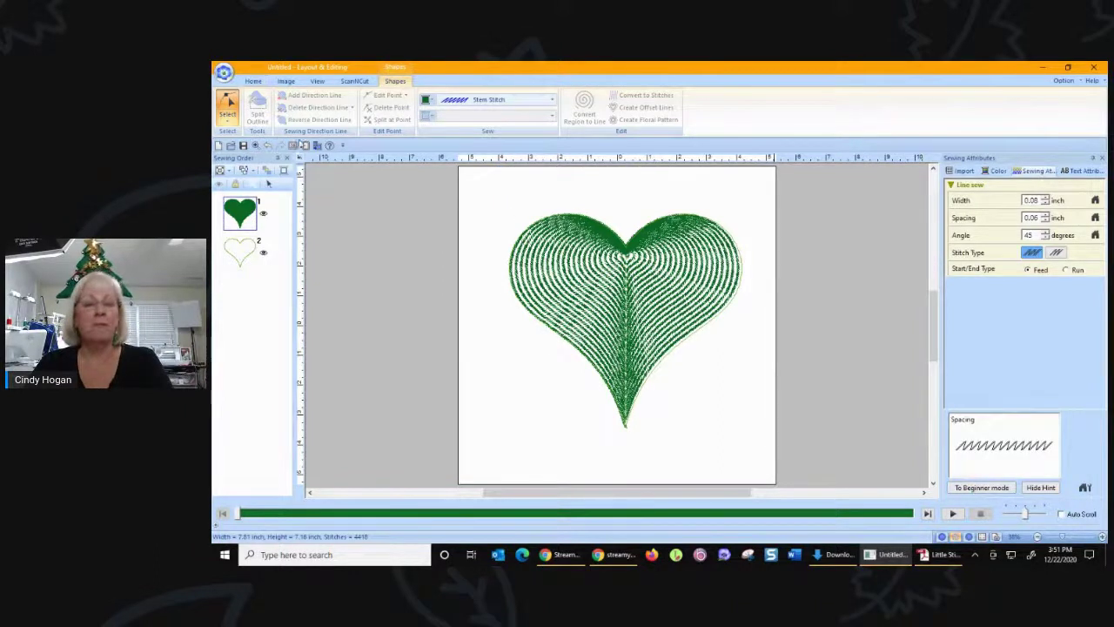
left_click(253, 81)
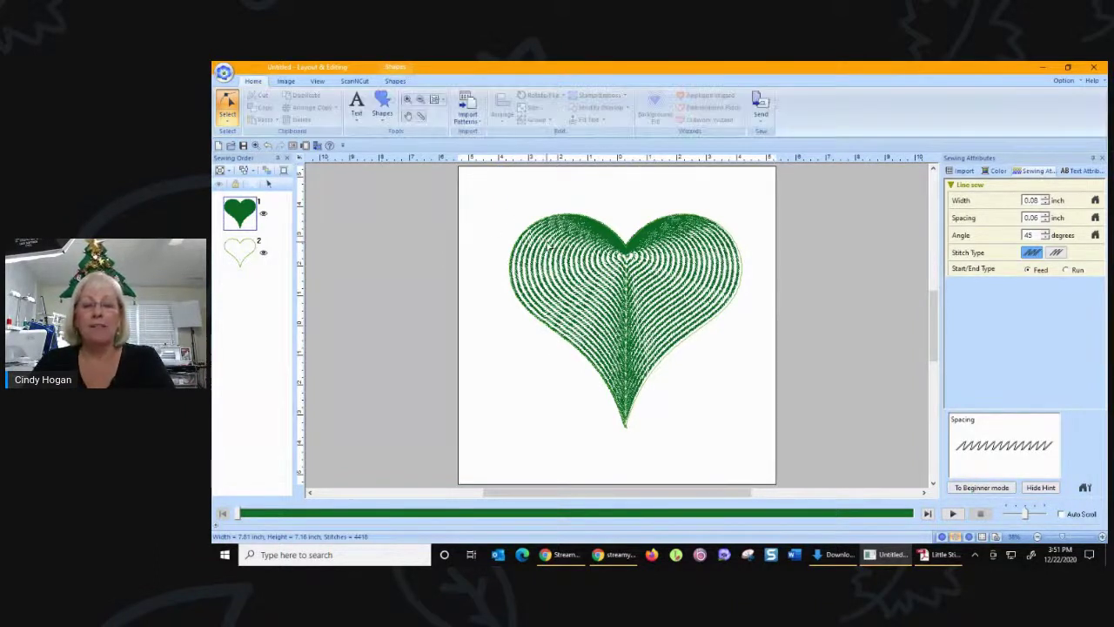
Select both heart objects with the object selection tool and delete them from the page.
left_click(266, 187)
left_click(228, 109)
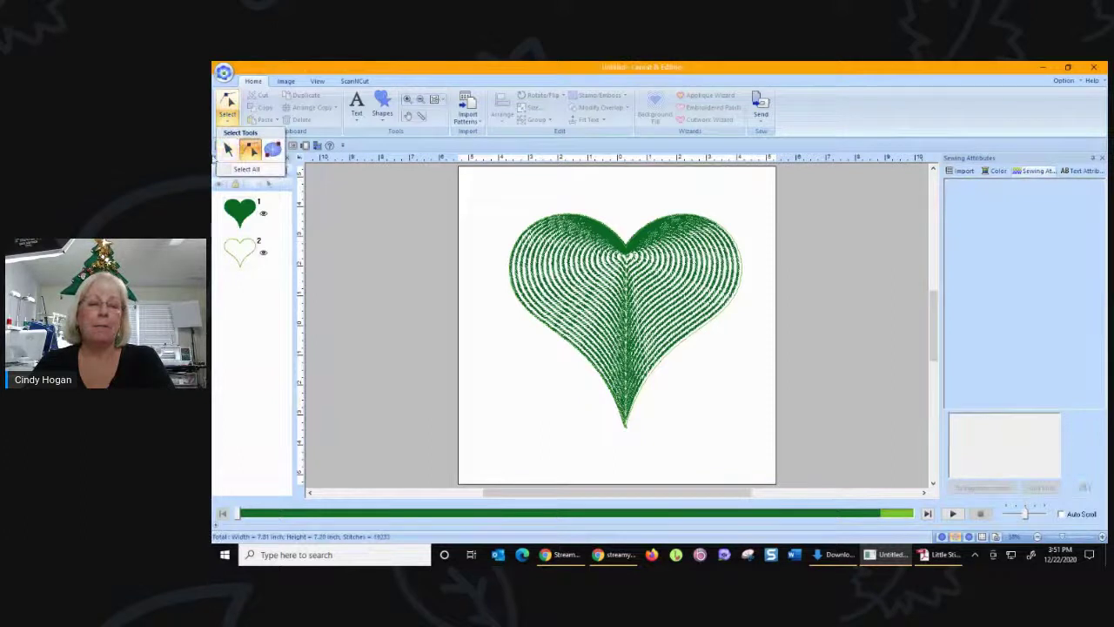
left_click(229, 150)
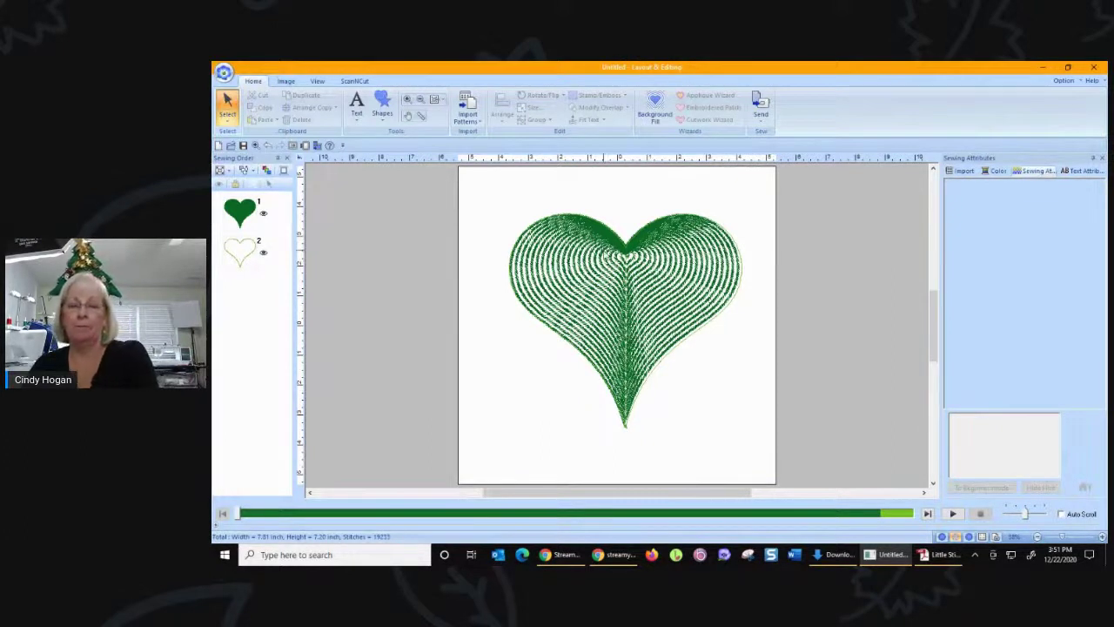
mouse_move(498, 201)
left_mouse_down()
mouse_move(747, 458)
mouse_move(766, 448)
left_mouse_up()
key("Delete")
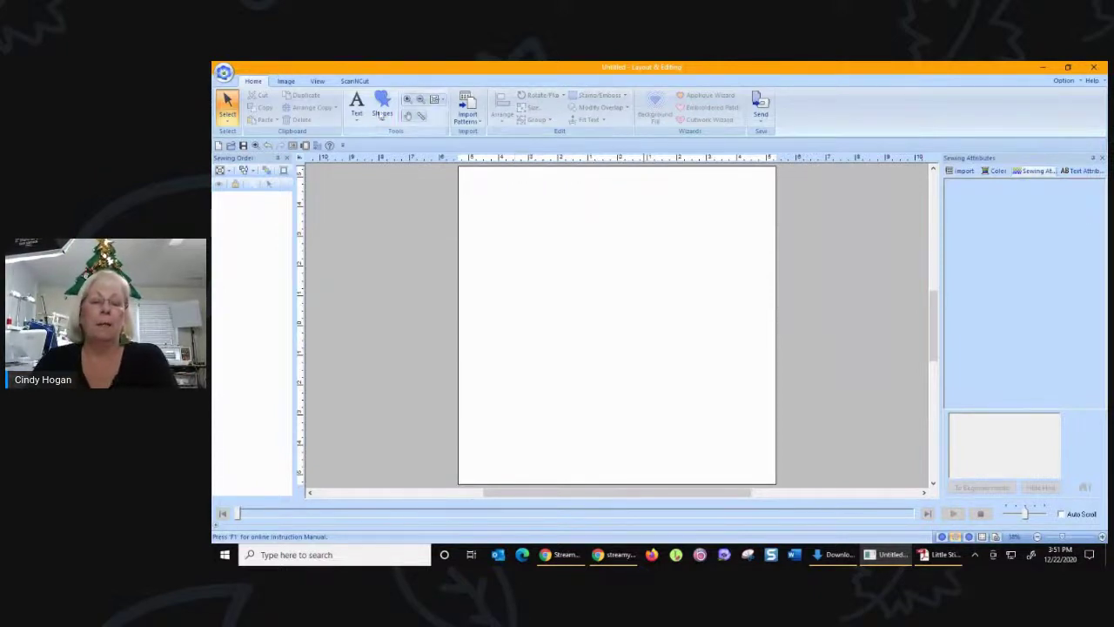
left_click(305, 145)
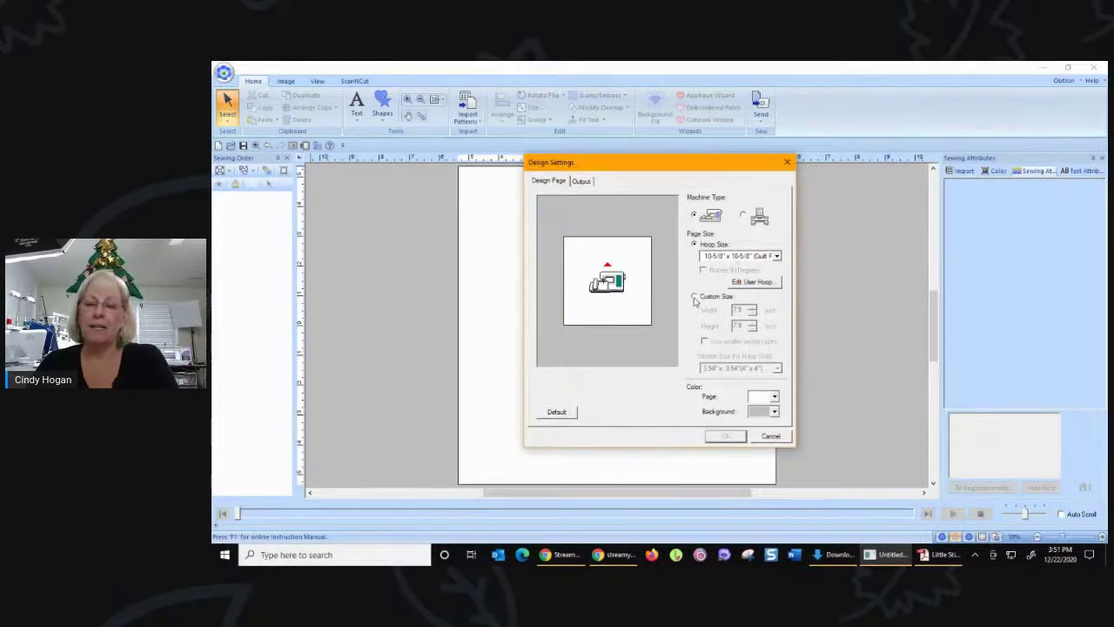
left_click(694, 297)
left_click(739, 368)
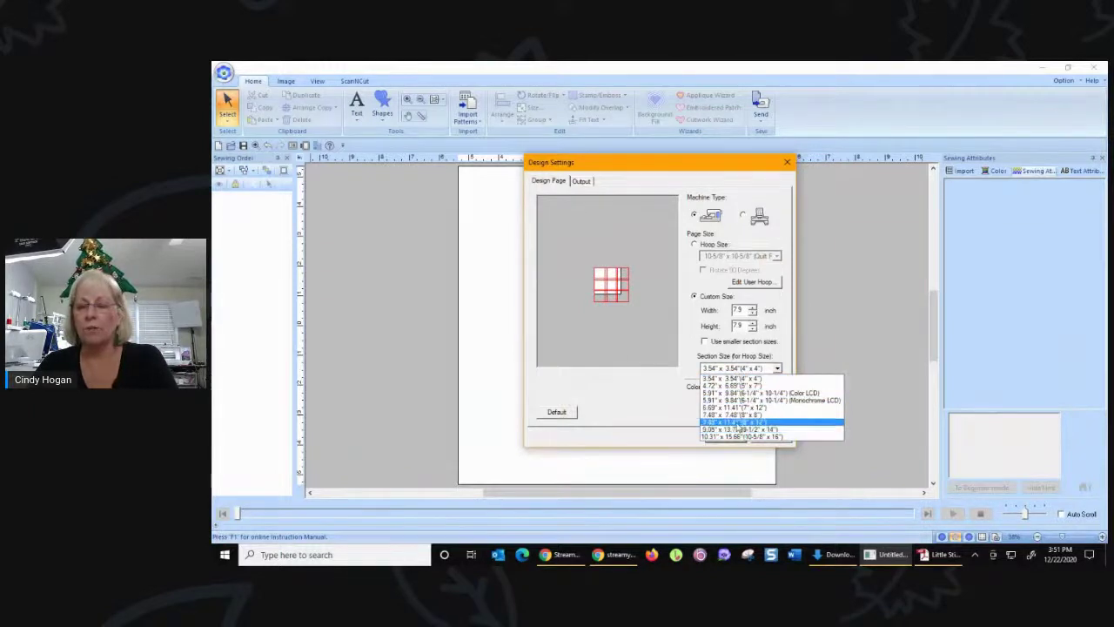
left_click(727, 415)
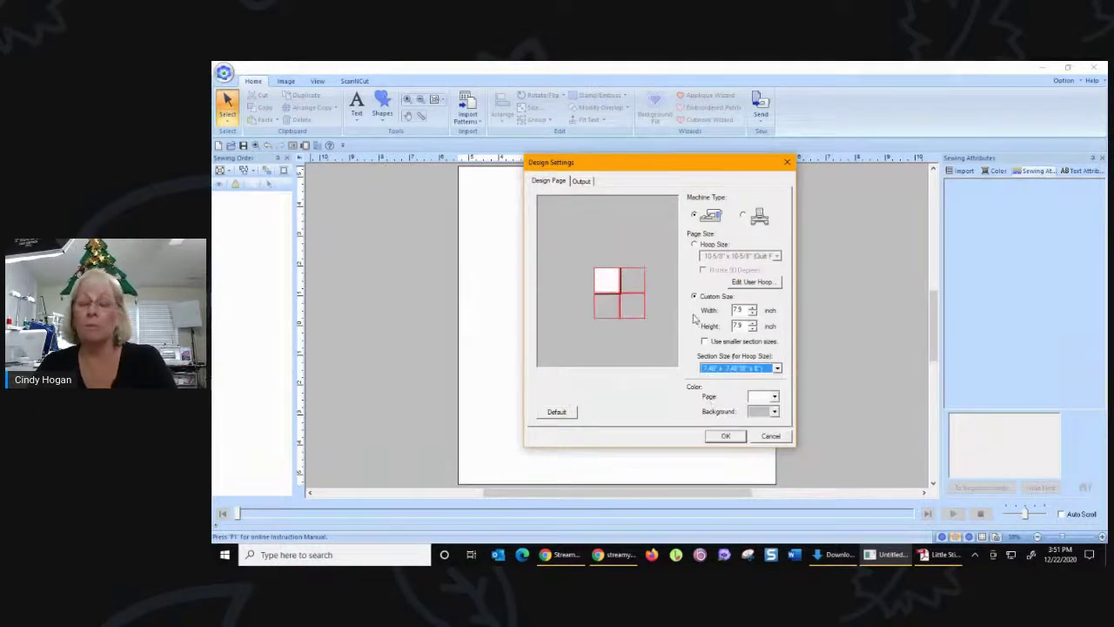
left_click(753, 314)
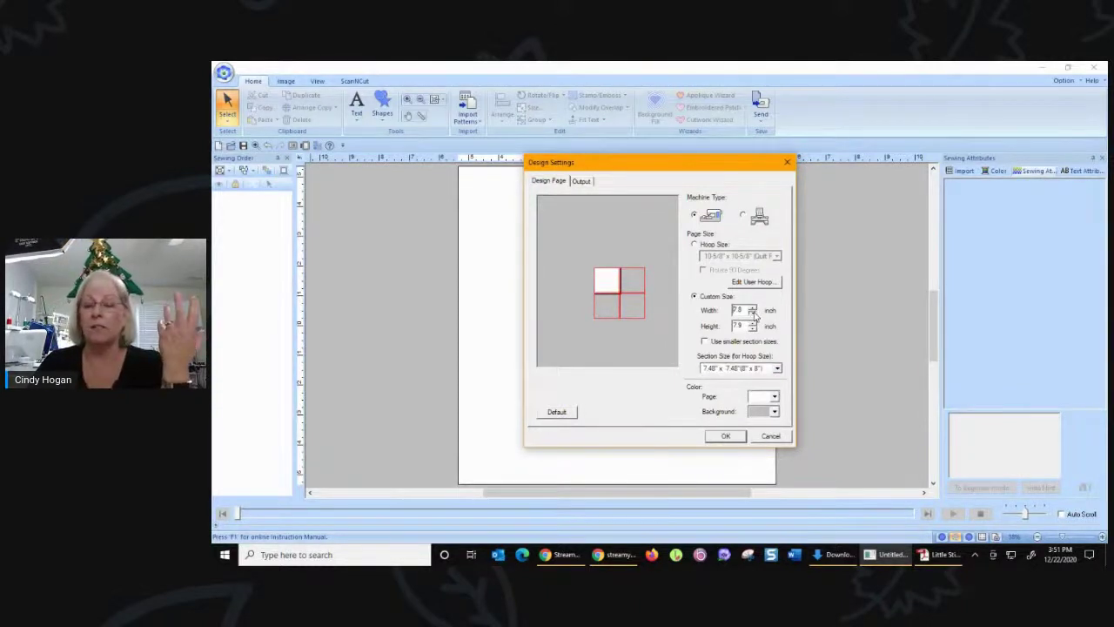
left_click(753, 308)
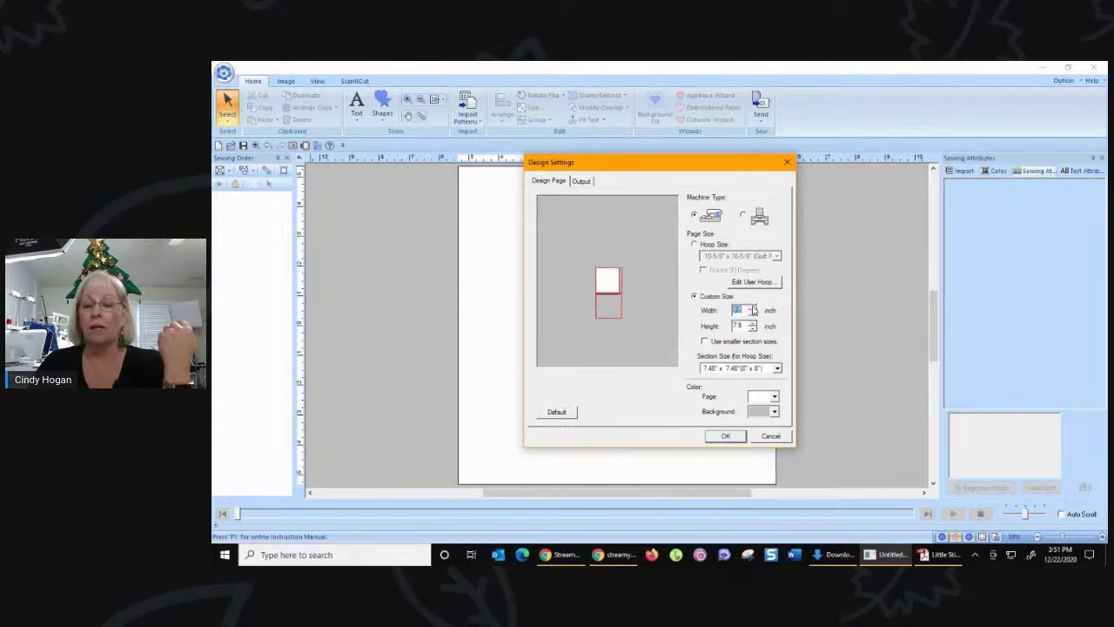
left_click(753, 308)
left_click(753, 308)
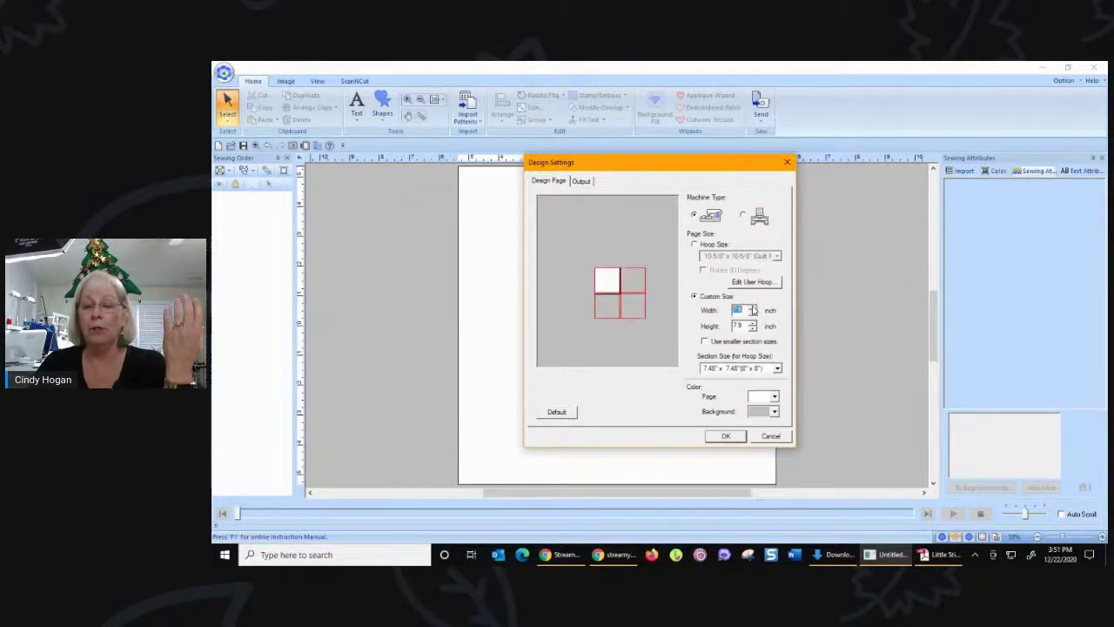
left_click(752, 313)
left_click(766, 435)
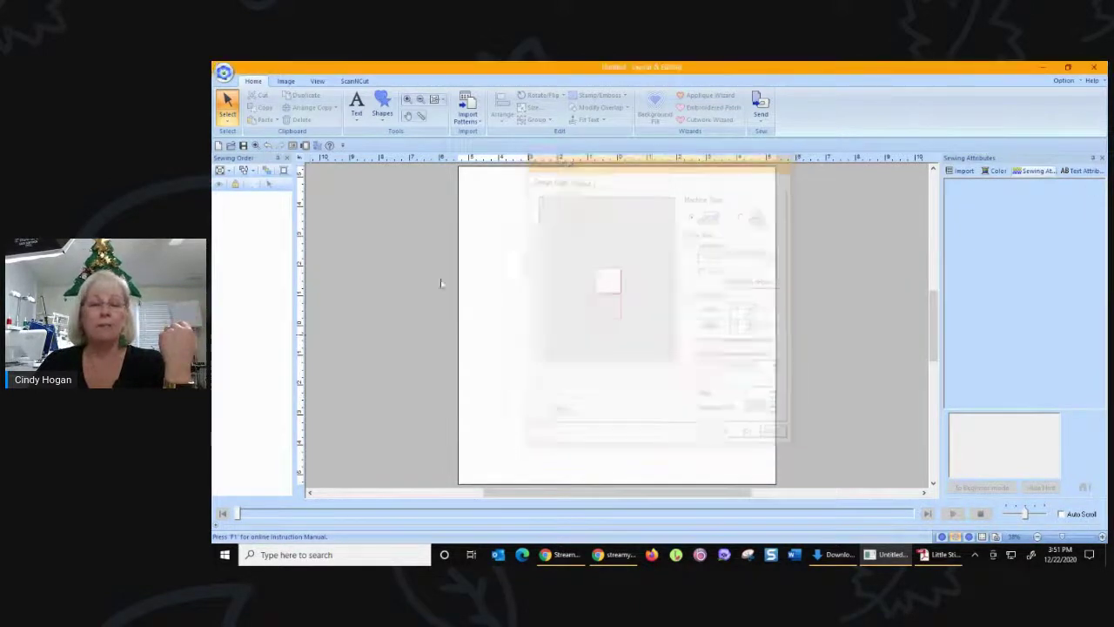
Switch the units to millimetres and choose a custom page size 190 mm wide with 190 x 190 mm (200 x 200 mm) hoop sections.
left_click(304, 146)
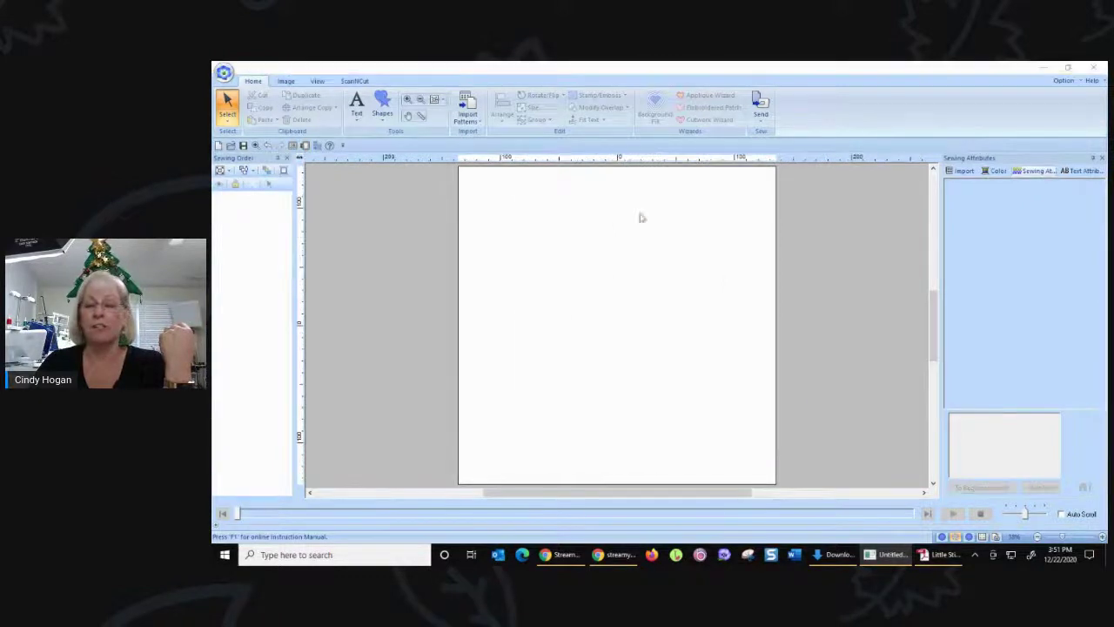
left_click(694, 297)
left_click(753, 314)
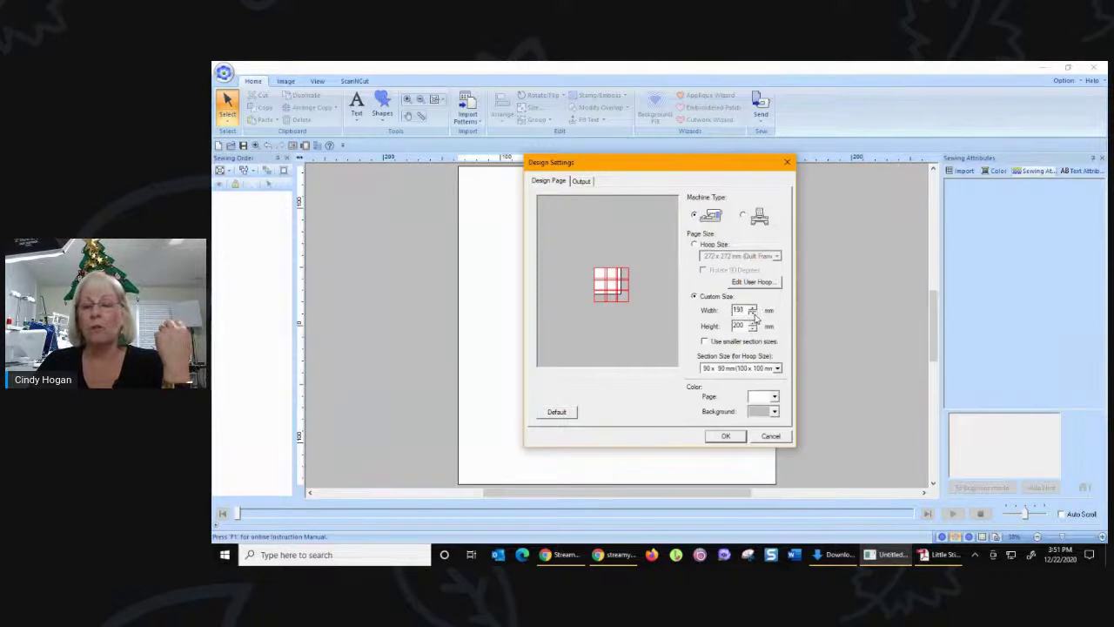
left_click(750, 369)
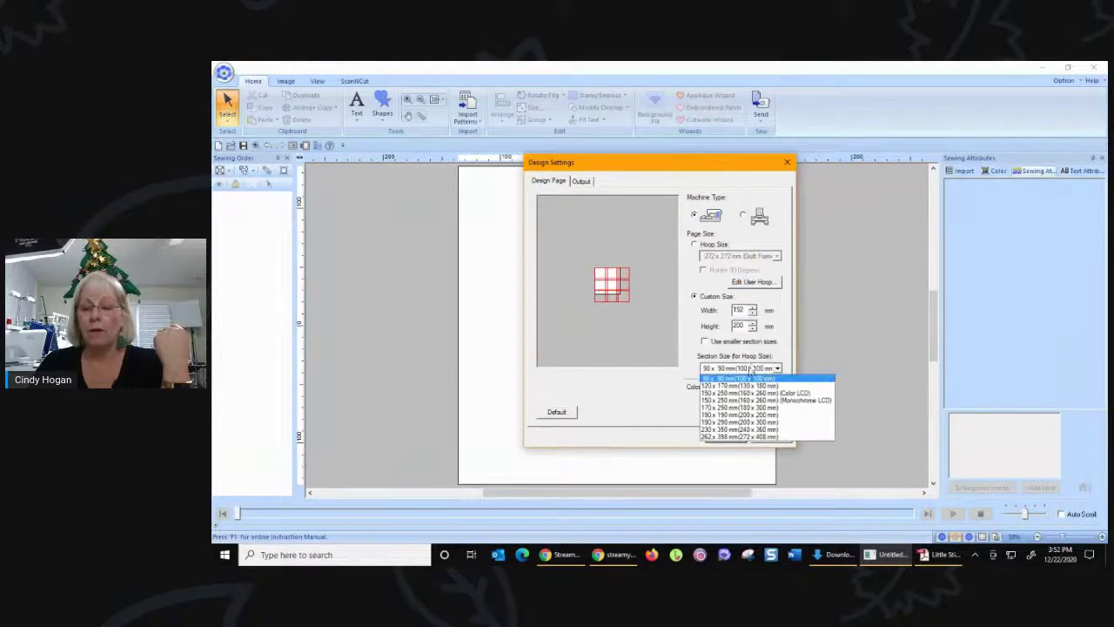
left_click(745, 415)
double_click(738, 310)
type("100")
key("Tab")
Set the custom page height to 370 mm without smaller section sizes and apply the design settings.
left_click(752, 323)
left_click_drag(754, 326, 754, 326)
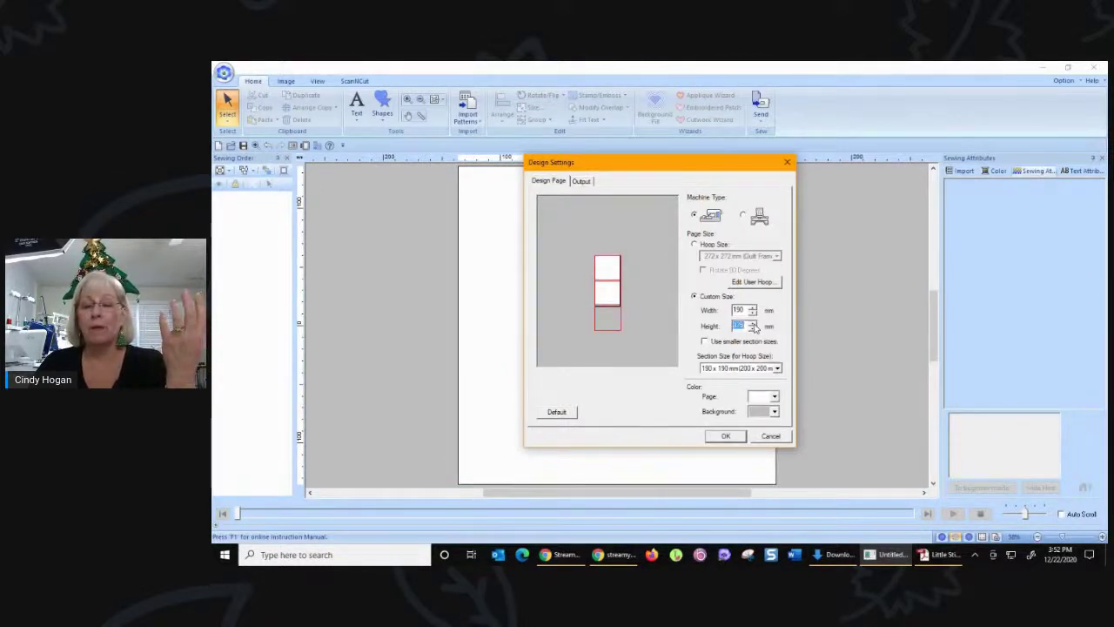
left_click(756, 329)
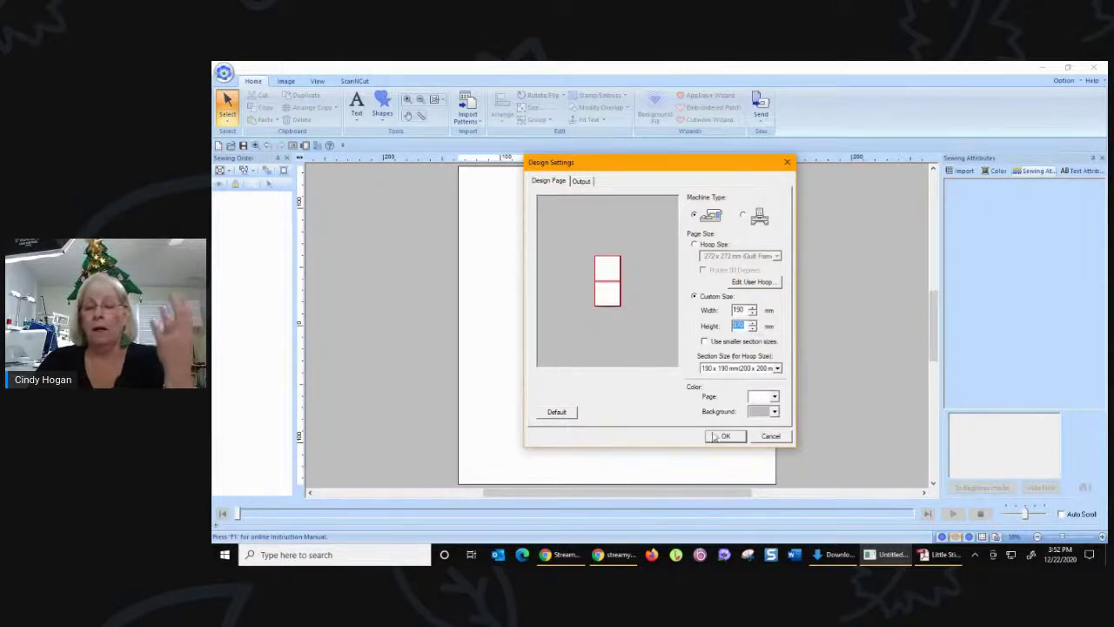
left_click(705, 342)
left_click(705, 343)
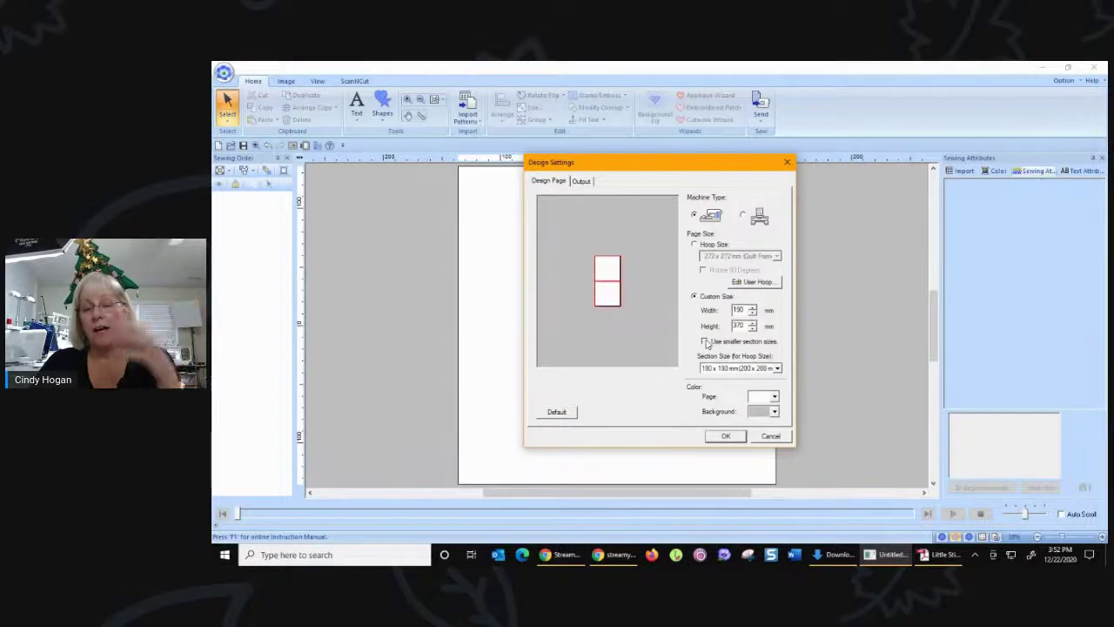
left_click(726, 436)
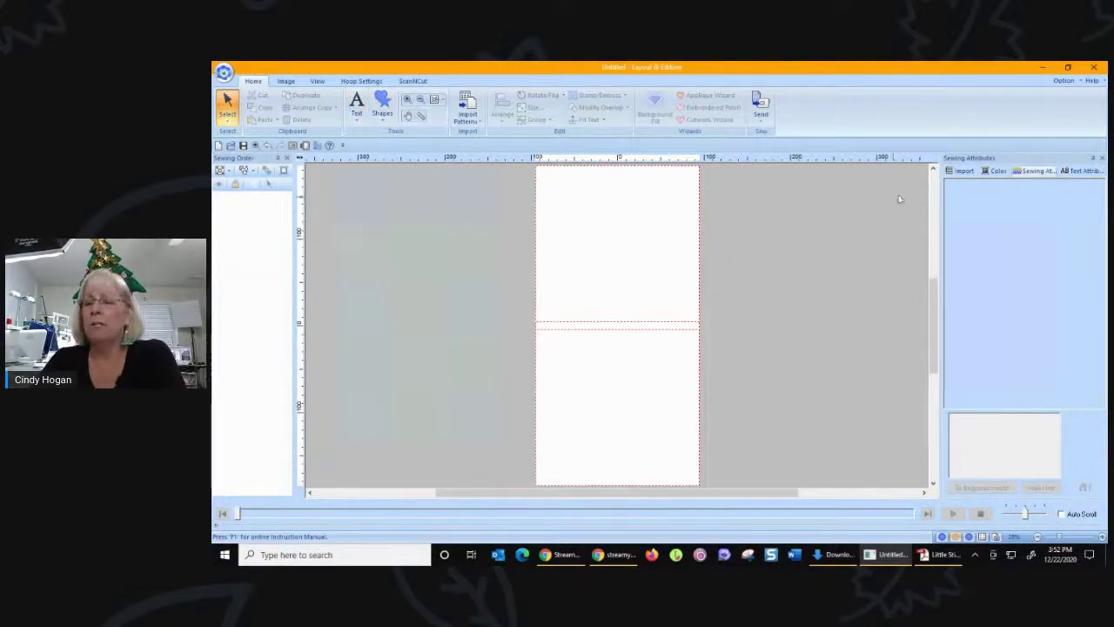
Import the green stocking into the upper section and two Christmas trees, one across the section overlap and one in the lower section.
left_click(951, 173)
left_click_drag(1000, 261, 592, 228)
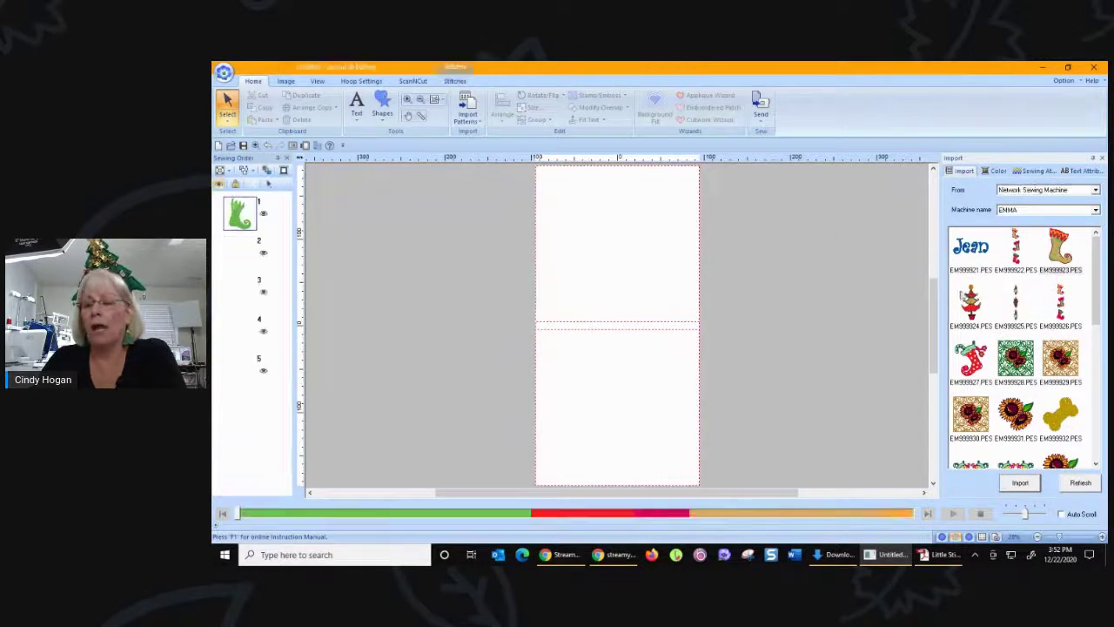
left_click_drag(970, 302, 635, 328)
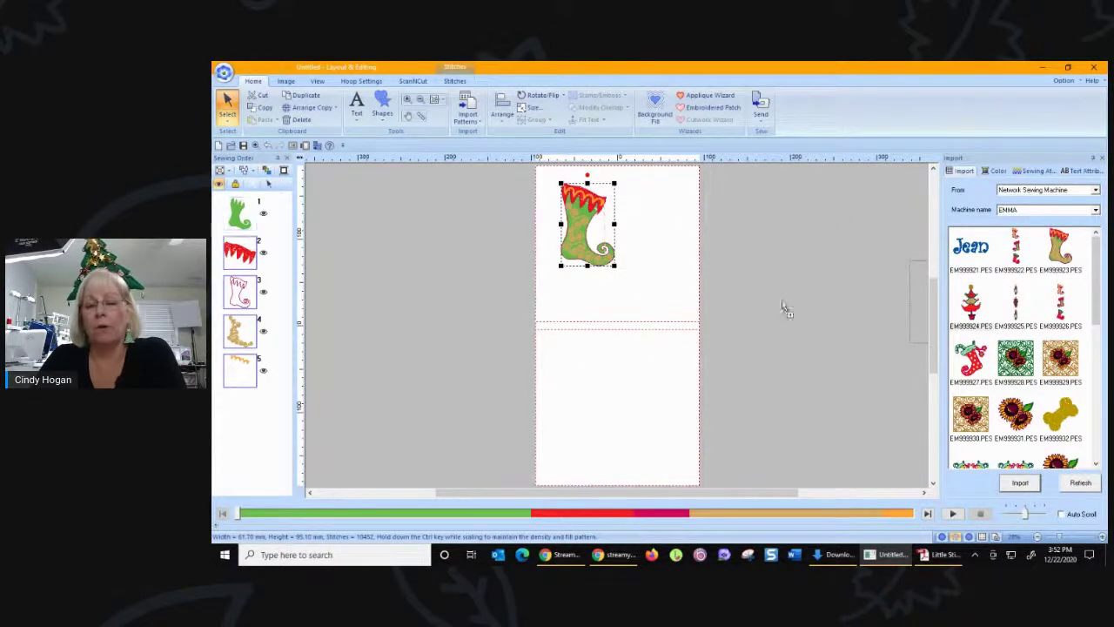
left_click_drag(940, 346, 692, 254)
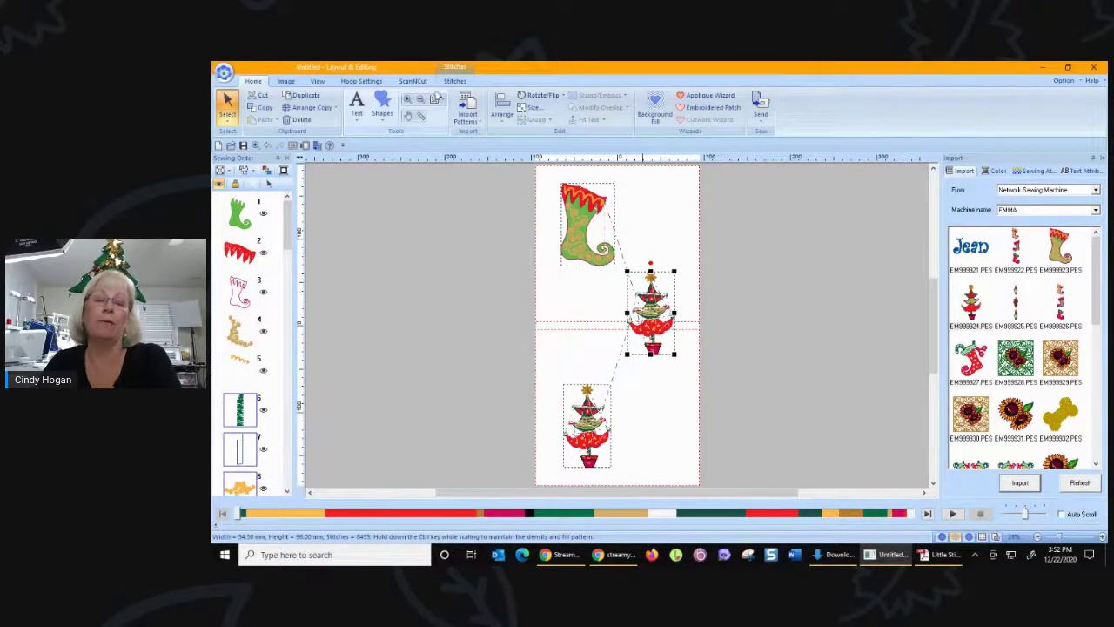
Use Move Sections to shift the horizontal section guideline up to a Y position of about 63 mm, crossing the middle tree's upper part.
left_click(361, 81)
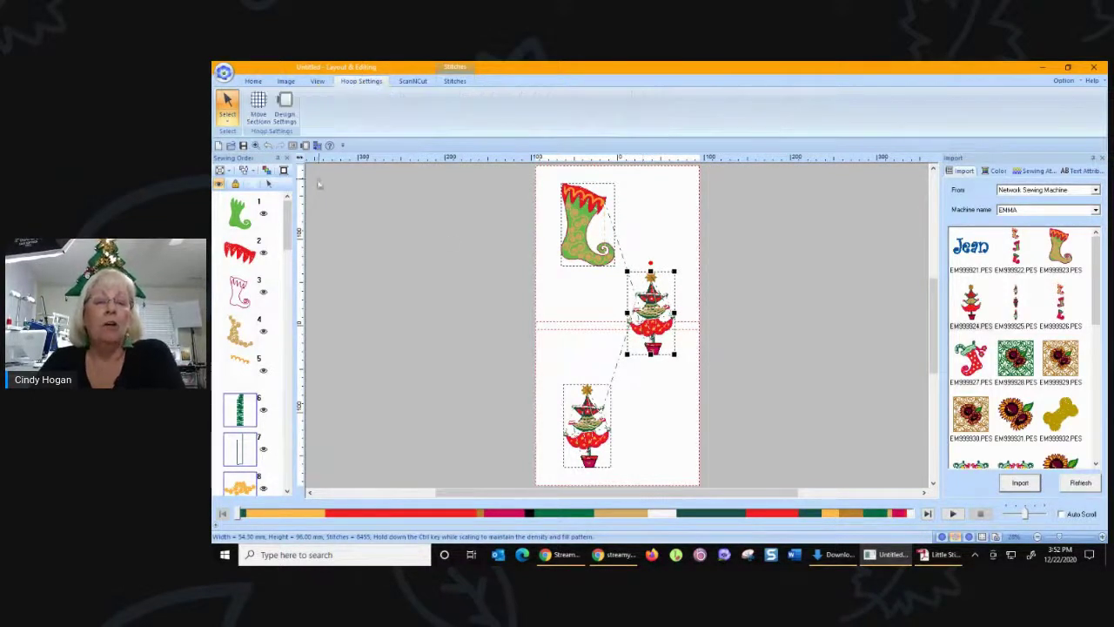
left_click(259, 108)
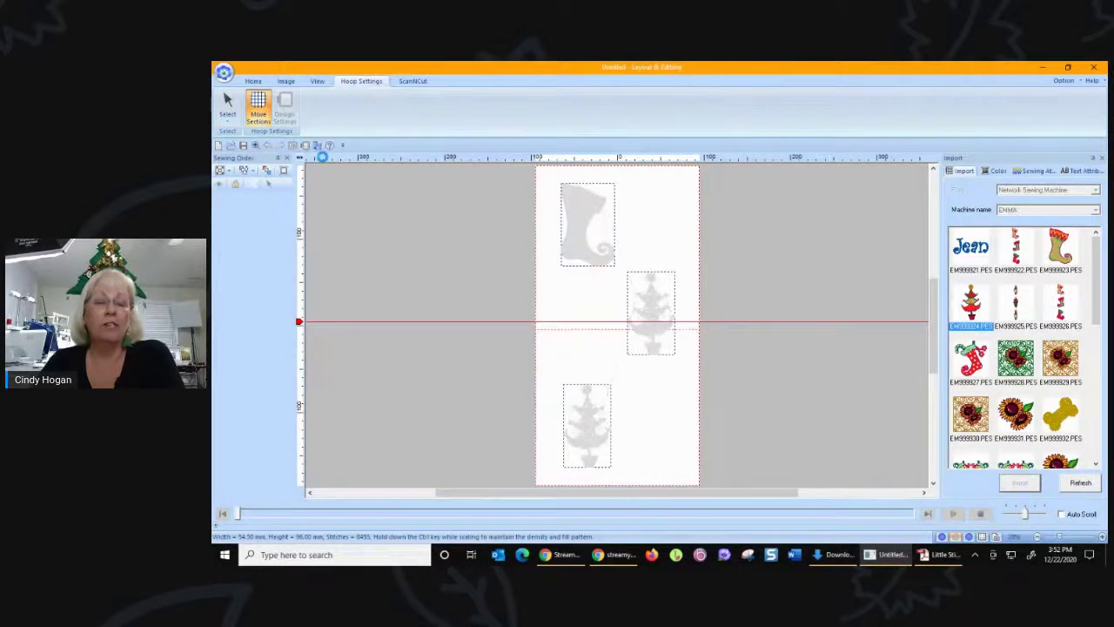
left_click(298, 323)
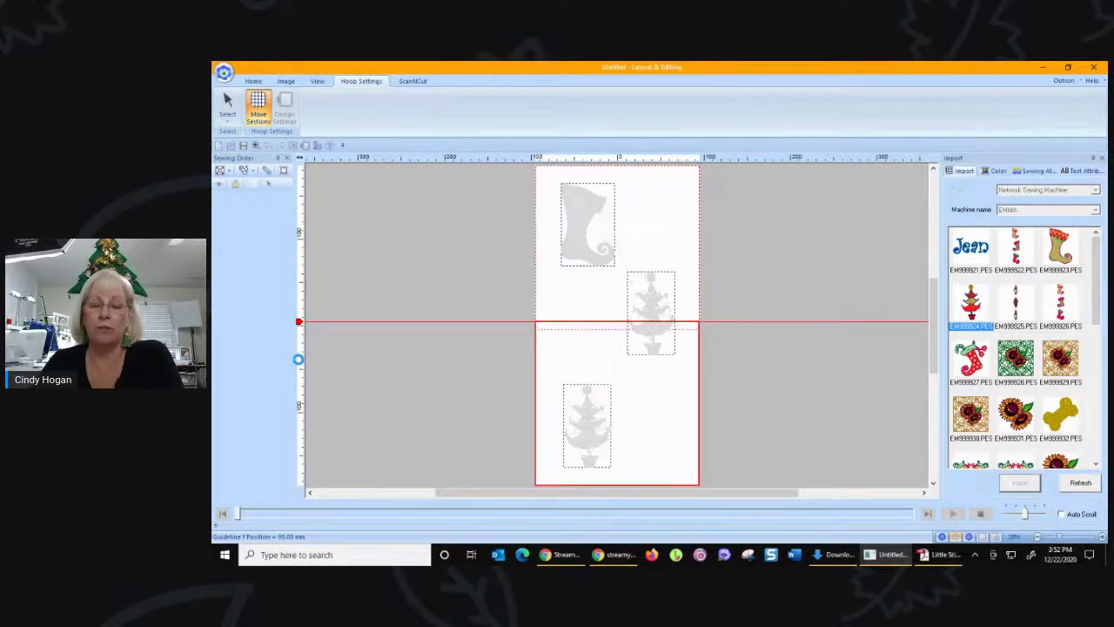
left_click(449, 369)
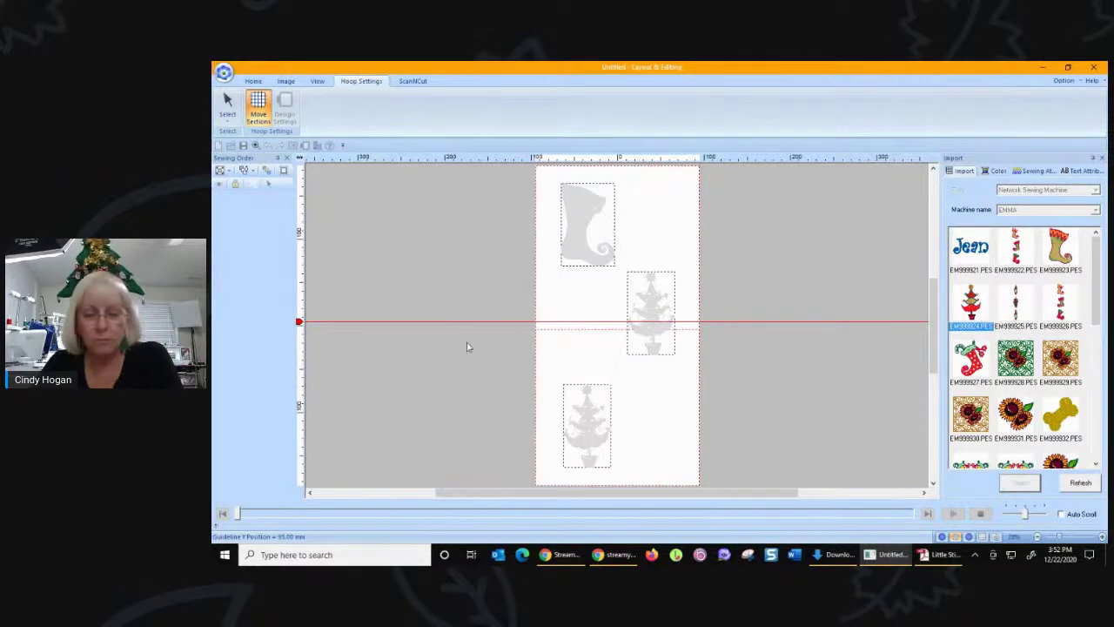
scroll(529, 350, "down", 1)
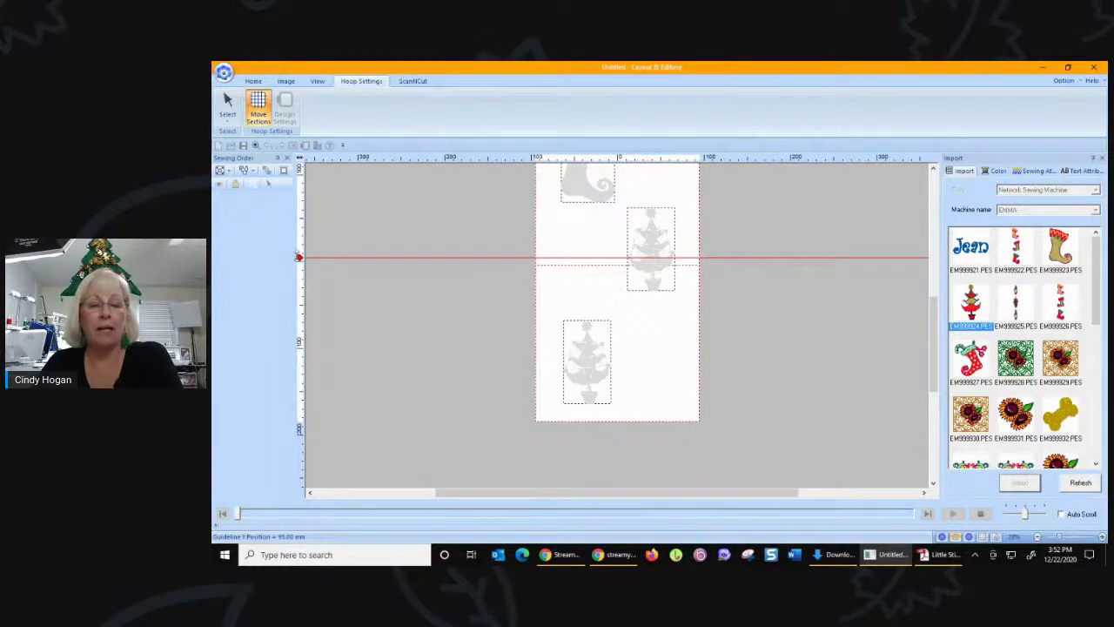
left_click(297, 288)
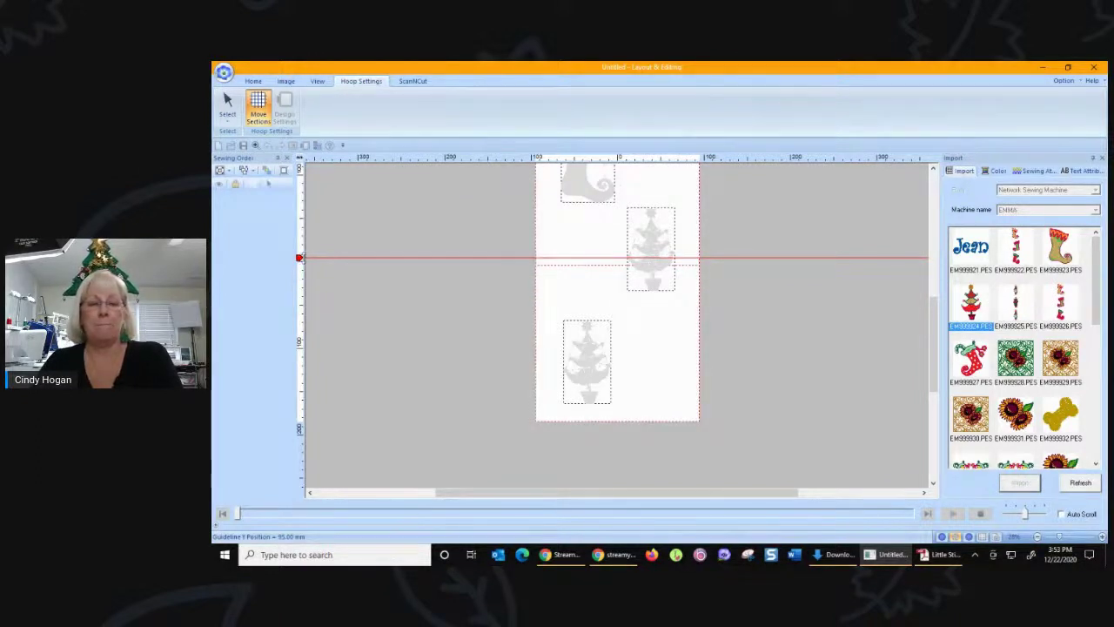
left_click_drag(299, 254, 299, 229)
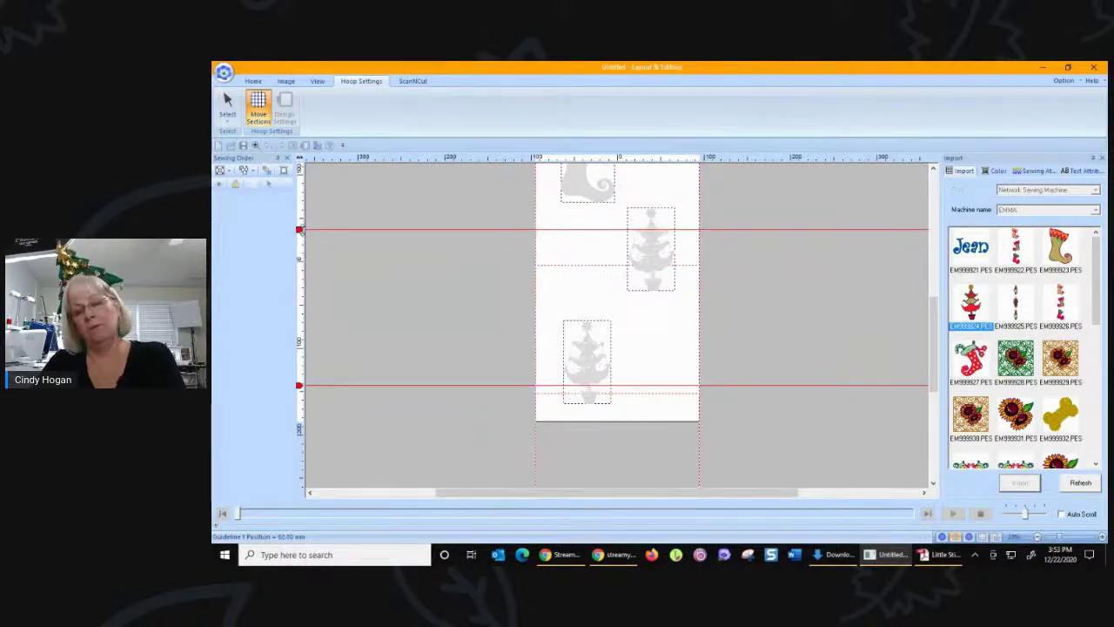
scroll(607, 403, "down", 1)
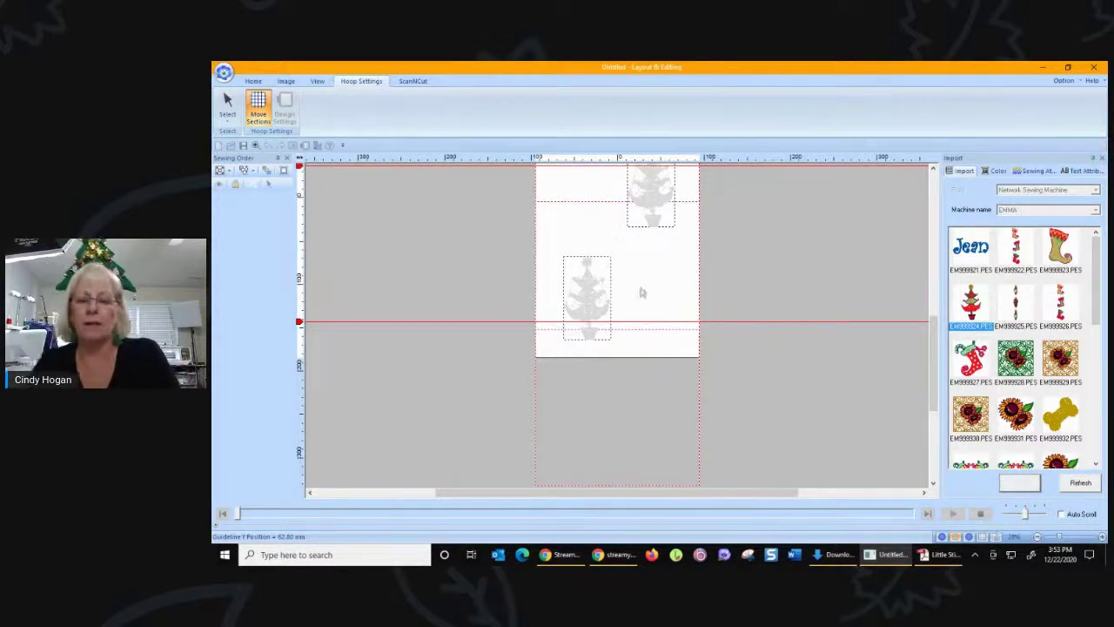
scroll(651, 272, "up", 1)
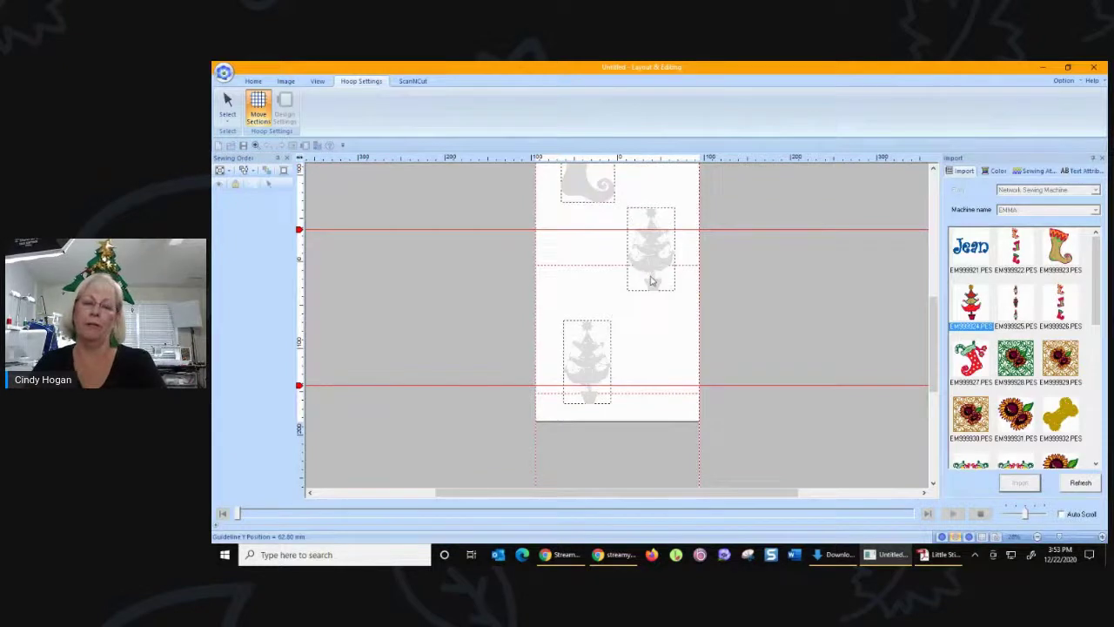
scroll(489, 296, "up", 2)
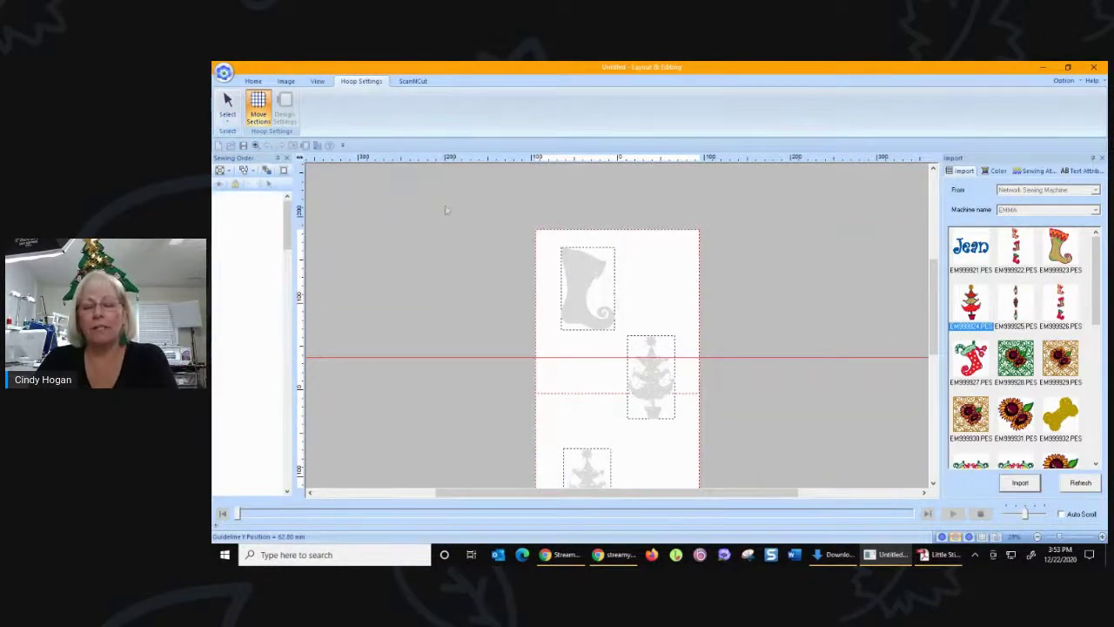
scroll(493, 271, "down", 3)
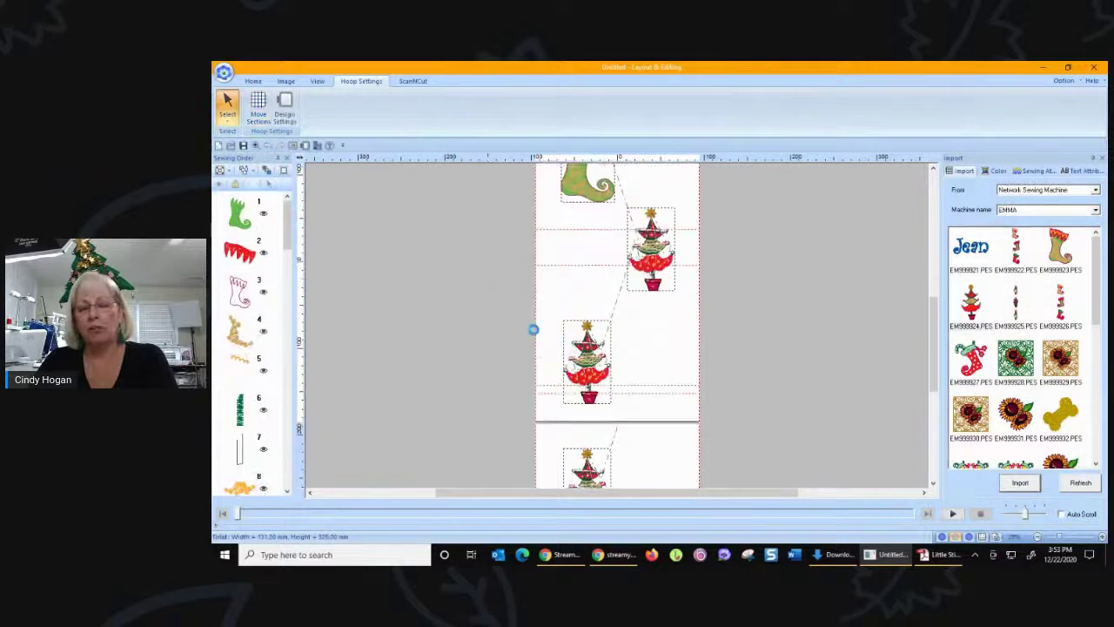
Open the design properties, move the dialog clear of the page, and advance to the second hoop position.
scroll(718, 303, "up", 3)
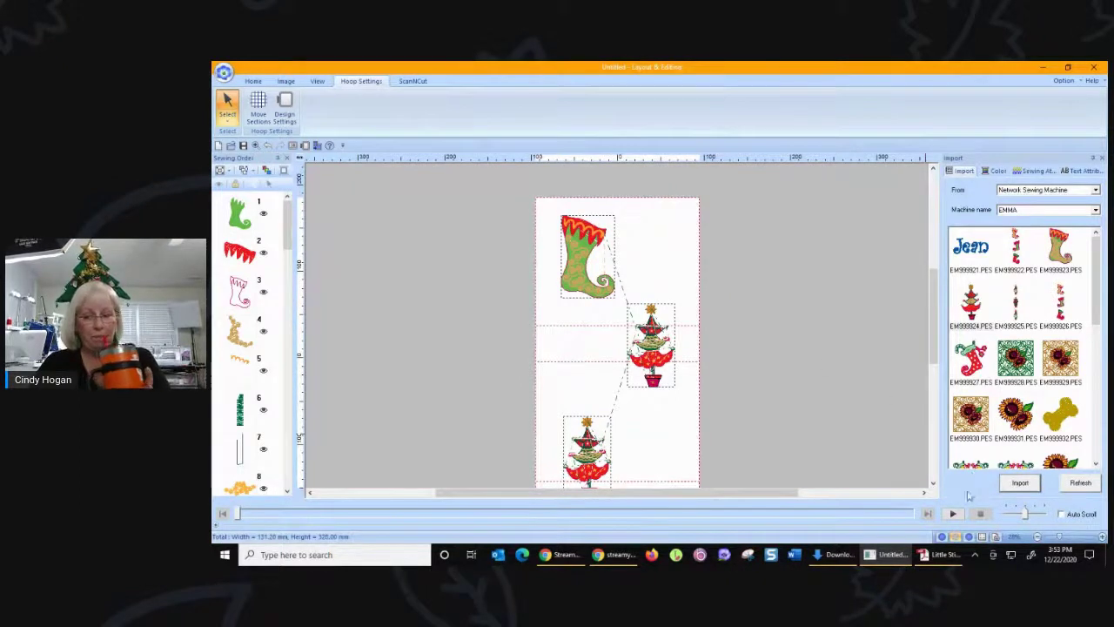
left_click(996, 537)
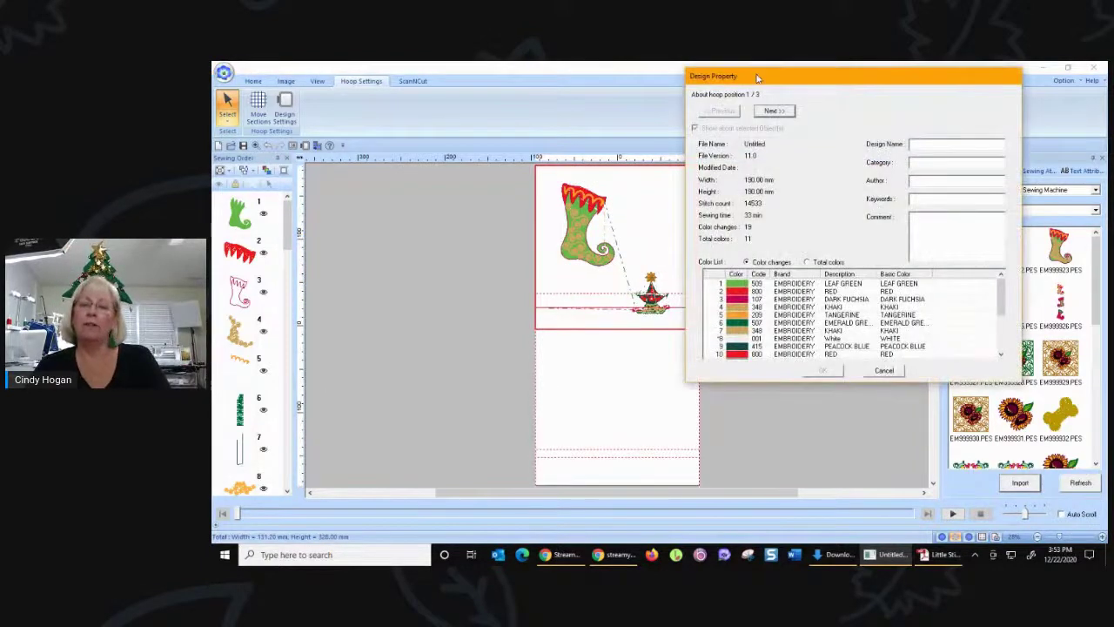
left_click_drag(757, 79, 834, 73)
left_click(850, 105)
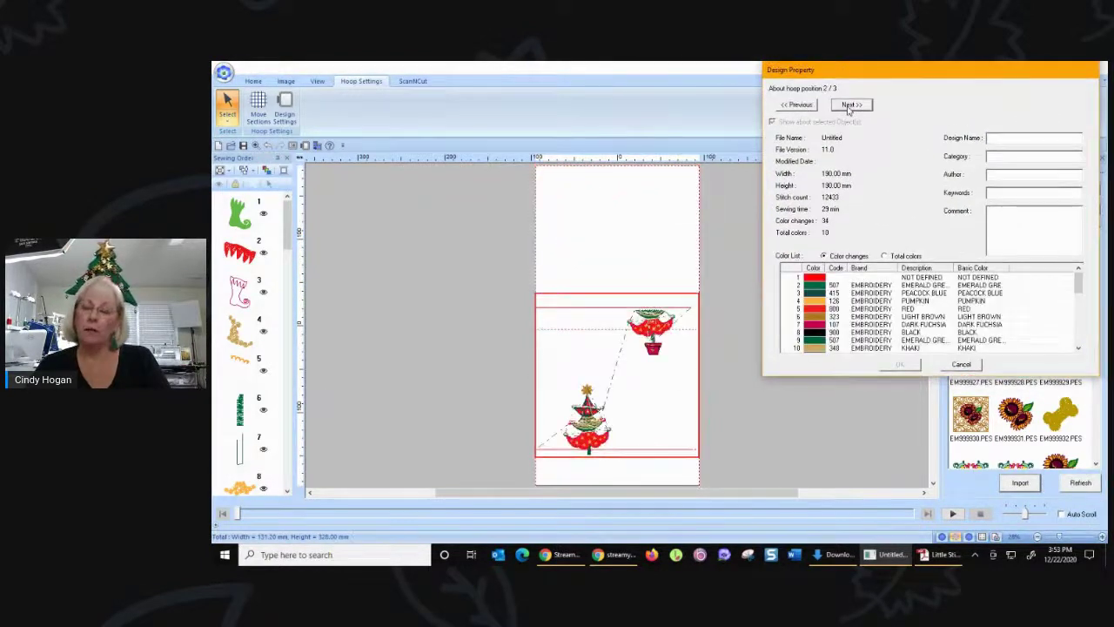
View the design properties for the last hoop position and close them.
left_click(849, 105)
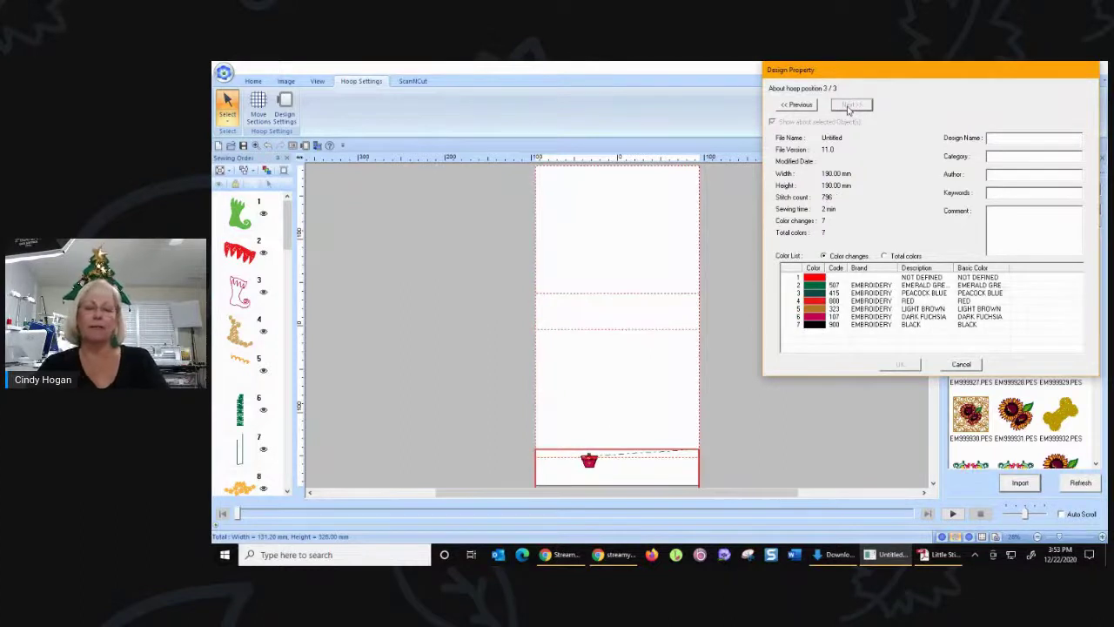
left_click(968, 363)
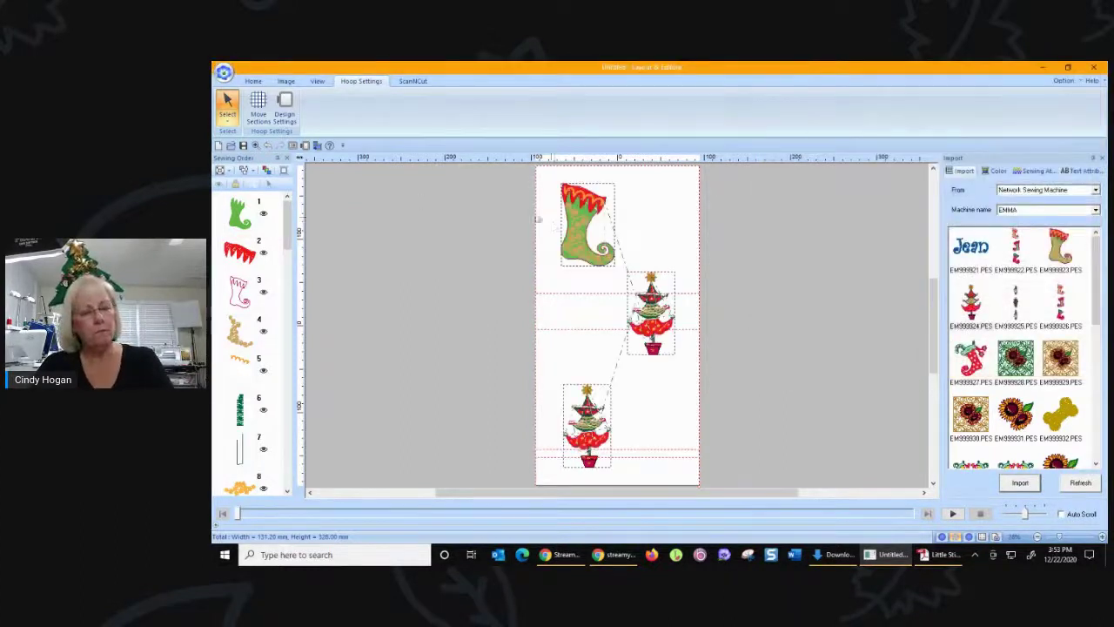
Set the page to the 272 x 272 mm quilt frame hoop size and delete the stocking and both tree designs.
left_click_drag(512, 177, 693, 482)
left_click(305, 145)
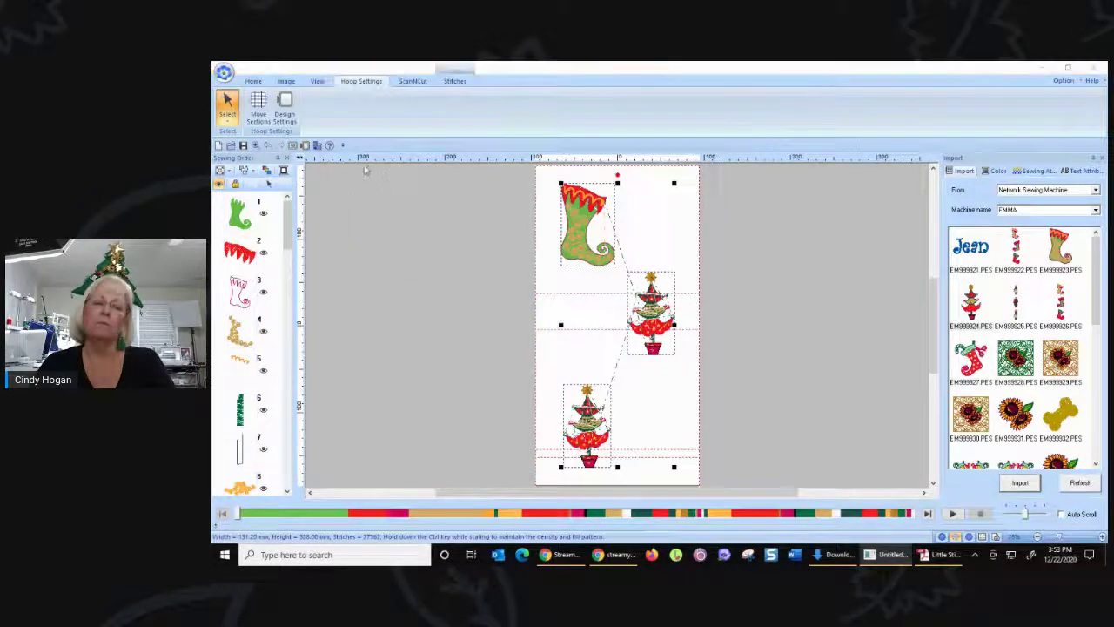
left_click(694, 245)
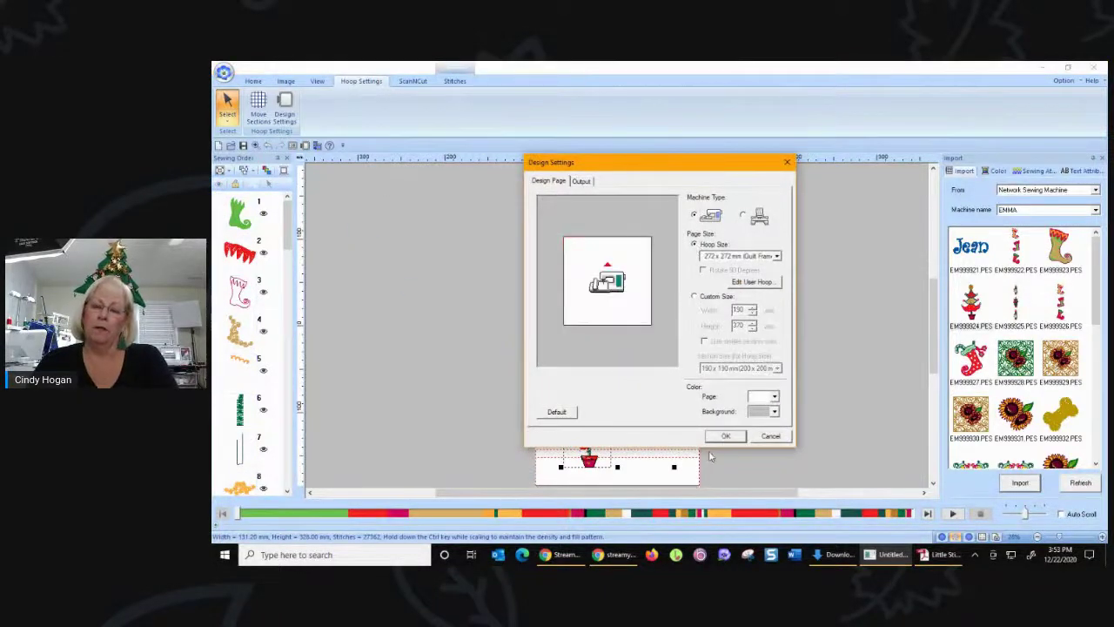
left_click(725, 436)
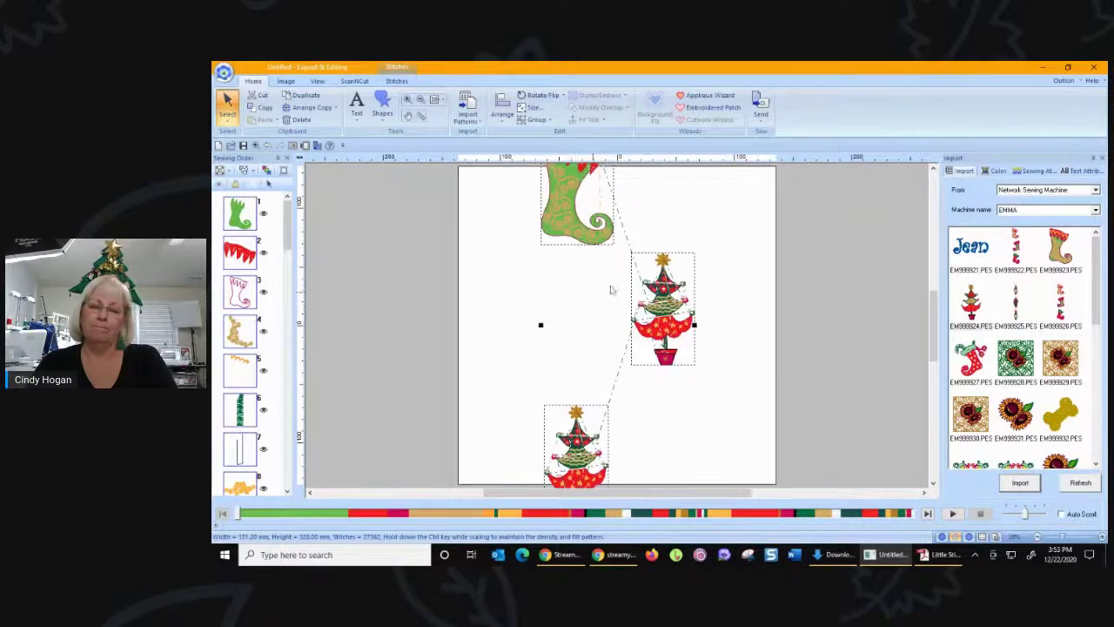
key("Delete")
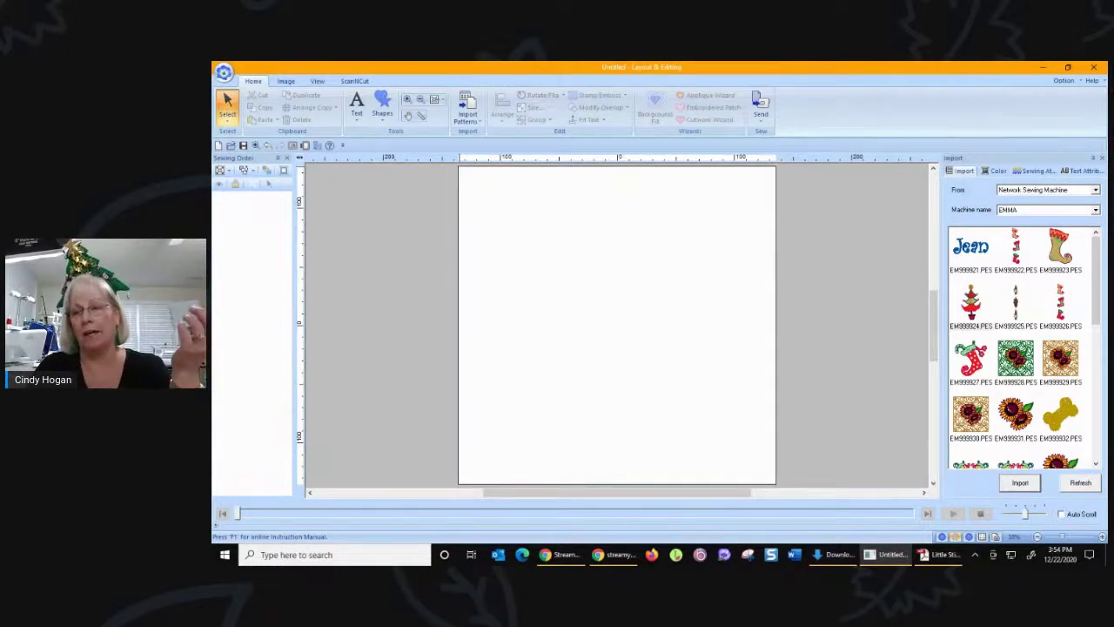
Open the online instruction manual in the browser and search it for "Convert to run".
left_click(1090, 81)
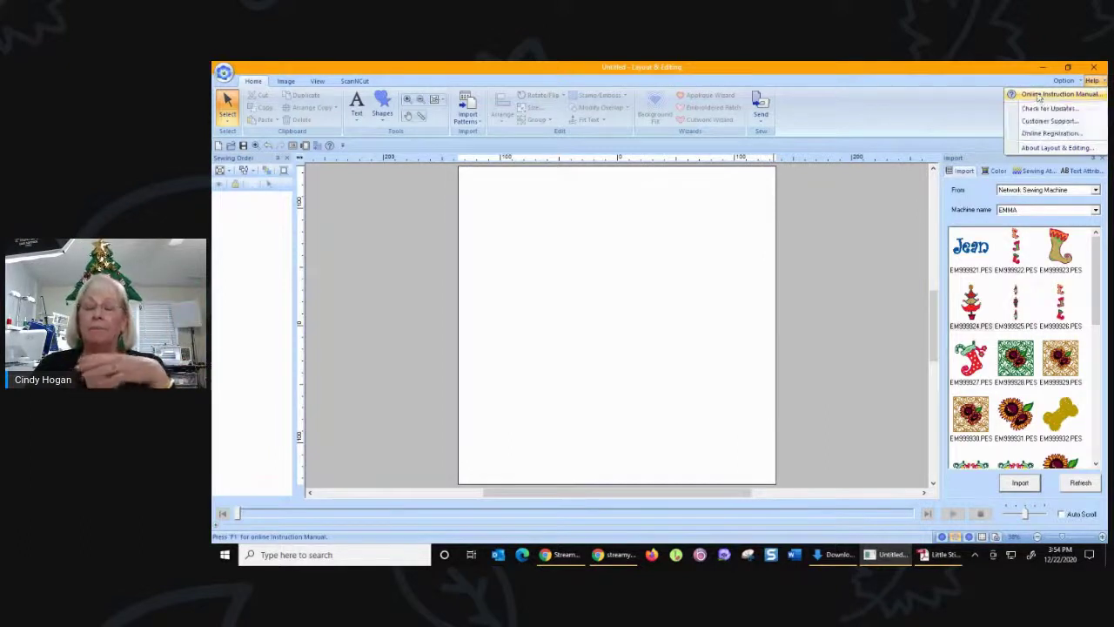
left_click(1000, 112)
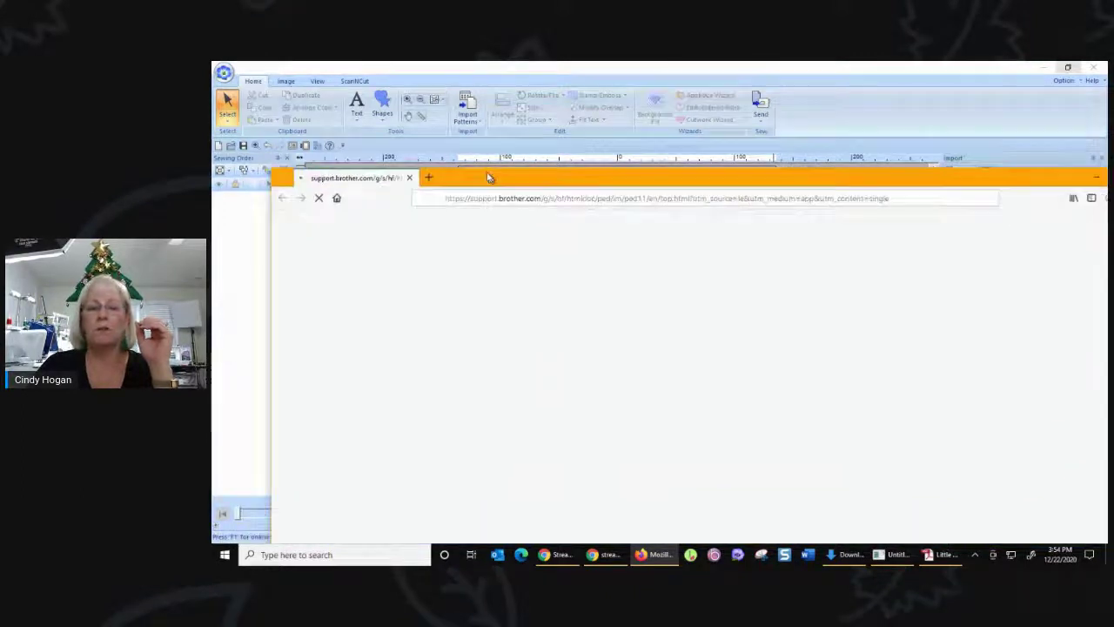
left_click_drag(488, 178, 435, 105)
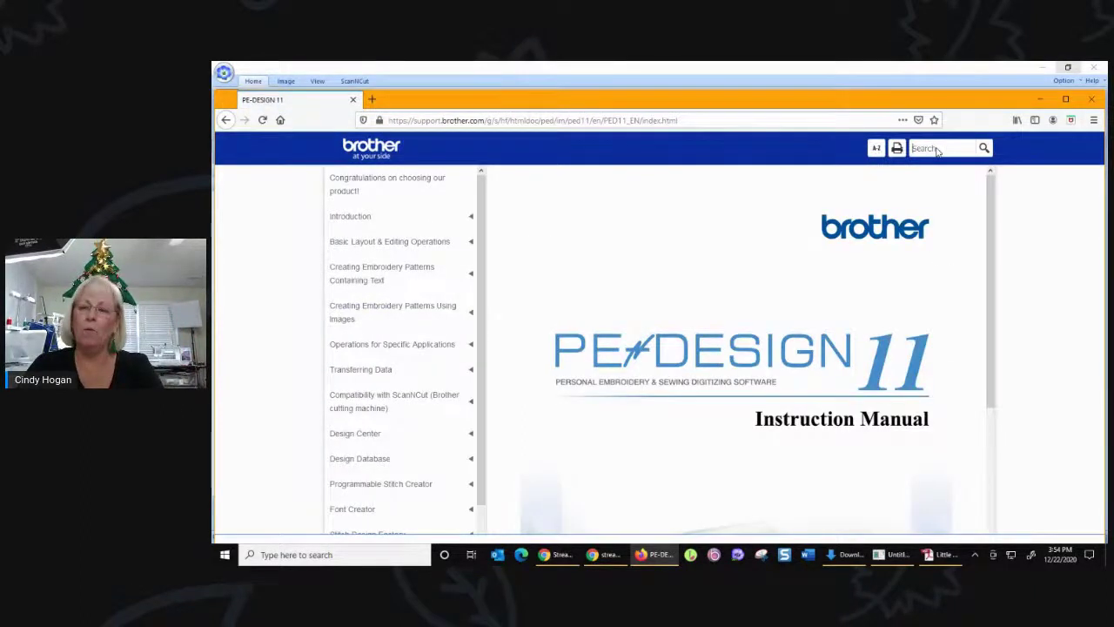
type("Convert")
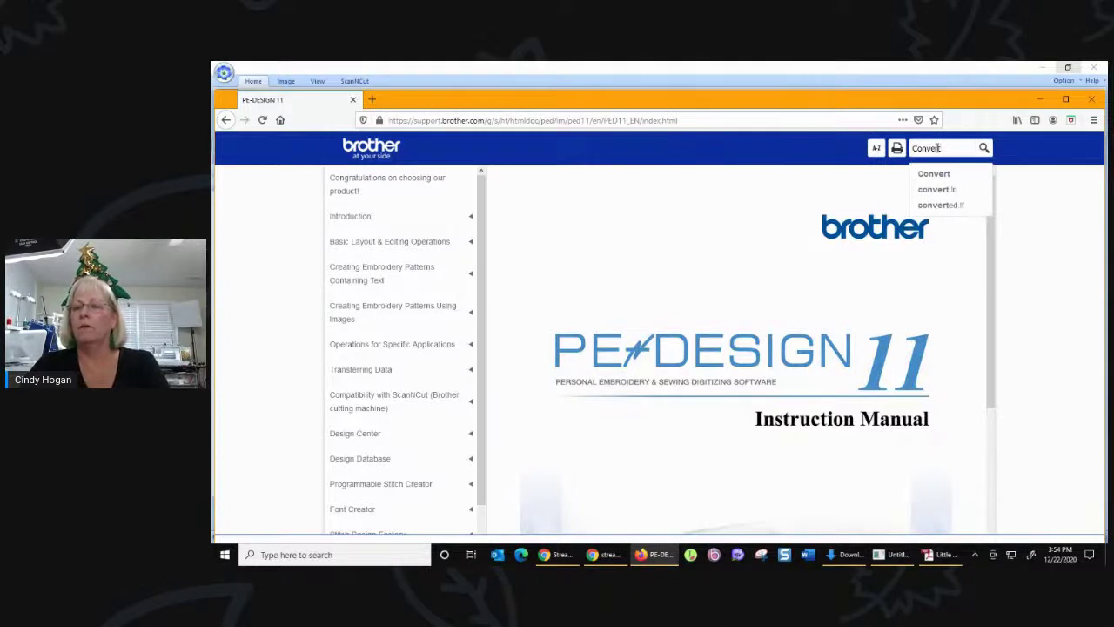
type(" to run")
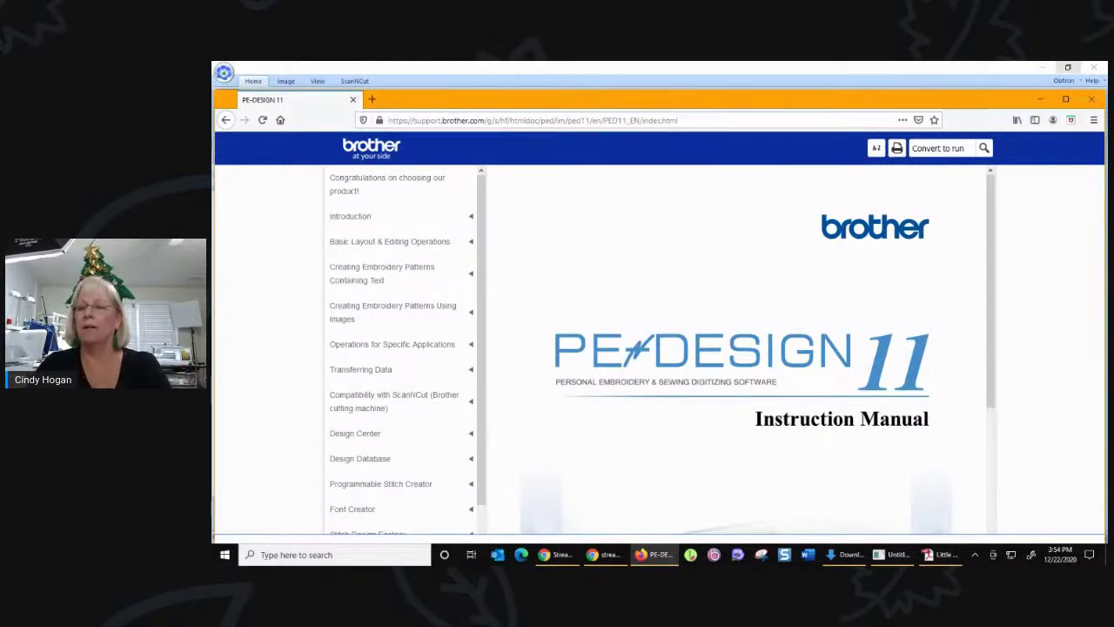
left_click(984, 149)
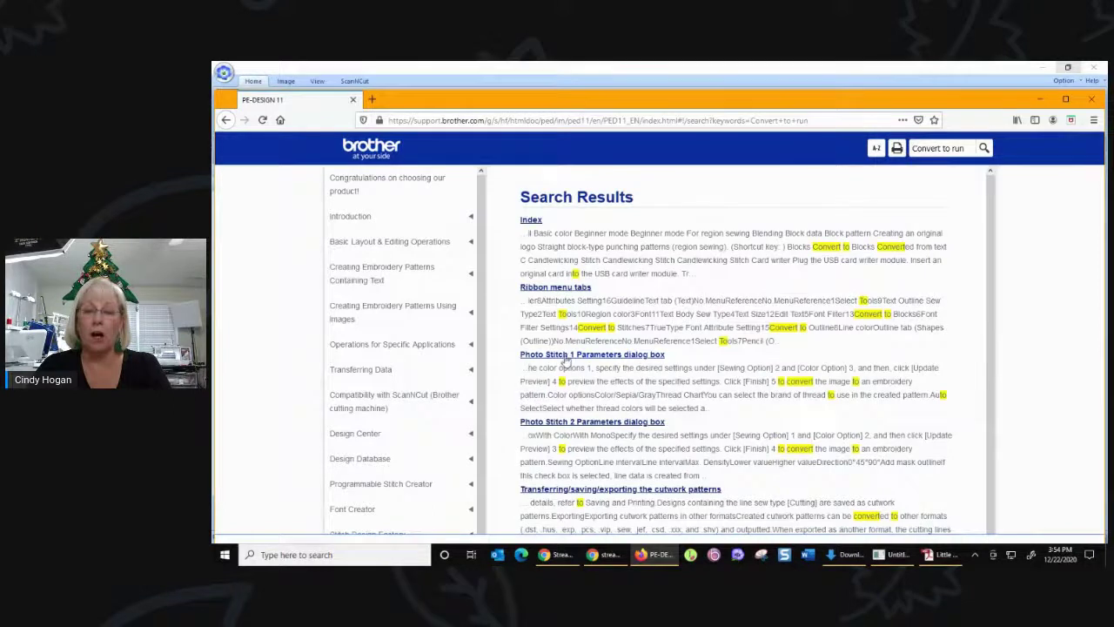
Read the manual topic "Converting region stitching to line stitching" through to its end and close the browser.
scroll(693, 370, "down", 1)
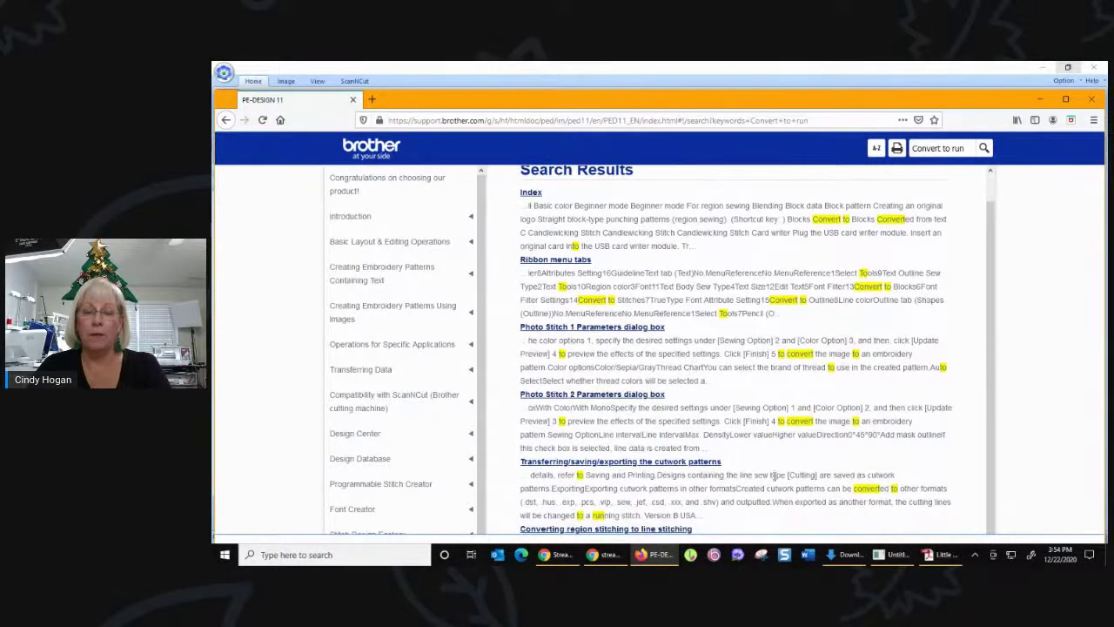
left_click(597, 530)
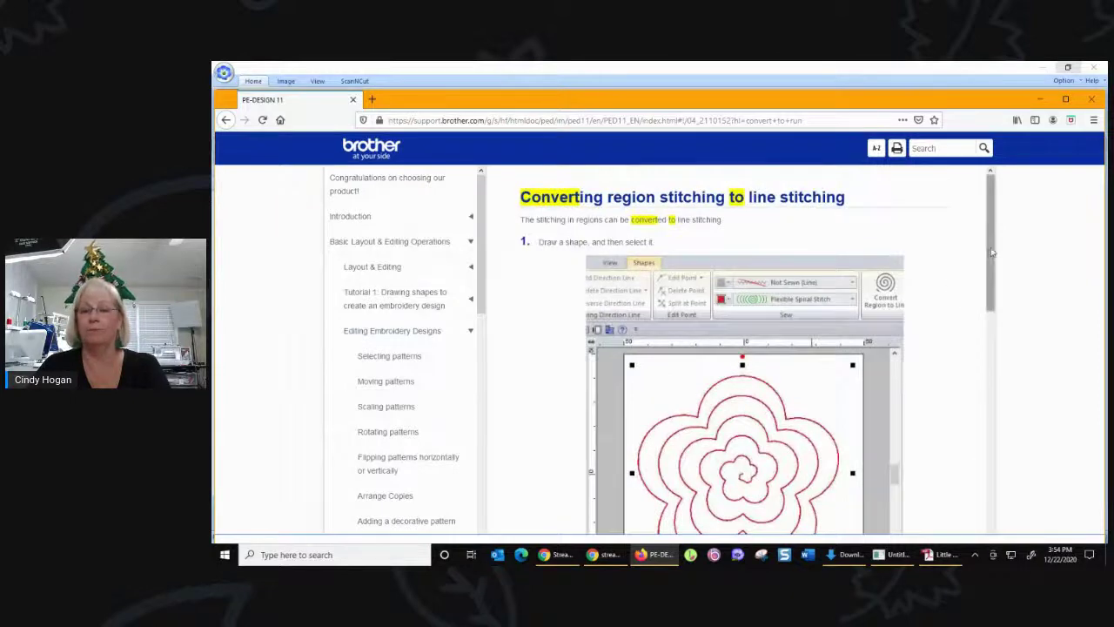
scroll(984, 304, "down", 6)
scroll(1023, 397, "down", 2)
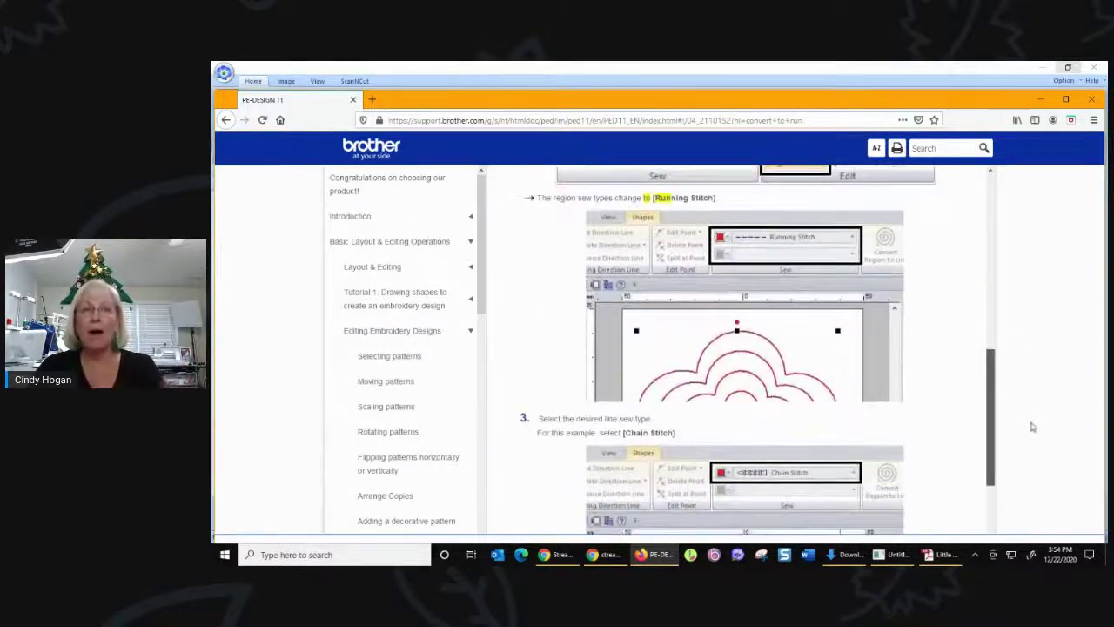
scroll(1031, 427, "down", 5)
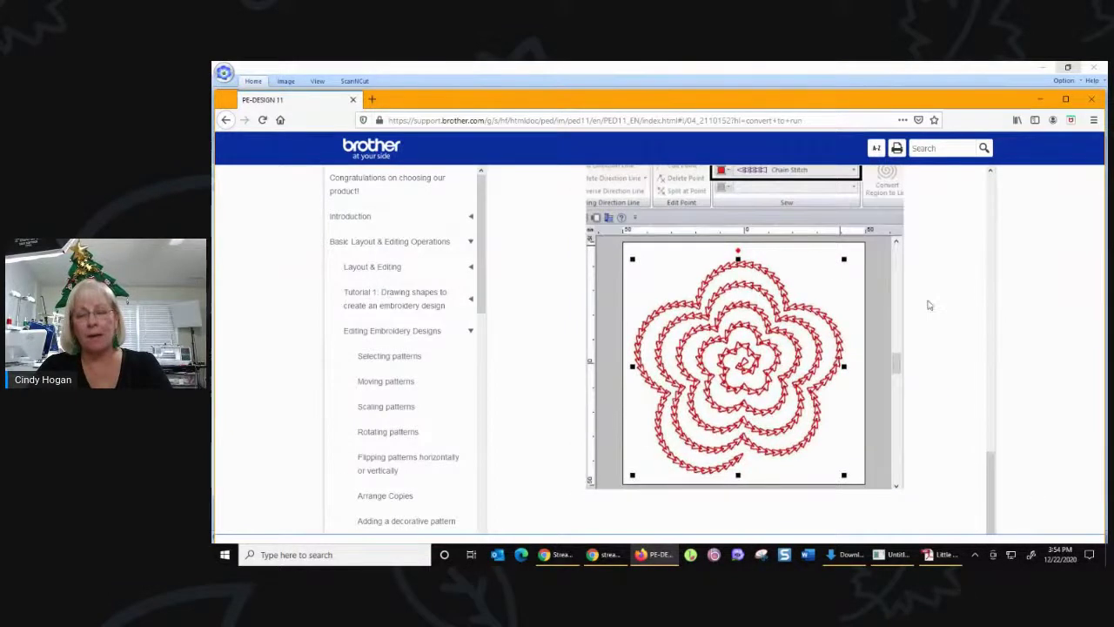
left_click(1092, 99)
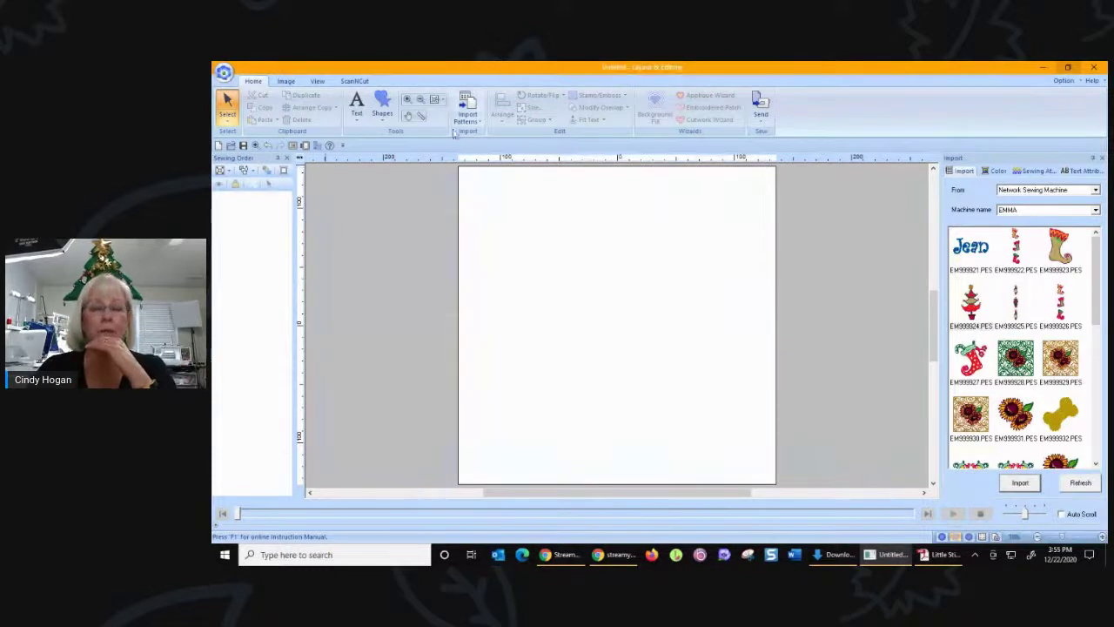
Launch Programmable Stitch Creator.
left_click(1065, 81)
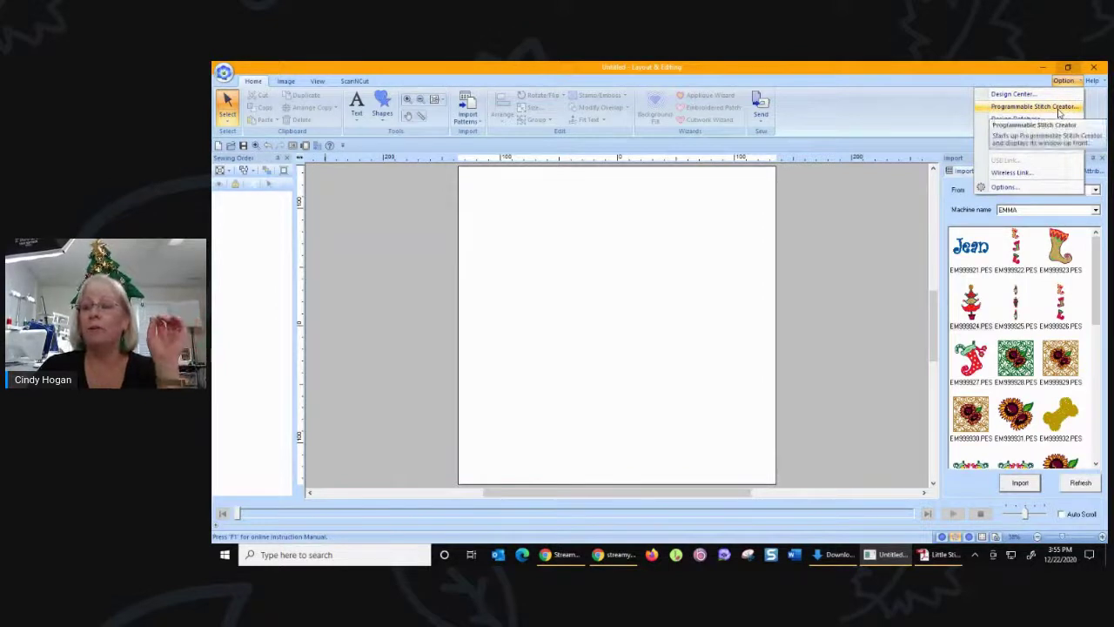
left_click(1036, 106)
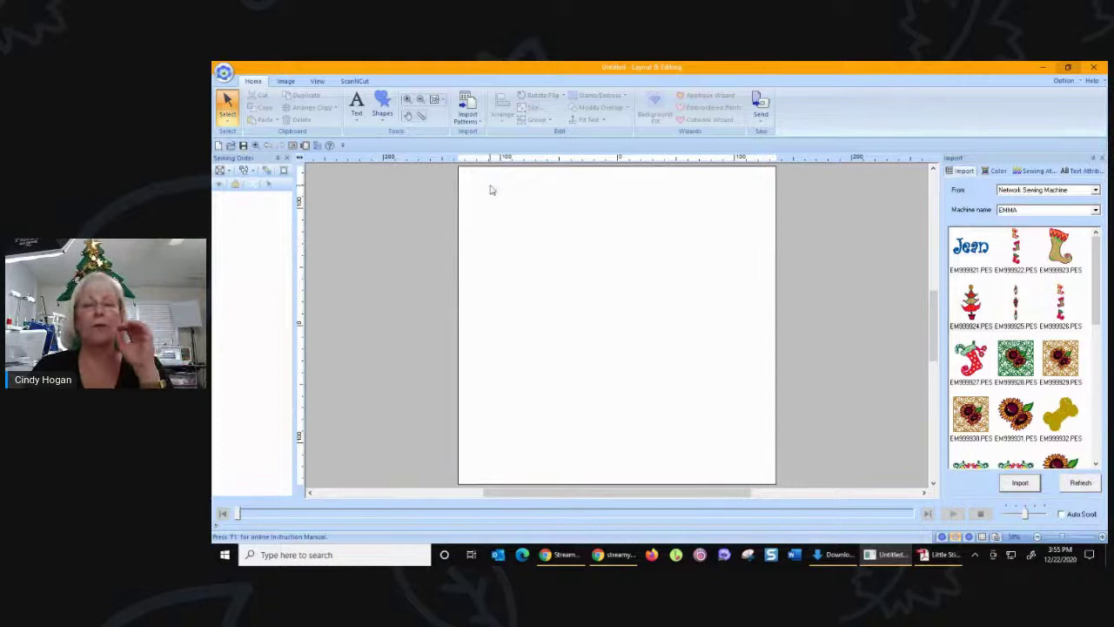
Add the decorative text "ABC" to the page in the Sample07_ClassicL font.
left_click(358, 122)
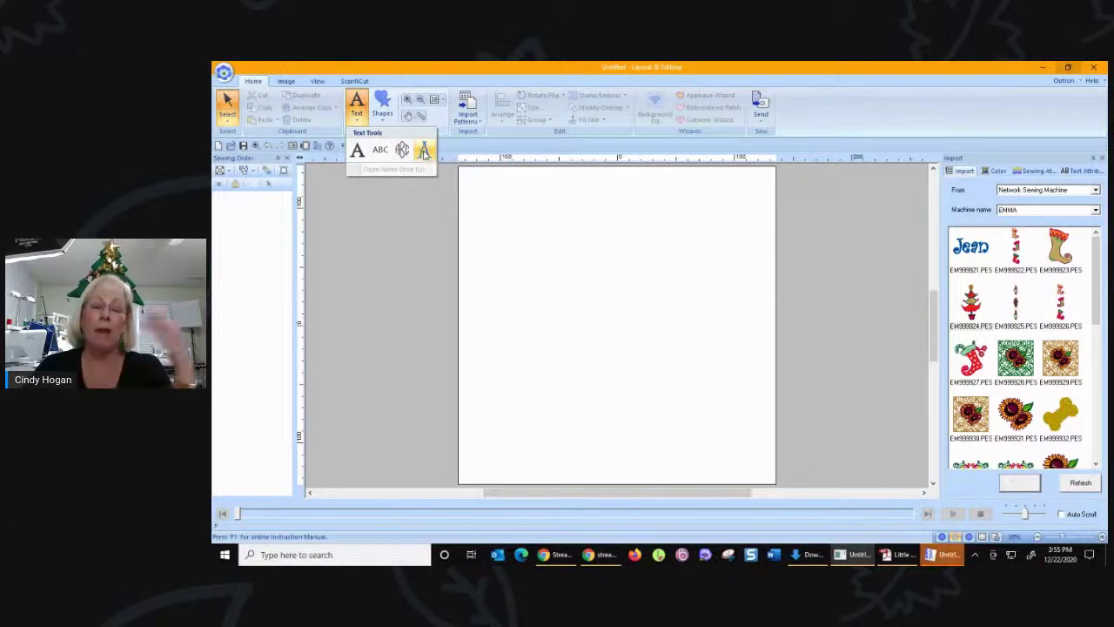
left_click(424, 150)
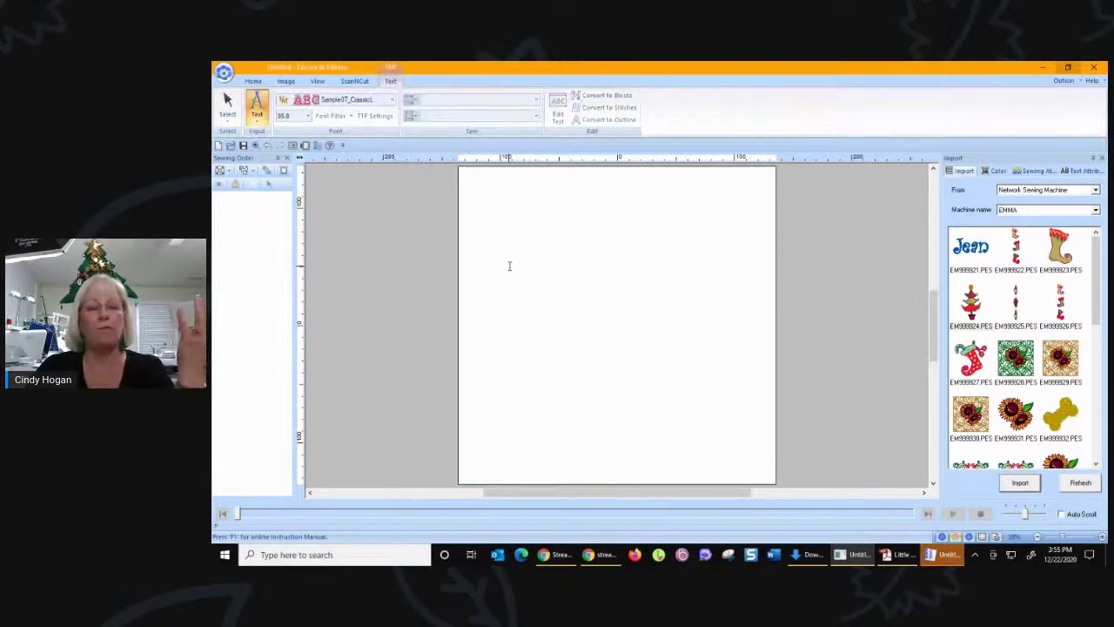
left_click(517, 304)
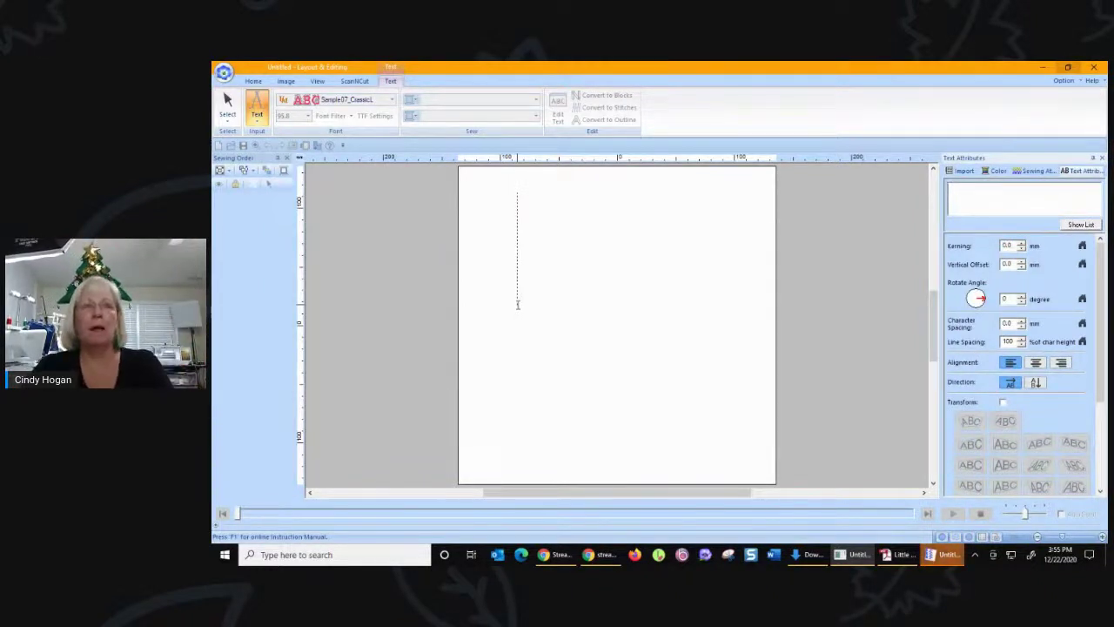
type("A")
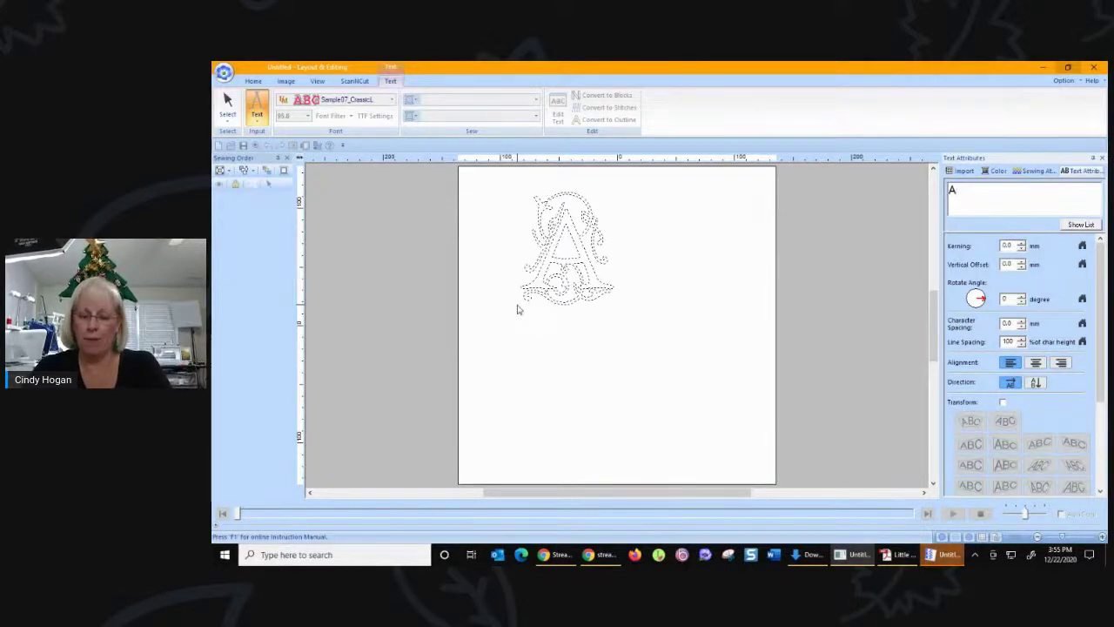
type("BC")
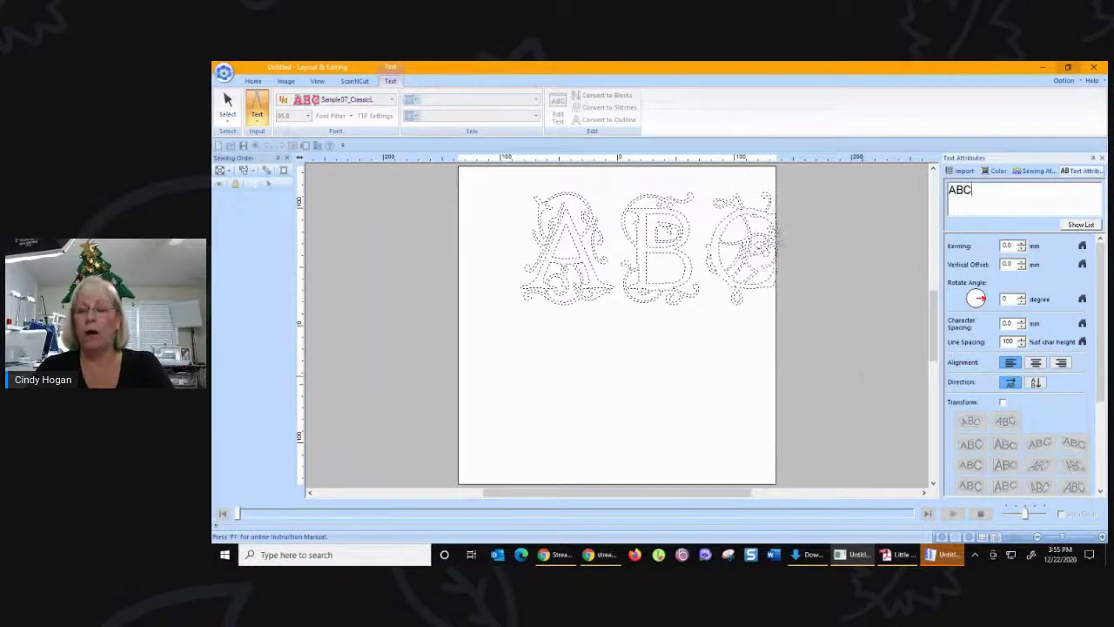
left_click(858, 369)
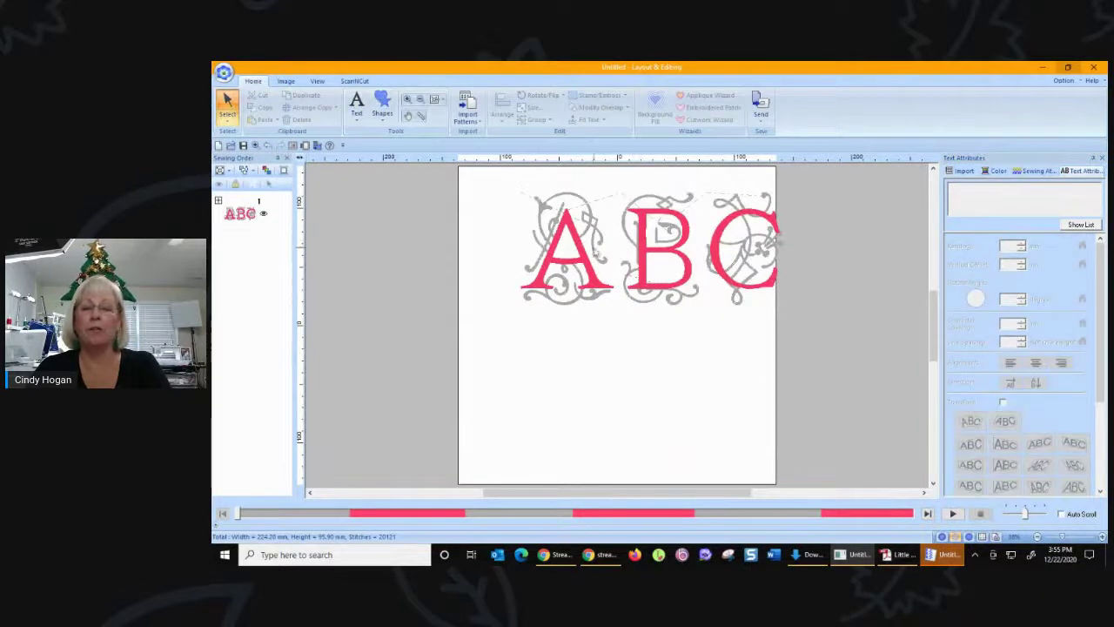
Move the ABC text fully inside the page and set its kerning to -1.1 mm.
left_click(571, 261)
left_click_drag(546, 271, 547, 272)
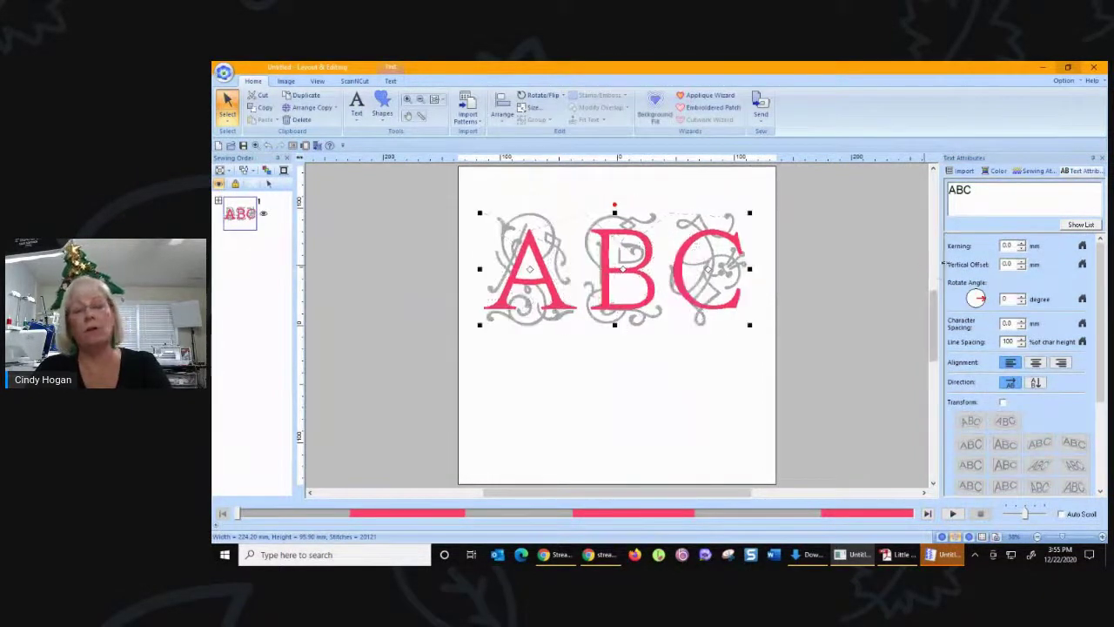
left_click(1022, 249)
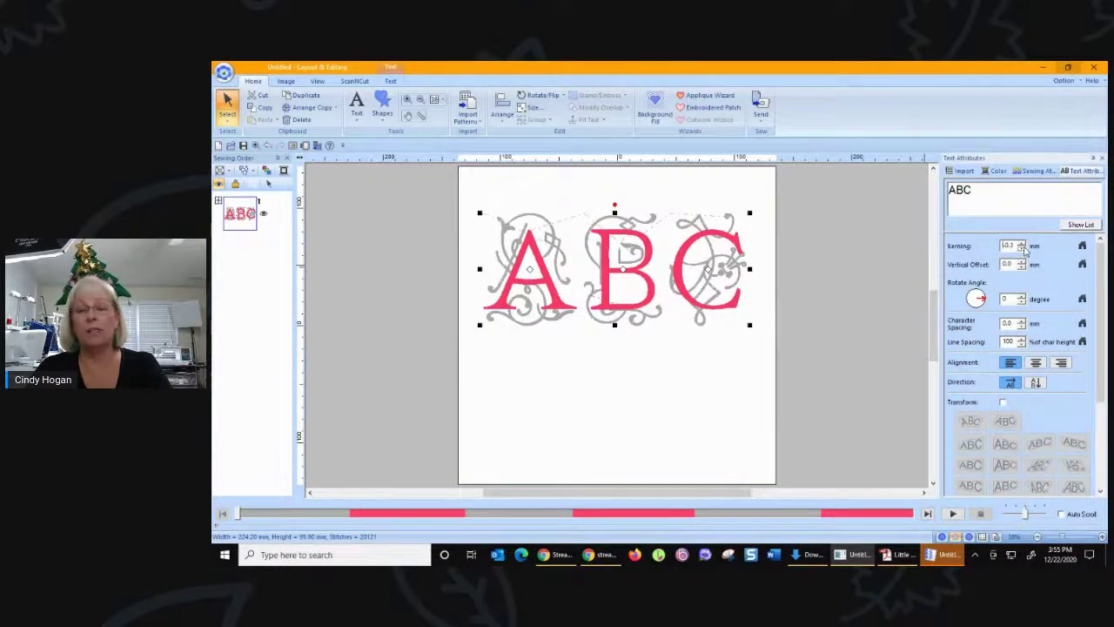
left_click(1024, 249)
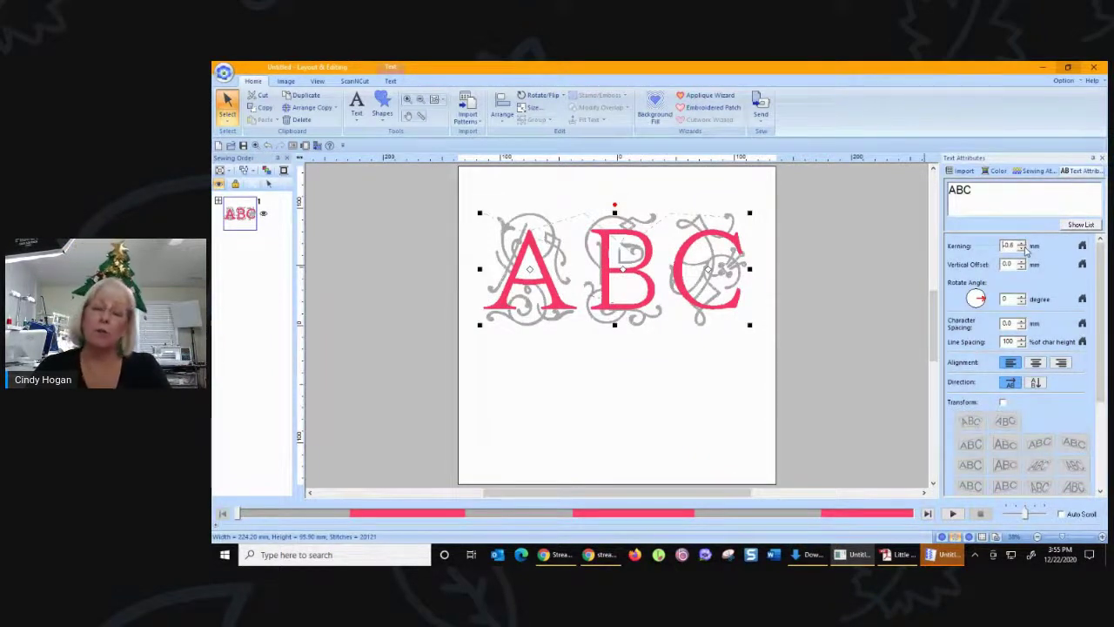
left_click(1022, 249)
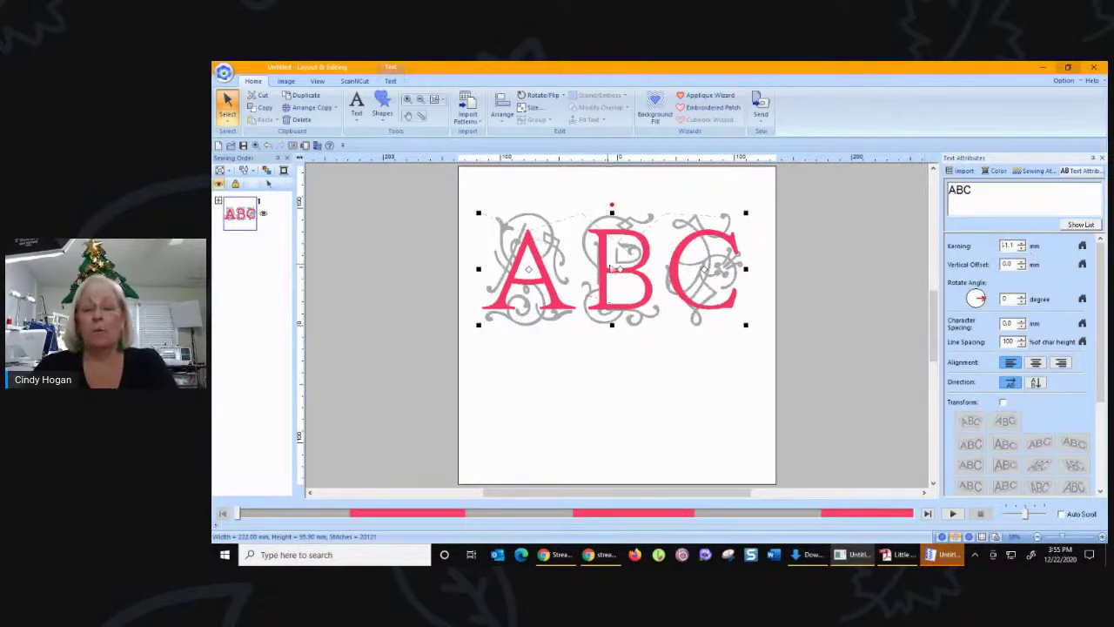
Kern the letters individually, pulling the B to about -10.7 mm and the C to about -11.2 mm.
left_click(621, 273)
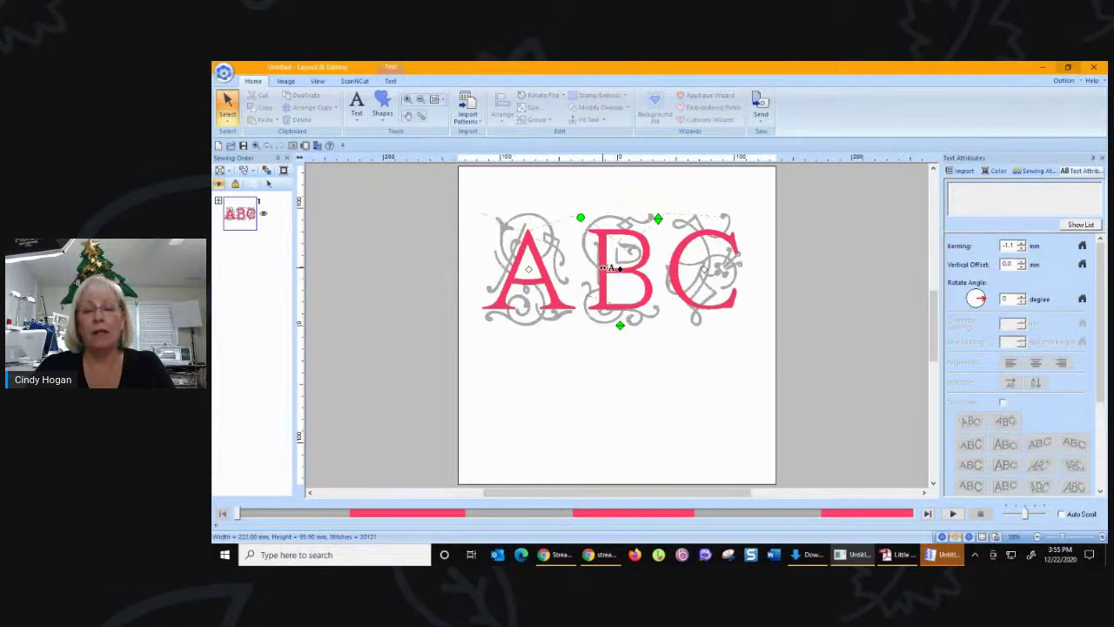
left_click_drag(601, 270, 600, 270)
left_click_drag(701, 271, 707, 273)
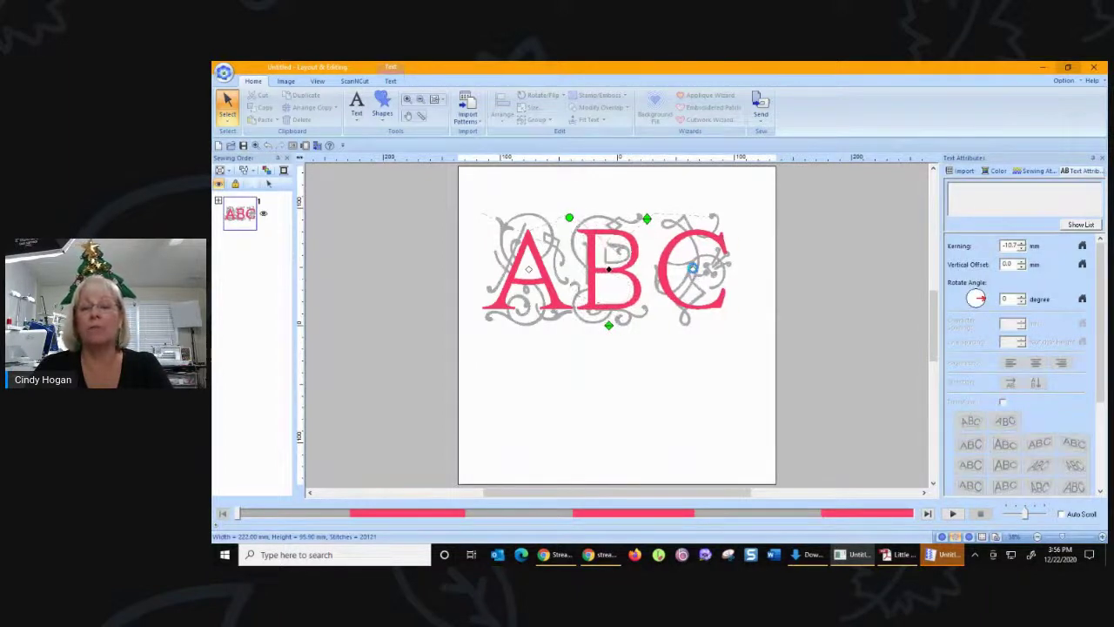
left_click(693, 271)
left_click_drag(667, 269, 655, 271)
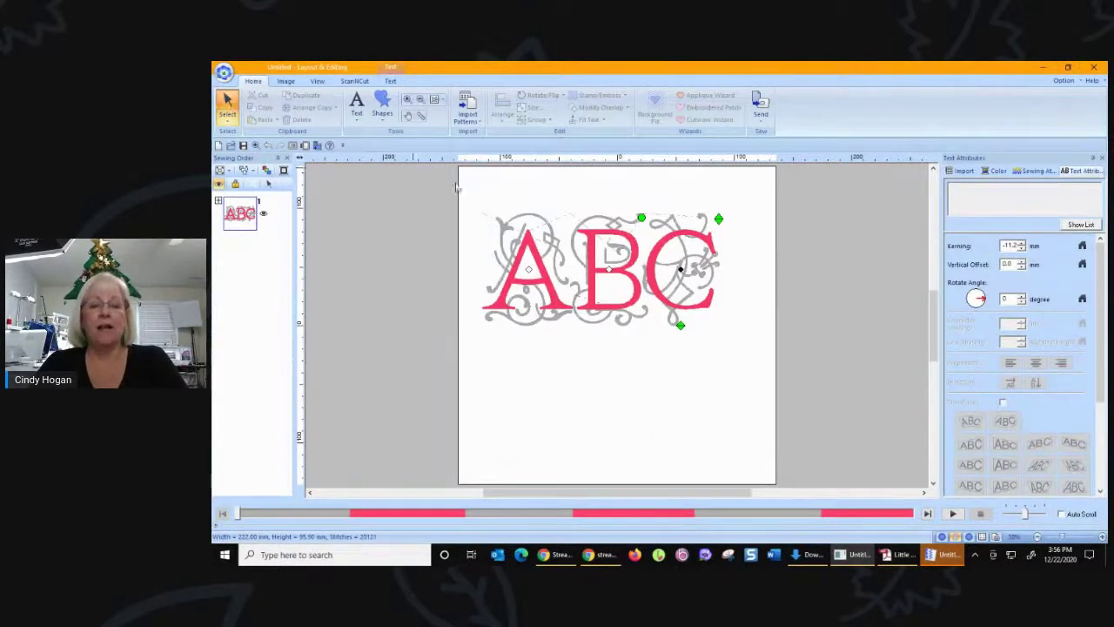
left_click_drag(439, 190, 833, 402)
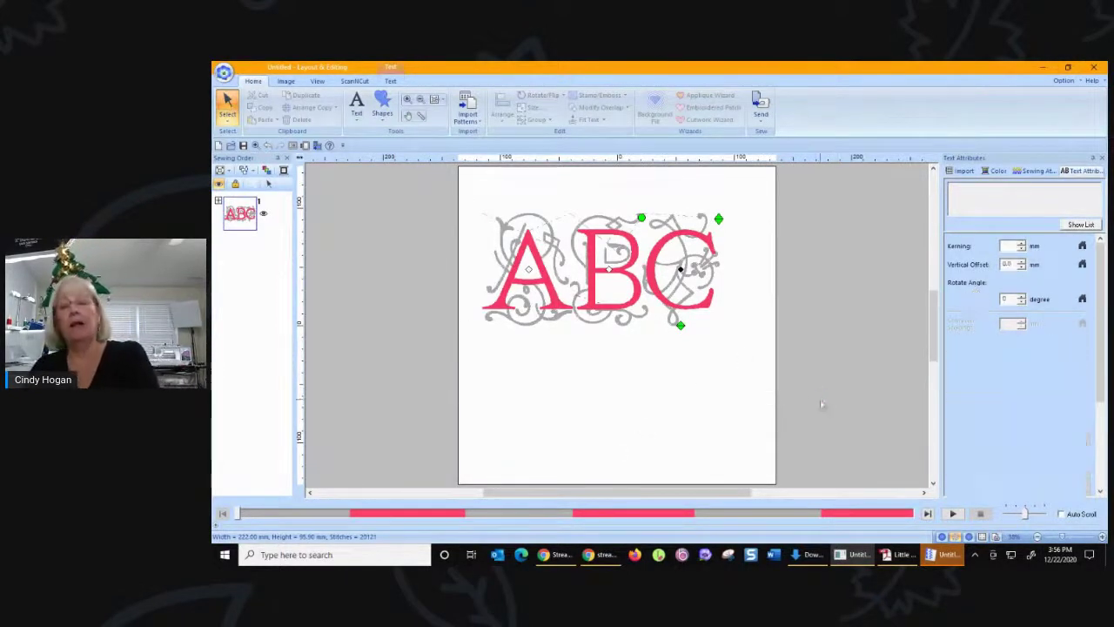
Switch to Programmable Stitch Creator, close the pattern preview, and start a new decorative fill pattern.
left_click(940, 554)
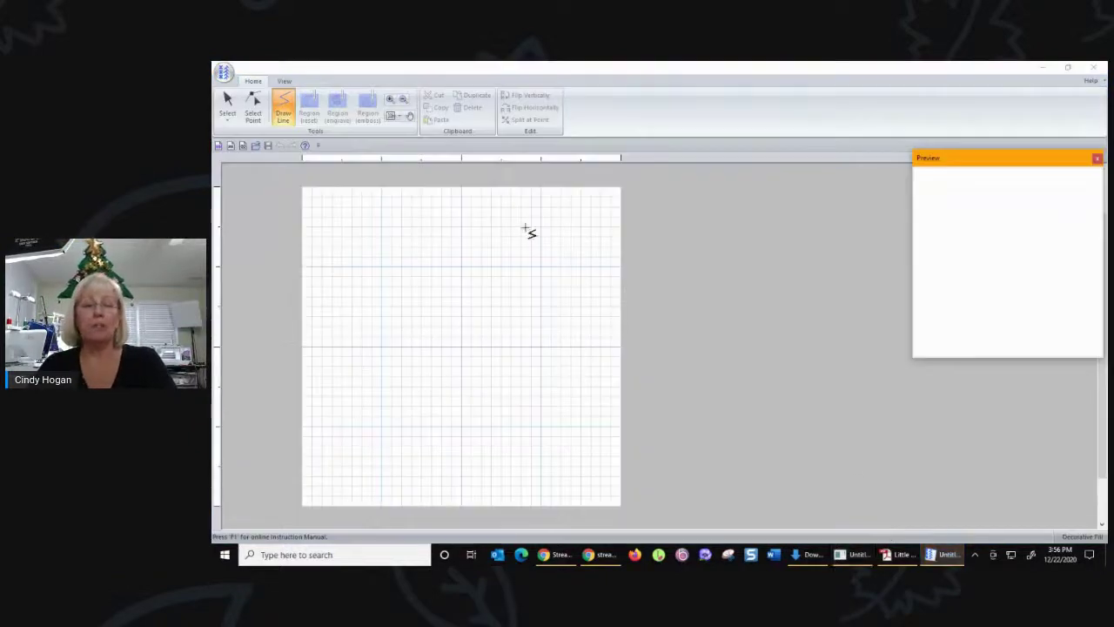
left_click(1097, 159)
left_click(224, 72)
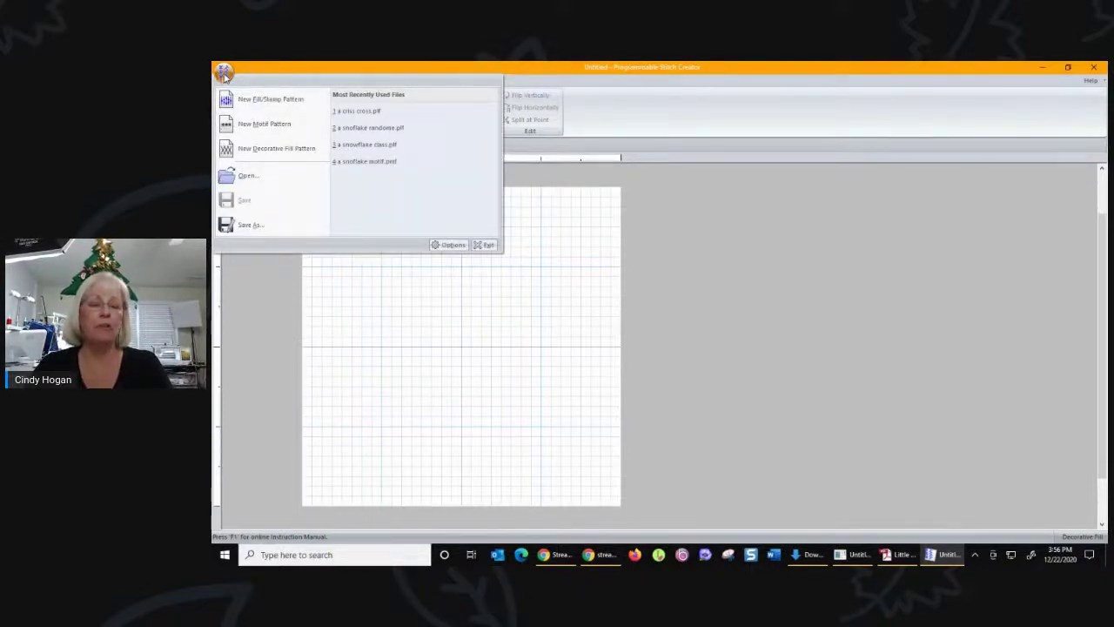
left_click(233, 152)
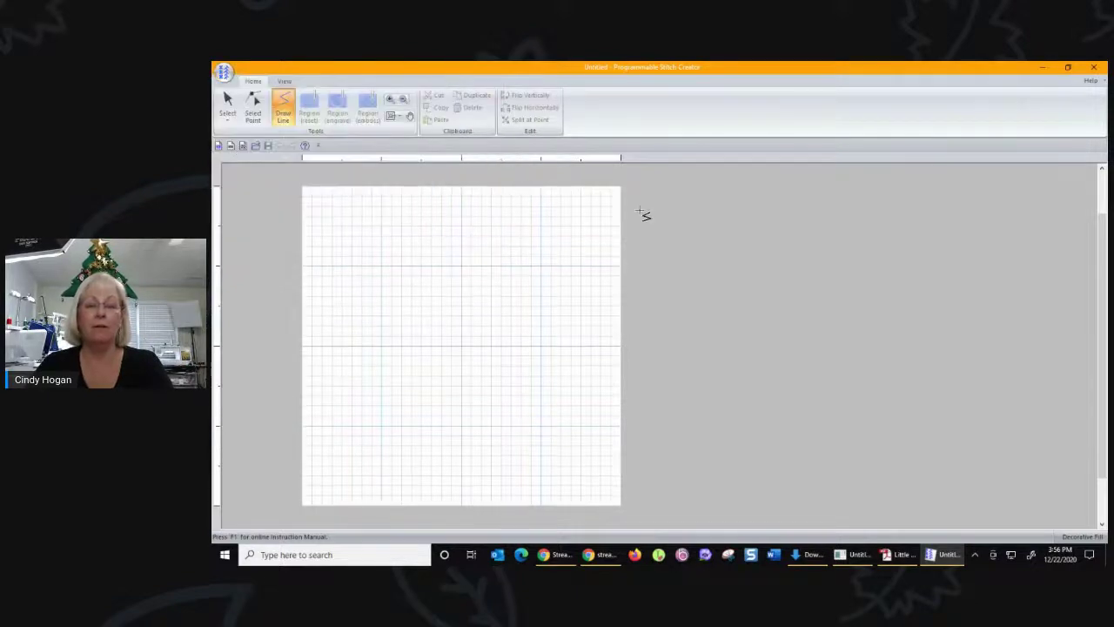
Draw a freeform zigzag polyline across the whole grid, ending at the lower-right corner of the pattern area.
left_click(305, 269)
left_click(380, 187)
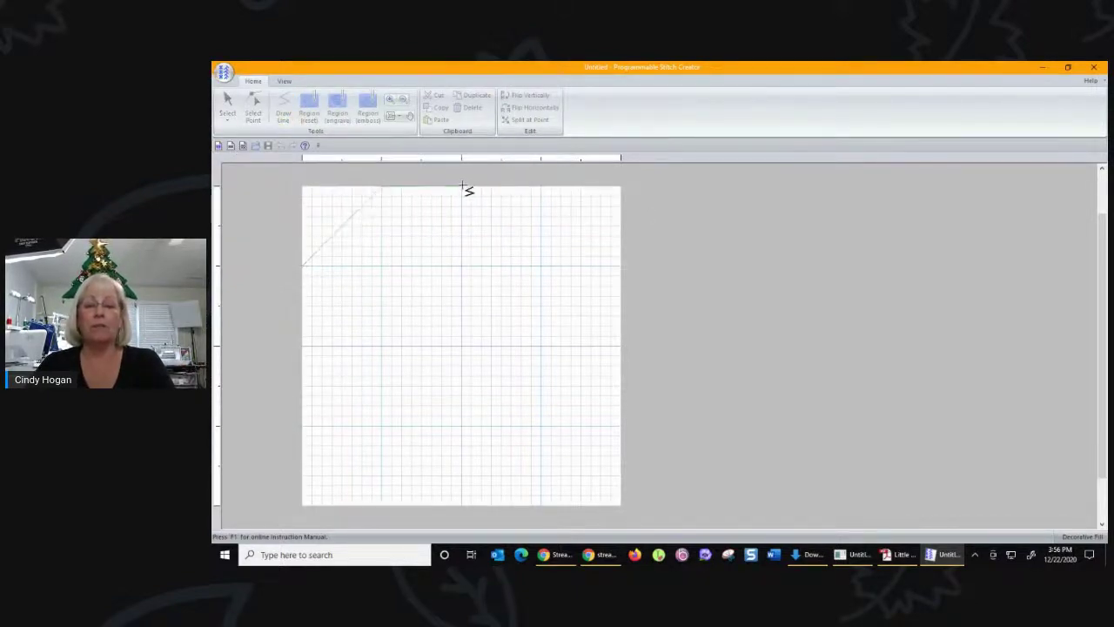
left_click(540, 265)
left_click(616, 192)
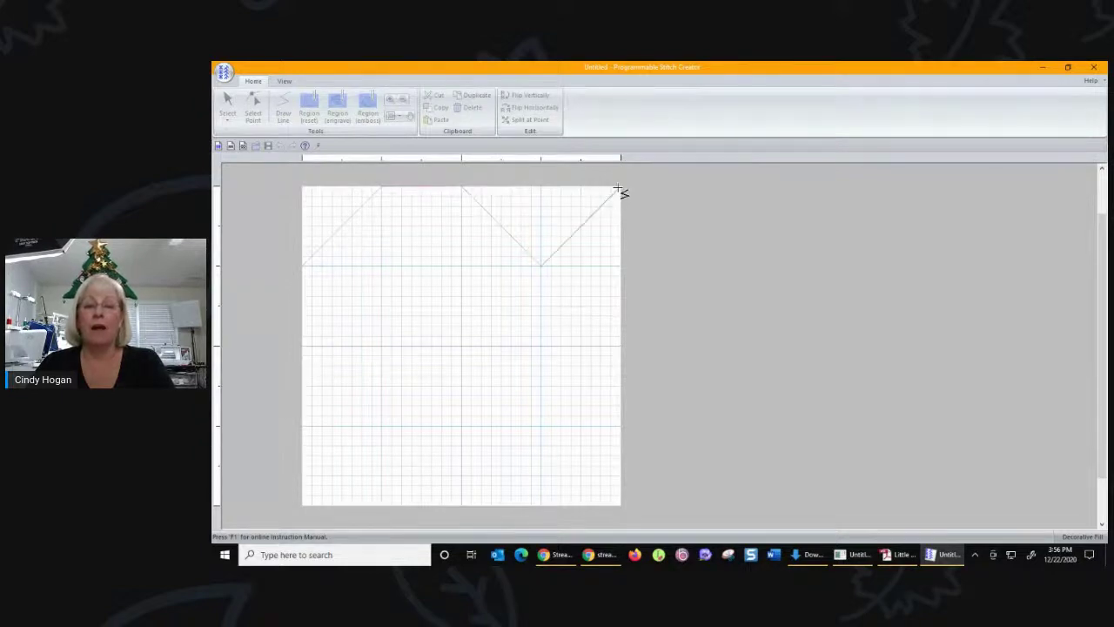
left_click(621, 504)
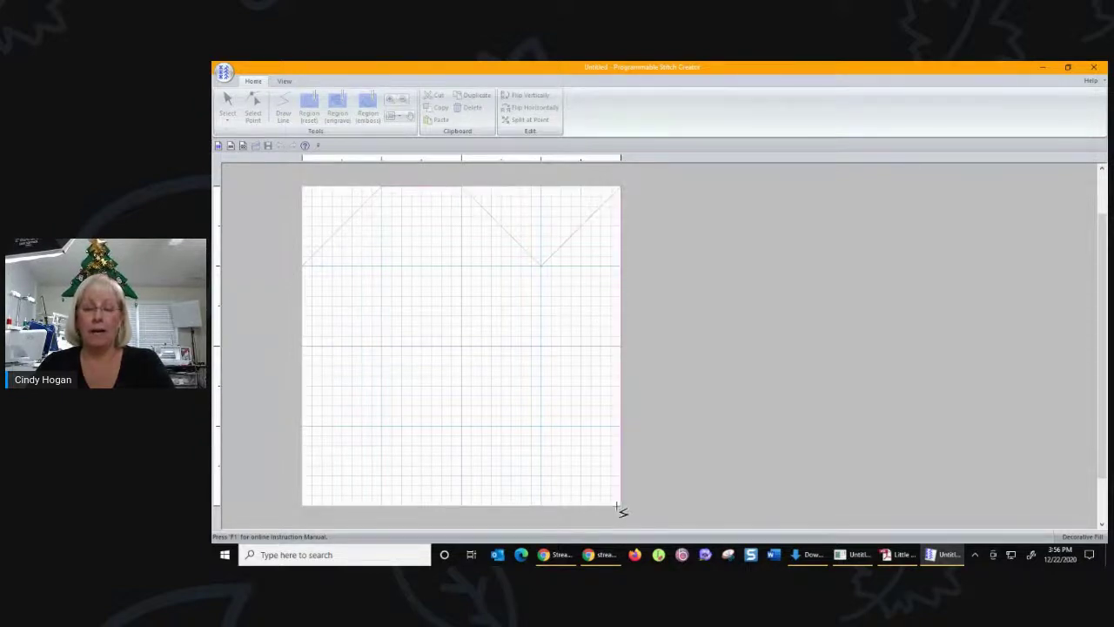
left_click(460, 426)
left_click(304, 504)
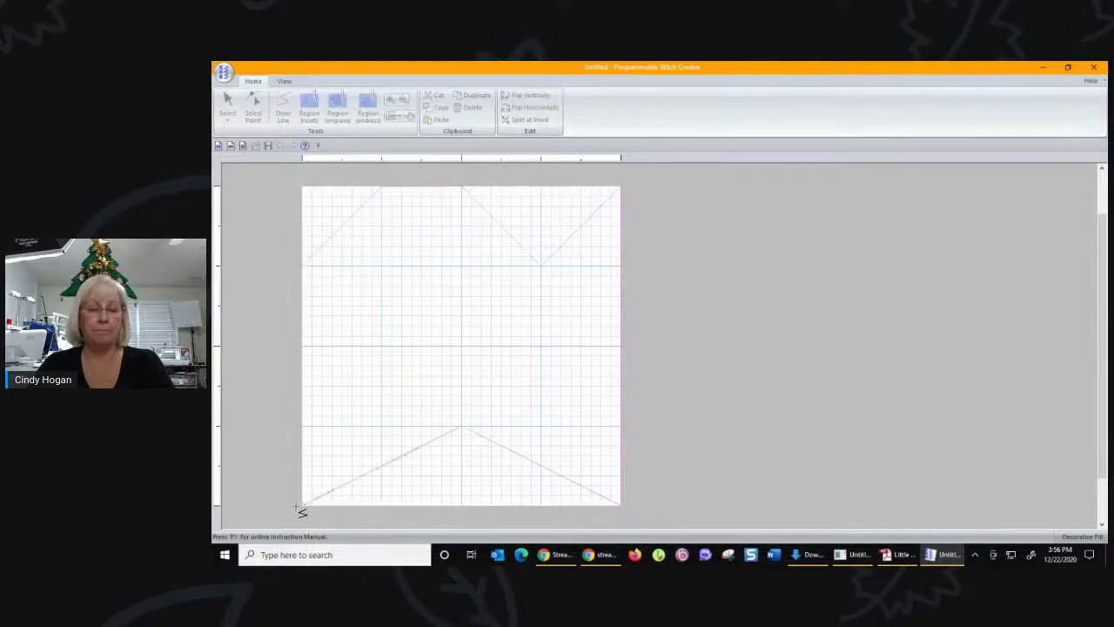
left_click(303, 348)
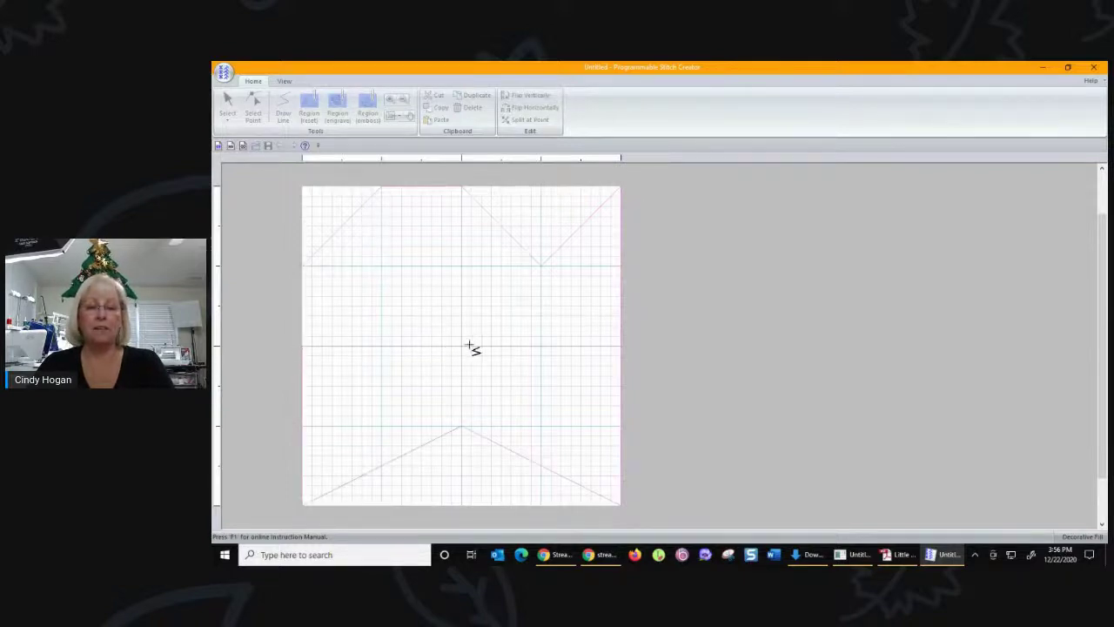
left_click(462, 186)
left_click(303, 261)
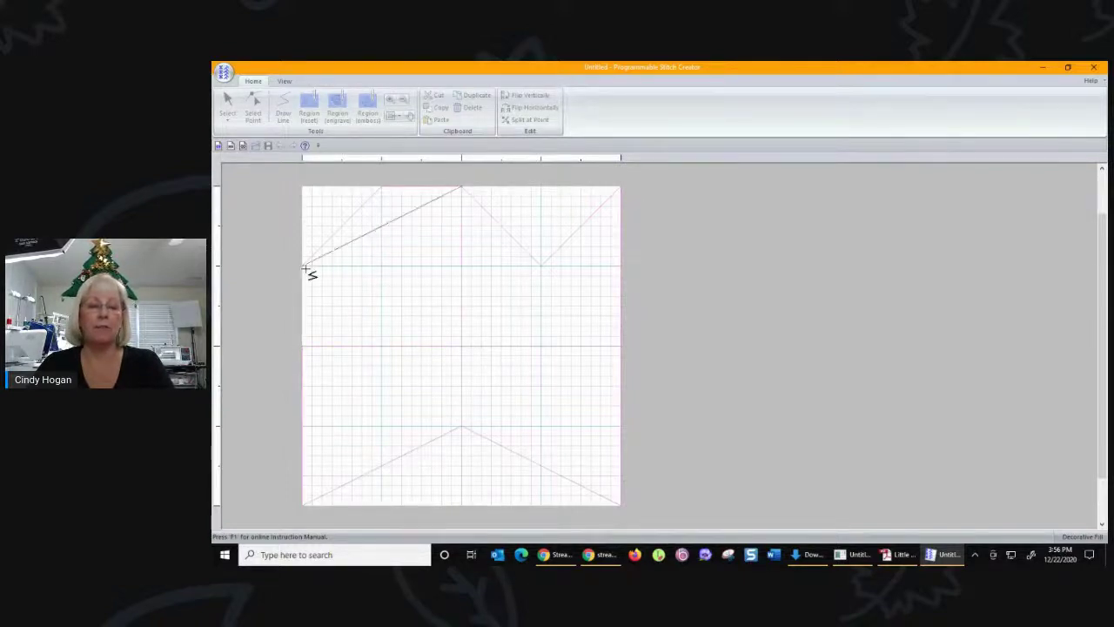
left_click(311, 187)
left_click(618, 504)
double_click(619, 505)
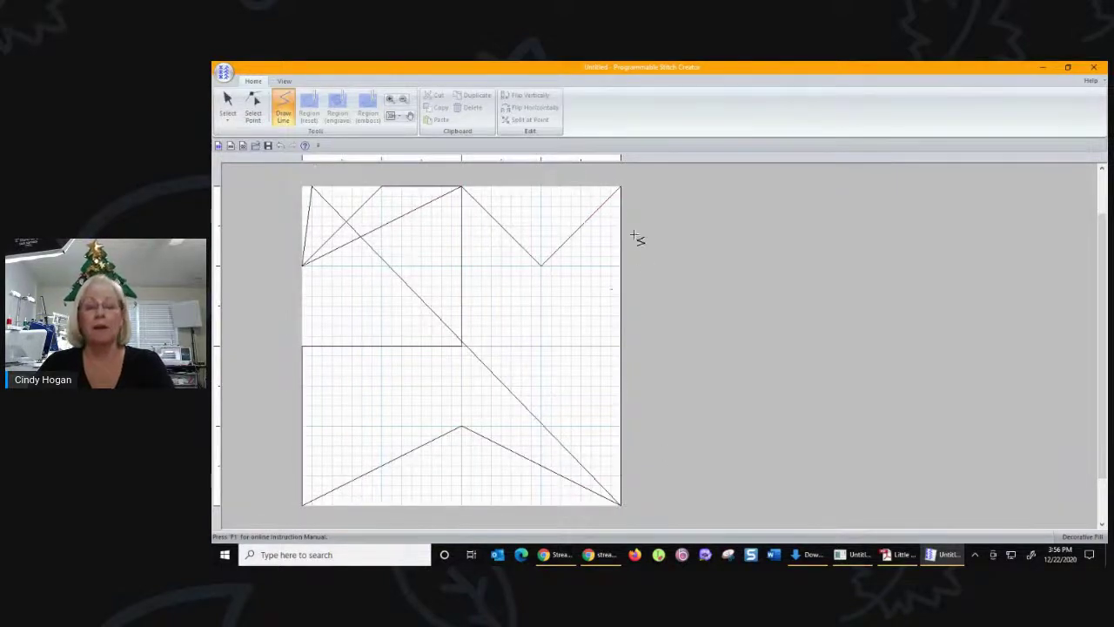
Show the preview window again and move it closer to the drawing grid.
left_click(287, 82)
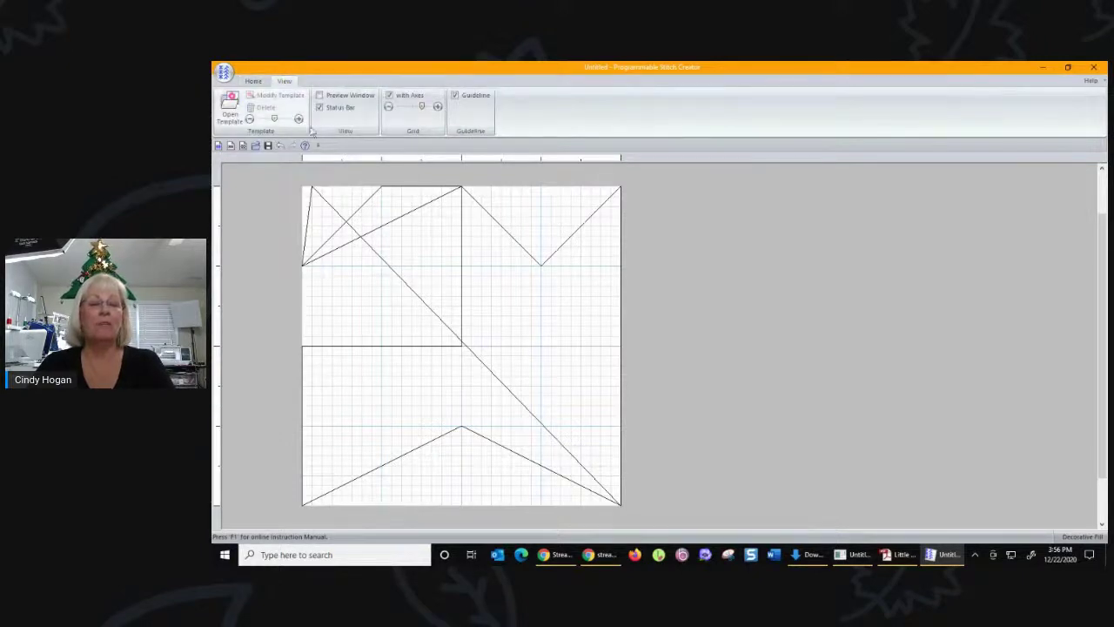
left_click(320, 95)
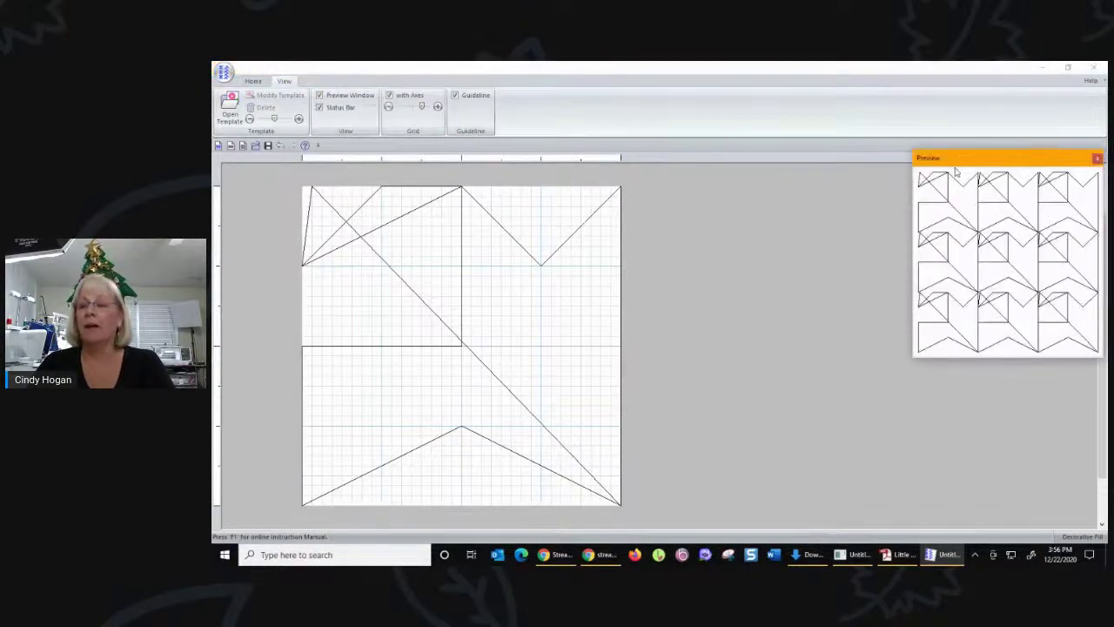
left_click_drag(955, 163, 860, 187)
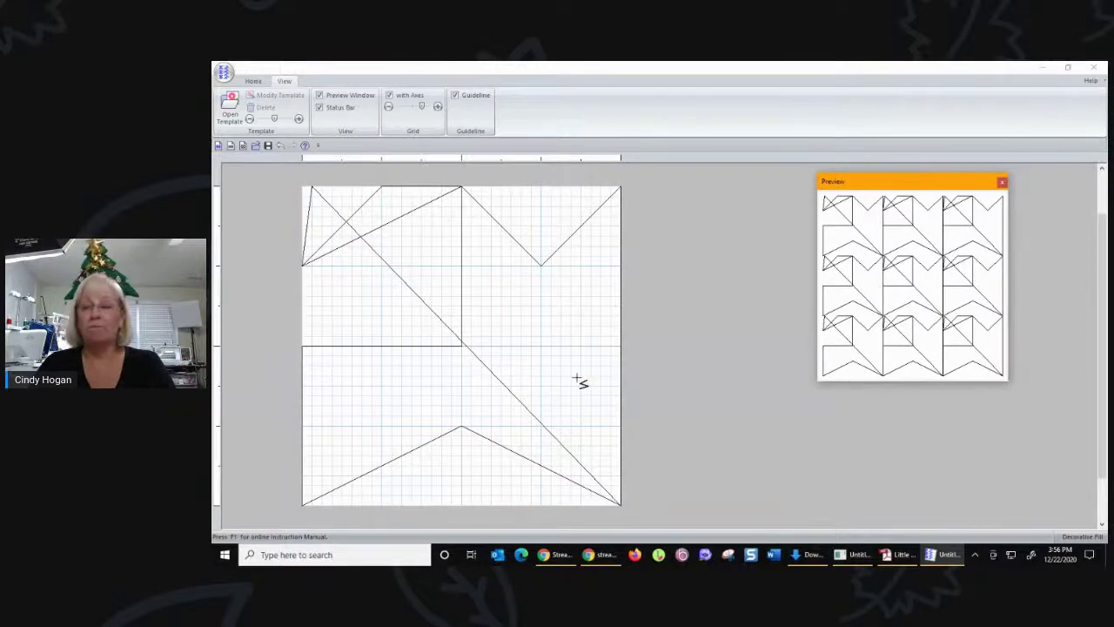
Delete all the lines drawn on the pattern grid.
left_click(253, 81)
left_click(227, 105)
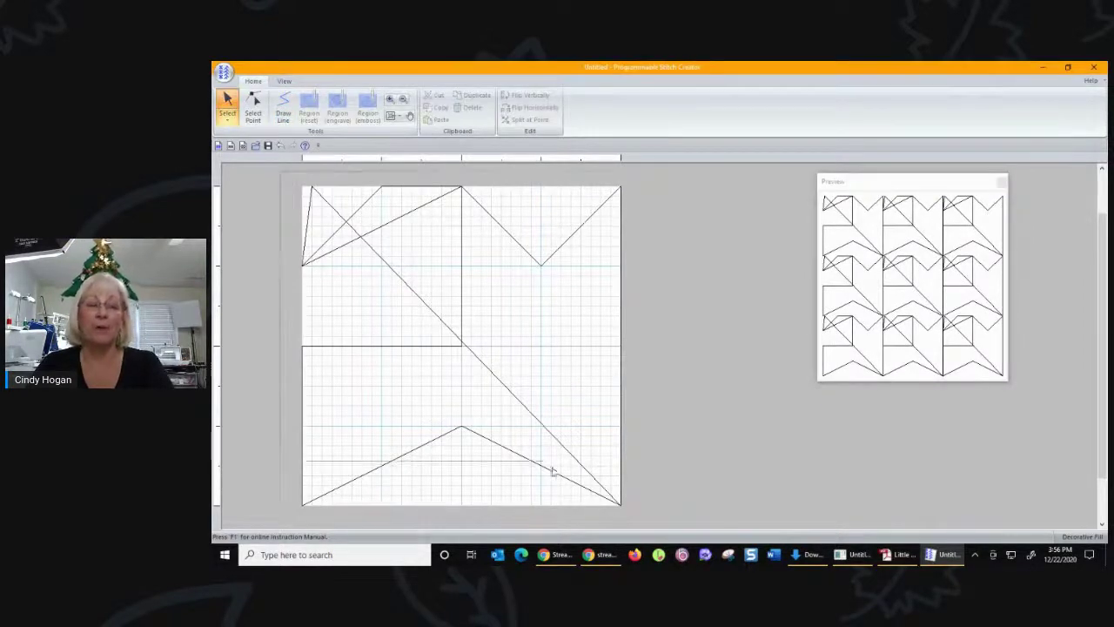
key("ctrl+a")
key("Delete")
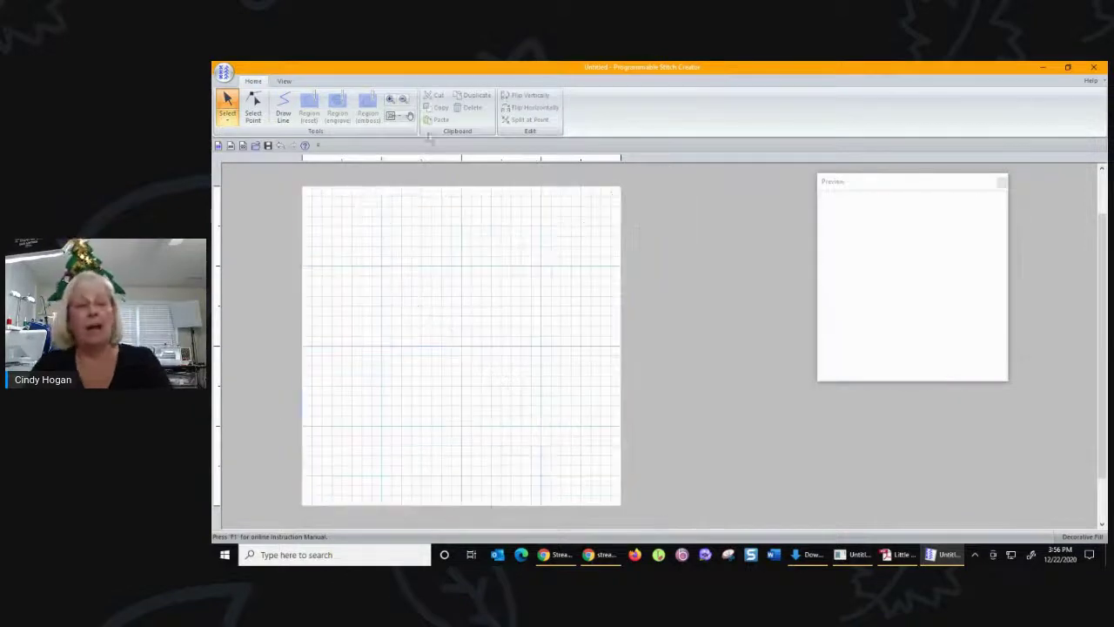
Draw a closed square outline along the four outer edges of the pattern grid.
left_click(283, 109)
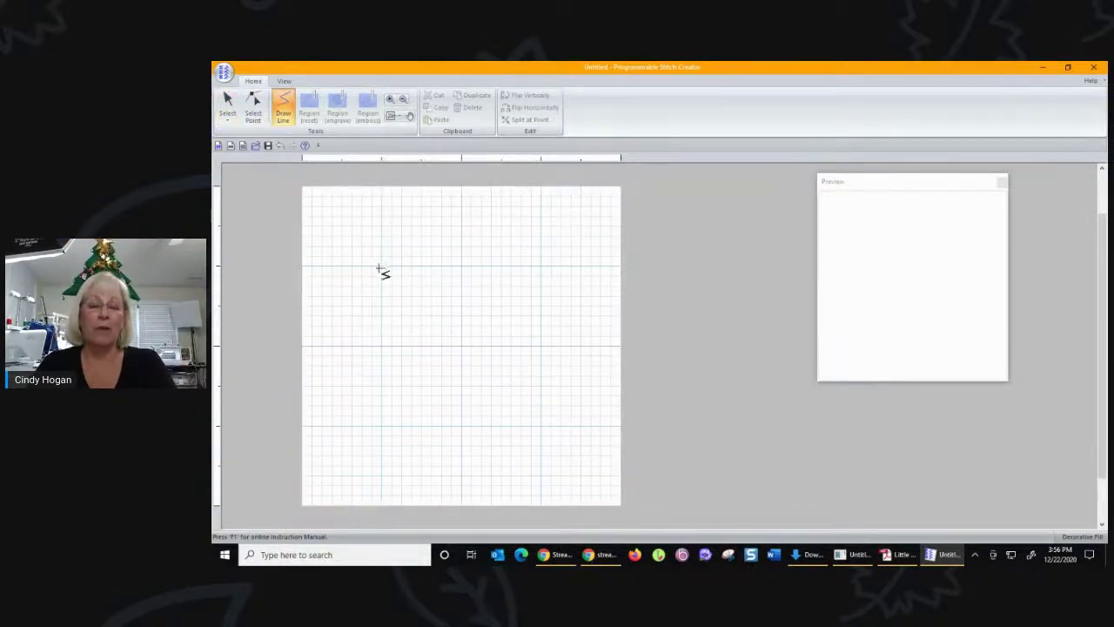
left_click(301, 188)
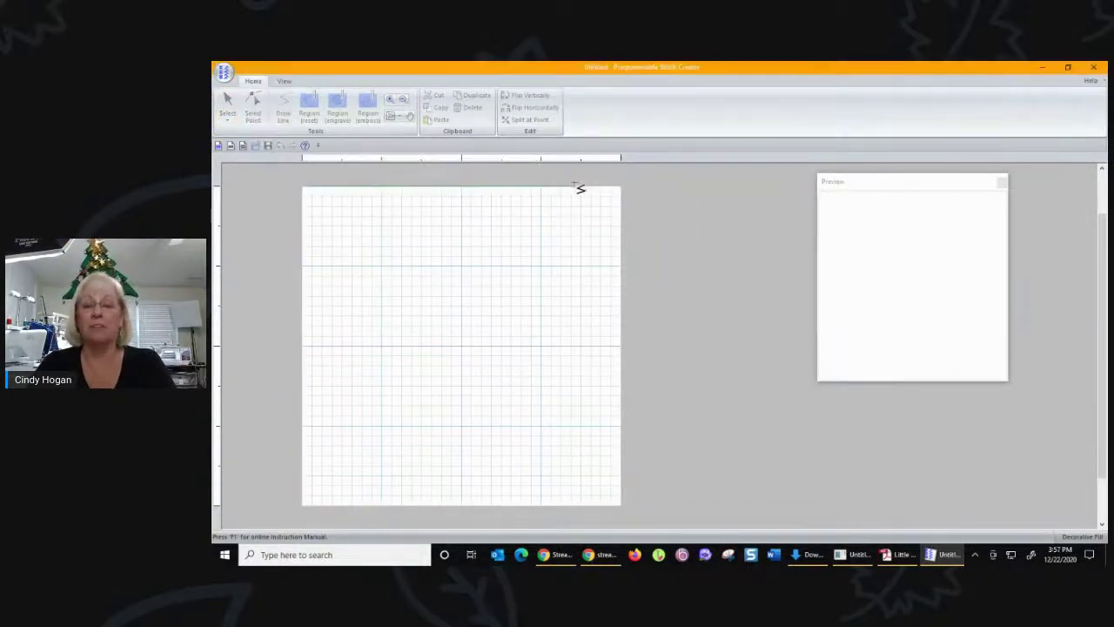
left_click(620, 188)
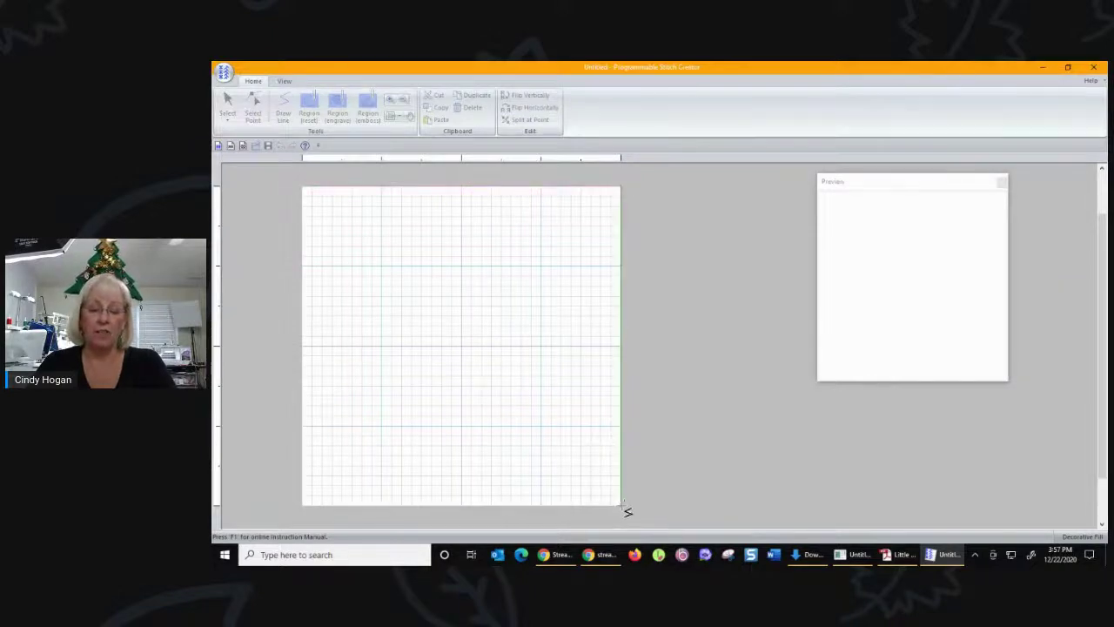
left_click(620, 506)
left_click(302, 505)
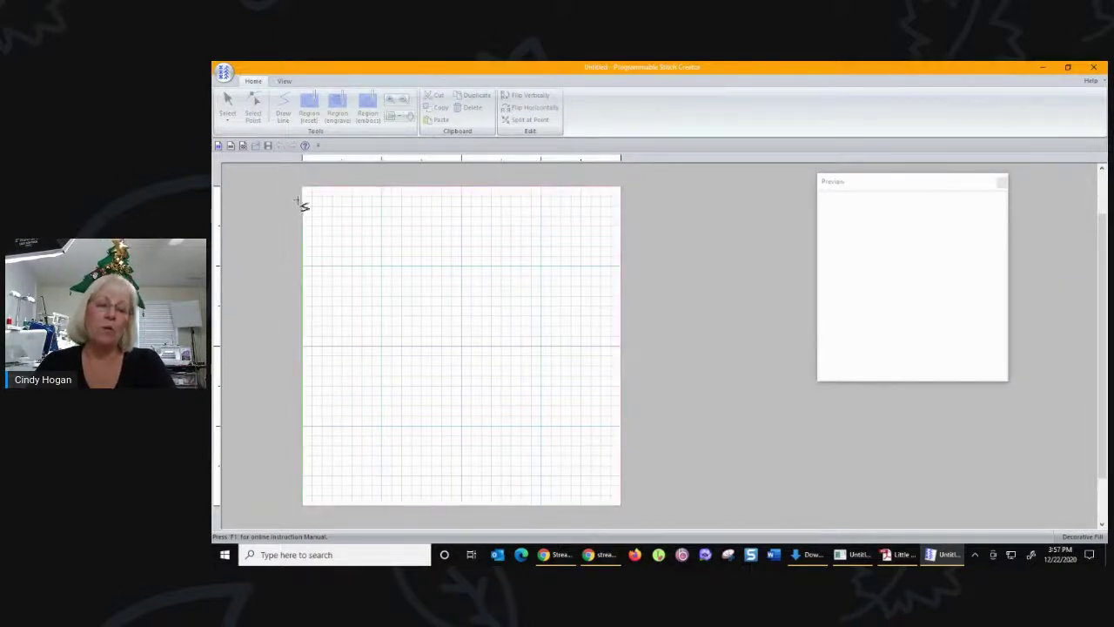
left_click(302, 188)
Draw a centred square half the width of the grid, with its corners on the major grid line intersections.
mouse_move(381, 267)
left_mouse_down()
mouse_move(552, 266)
mouse_move(540, 266)
left_mouse_up()
left_click_drag(523, 439, 542, 428)
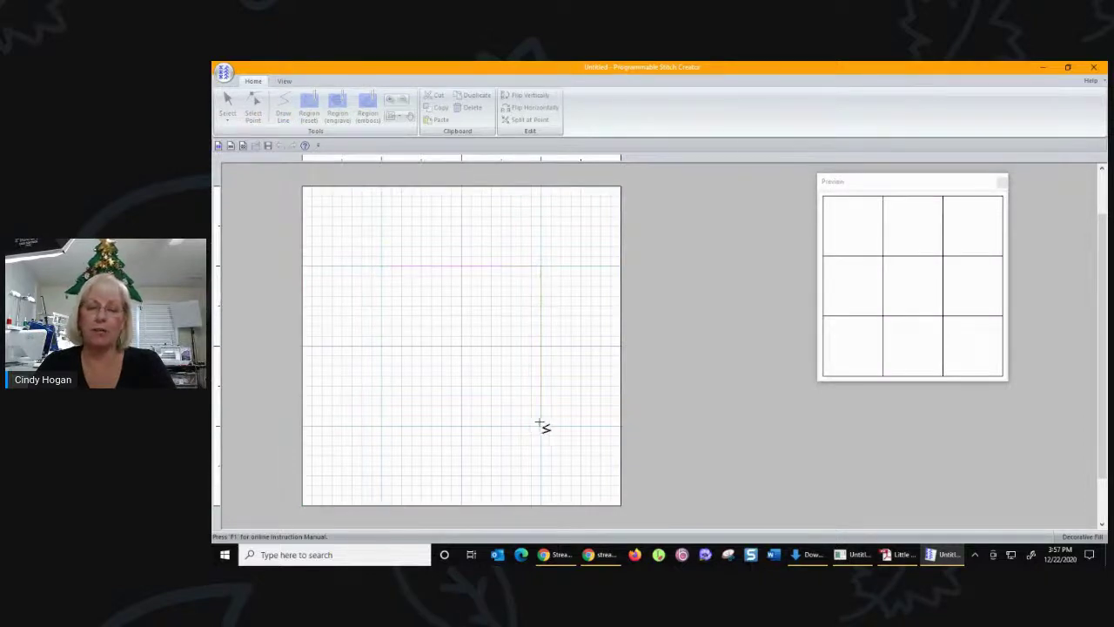
left_click(382, 266)
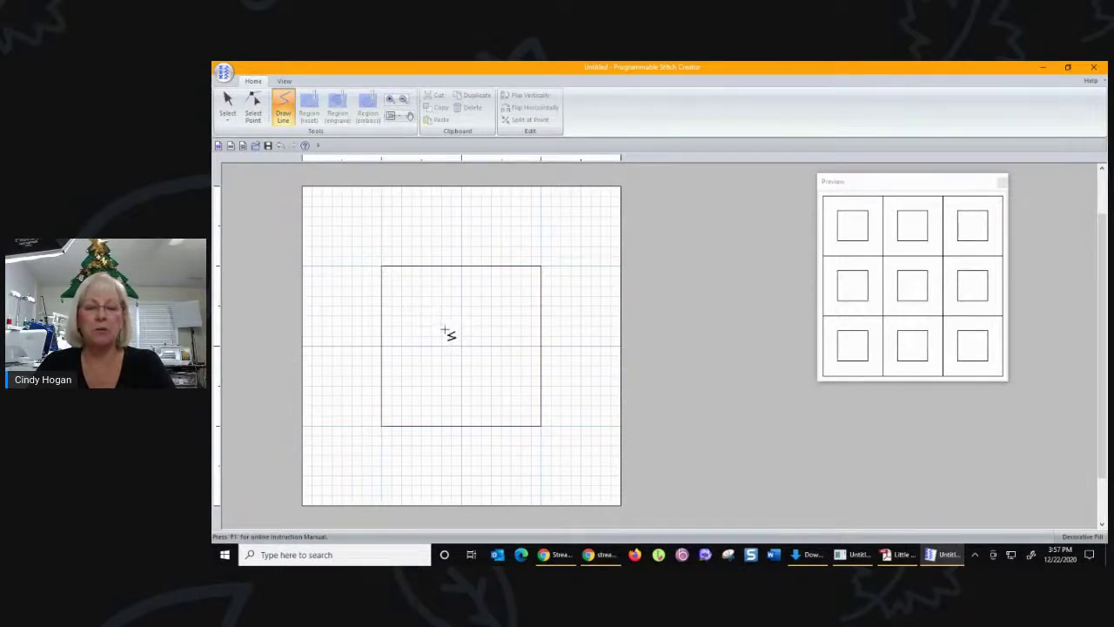
Draw a small closed square about four grid cells wide around the centre of the pattern.
left_click(446, 332)
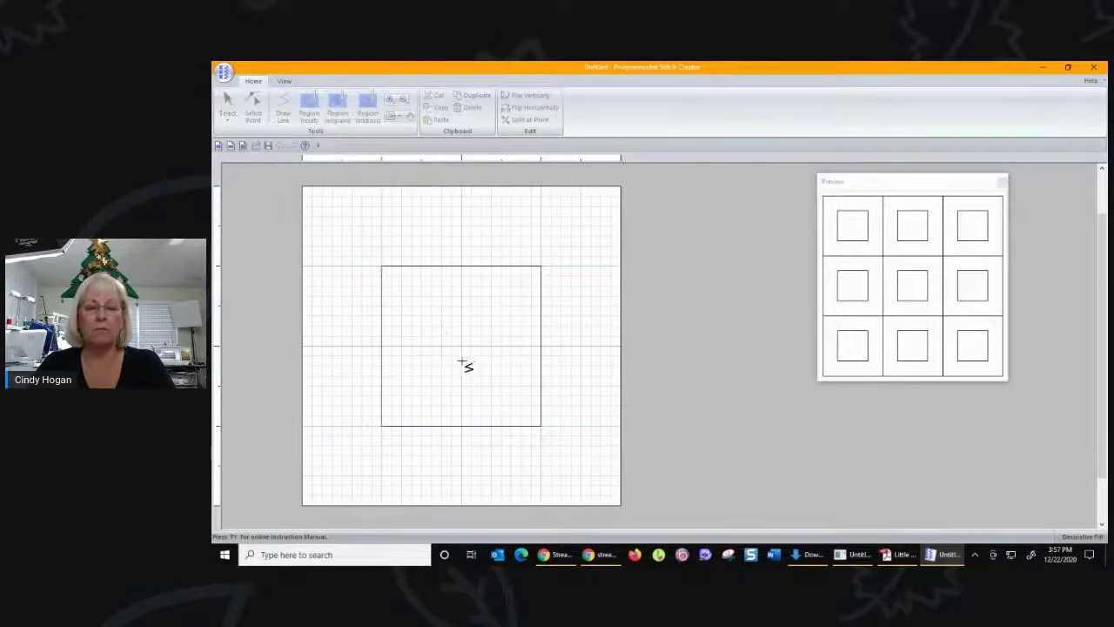
left_click(443, 366)
left_click(481, 365)
left_click(482, 327)
left_click(442, 326)
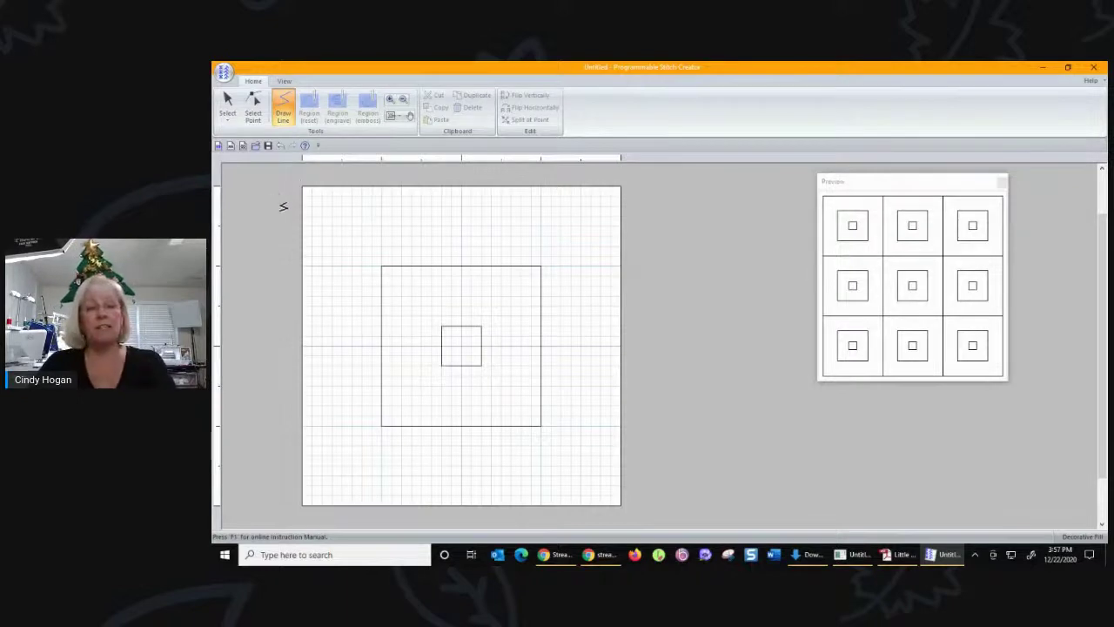
Draw both corner-to-corner diagonals plus the horizontal and vertical centre lines across the pattern.
left_click_drag(304, 189, 620, 506)
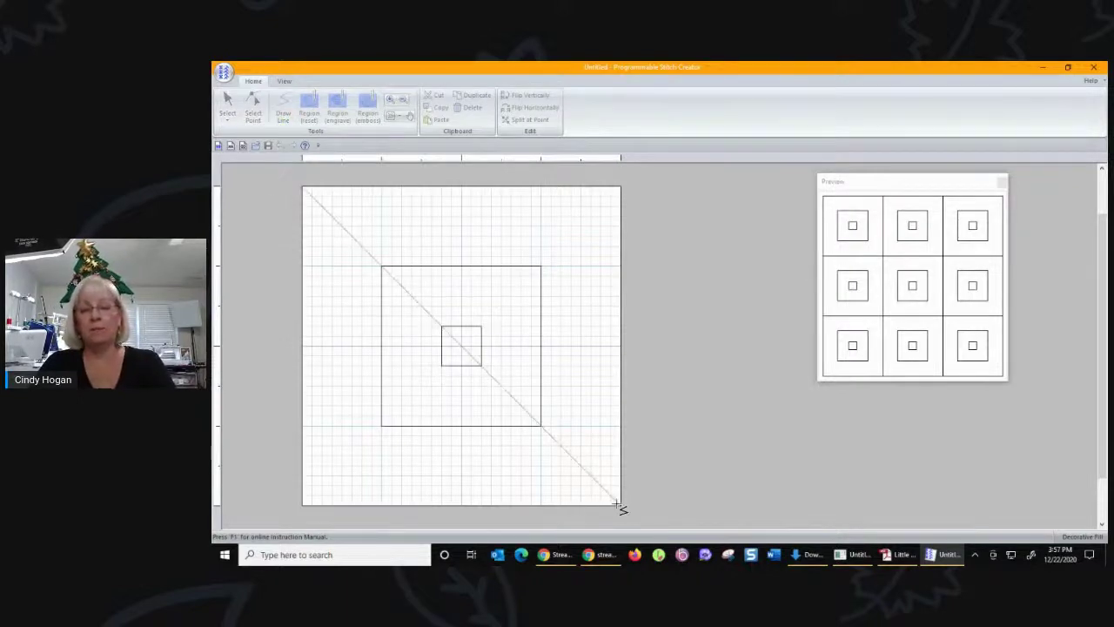
mouse_move(304, 512)
left_mouse_down()
mouse_move(554, 212)
mouse_move(622, 190)
left_mouse_up()
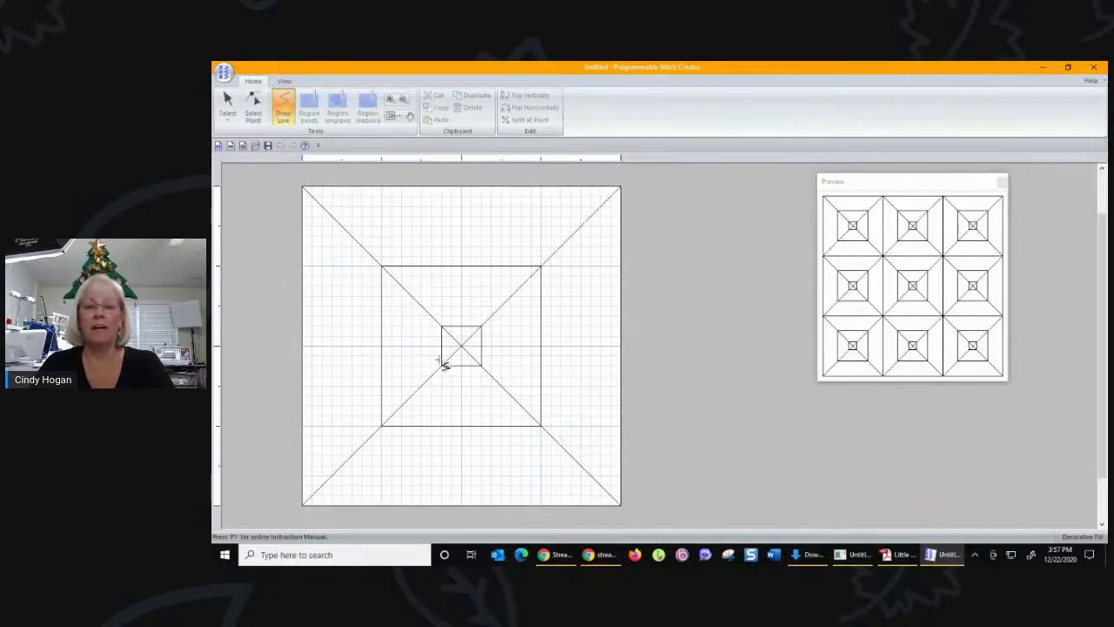
mouse_move(305, 345)
left_mouse_down()
mouse_move(591, 337)
mouse_move(618, 347)
left_mouse_up()
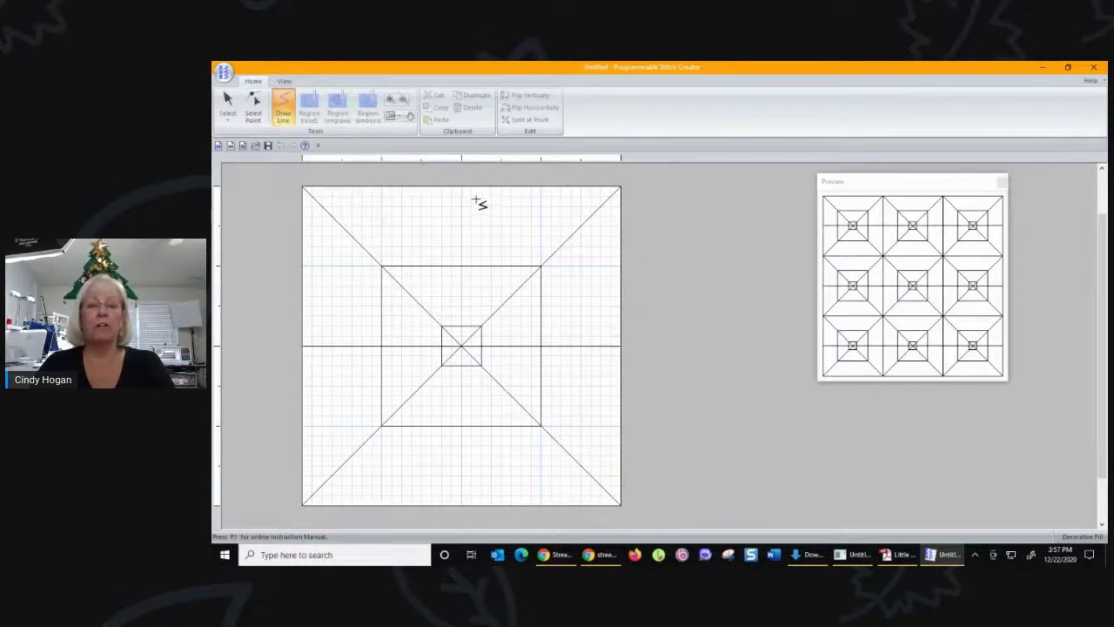
left_click_drag(464, 189, 461, 505)
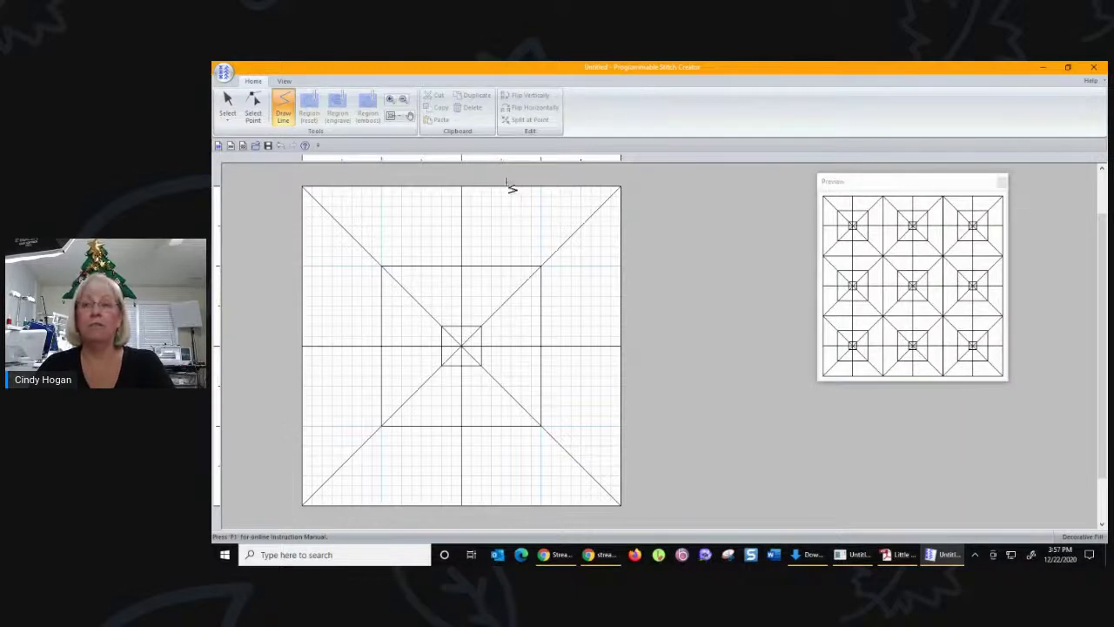
Save the decorative fill pattern as "a FBLive" in the Pattern folder.
left_click(224, 71)
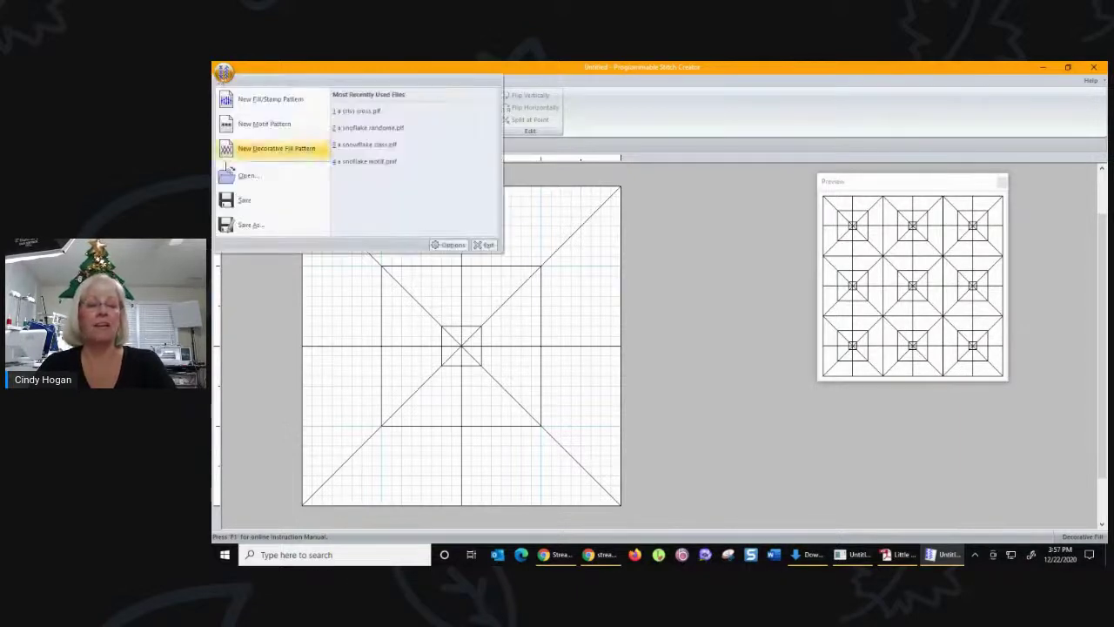
left_click(228, 224)
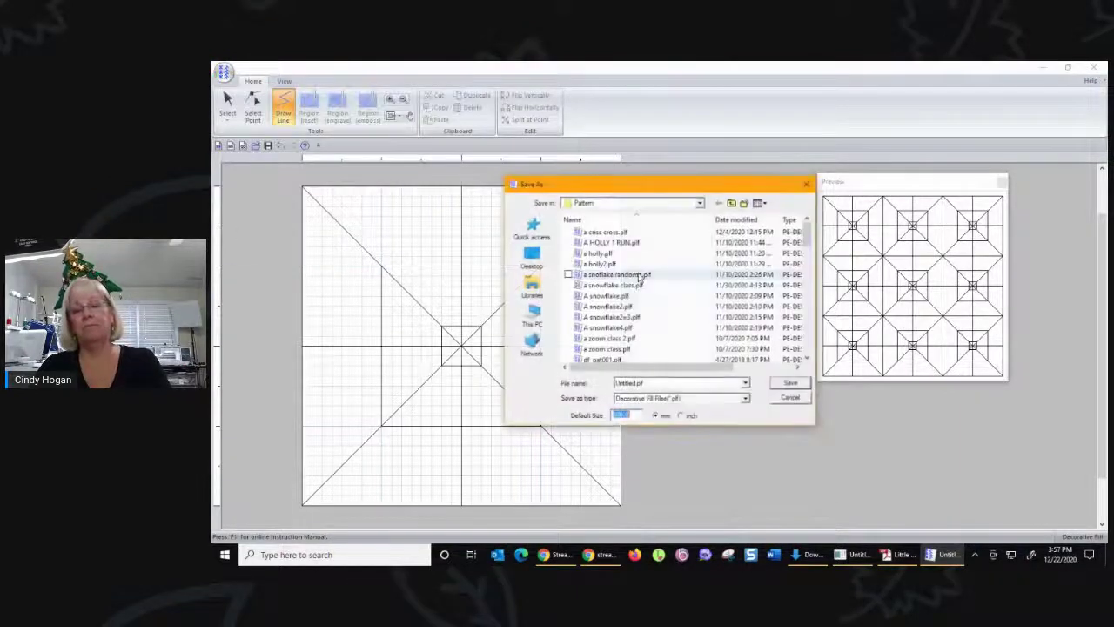
type("H")
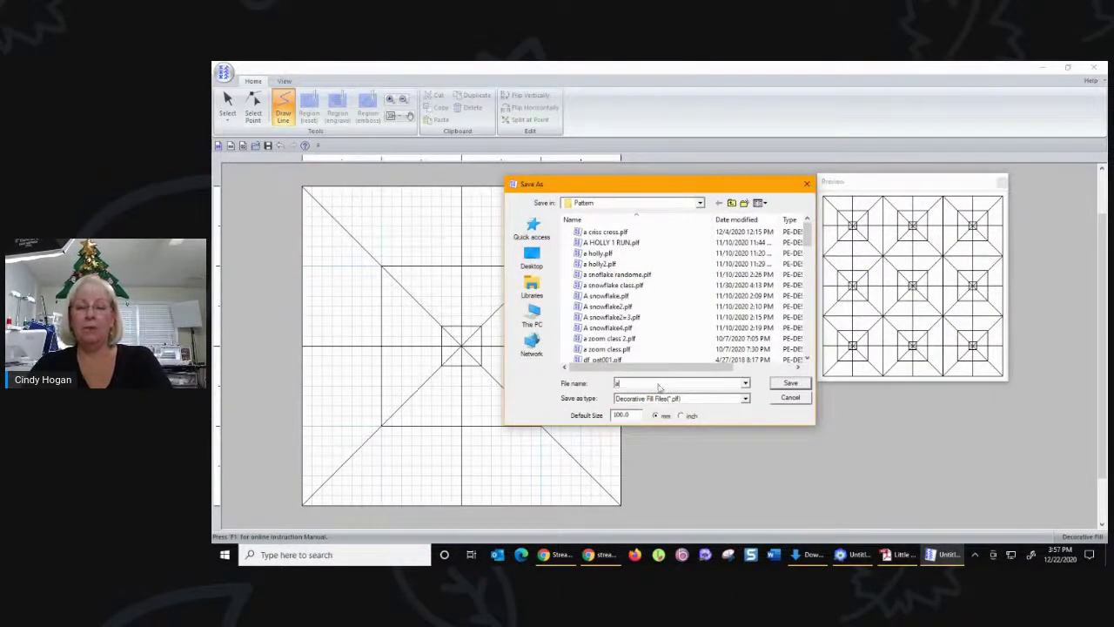
type("a FBLive")
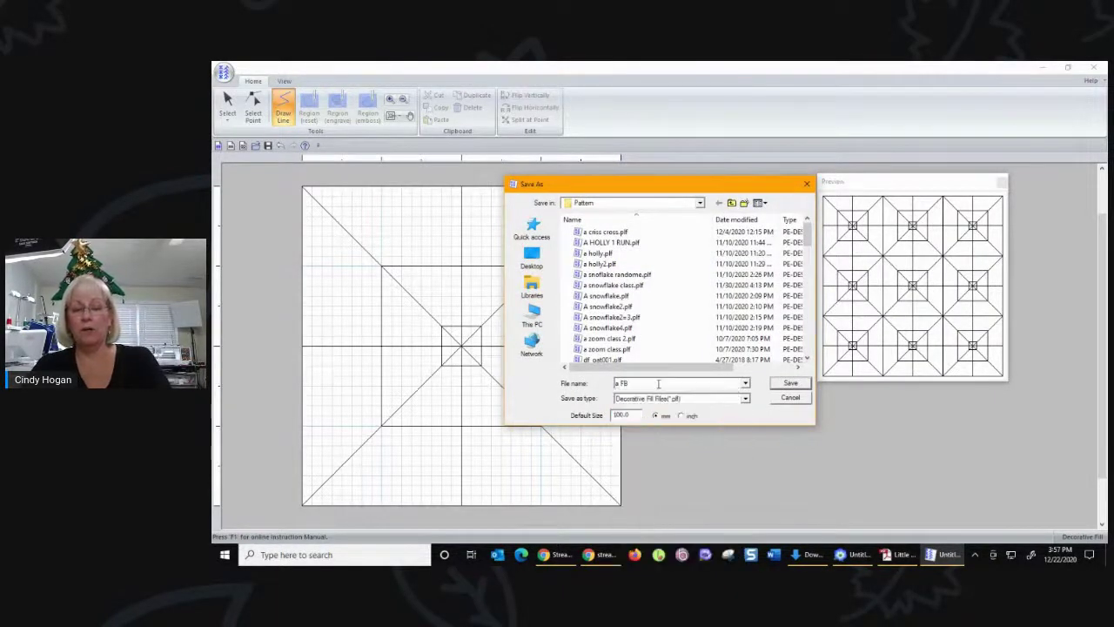
left_click(792, 384)
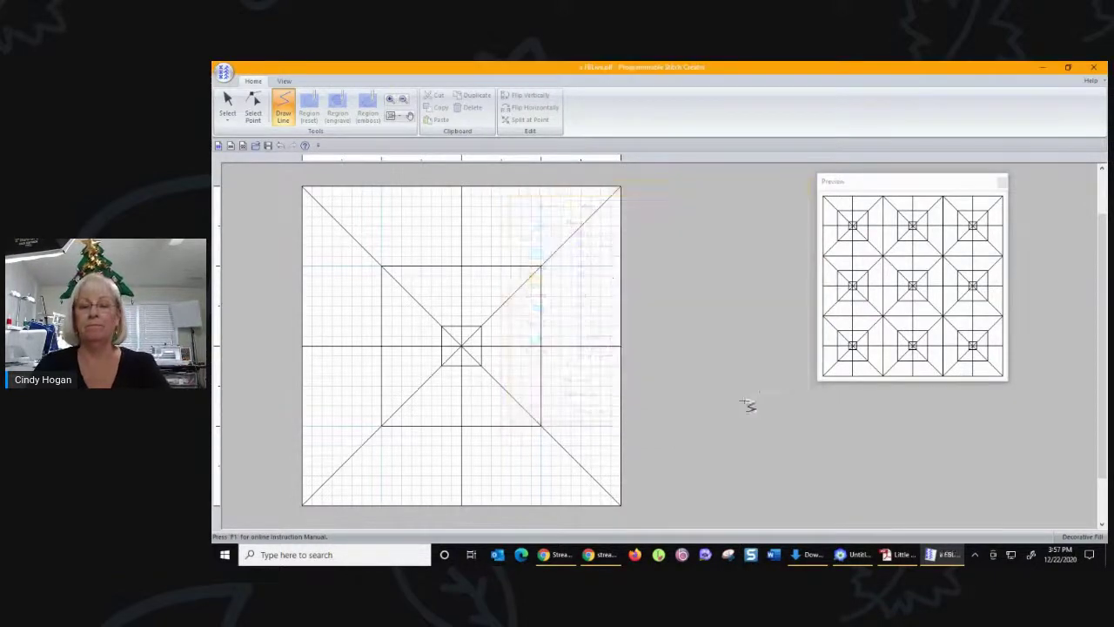
Switch to Layout & Editing and start a Decorative Fill background for the ABC text.
left_click(856, 554)
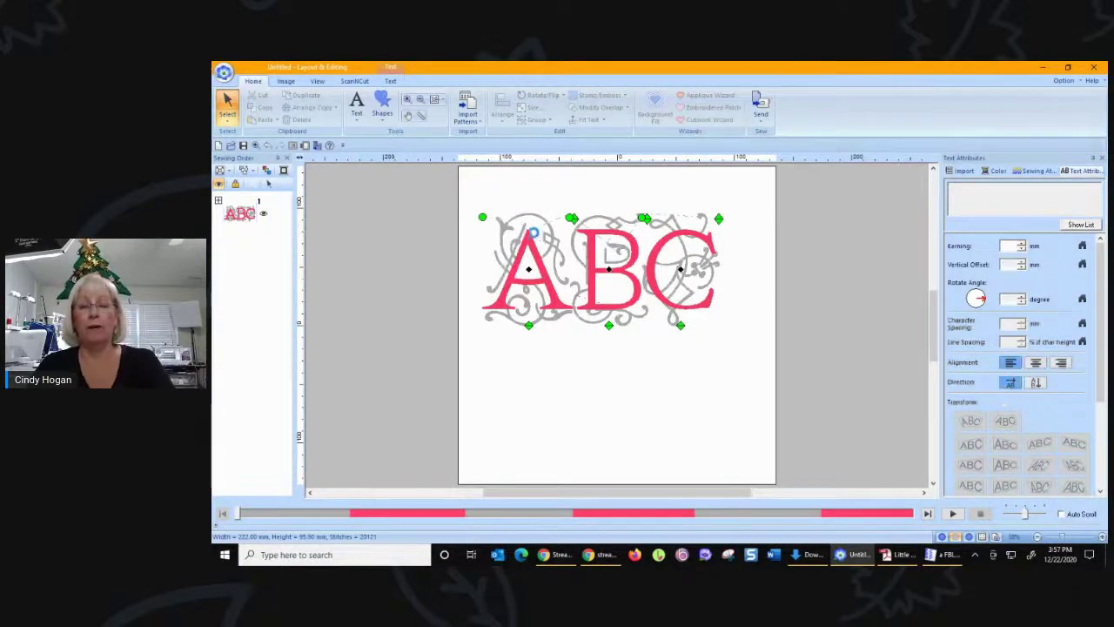
left_click(548, 182)
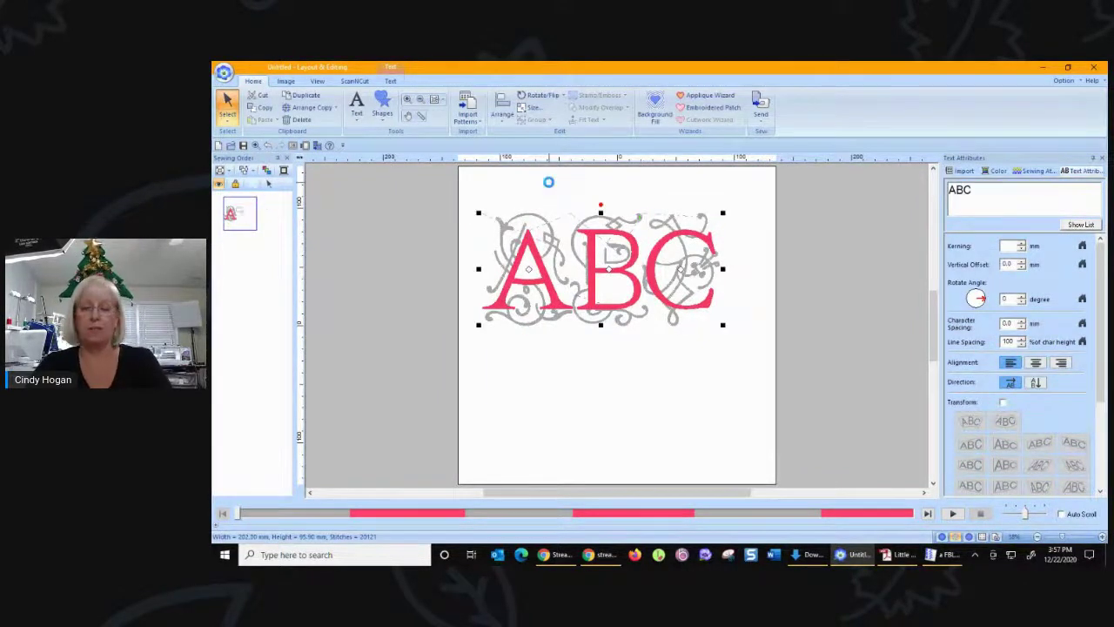
key("ctrl+m")
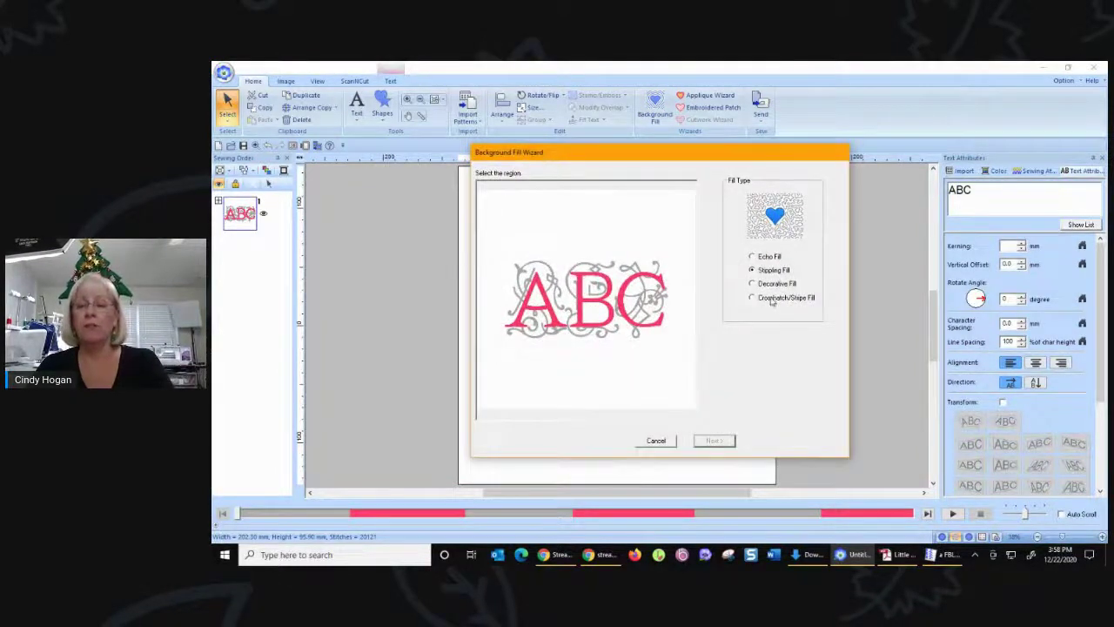
left_click(753, 284)
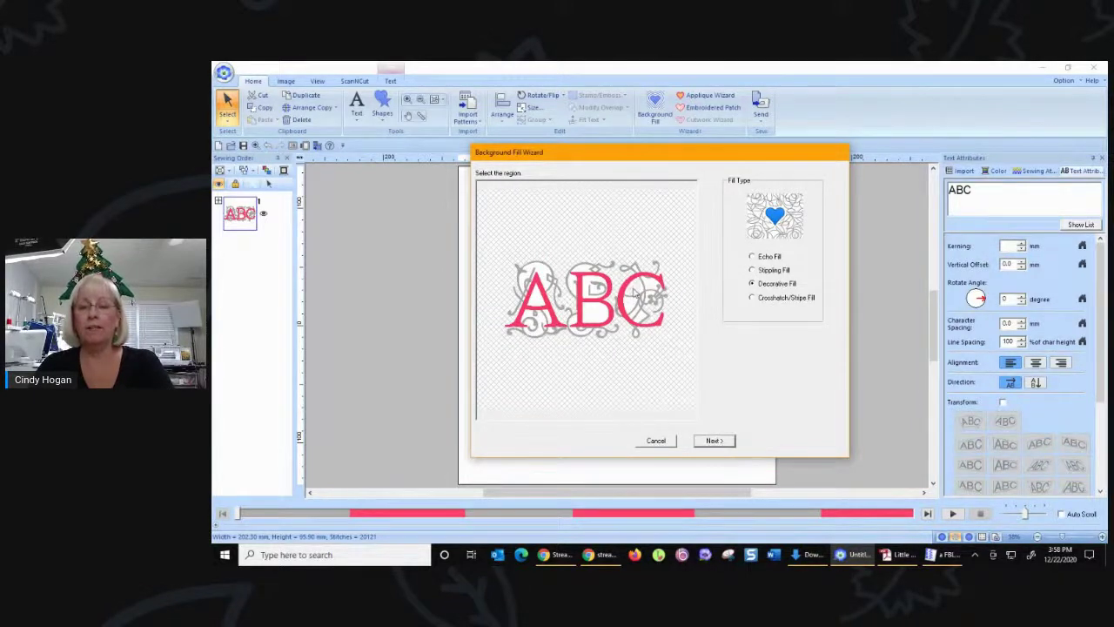
left_click(715, 441)
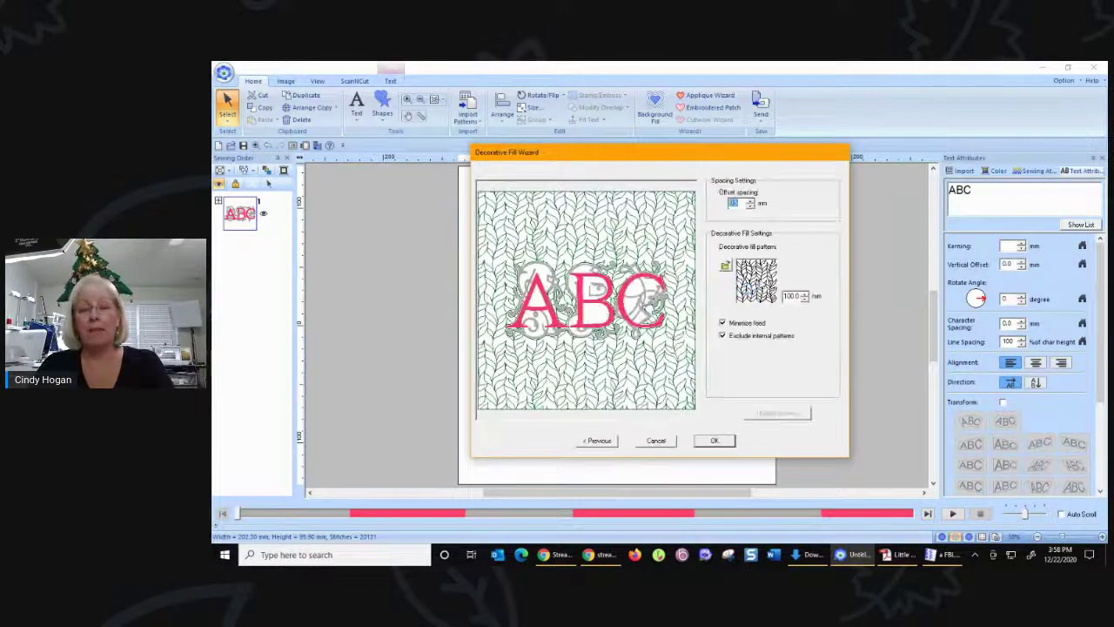
Choose the "a FBLive" pattern at a size of 50.0 mm and apply the background fill around the text.
left_click(725, 265)
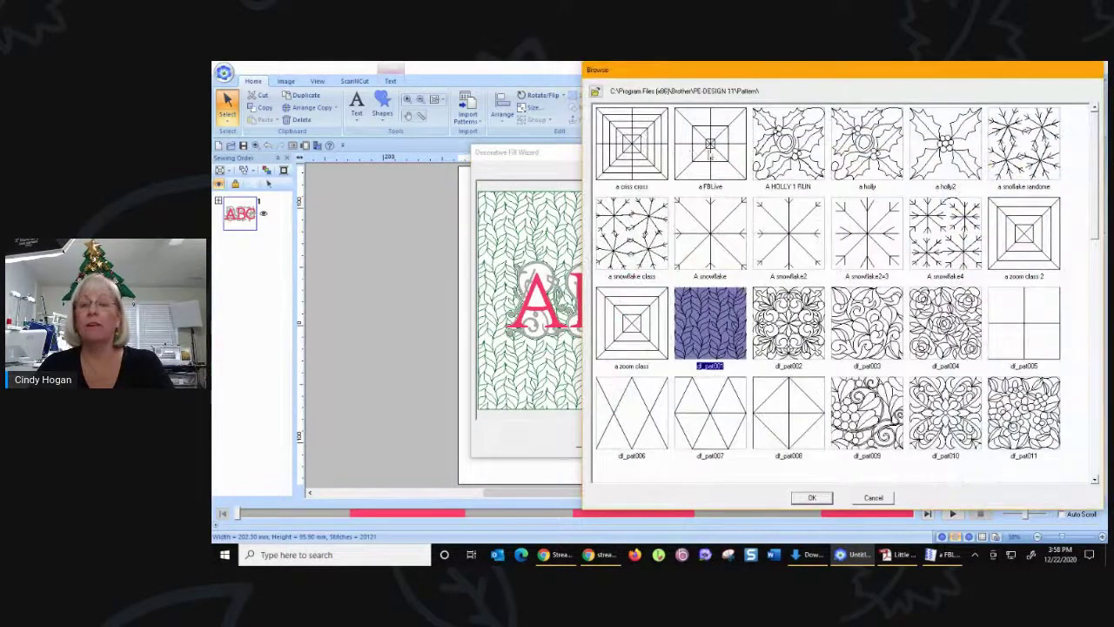
left_click(696, 155)
left_click(818, 497)
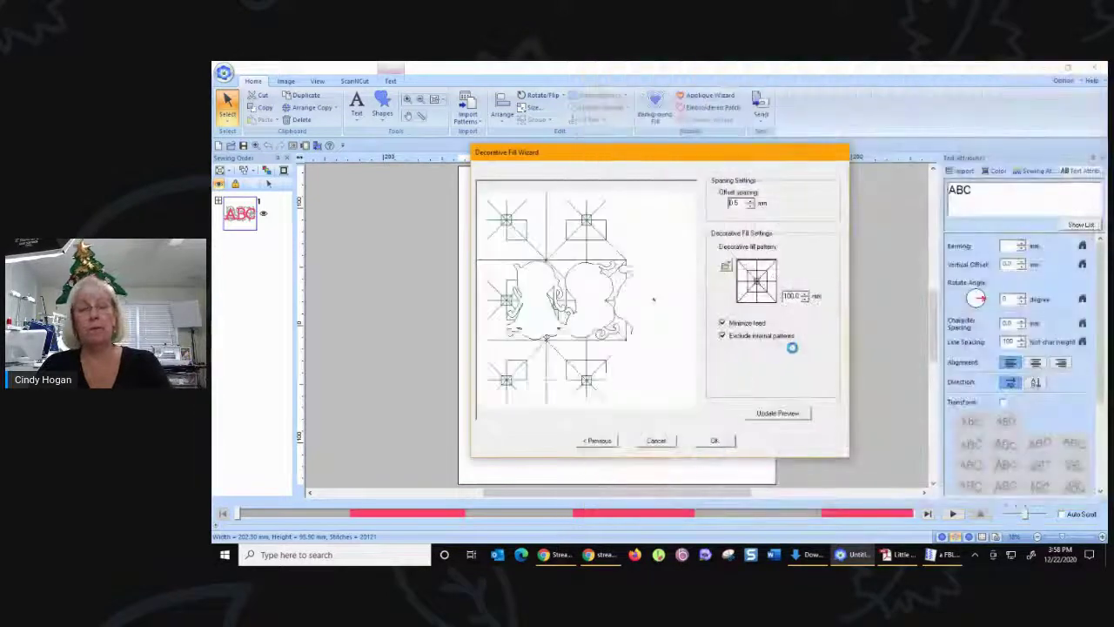
double_click(790, 296)
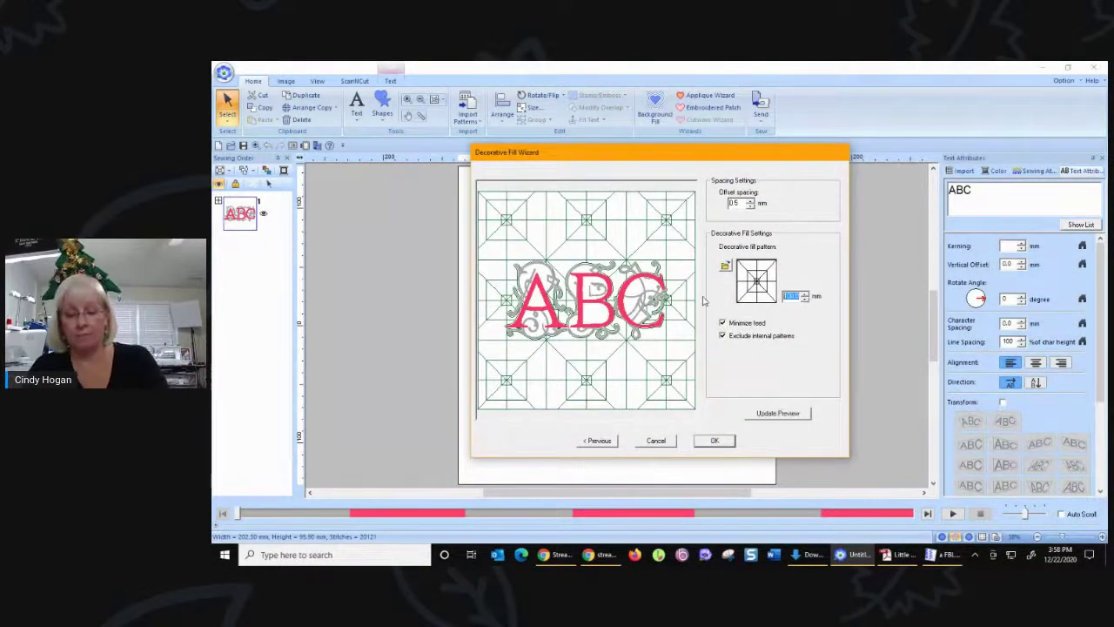
left_click(798, 418)
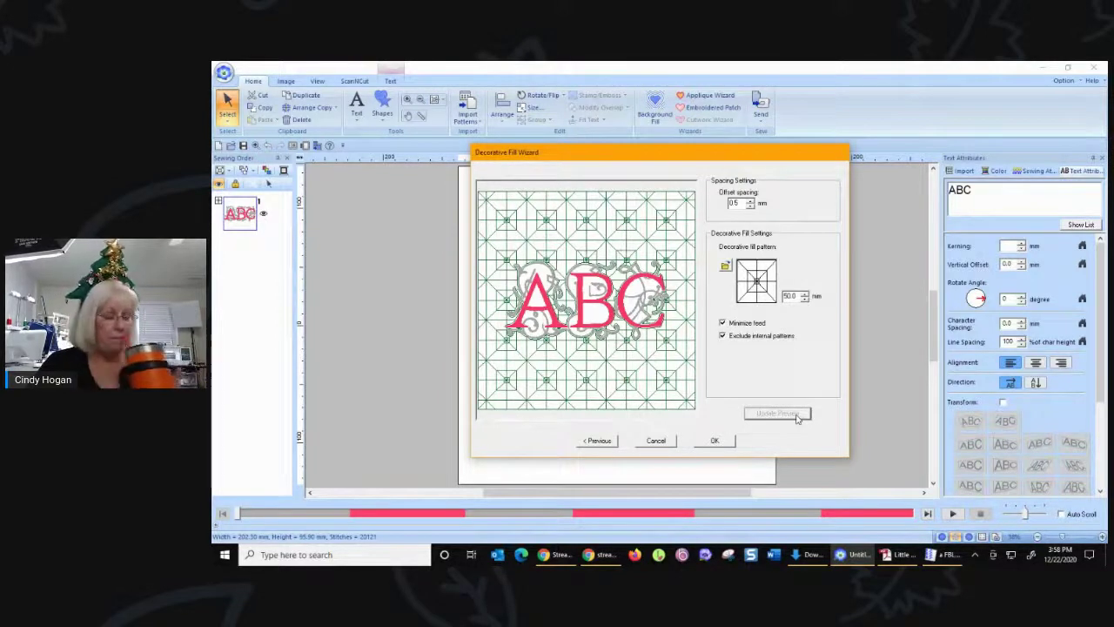
left_click(713, 441)
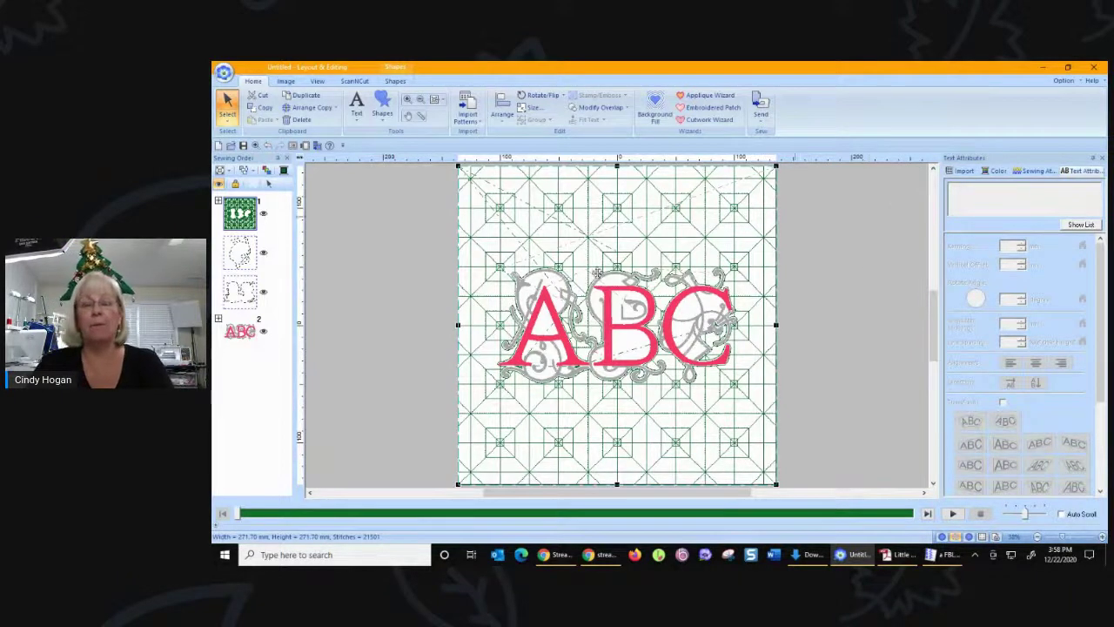
Delete the green decorative background fill from the design.
left_click(430, 203)
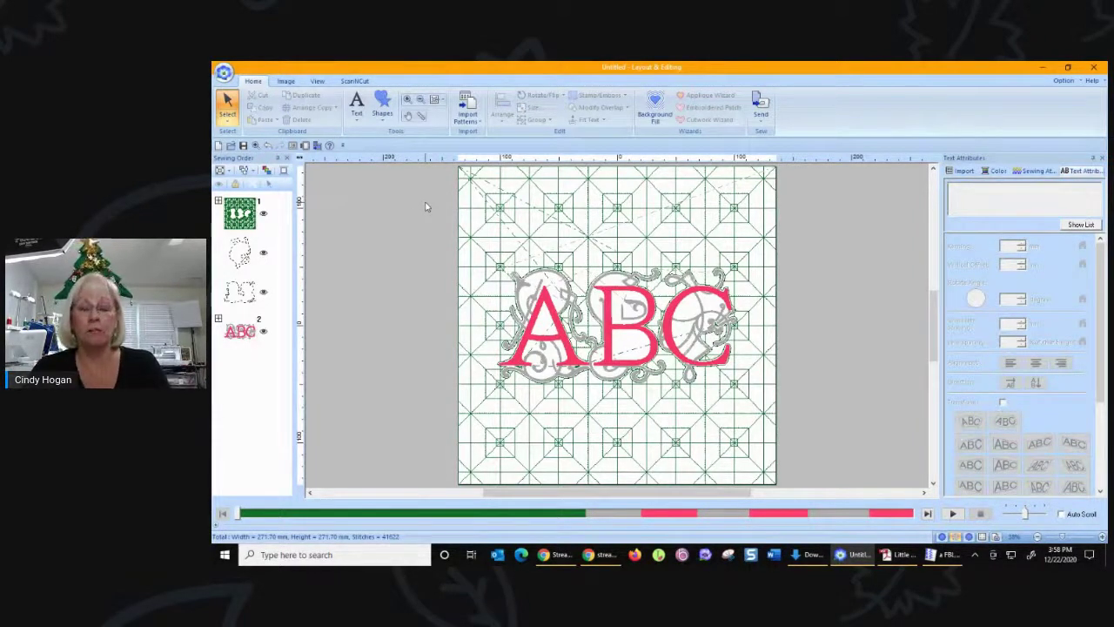
left_click(470, 179)
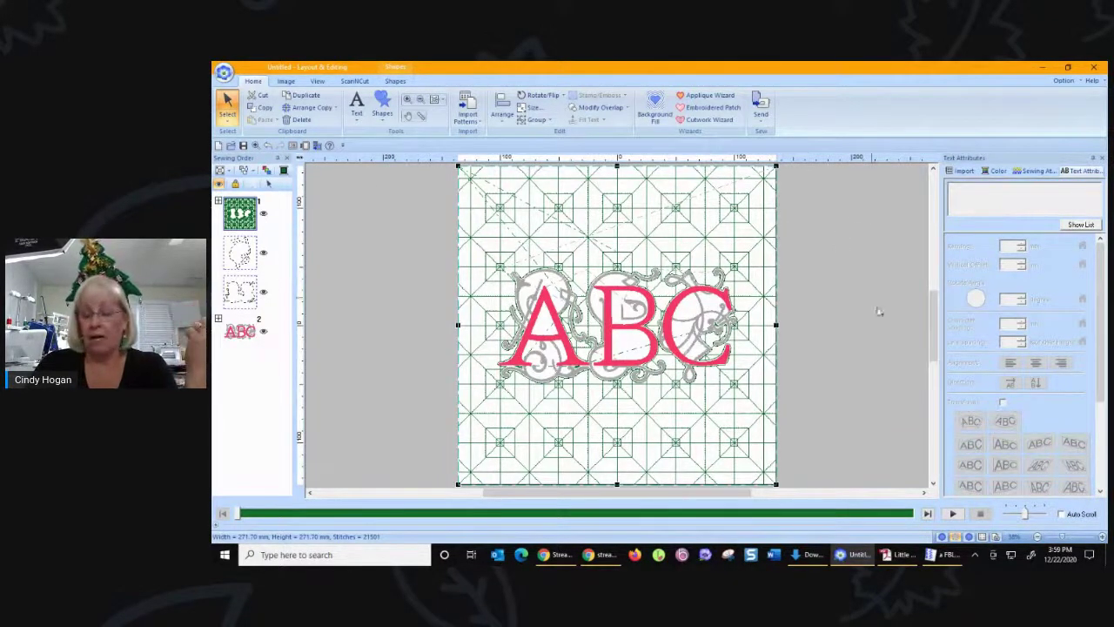
left_click(814, 215)
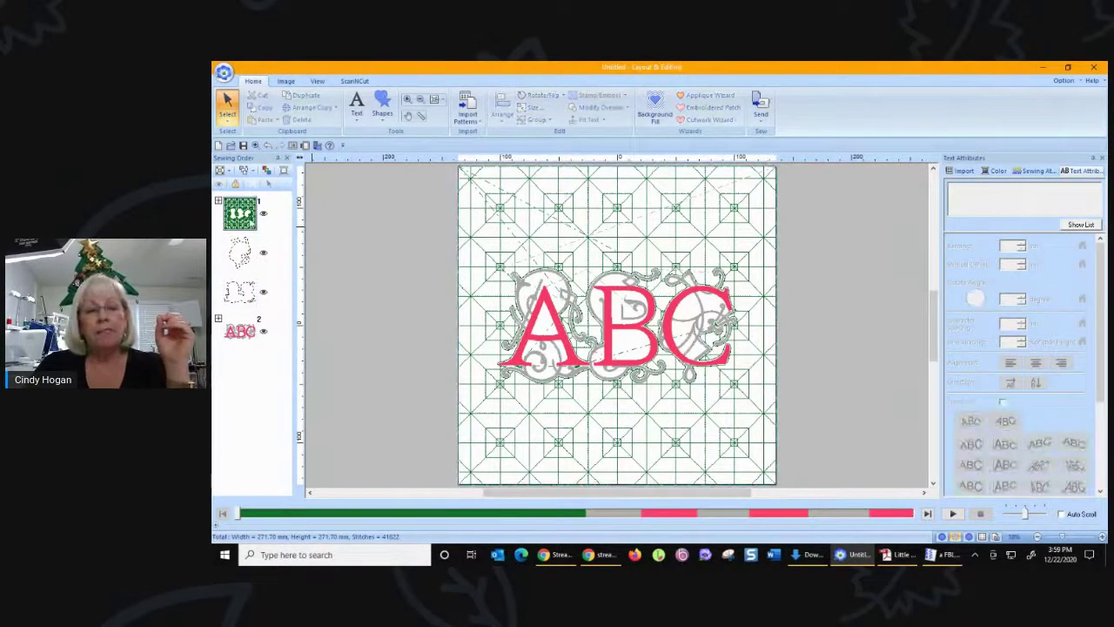
key("ctrl+a")
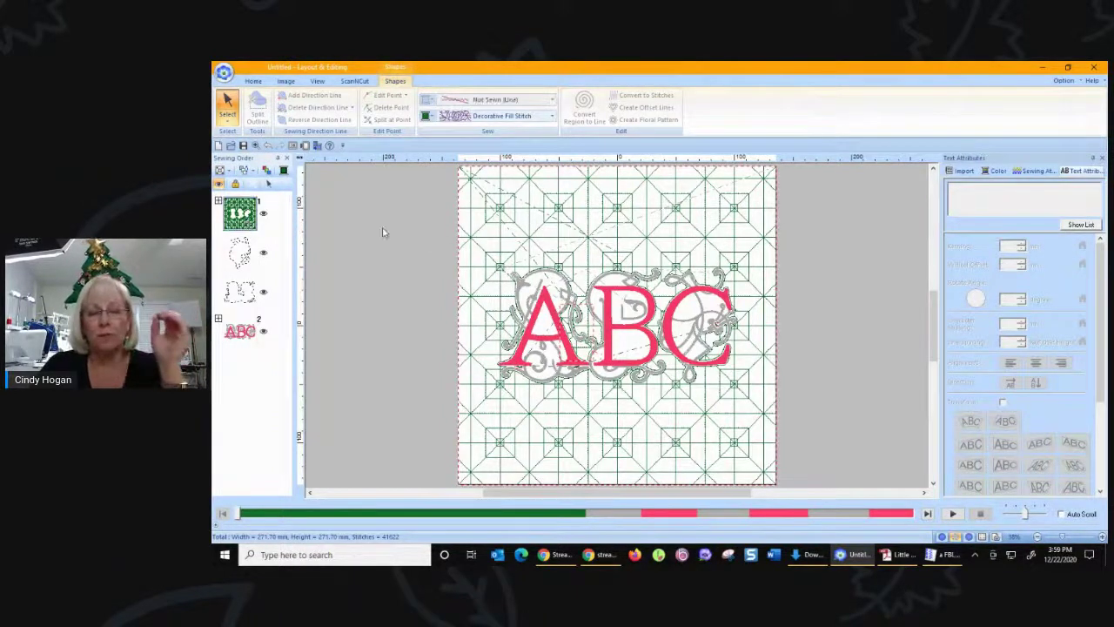
left_click(242, 211)
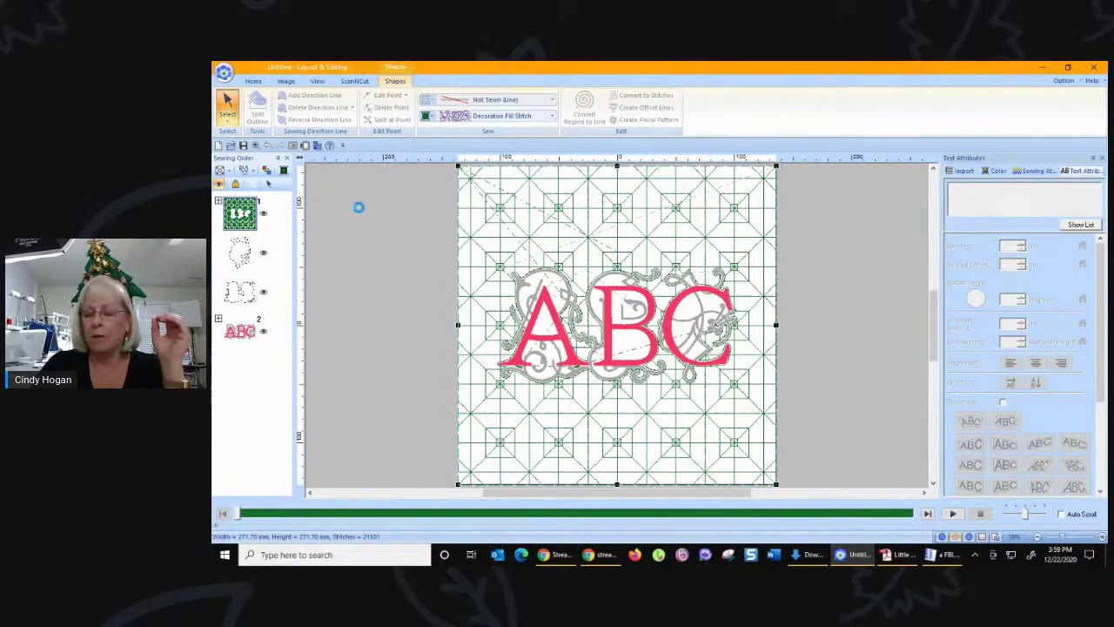
key("Delete")
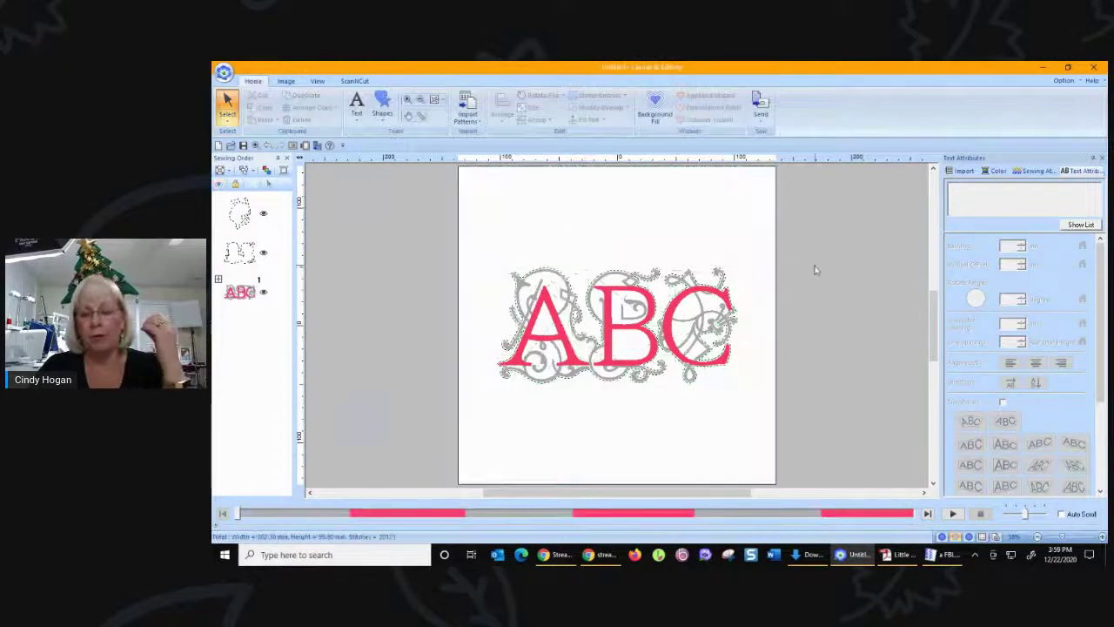
Open Stitch Design Factory and list the Decorative Stitch samples for import.
left_click(1062, 81)
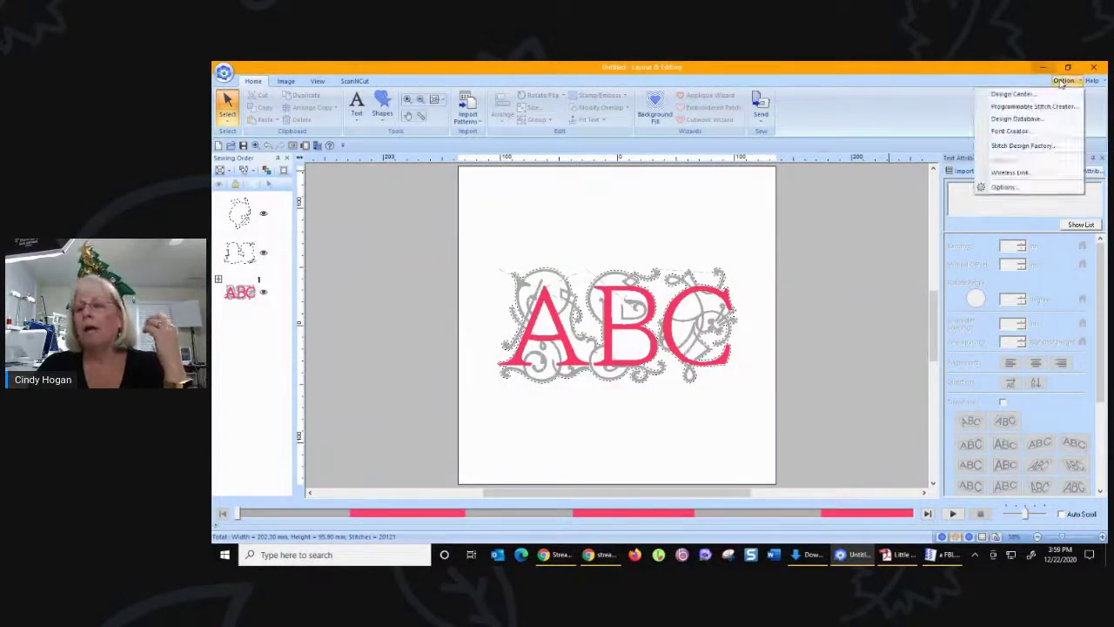
left_click(1044, 146)
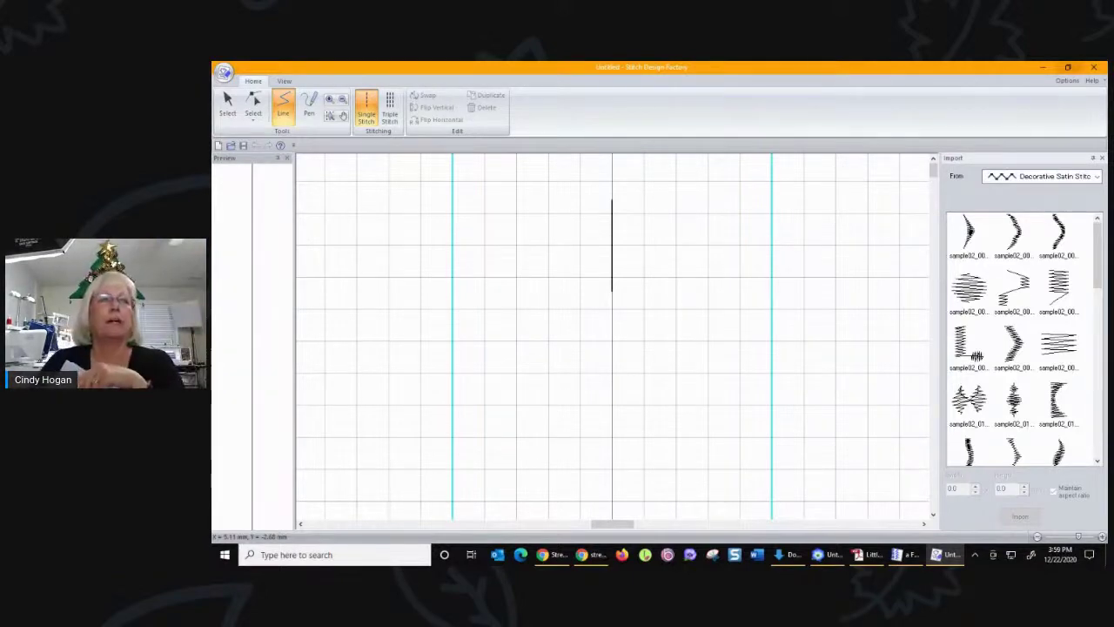
key("alt+Tab")
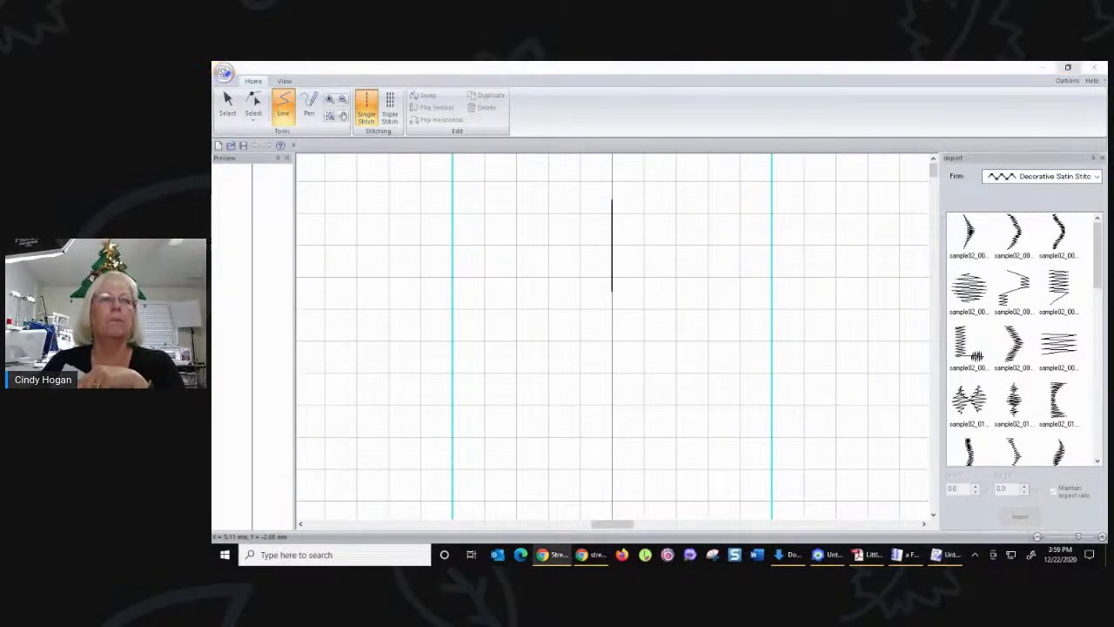
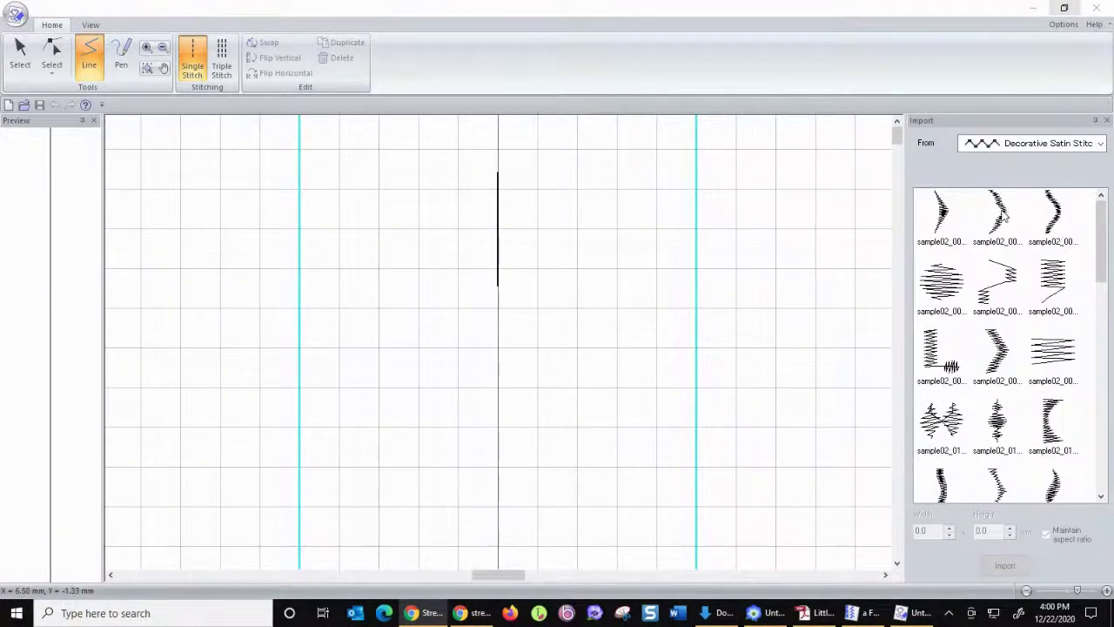
left_click(1006, 153)
left_click(1001, 174)
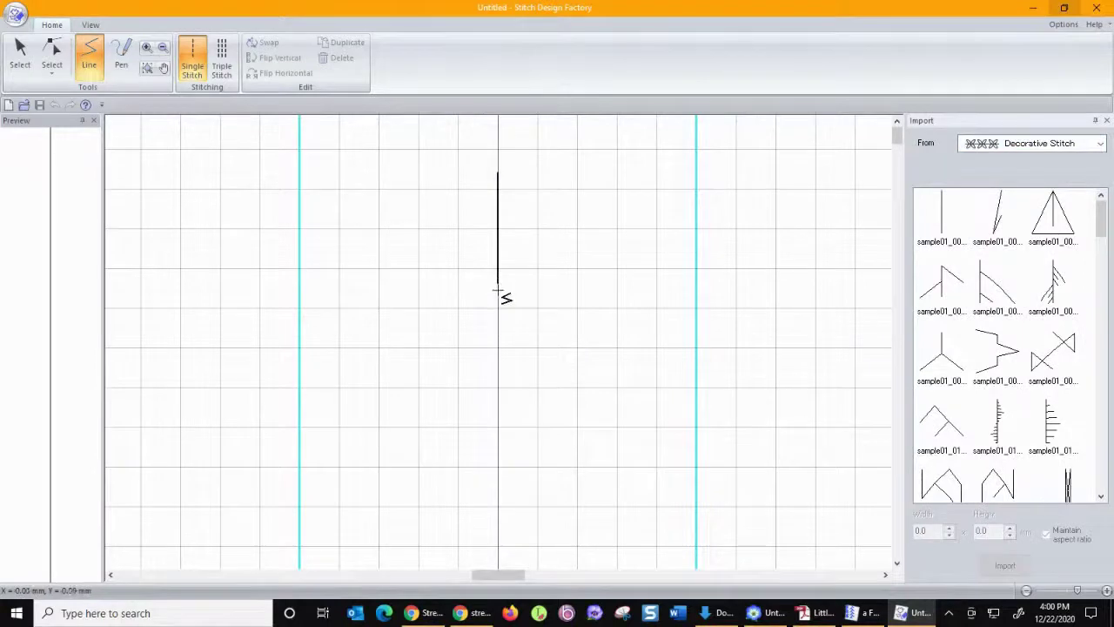
Move the starting vertical line down to end on a grid line and draw a diamond two grid cells wide from its lower end.
left_click(20, 54)
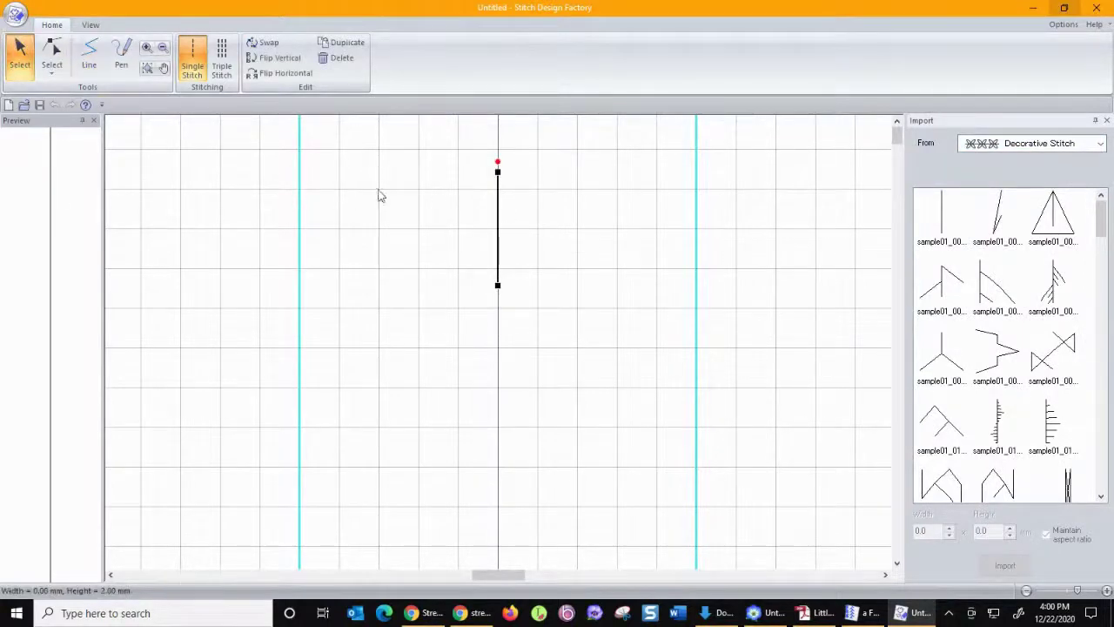
left_click_drag(495, 205, 501, 227)
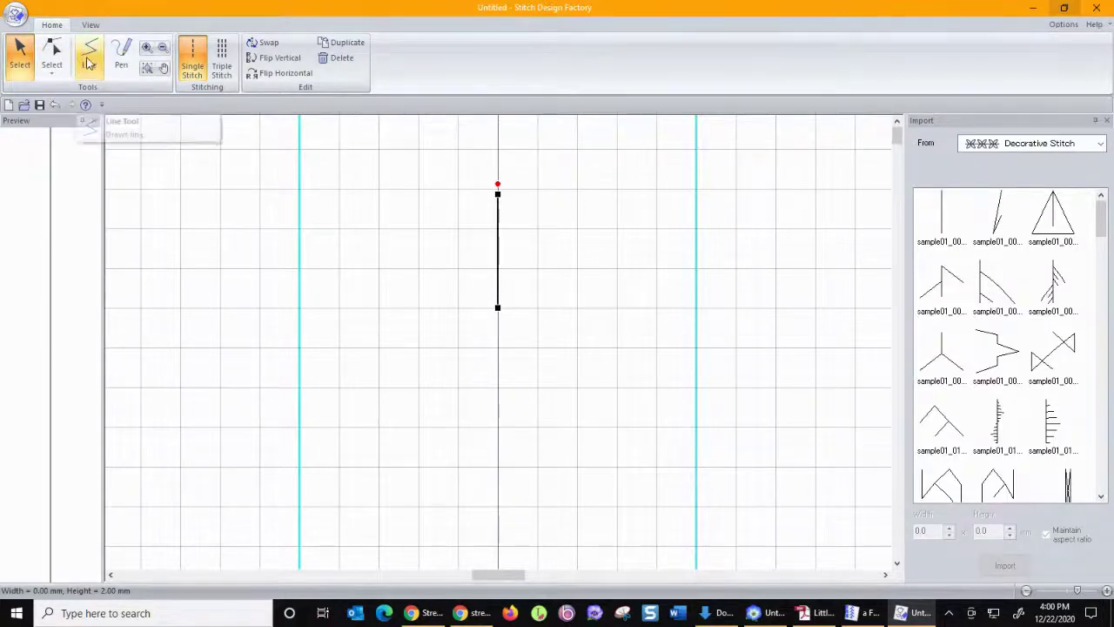
left_click(89, 57)
left_click(498, 308)
left_click(459, 346)
left_click(497, 386)
left_click(538, 346)
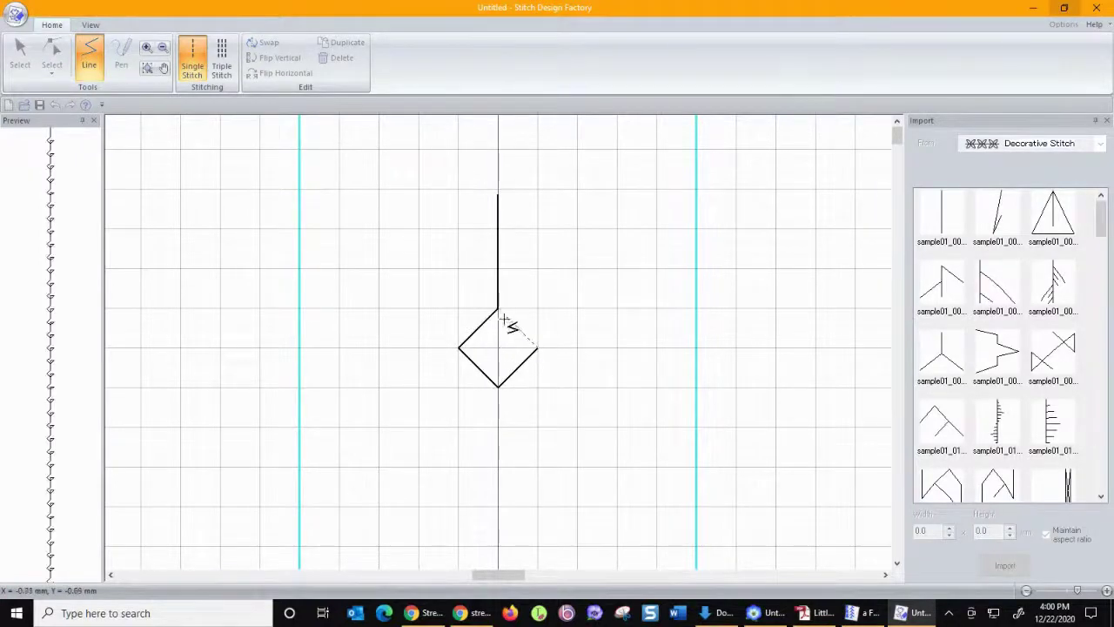
left_click(498, 308)
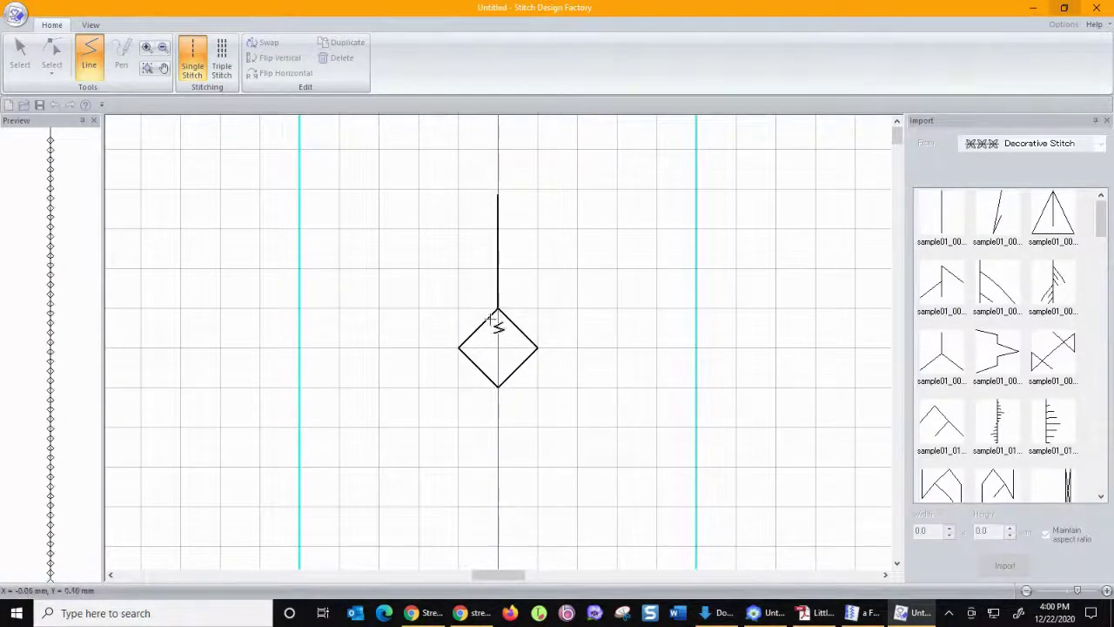
Continue the line straight down through the diamond to a point five grid cells below it.
left_click(498, 387)
scroll(499, 475, "down", 2)
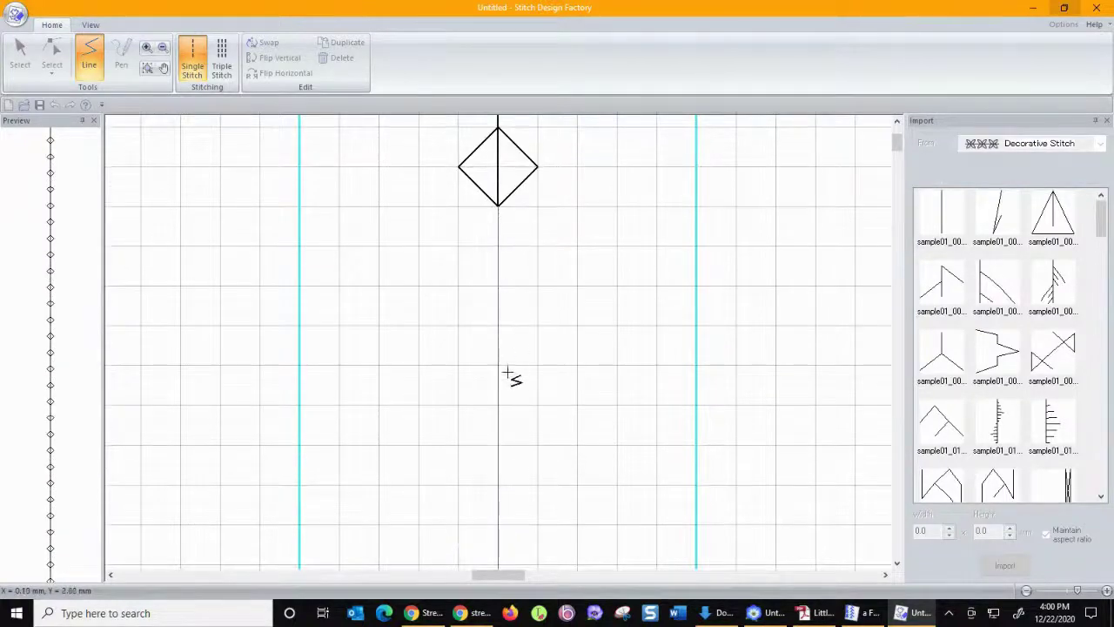
left_click(498, 403)
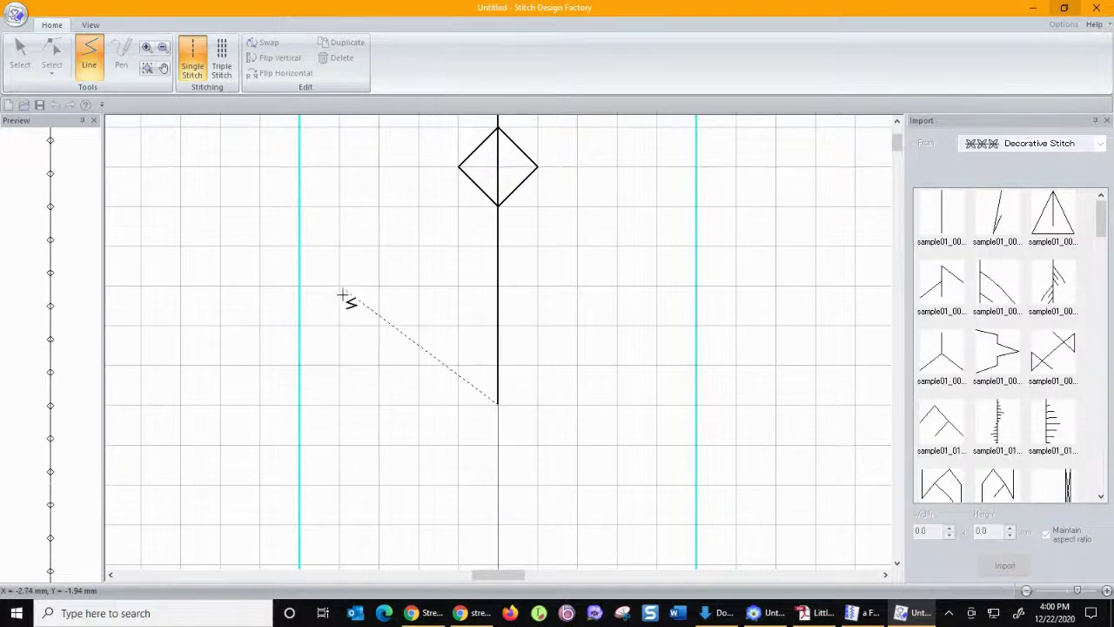
From that point draw two upward diagonal spokes, four cells across and three up, and horizontal spokes out to both width guides.
left_click(339, 285)
left_click(498, 404)
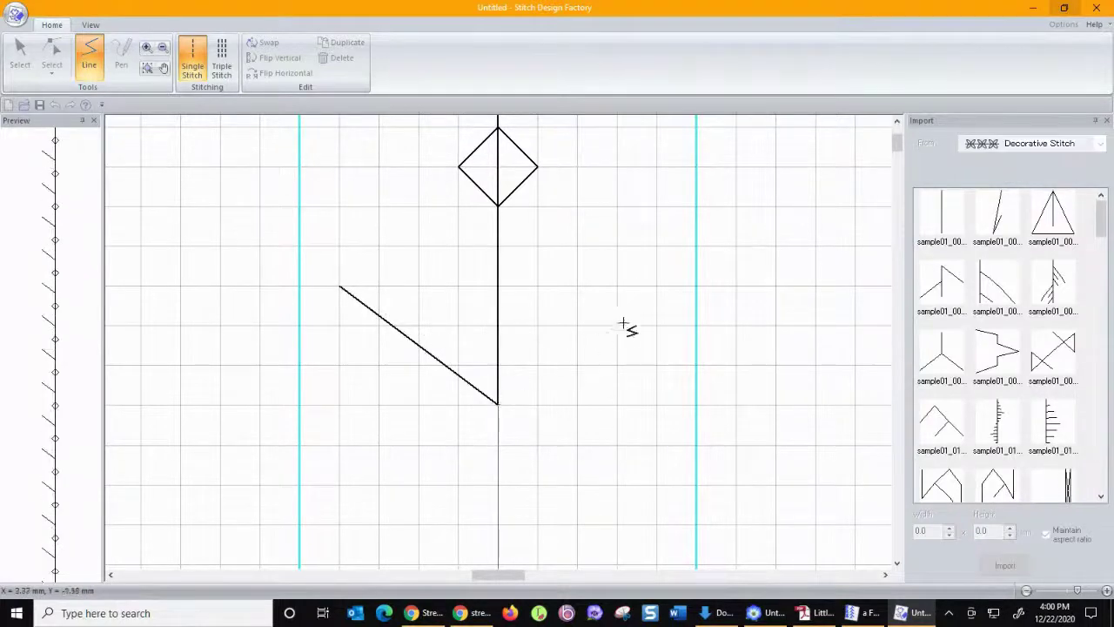
left_click(656, 287)
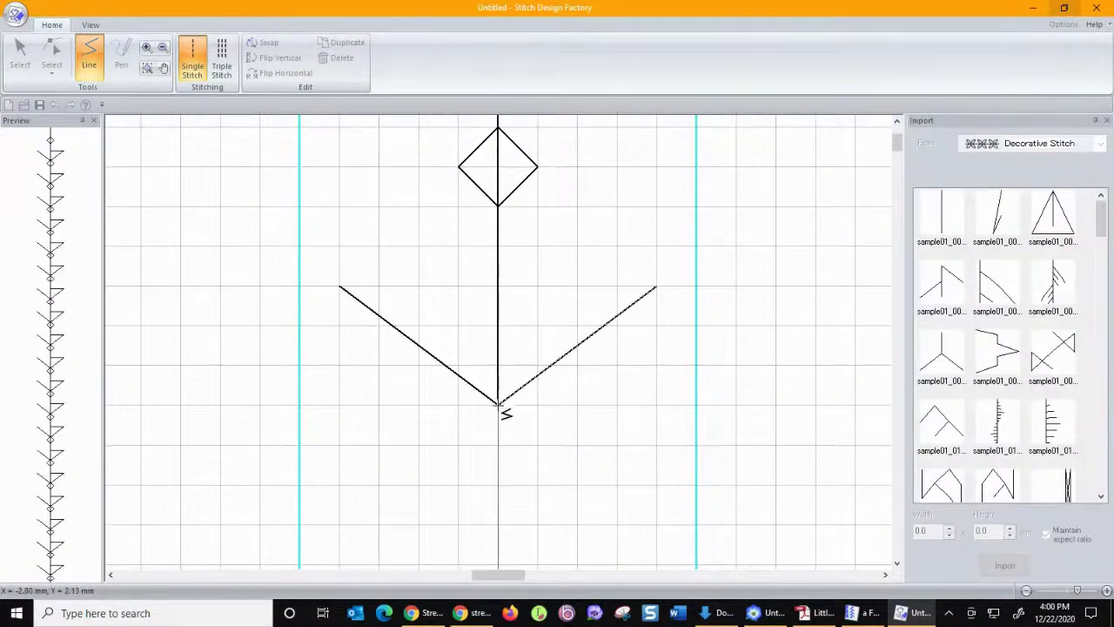
left_click(501, 404)
left_click(299, 405)
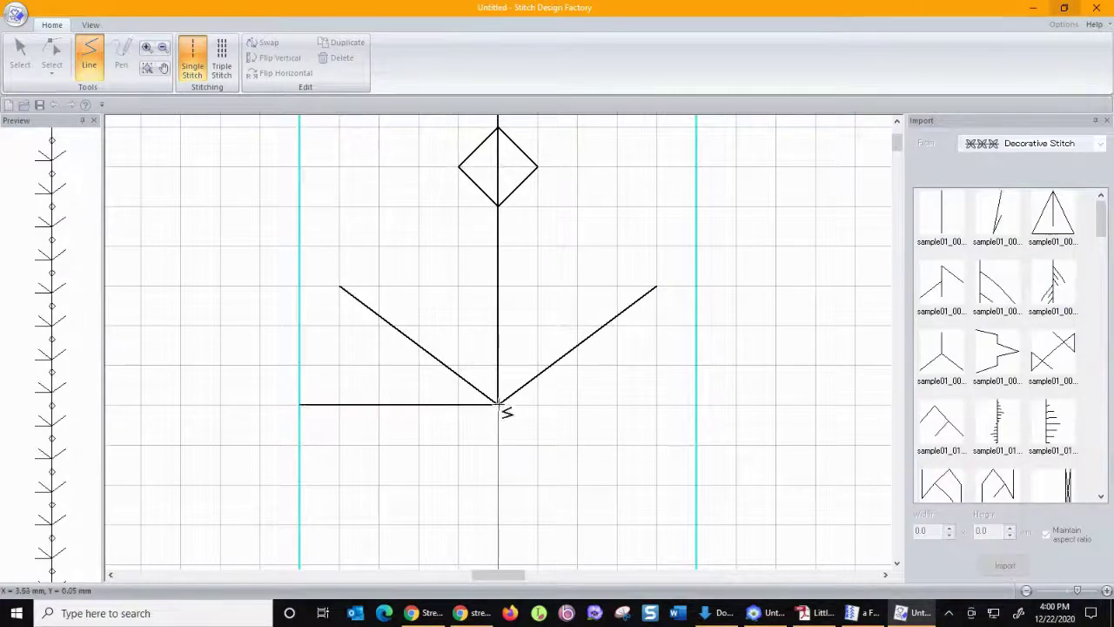
left_click(698, 405)
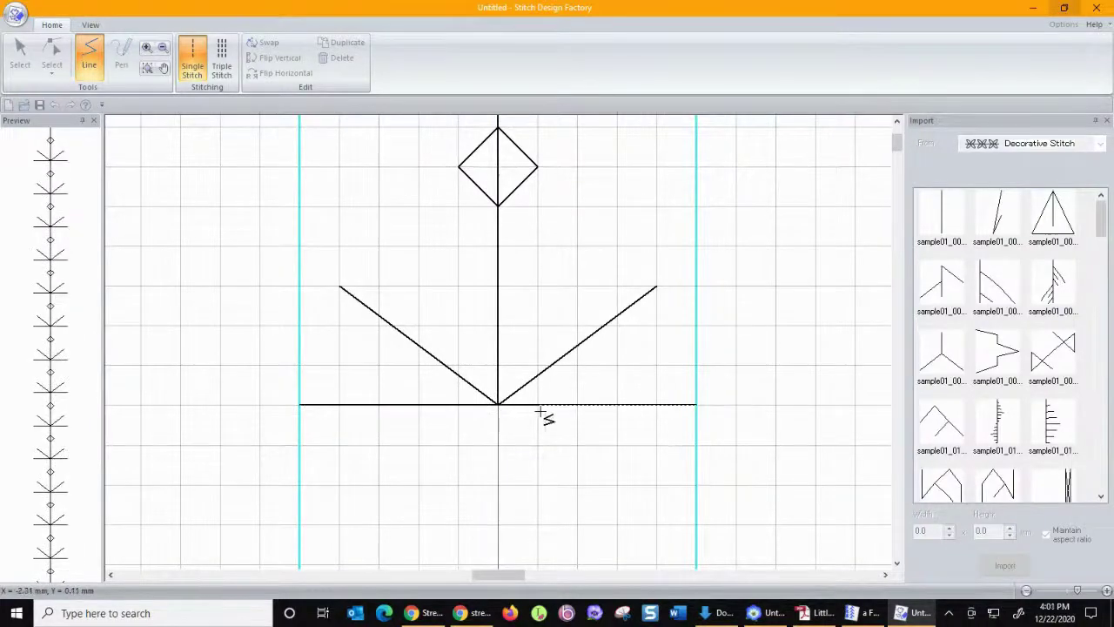
Add two mirrored downward diagonal spokes, then finish the motif with a vertical line five grid cells below the star's centre.
left_click(339, 523)
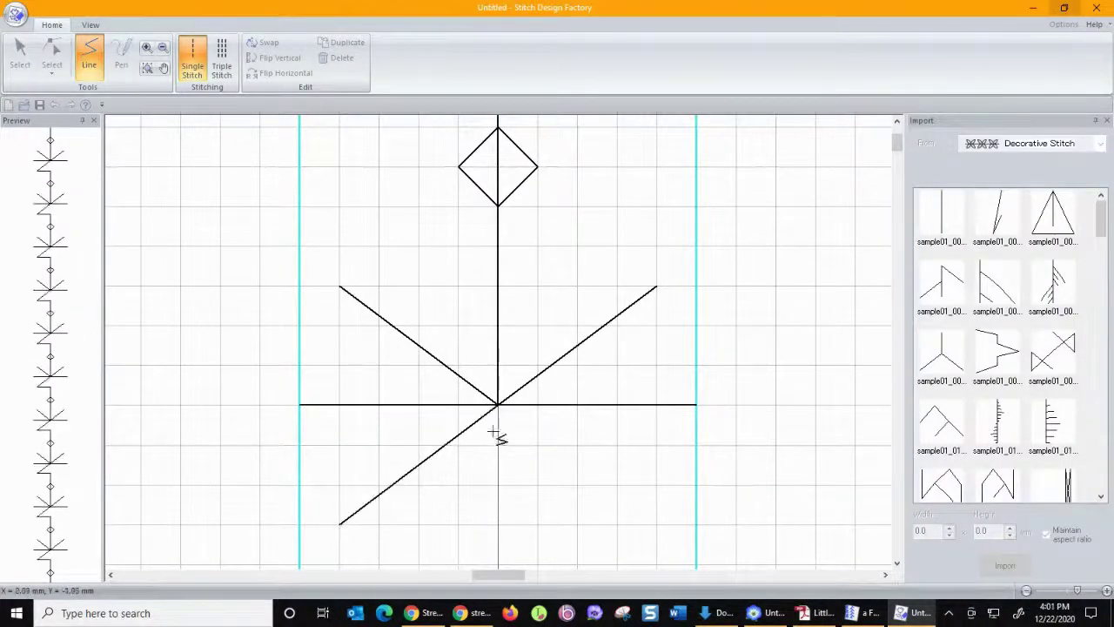
left_click(656, 524)
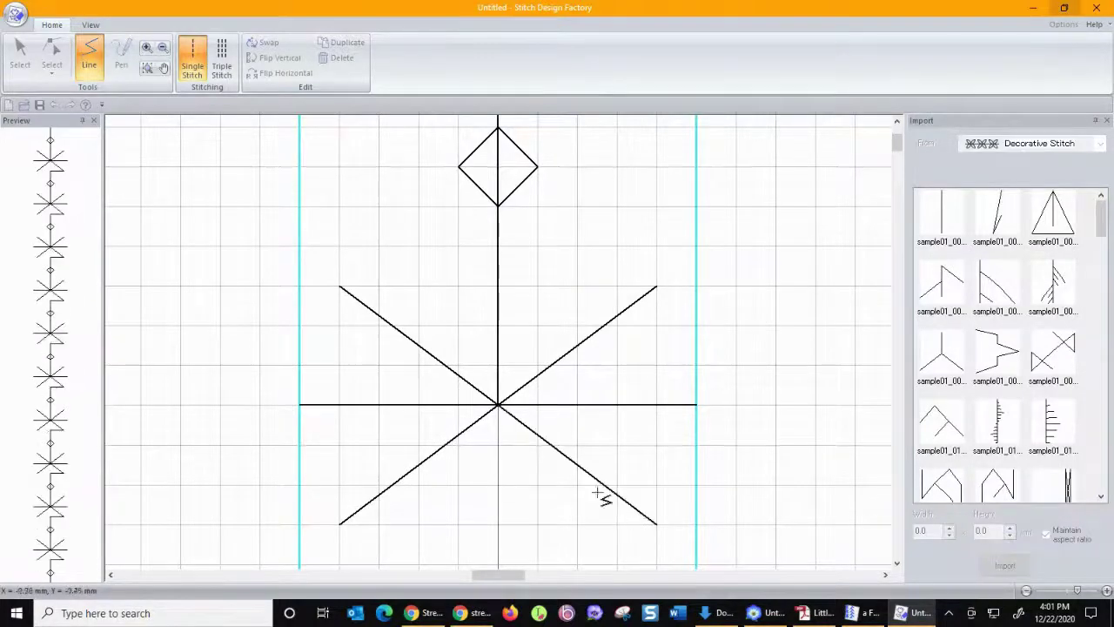
scroll(498, 406, "down", 2)
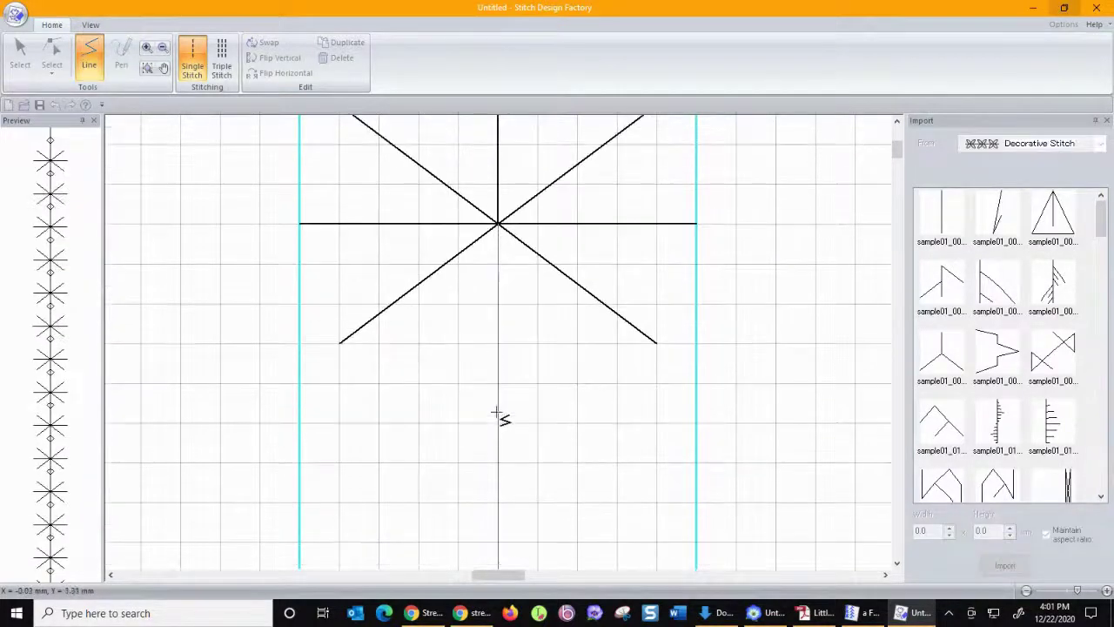
left_click(498, 422)
left_click(19, 56)
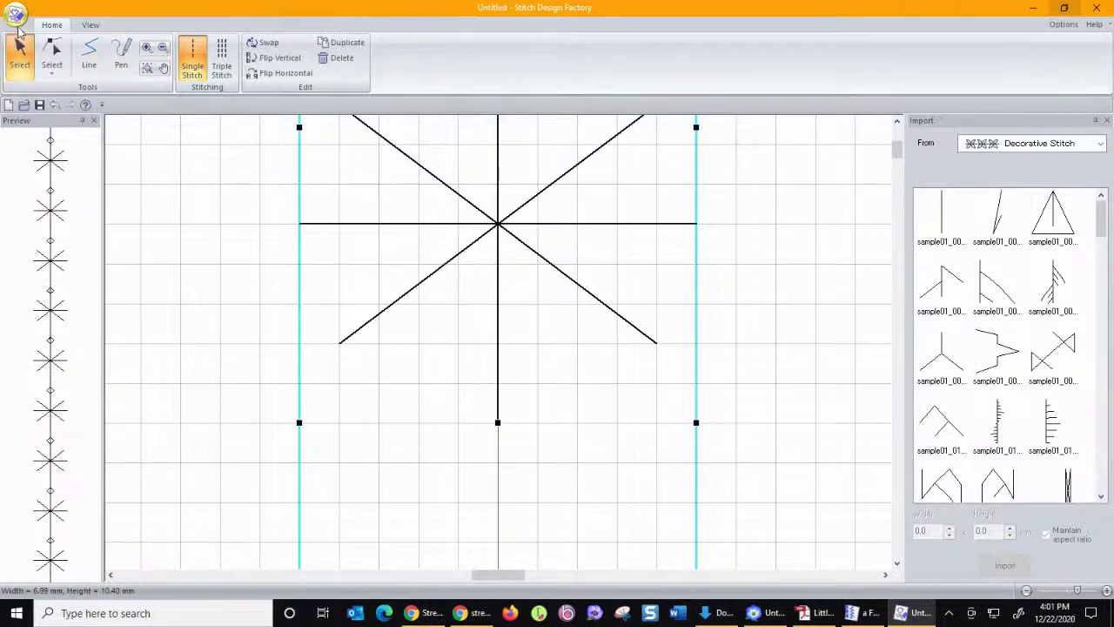
Export the finished star-and-diamond motif to the first listed network machine and dismiss the completion notice.
left_click(15, 14)
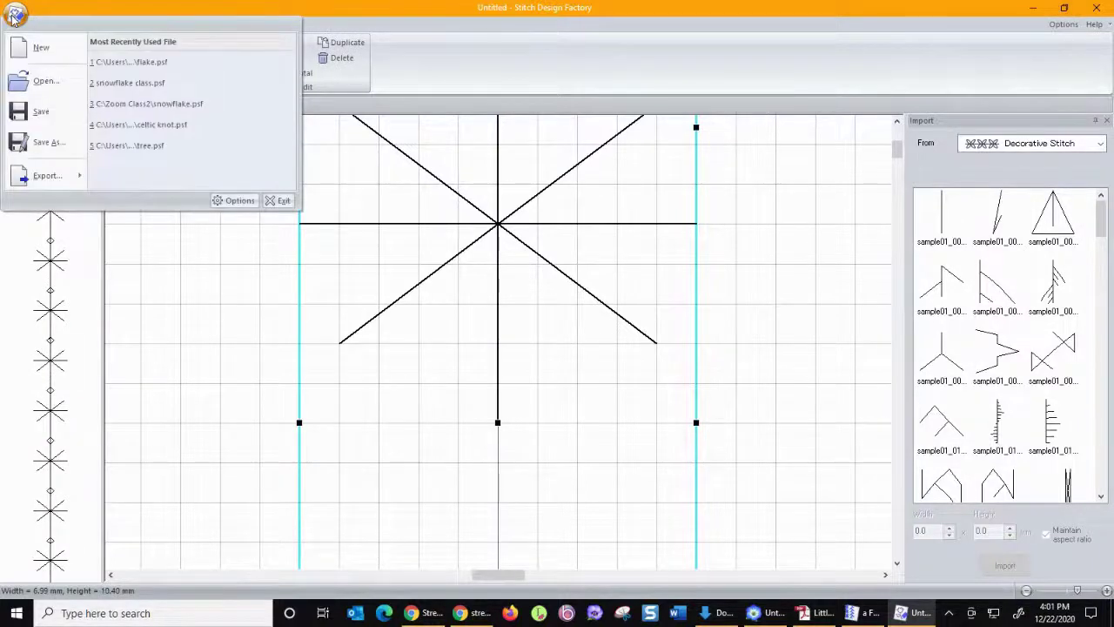
mouse_move(66, 185)
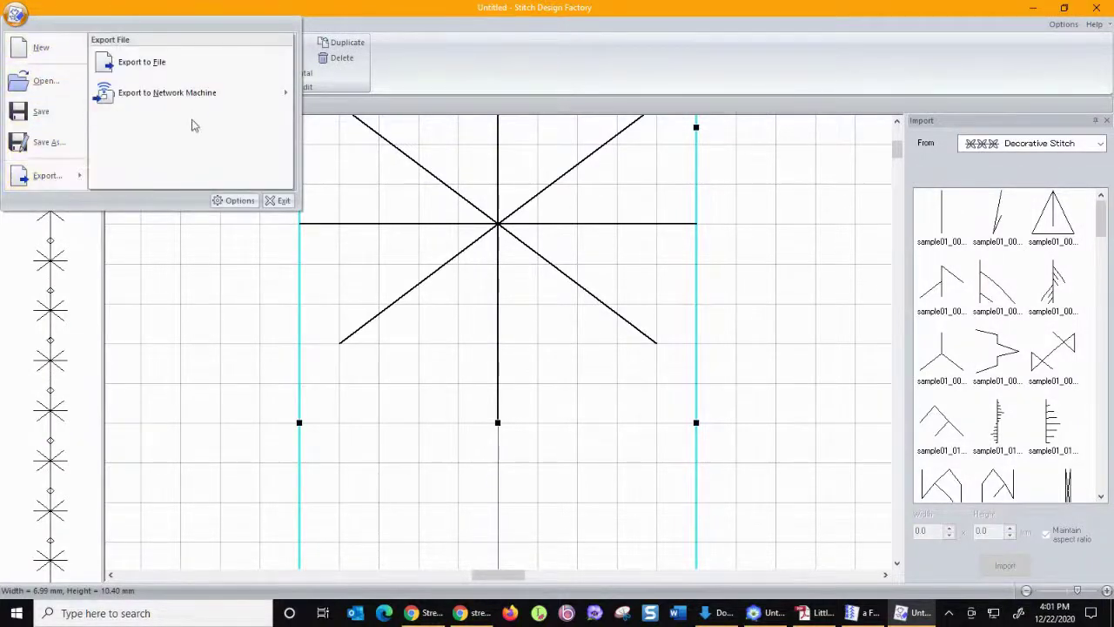
mouse_move(195, 97)
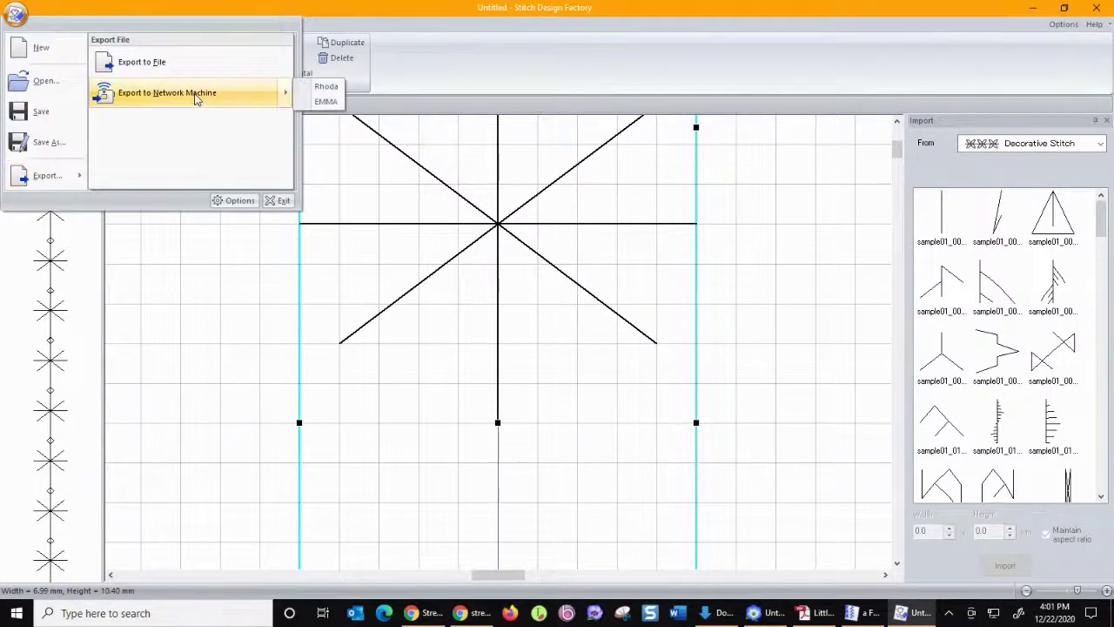
left_click(327, 88)
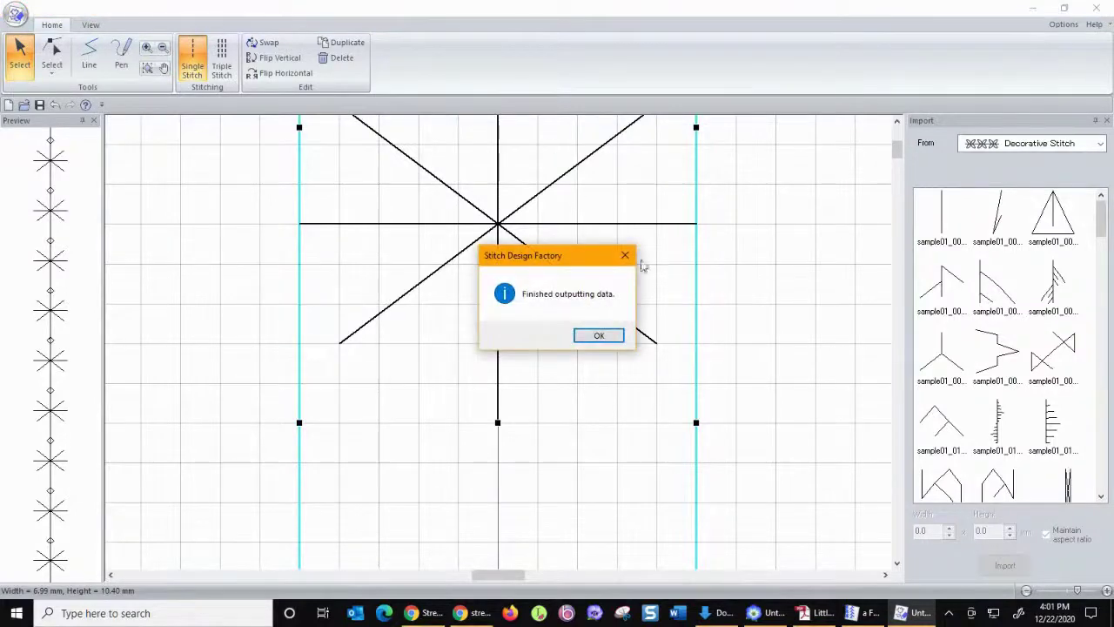
left_click(598, 339)
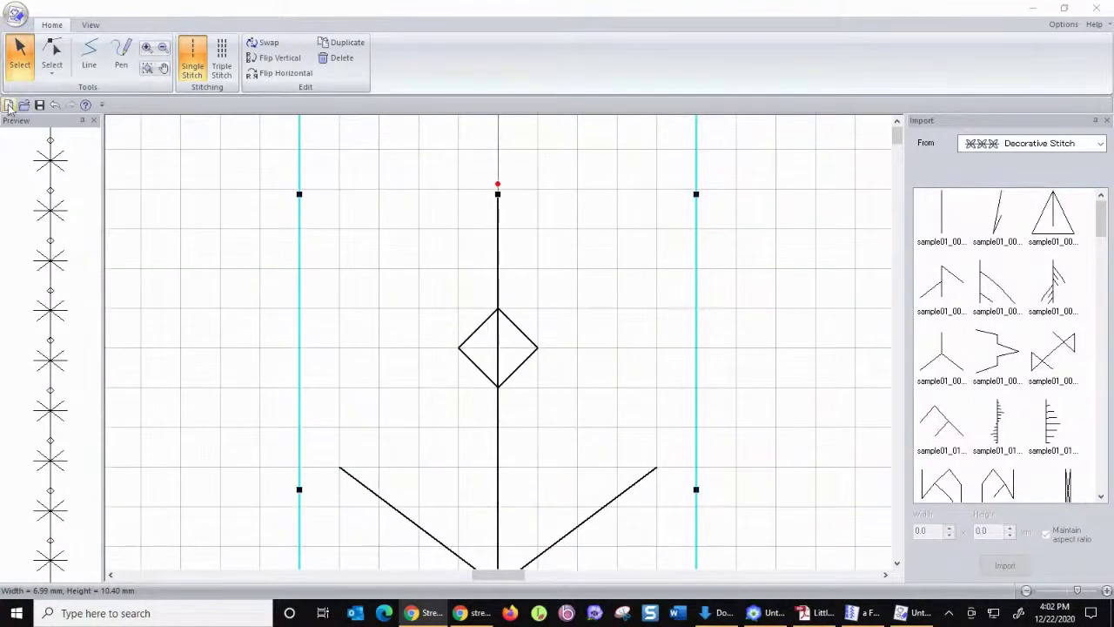
Start a new stitch pattern without saving the star motif, and move the starting vertical line down to end on a grid line.
key("ctrl+n")
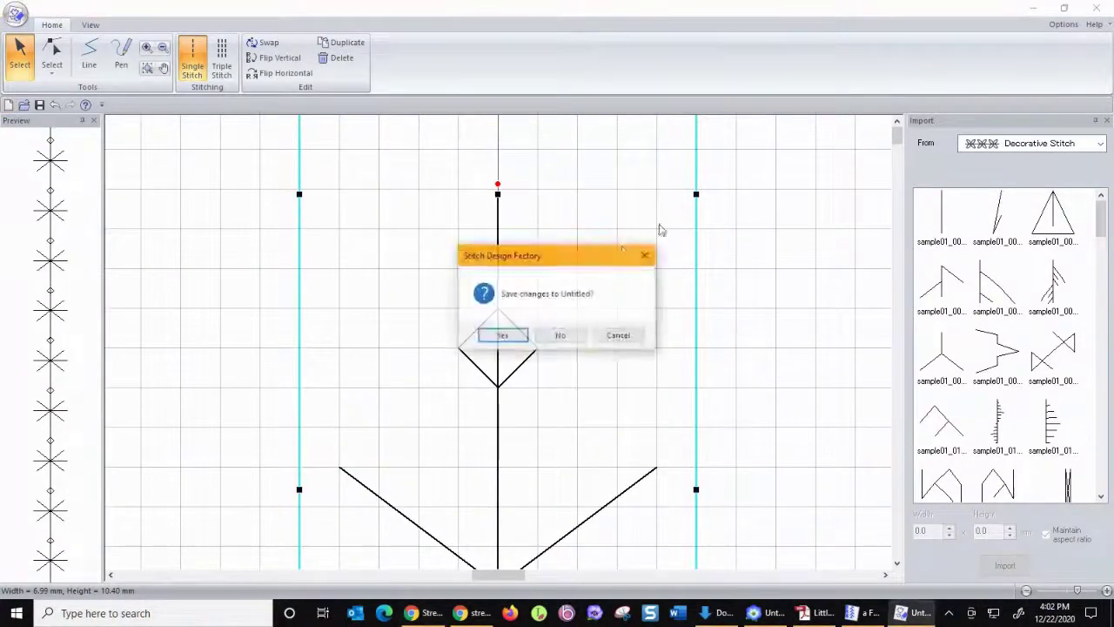
left_click(576, 339)
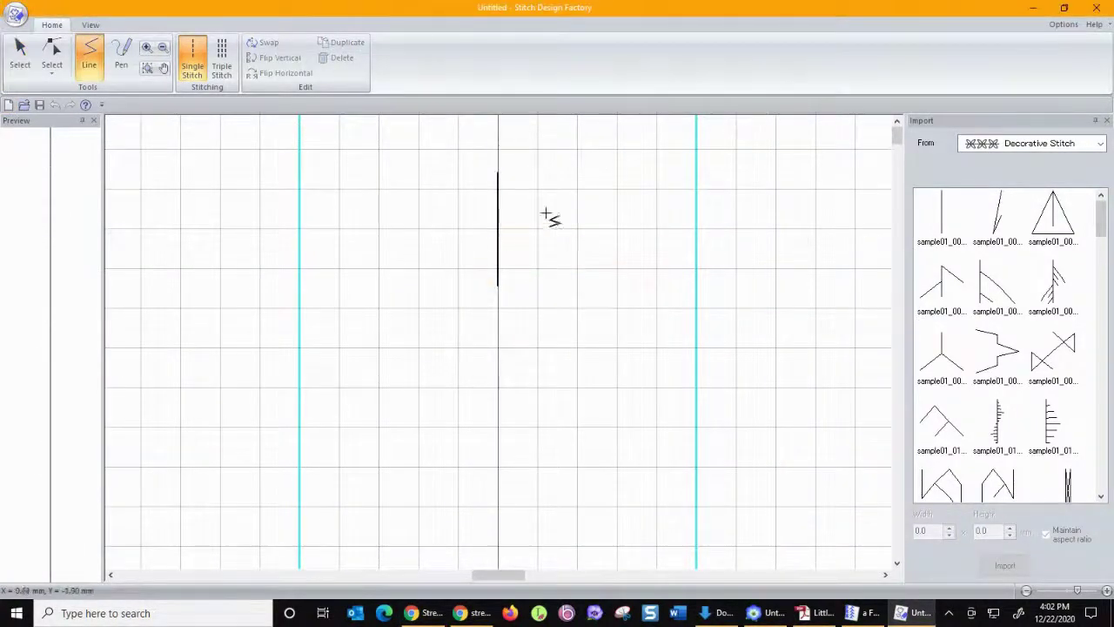
left_click(20, 57)
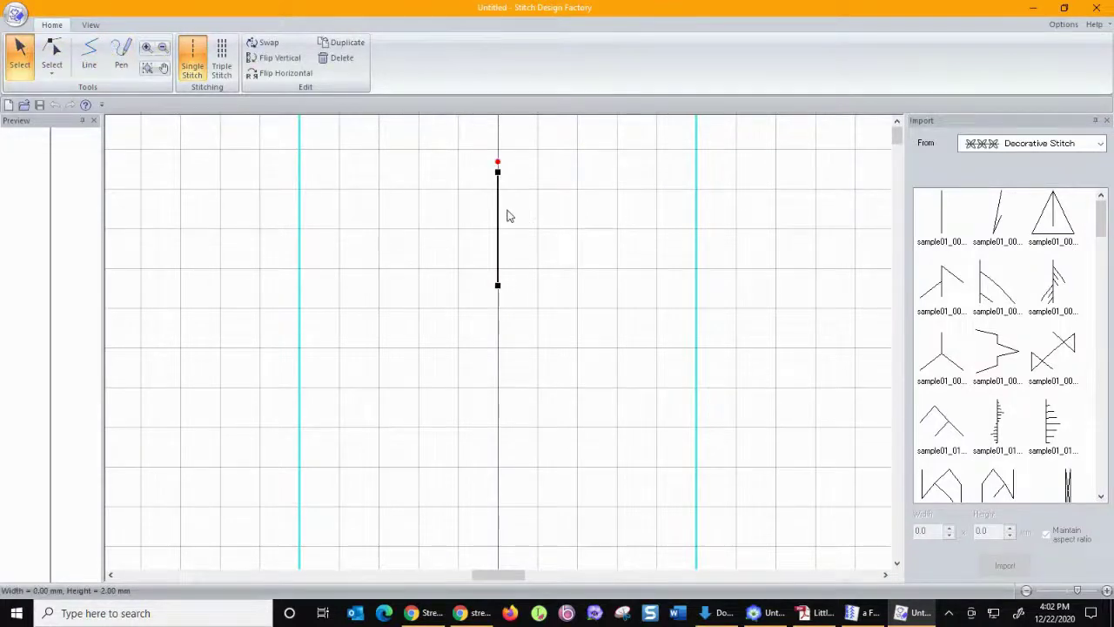
left_click_drag(496, 212, 497, 234)
Import the nested teardrop-in-circle decorative stitch sample at 7.0 x 7.6 mm at the end of the starting line.
scroll(995, 348, "down", 3)
scroll(1047, 372, "down", 2)
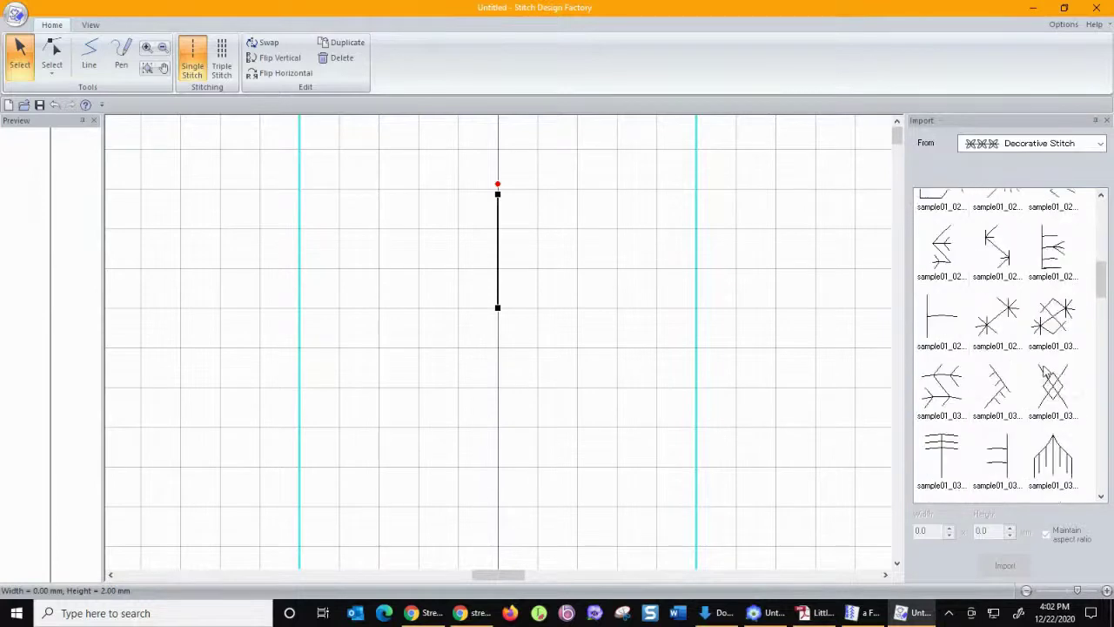
scroll(1040, 374, "down", 3)
scroll(966, 383, "down", 3)
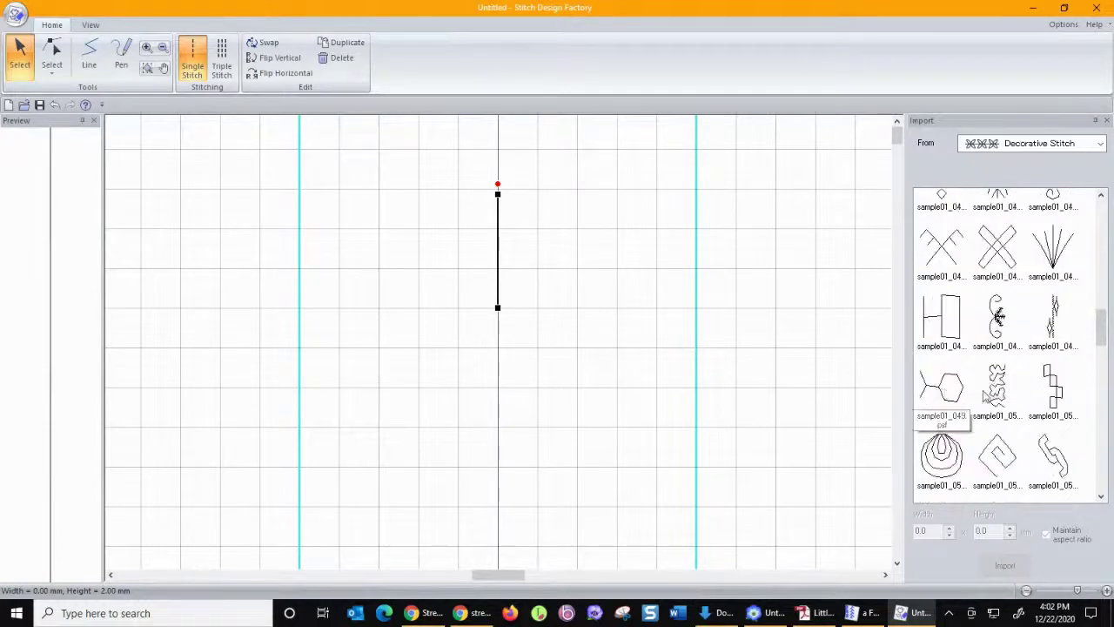
left_click(942, 455)
left_click_drag(942, 454, 533, 394)
scroll(627, 317, "down", 5)
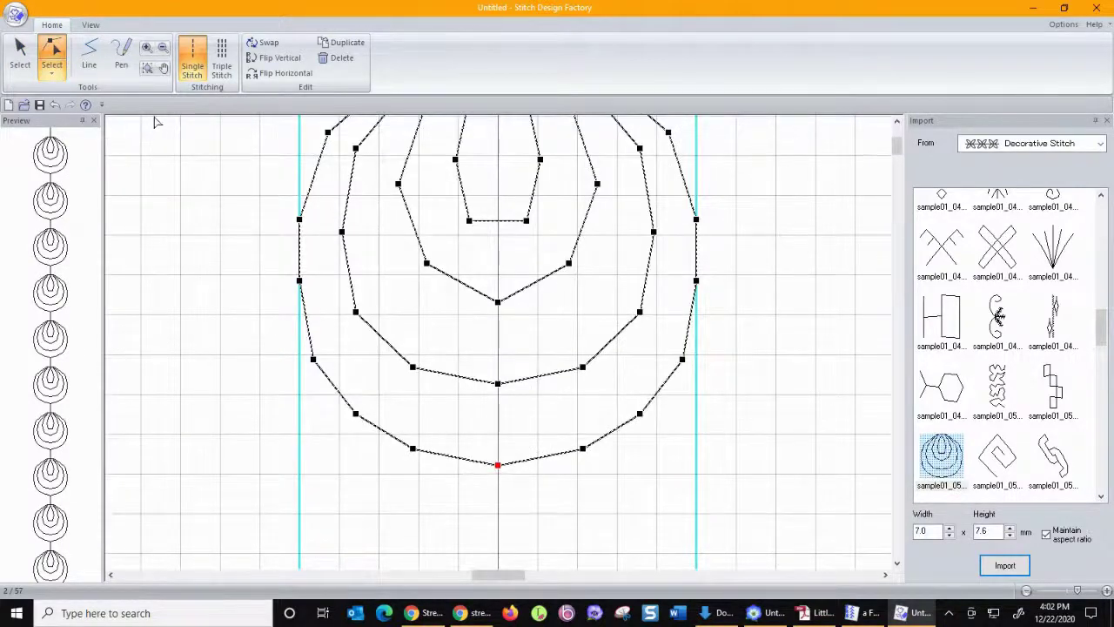
Duplicate the nested teardrop motif beneath the original and bring the copy fully into view.
left_click(329, 46)
scroll(694, 316, "down", 6)
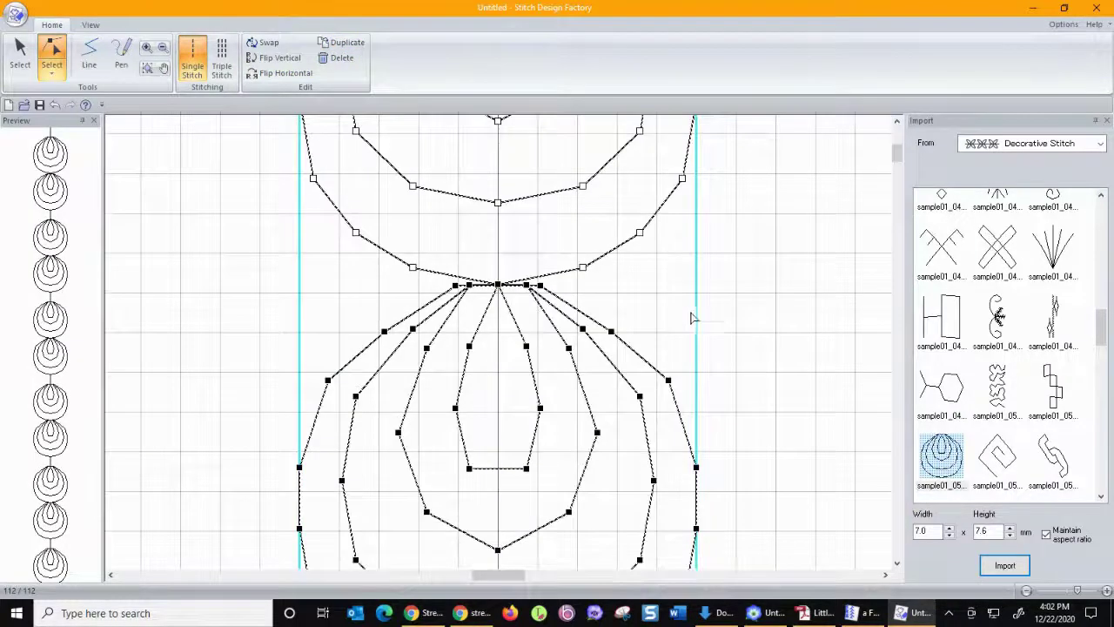
left_click(163, 48)
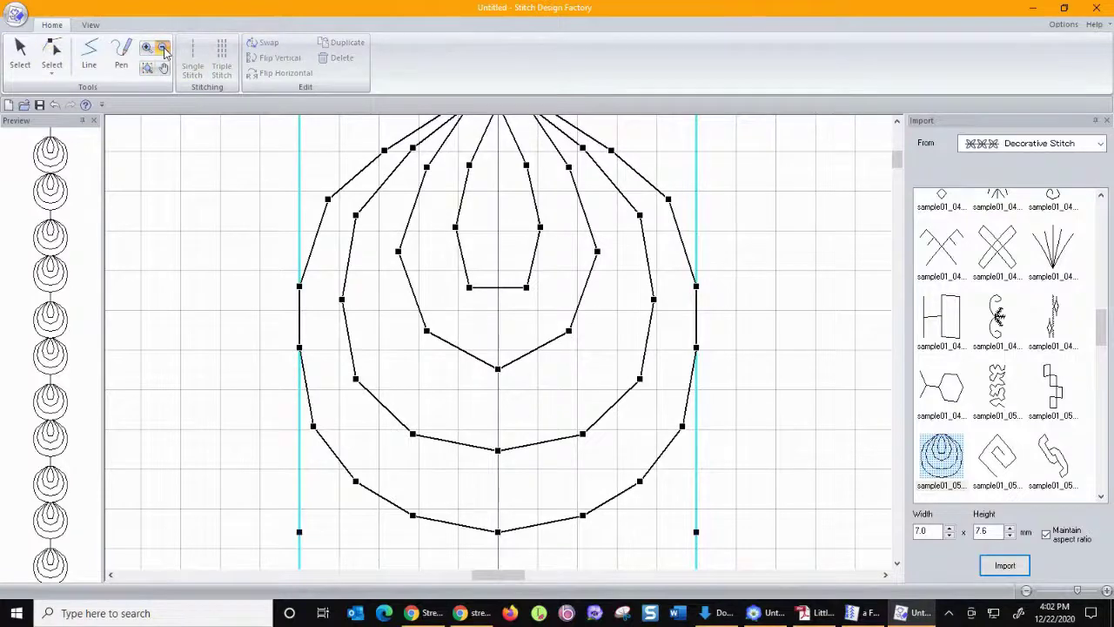
left_click(485, 246)
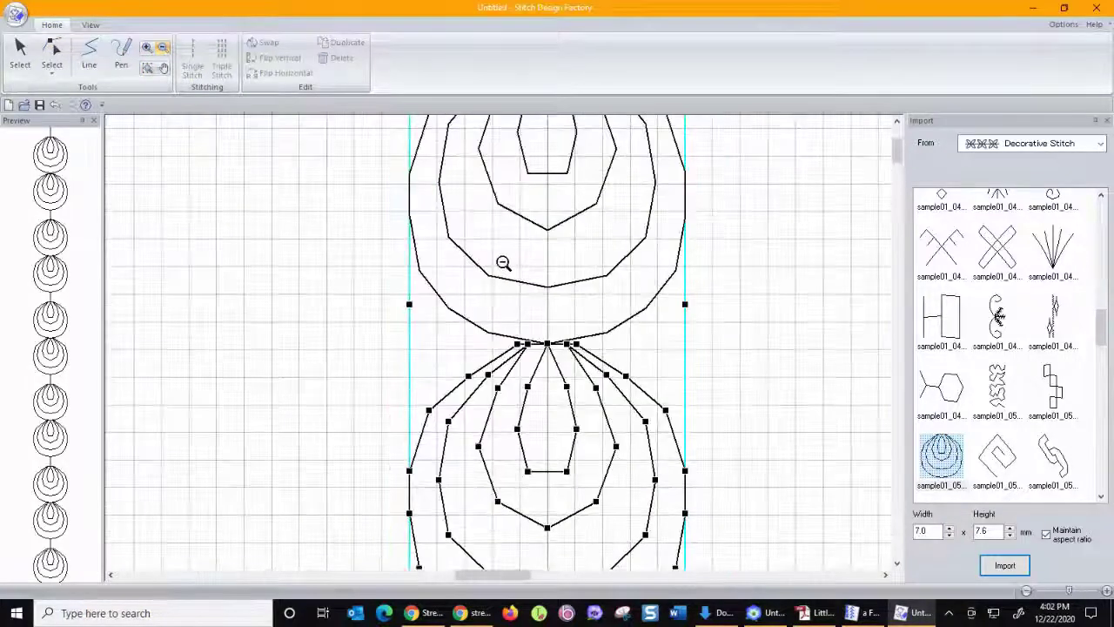
left_click(503, 263)
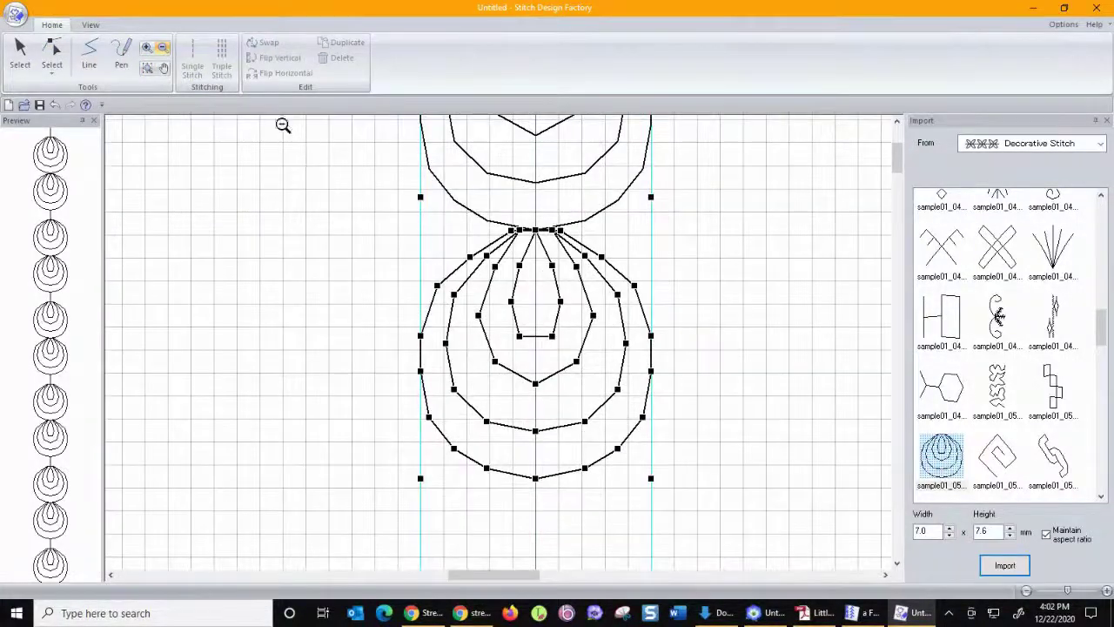
Try Swap and Flip Vertical on the whole pattern, and undo back to the single imported motif.
left_click(19, 54)
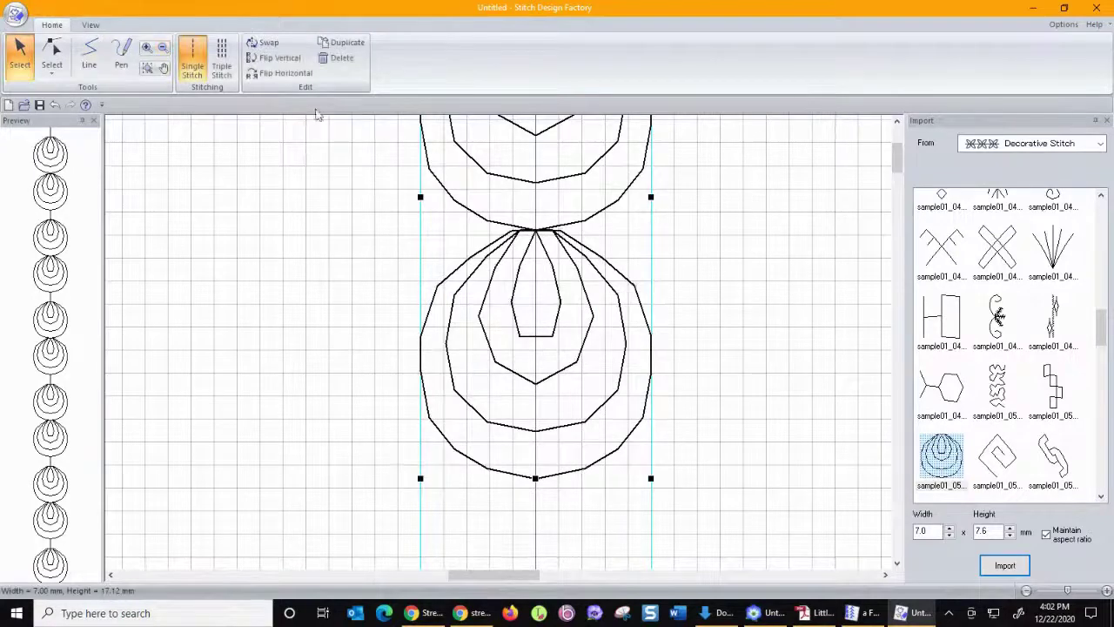
left_click(269, 43)
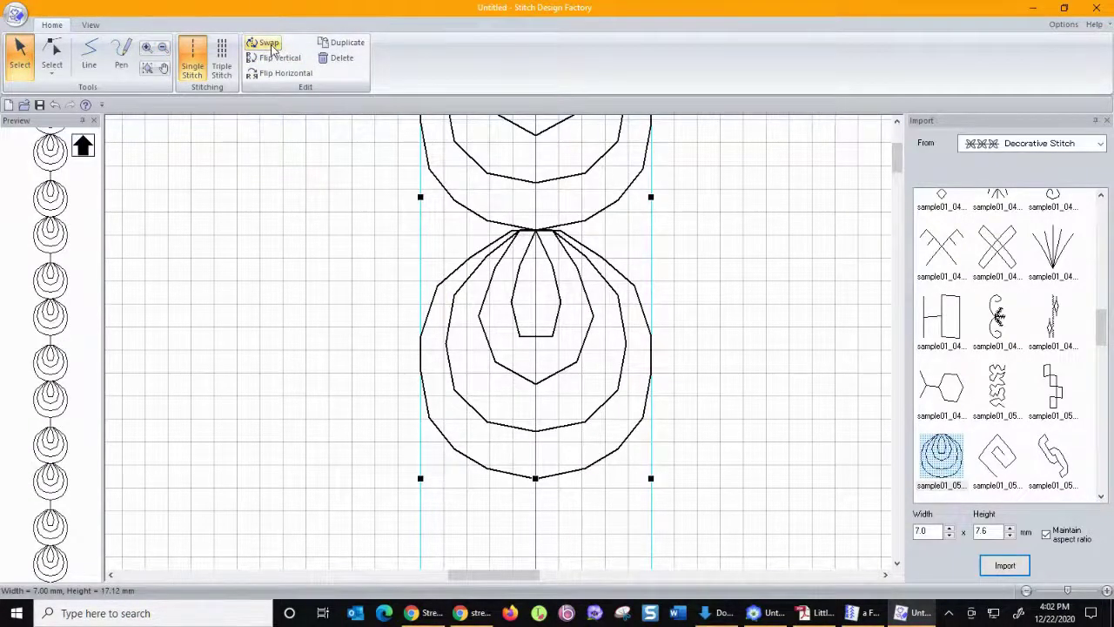
left_click(280, 58)
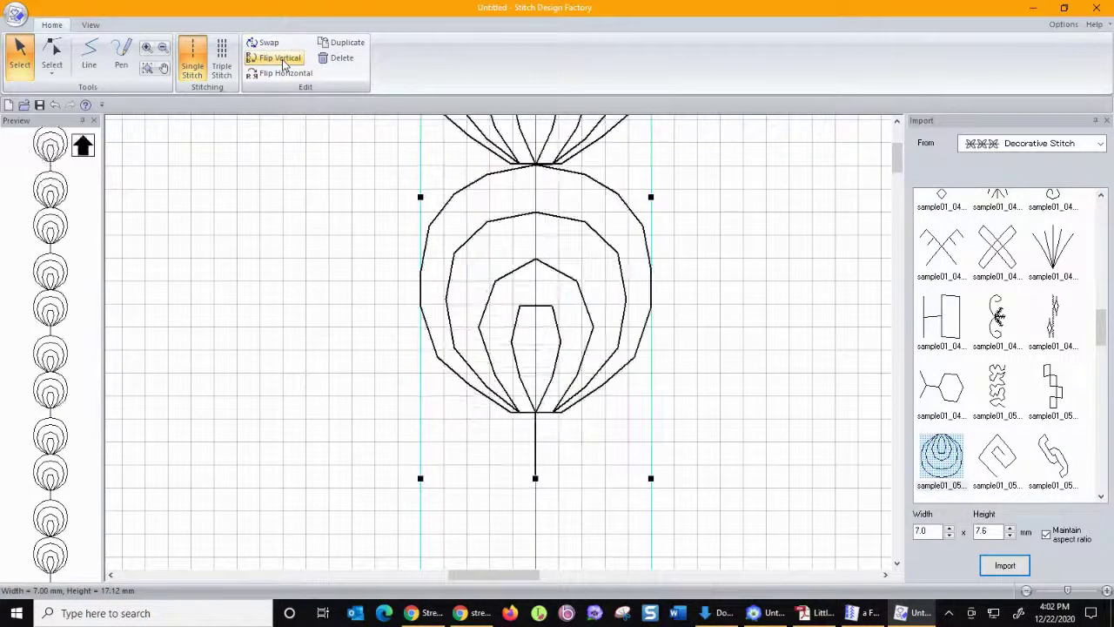
left_click(54, 106)
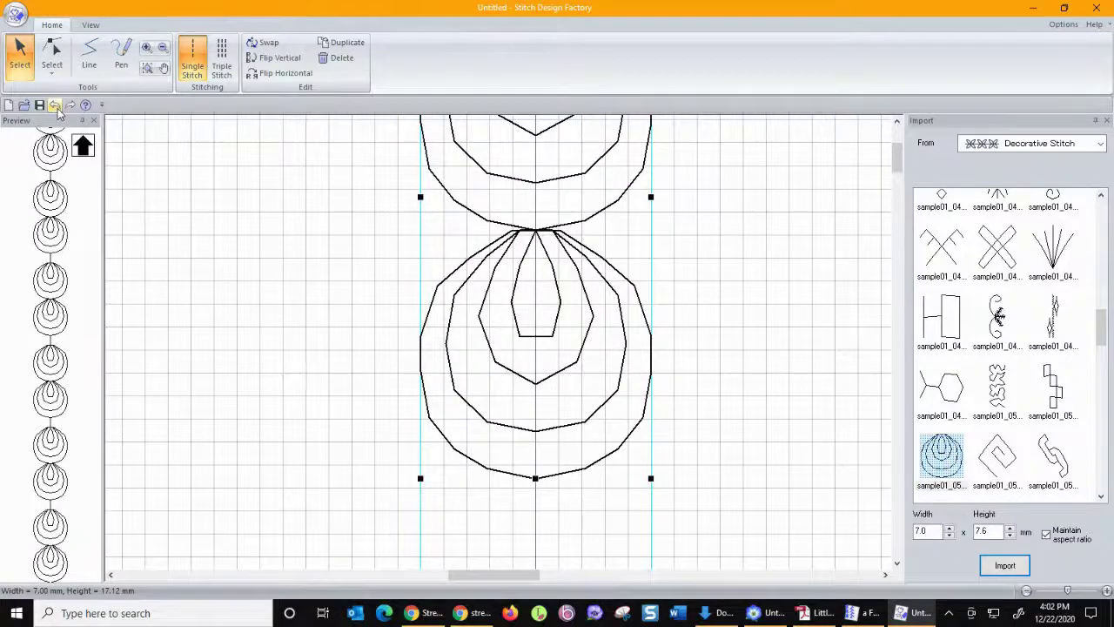
left_click(57, 108)
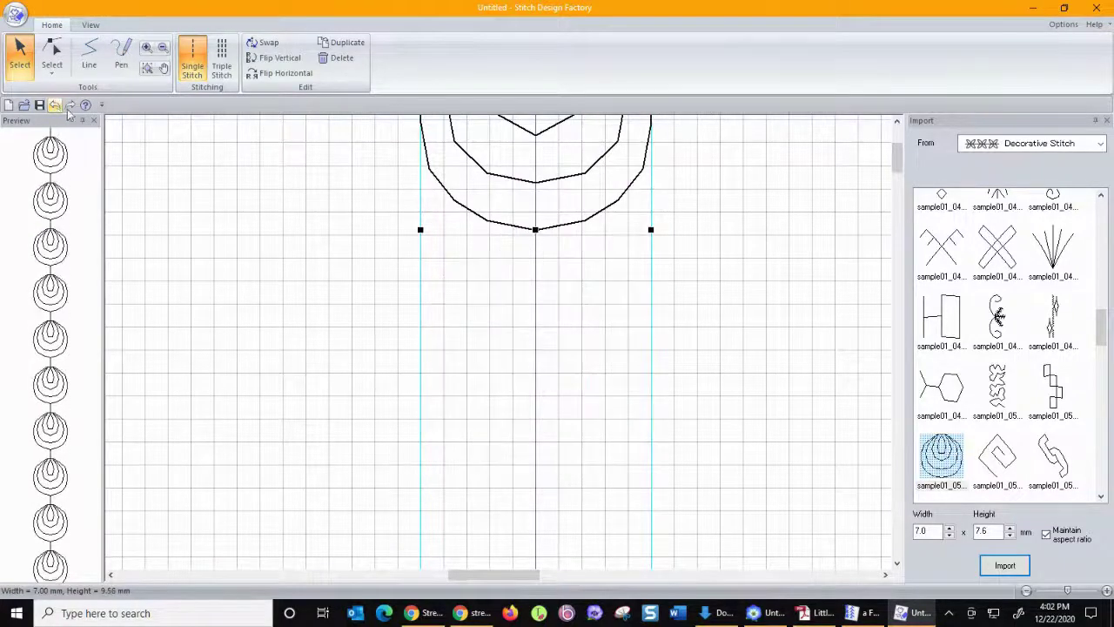
Duplicate the nested teardrop motif, flip only the copy vertically, and swap its start and end points.
left_click(335, 43)
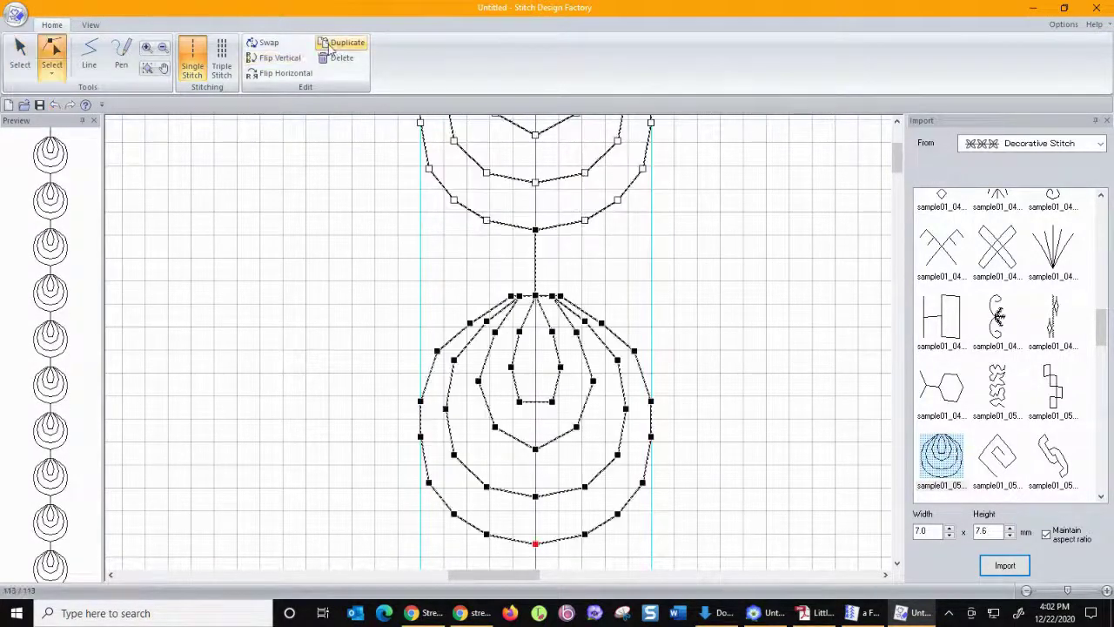
left_click(280, 58)
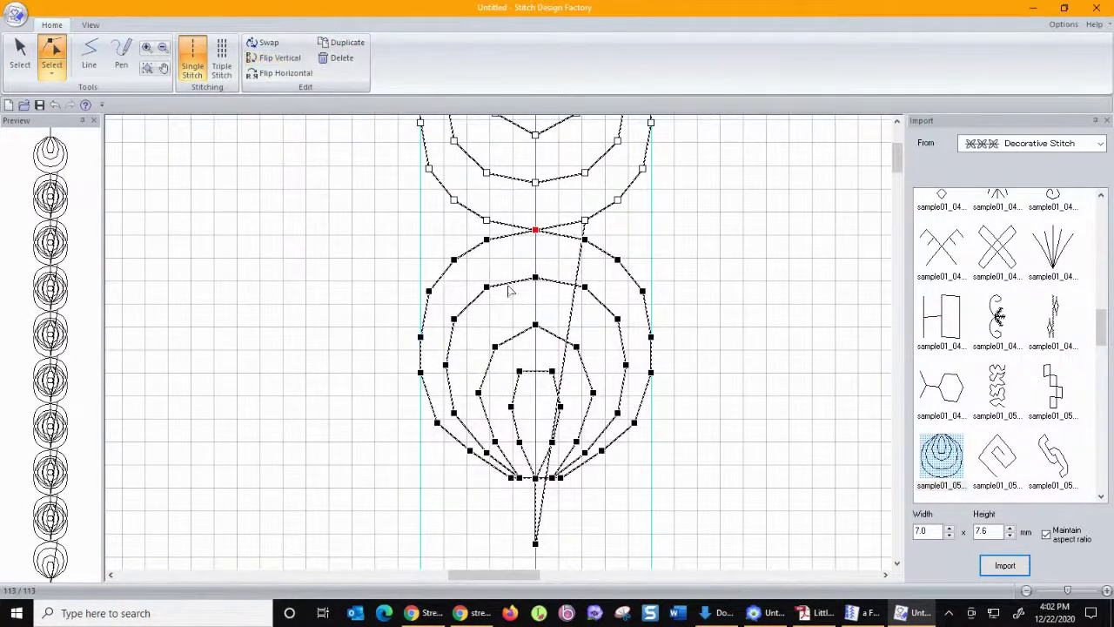
left_click(266, 44)
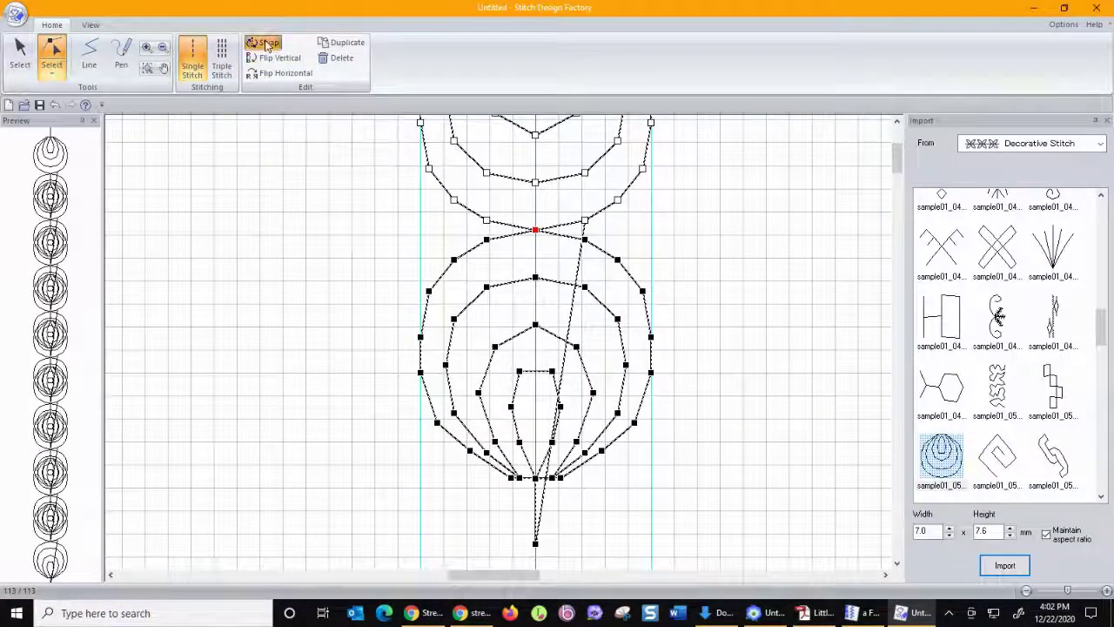
scroll(617, 348, "up", 4)
scroll(614, 350, "down", 3)
scroll(615, 350, "down", 2)
scroll(614, 350, "up", 3)
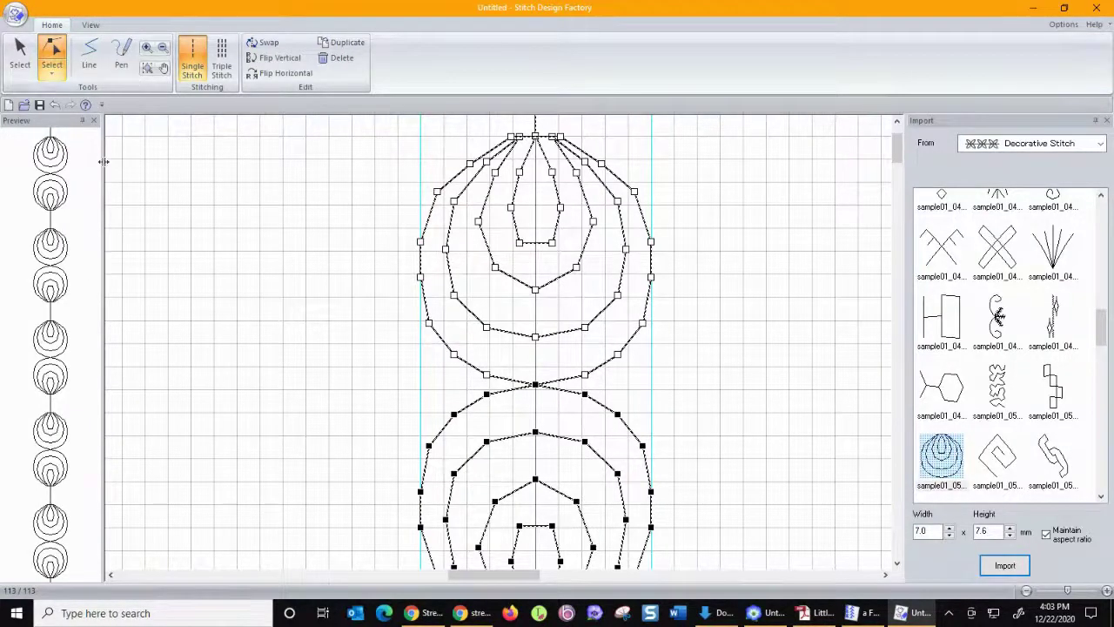
Try Triple Stitch on the flipped copy and set the whole pattern back to Single Stitch.
left_click(221, 54)
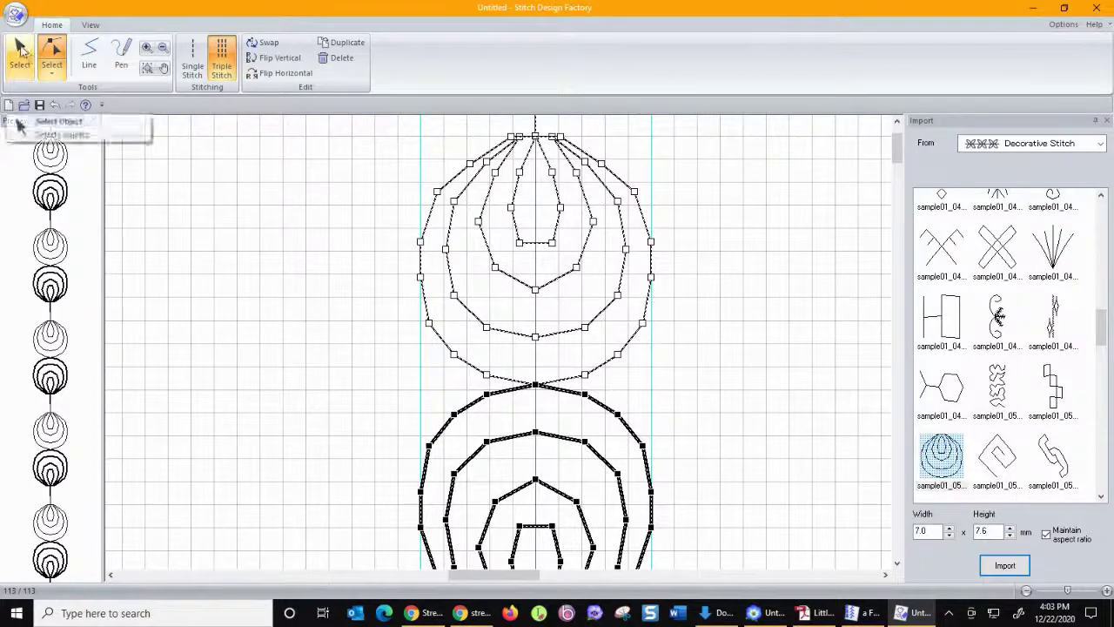
left_click(21, 52)
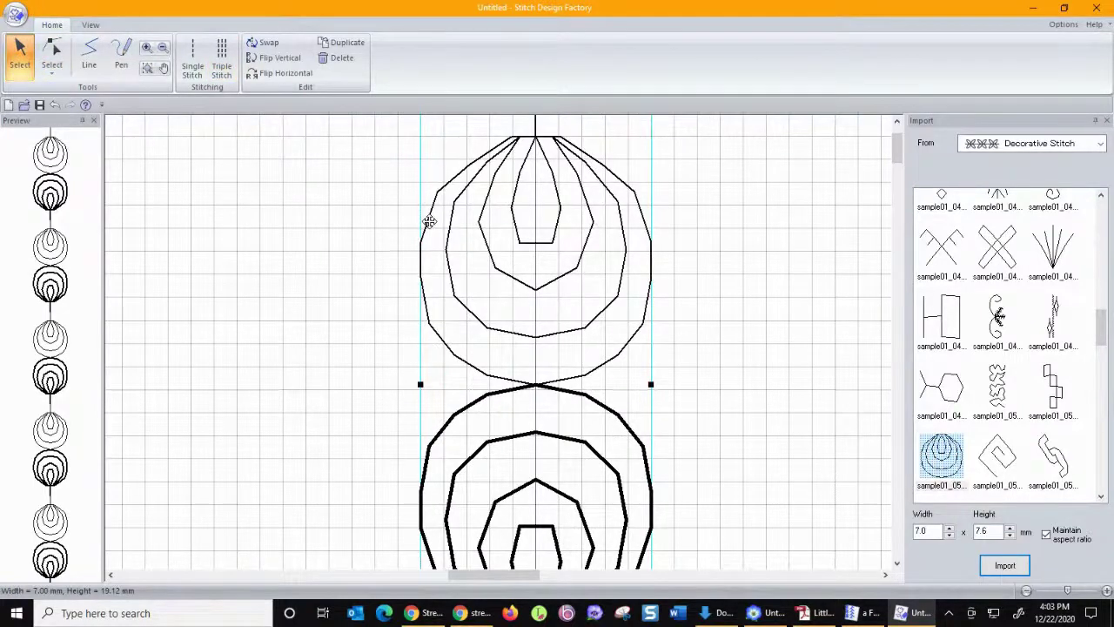
left_click(190, 58)
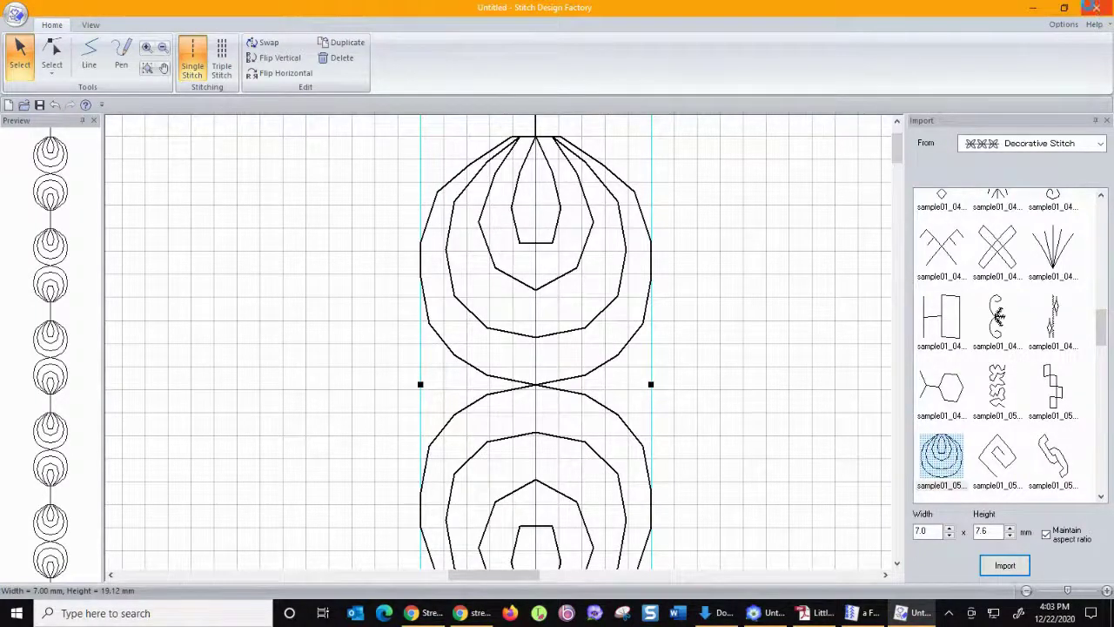
Close Stitch Design Factory without saving the mirrored teardrop pattern.
left_click(1096, 7)
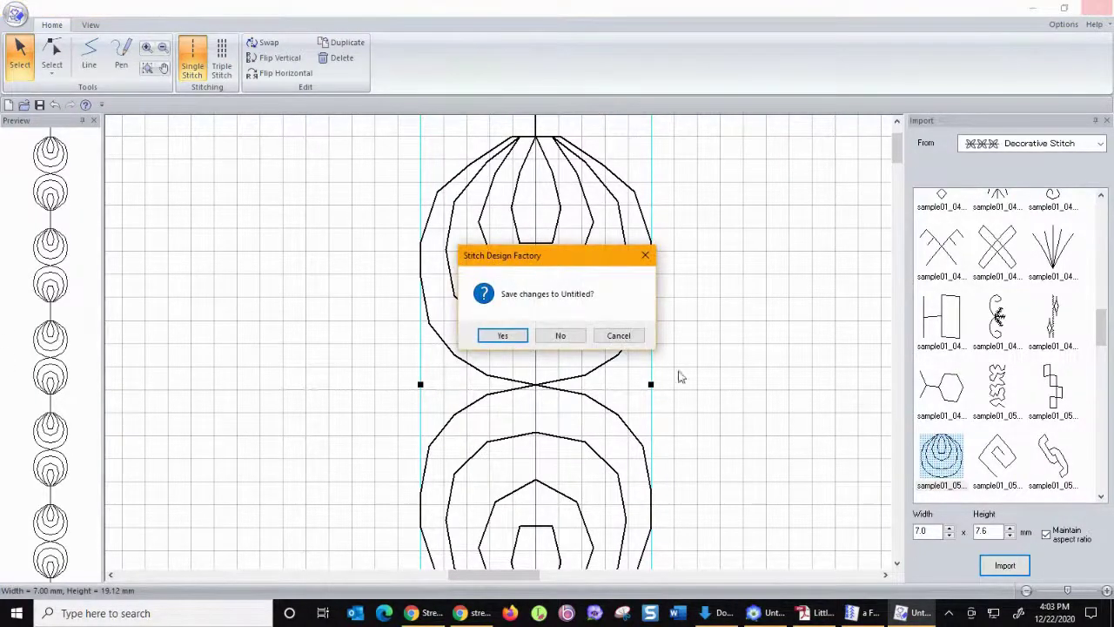
left_click(563, 335)
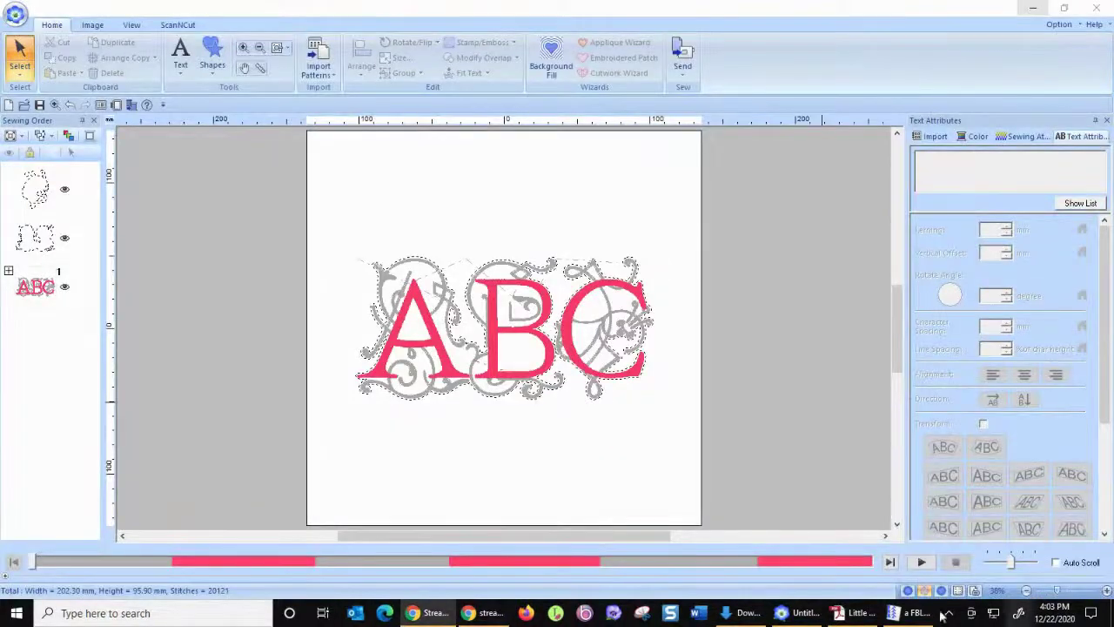
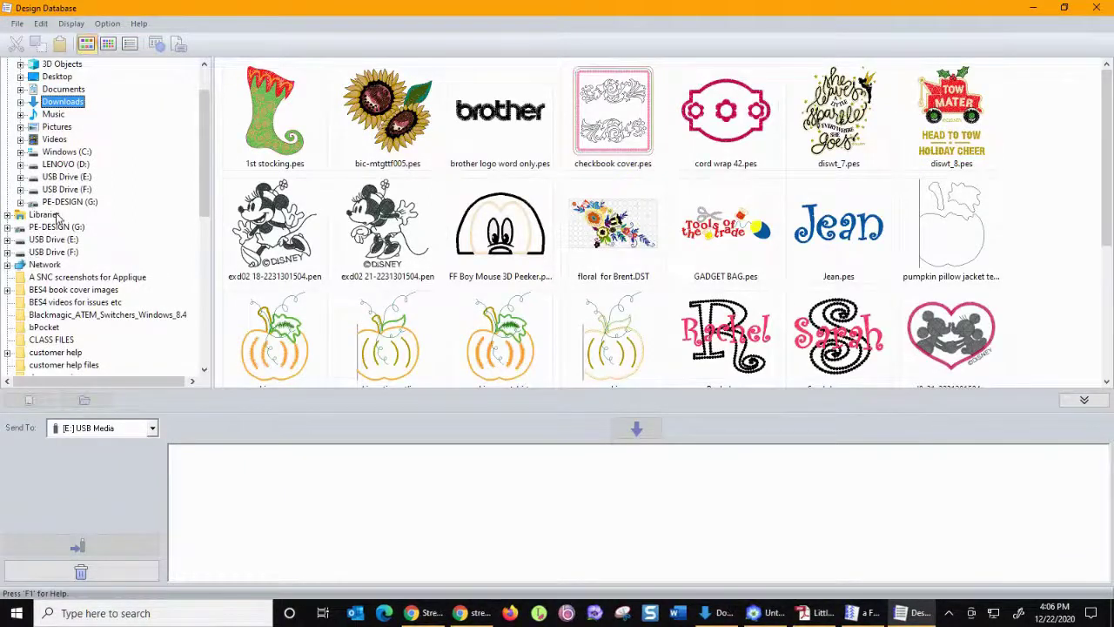
Look through the Documents folder, the New folder inside BES4 book cover images, and BES4 videos for issues etc.
left_click(63, 89)
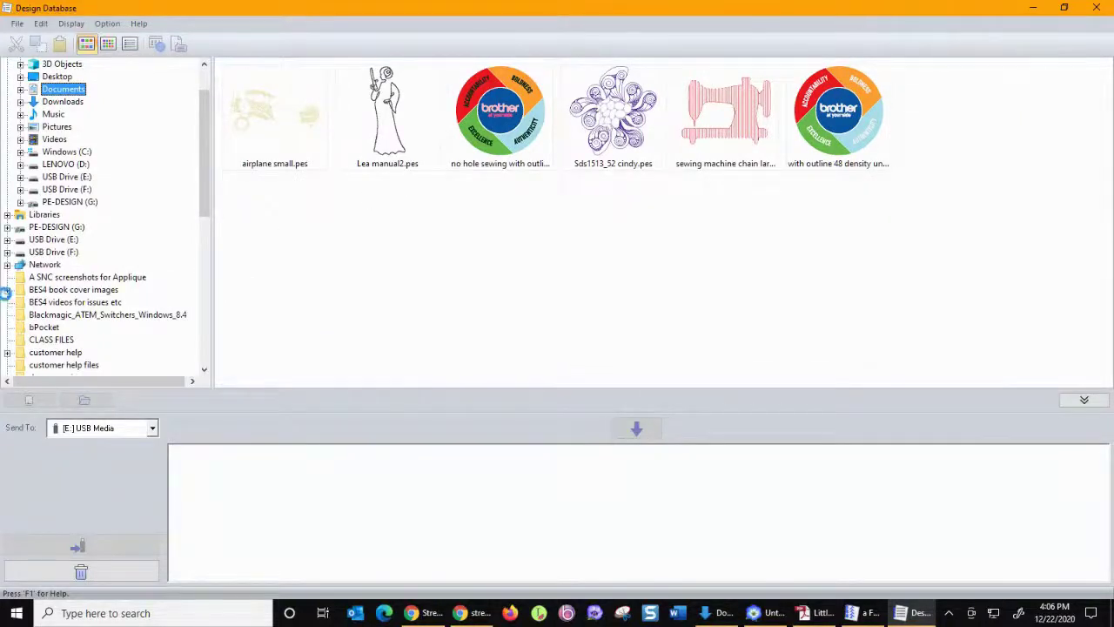
left_click(7, 289)
left_click(61, 303)
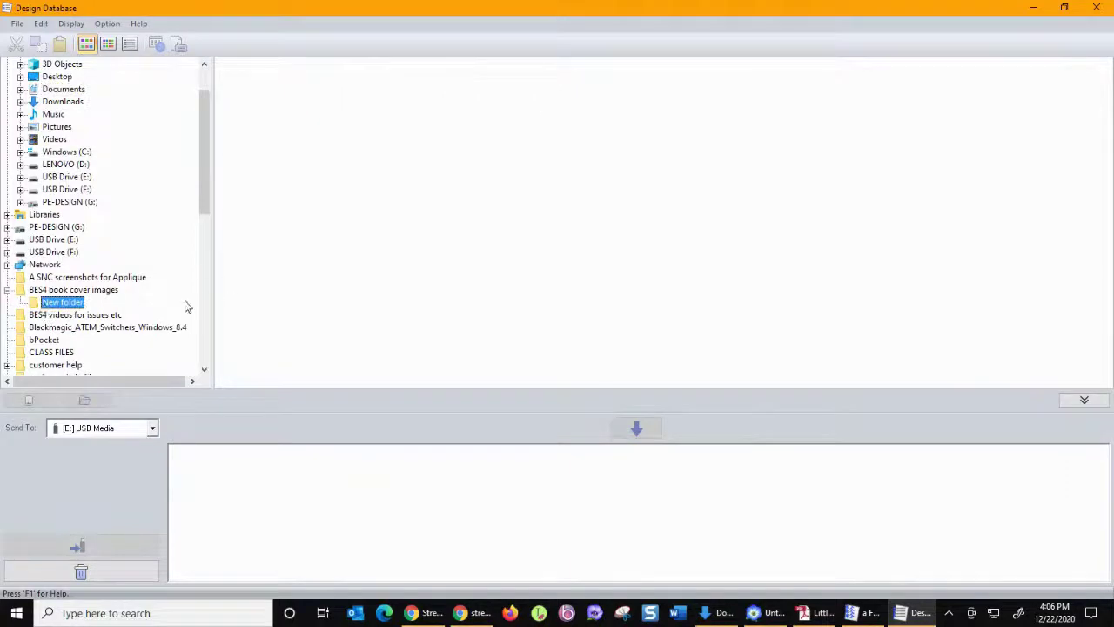
left_click(90, 317)
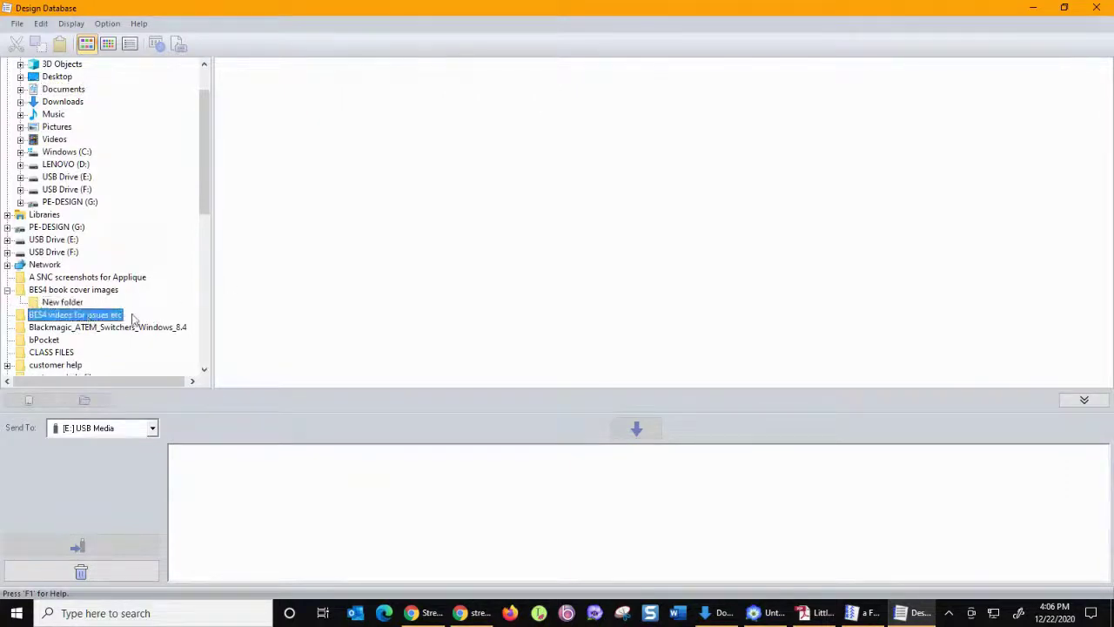
scroll(111, 318, "down", 3)
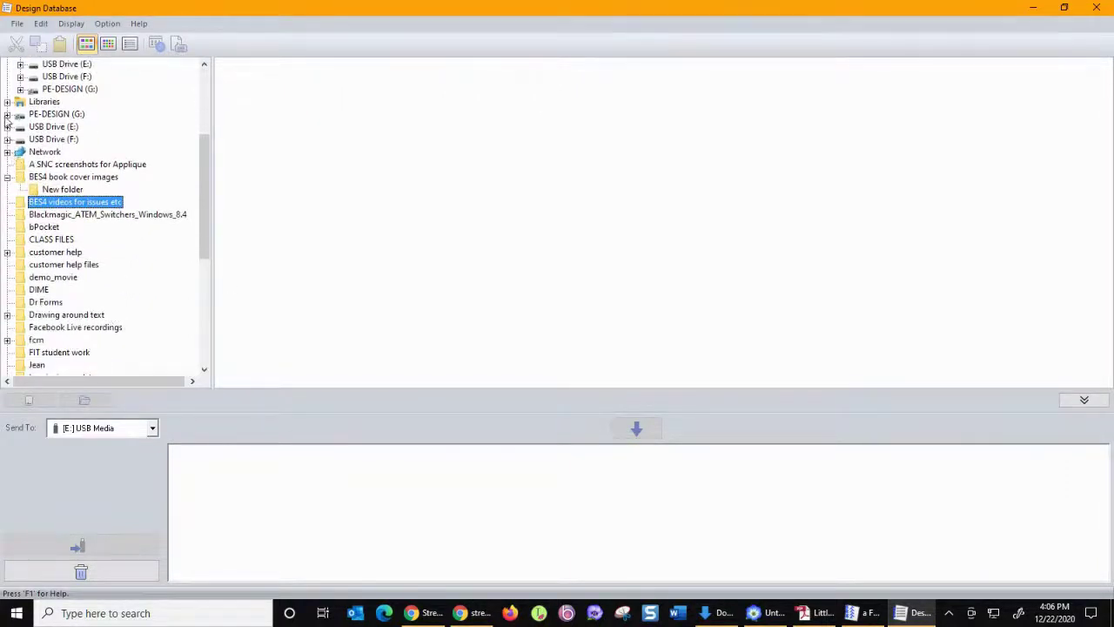
scroll(14, 122, "up", 2)
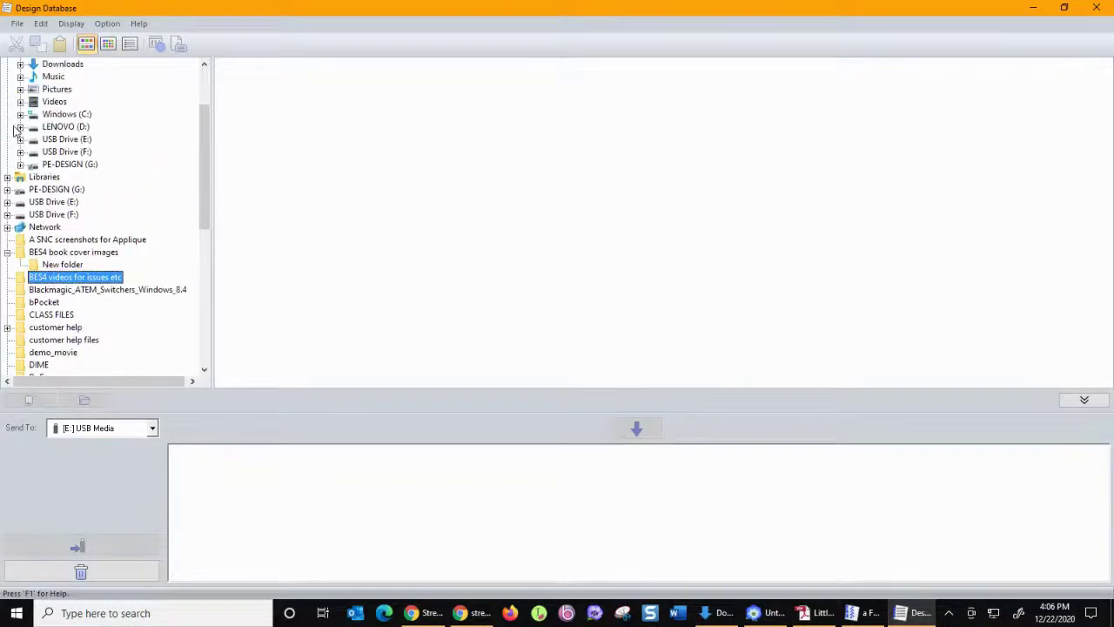
Open the 2500 Accents folder inside 2500 Bonus Designs on the Windows (C:) drive.
left_click(20, 113)
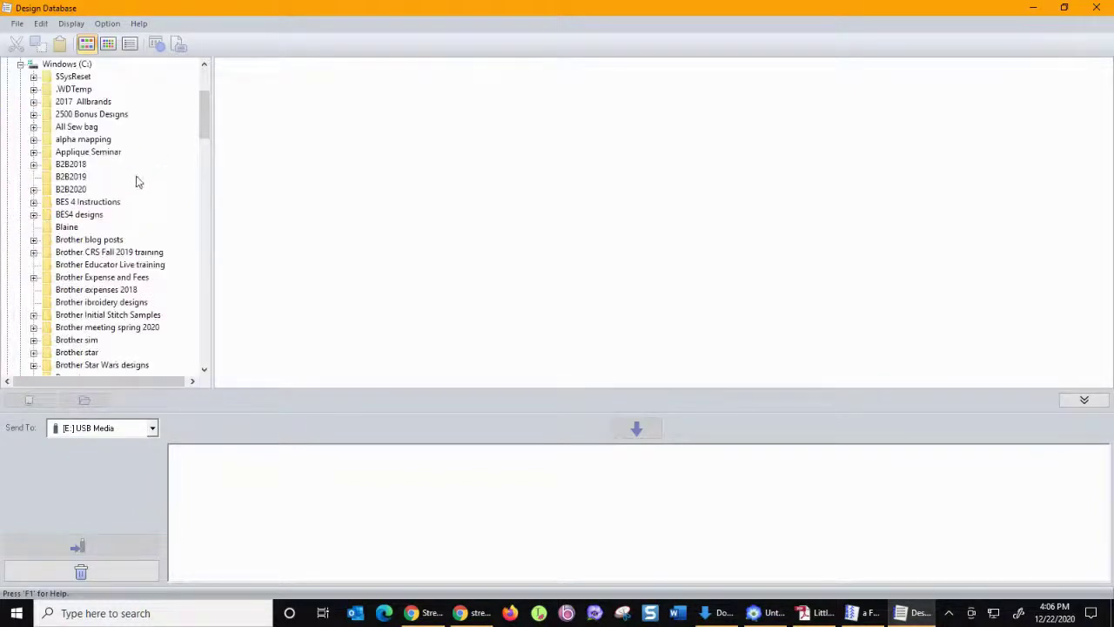
left_click(65, 116)
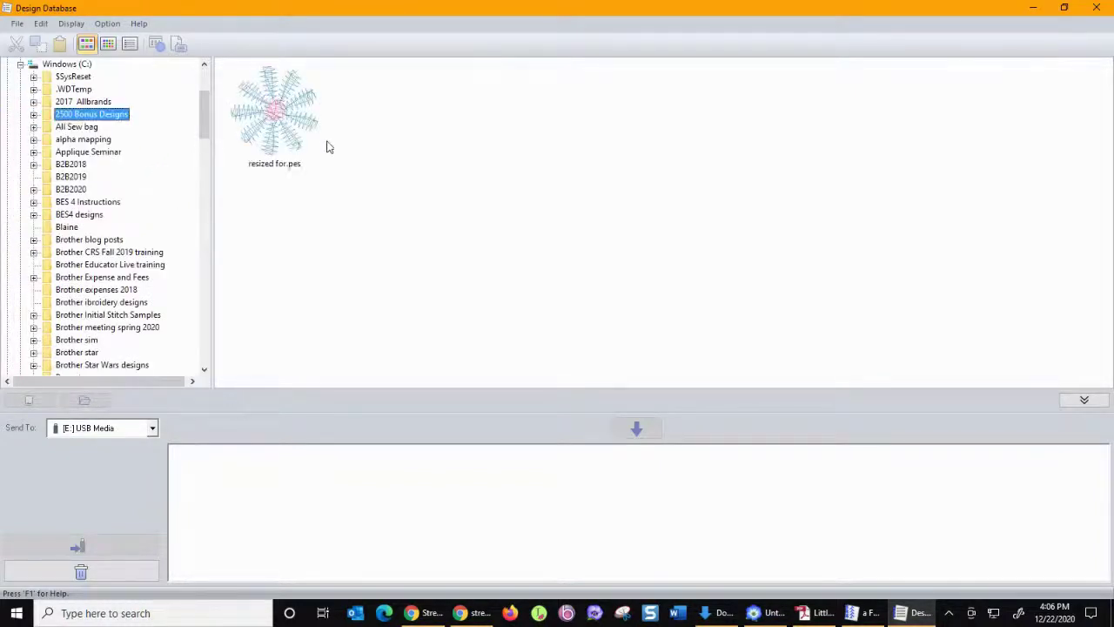
left_click(33, 114)
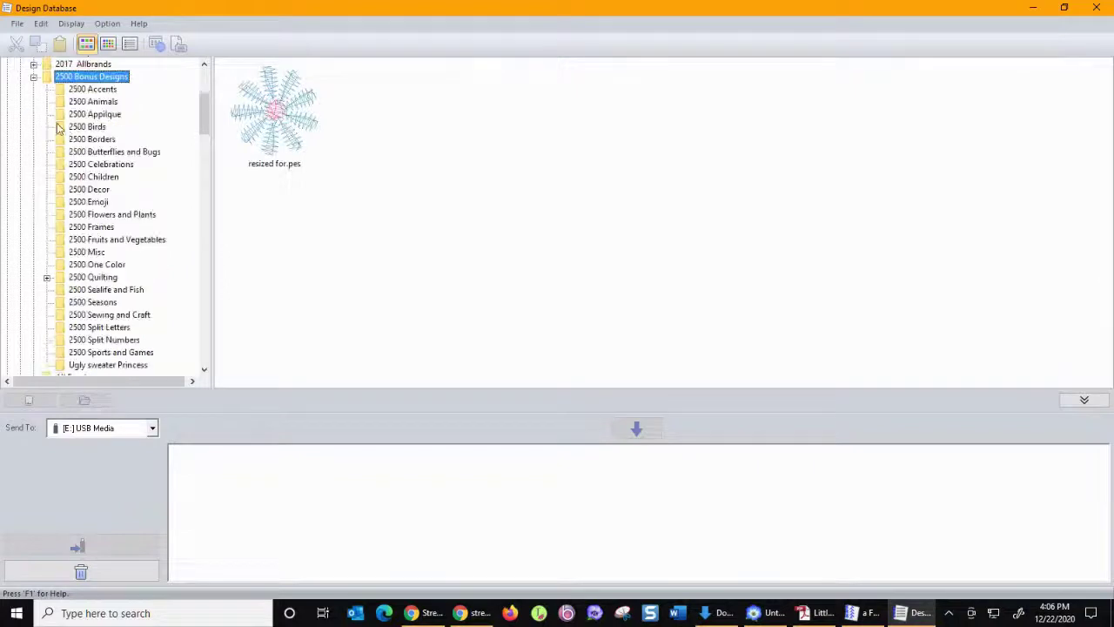
left_click(99, 90)
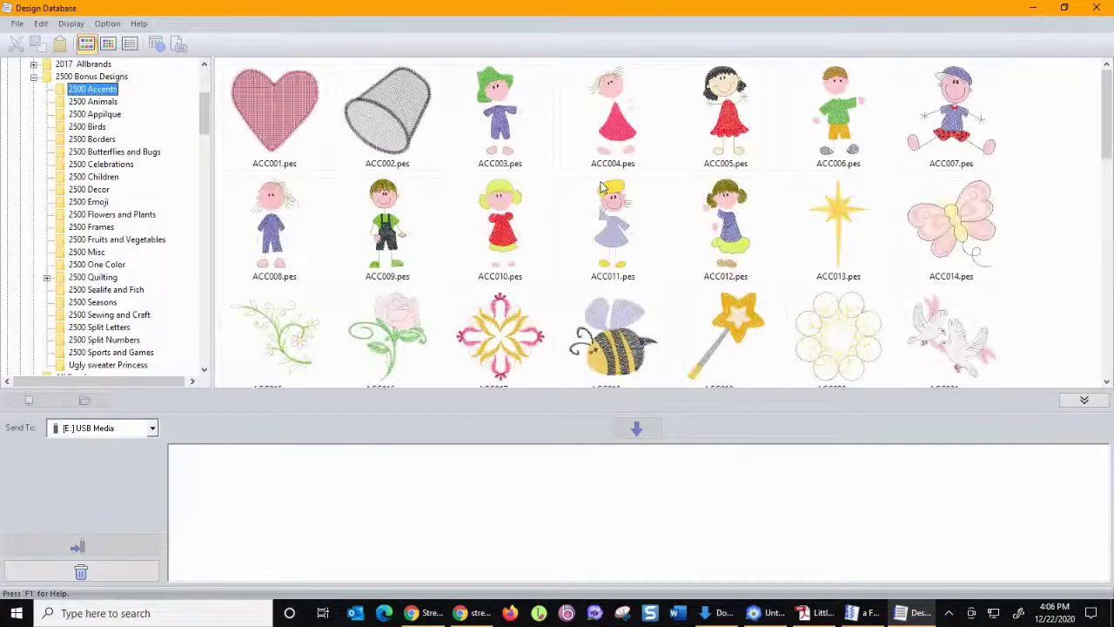
Set the send destination to the first network sewing machine listed after the two USB media drives.
left_click(617, 133)
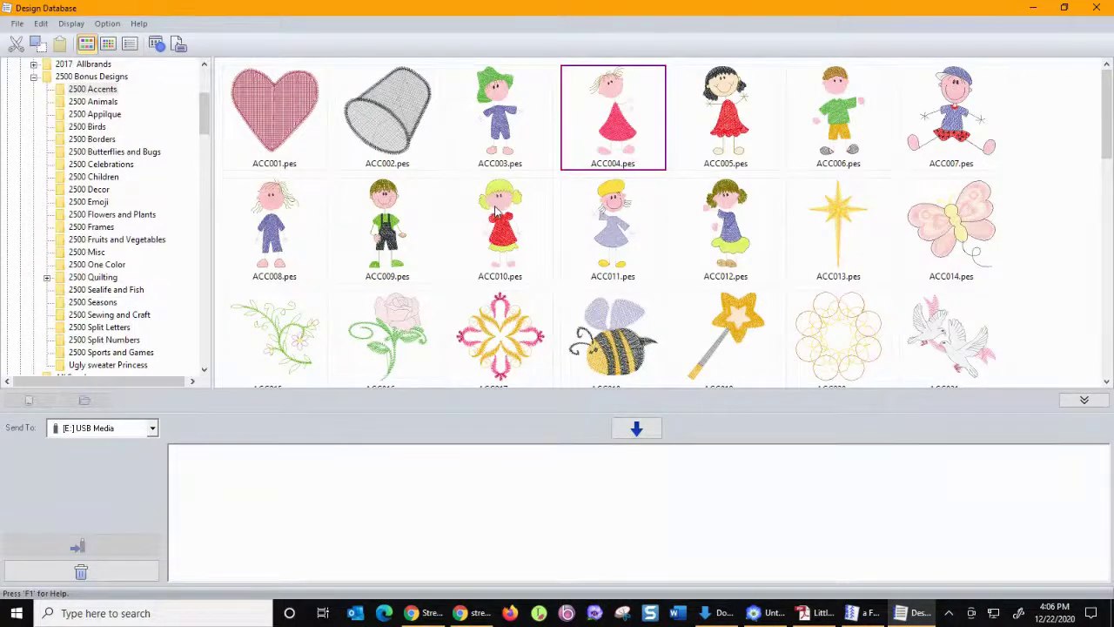
left_click(68, 428)
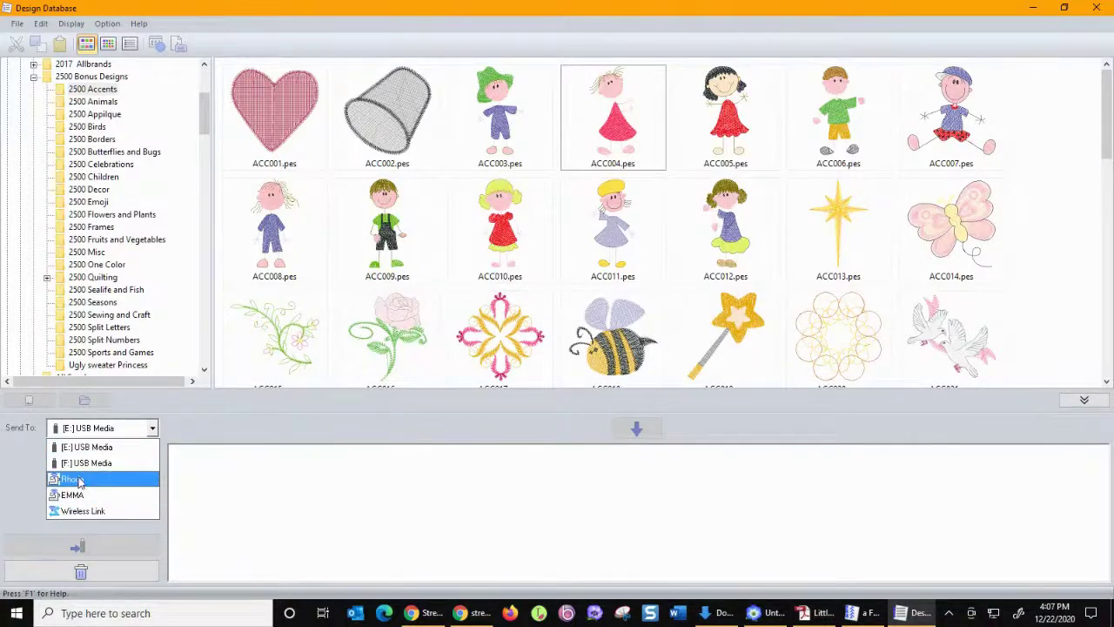
left_click(600, 139)
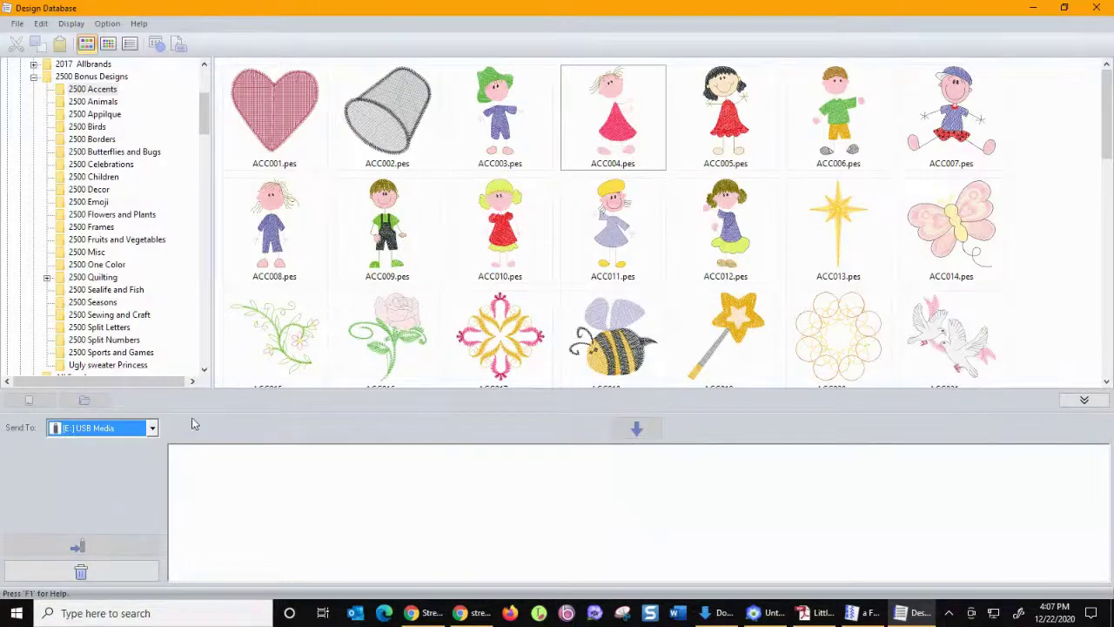
left_click(149, 428)
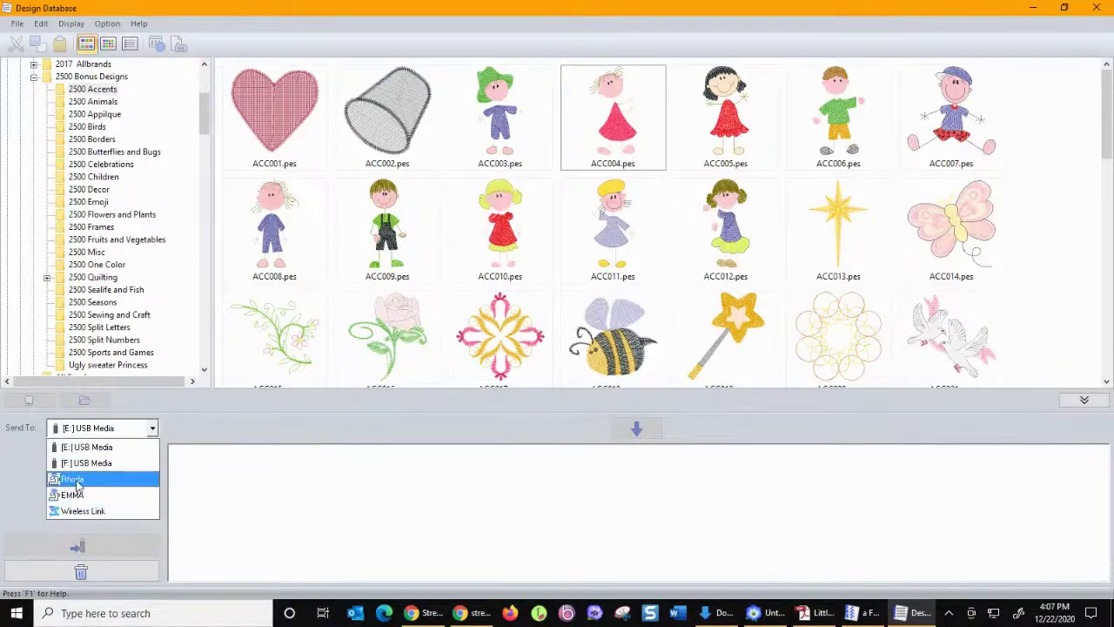
left_click(71, 478)
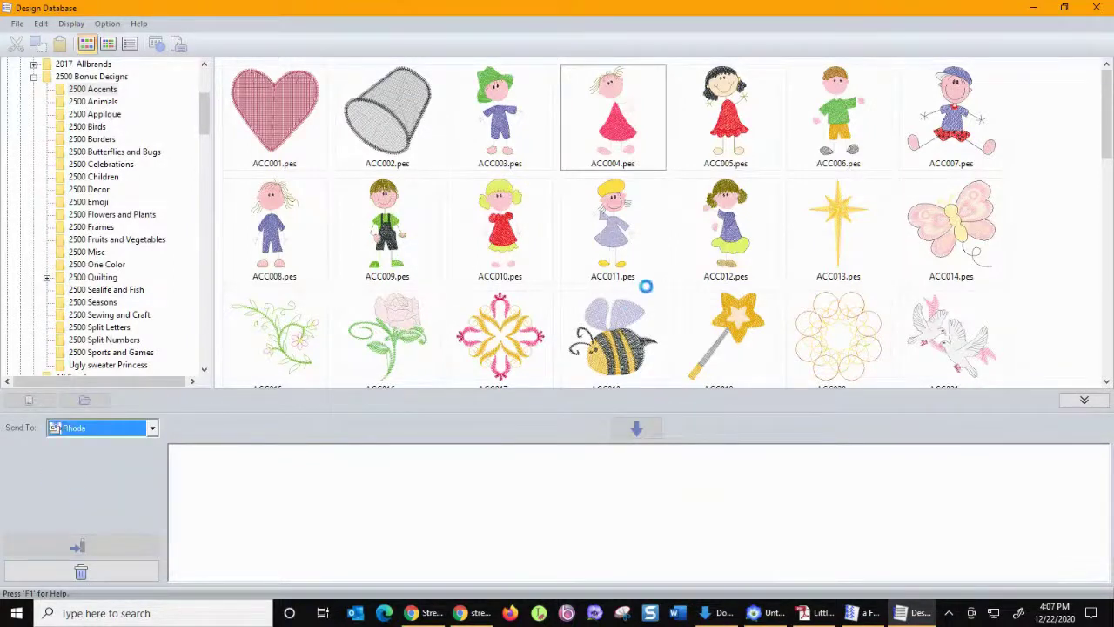
Add the girl ACC004.pes, boy ACC009.pes, butterfly ACC014.pes and bee designs to the list for sending.
left_click(631, 139)
left_click(389, 242, "ctrl")
left_click(602, 343, "ctrl")
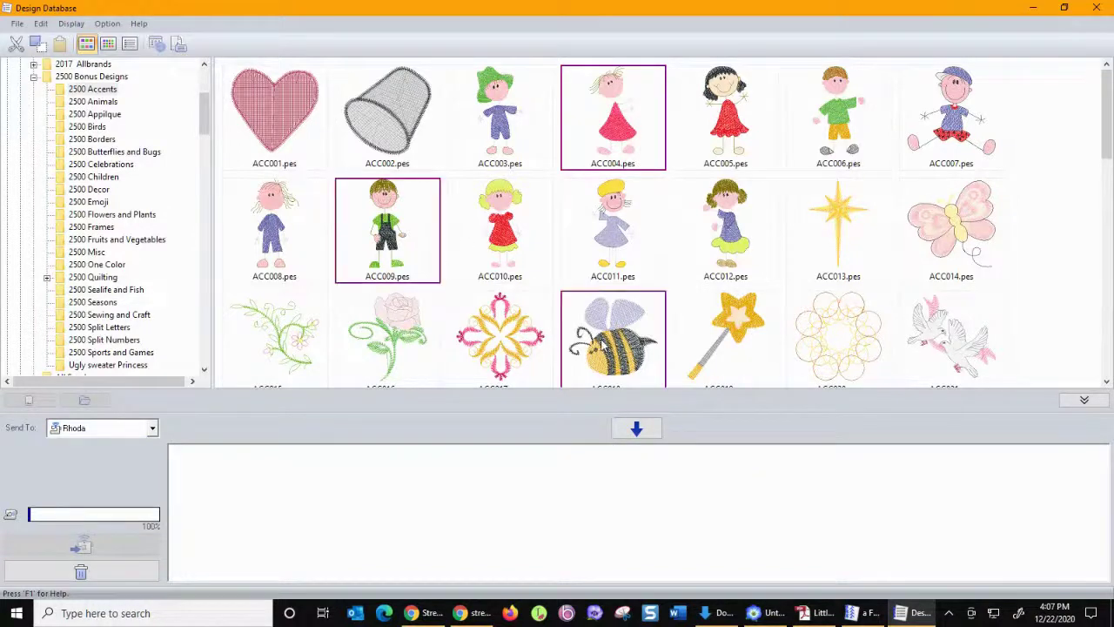
left_click(964, 247, "ctrl")
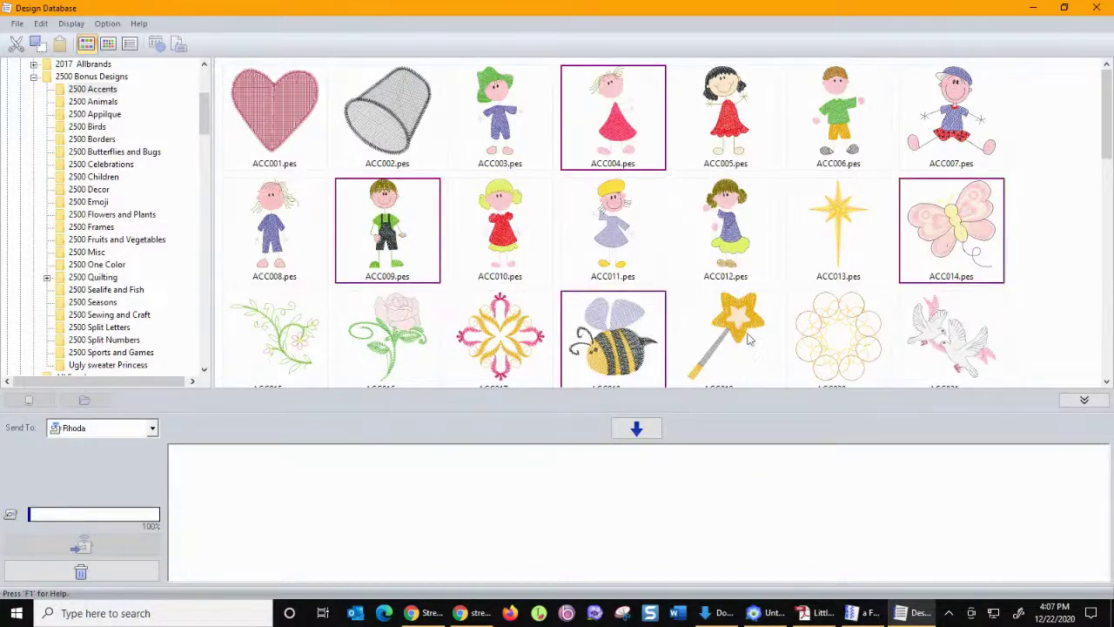
left_click(635, 429)
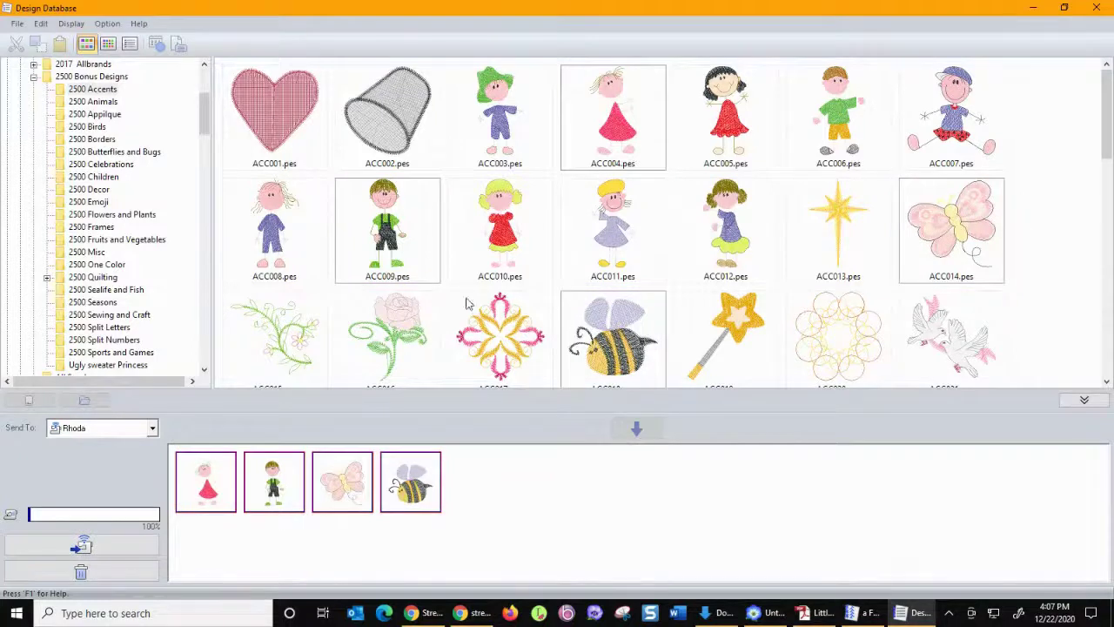
Add the ornament CLP002.pes, Santa CLP011.pes and the bow-topped wreath from 2500 Celebrations to the list for sending.
left_click(75, 165)
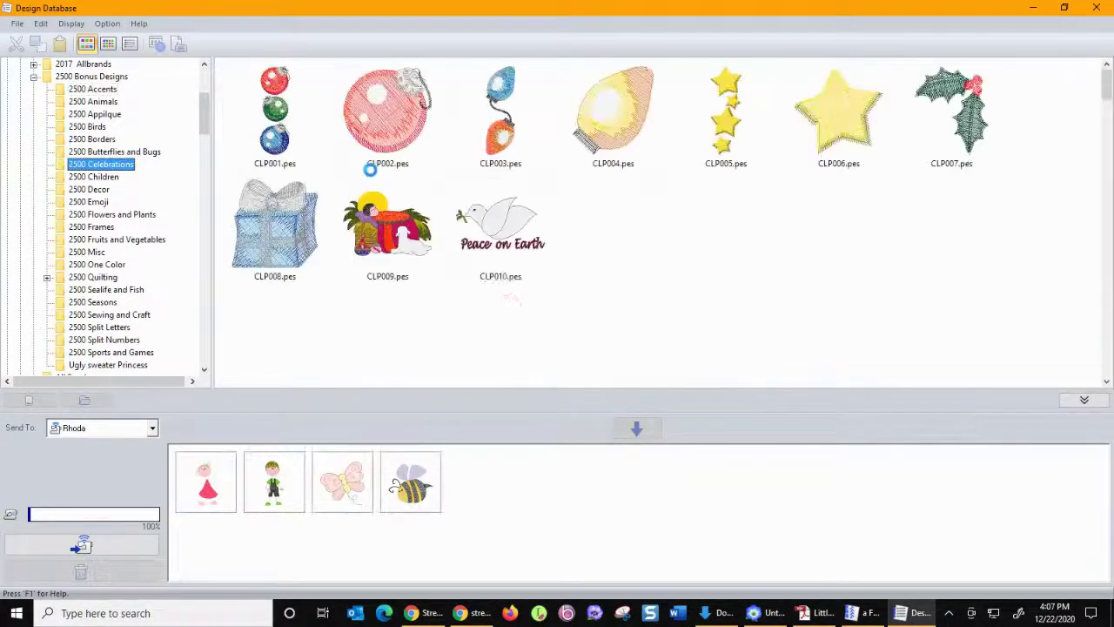
left_click(392, 130, "ctrl")
left_click(620, 242, "ctrl")
left_click(514, 344, "ctrl")
left_click(636, 428)
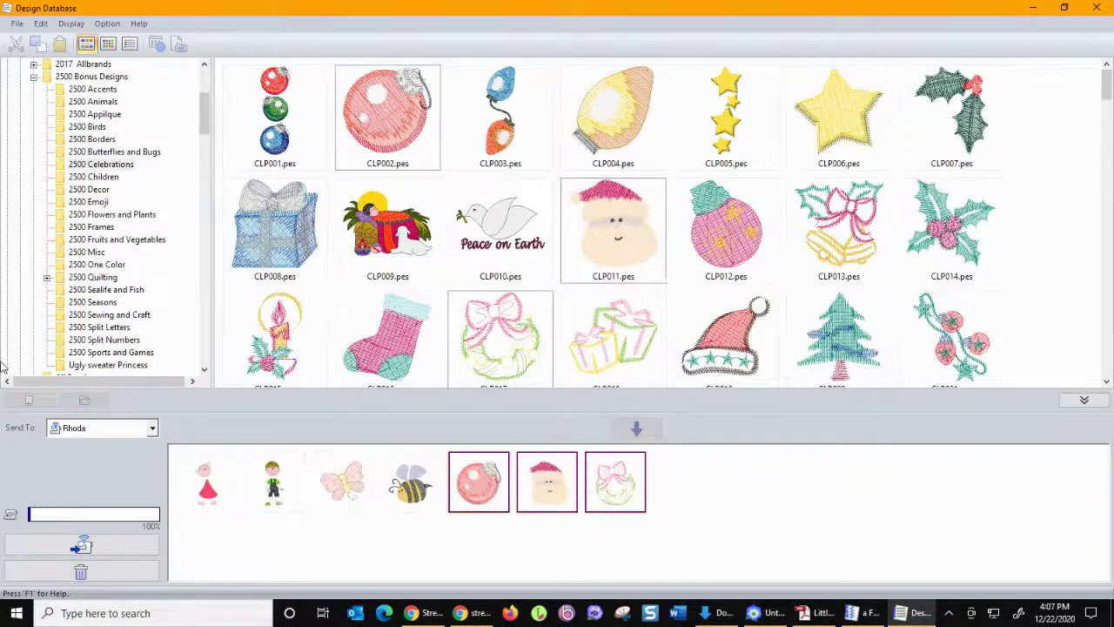
Open the snowman design OCR009.pes from the 2500 One Color folder in Layout & Editing.
left_click(96, 264)
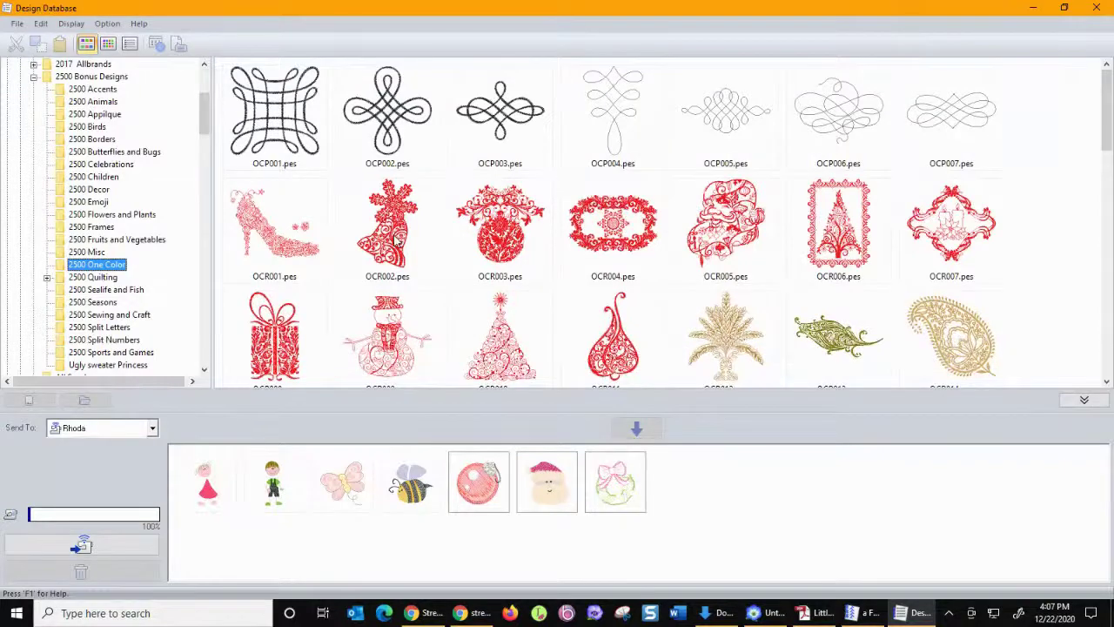
scroll(448, 251, "down", 2)
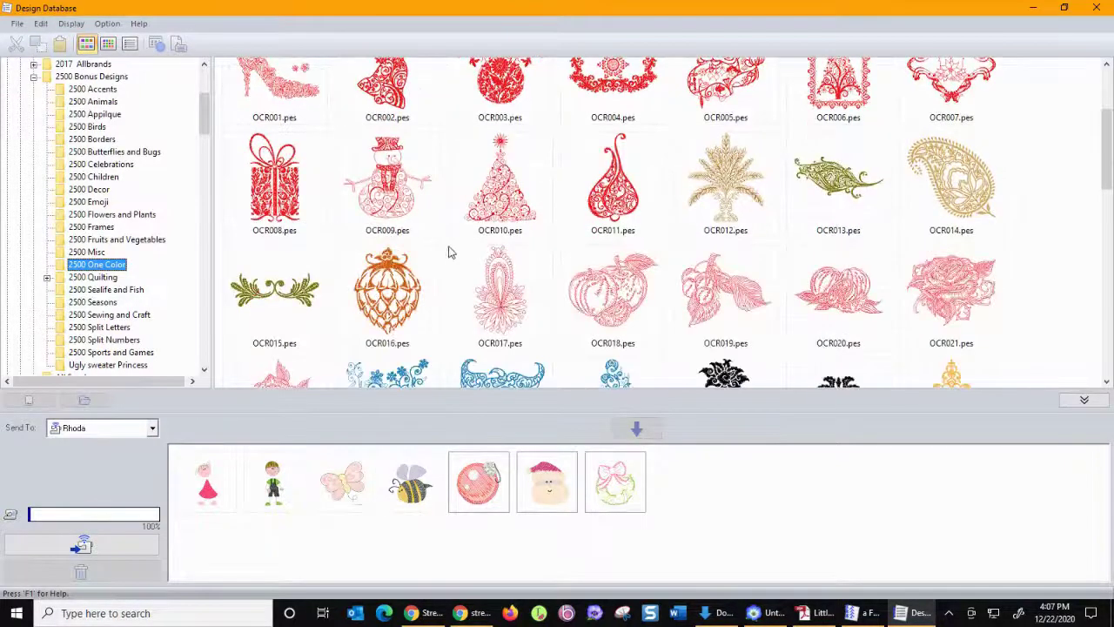
left_click(398, 219)
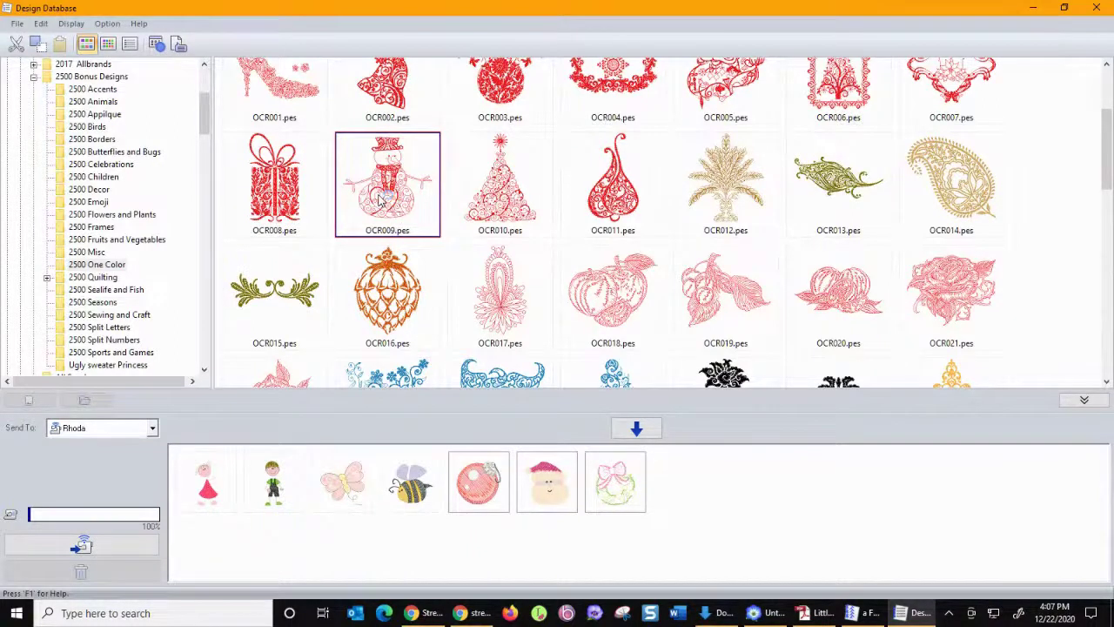
double_click(379, 200)
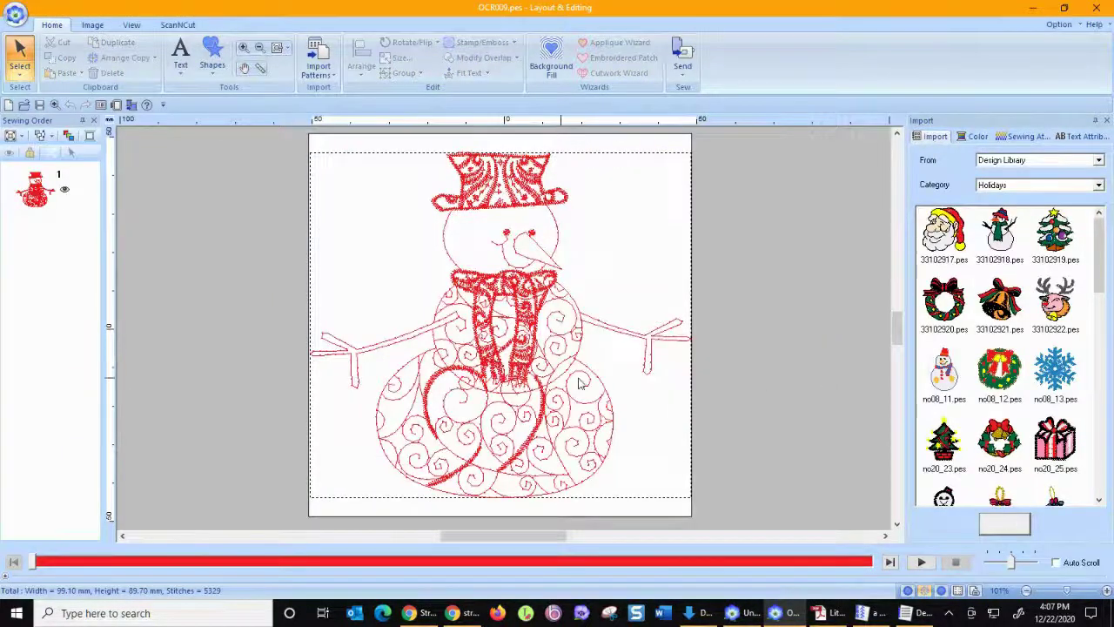
Switch back to Design Database, open the Christmas tree design OCR010.pes in Layout & Editing, and close its window.
left_click(916, 613)
left_click(503, 201)
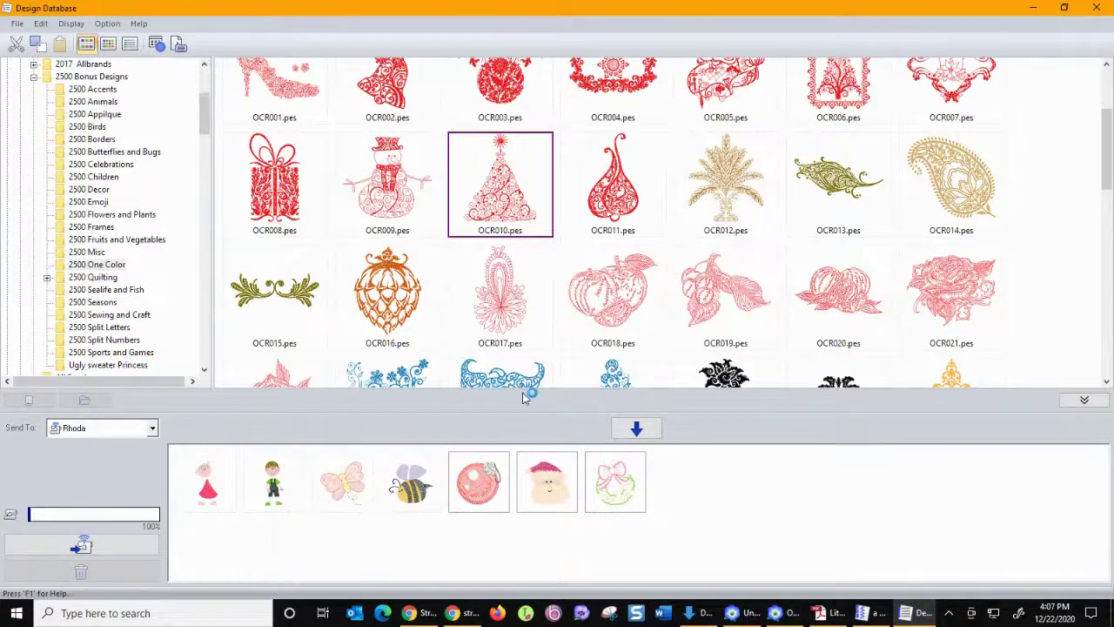
double_click(500, 187)
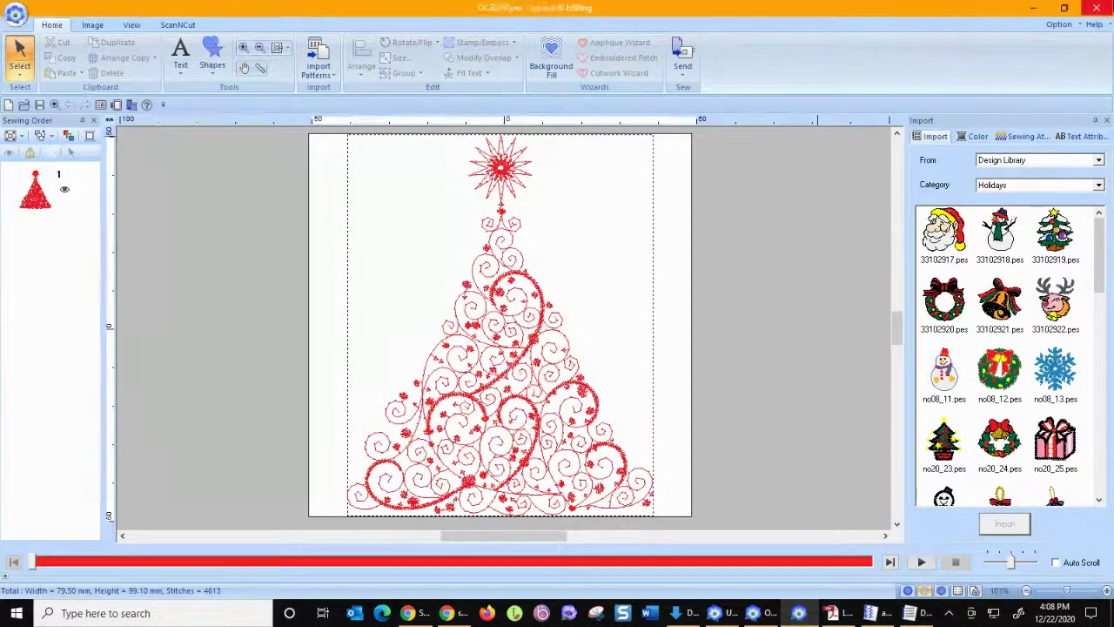
left_click(1096, 7)
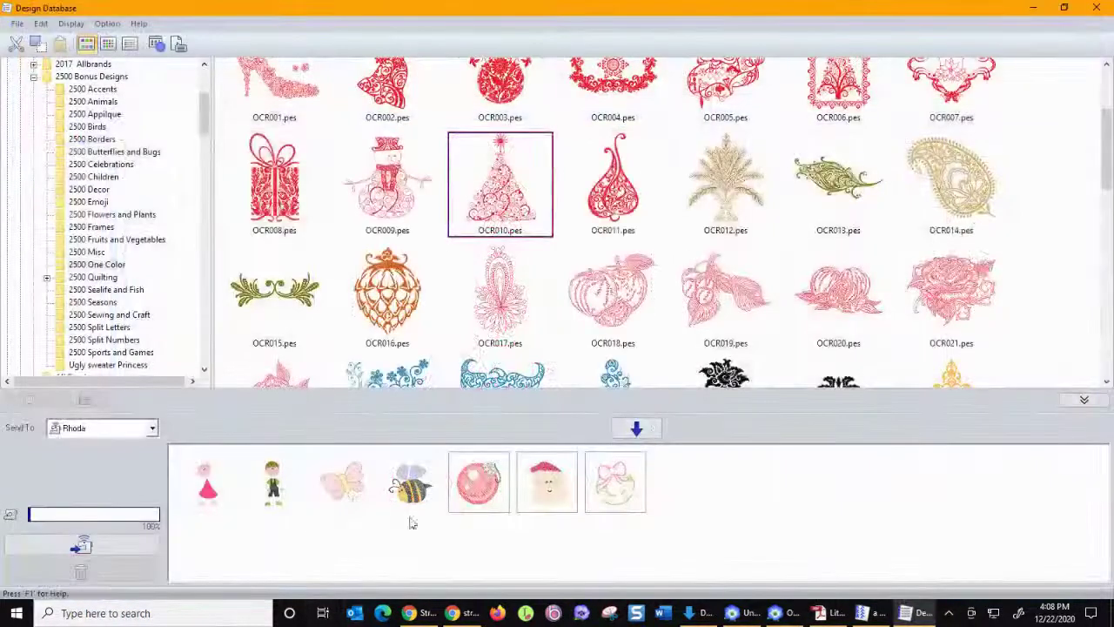
Write the seven queued designs to the selected network sewing machine and dismiss the completion message.
left_click(94, 548)
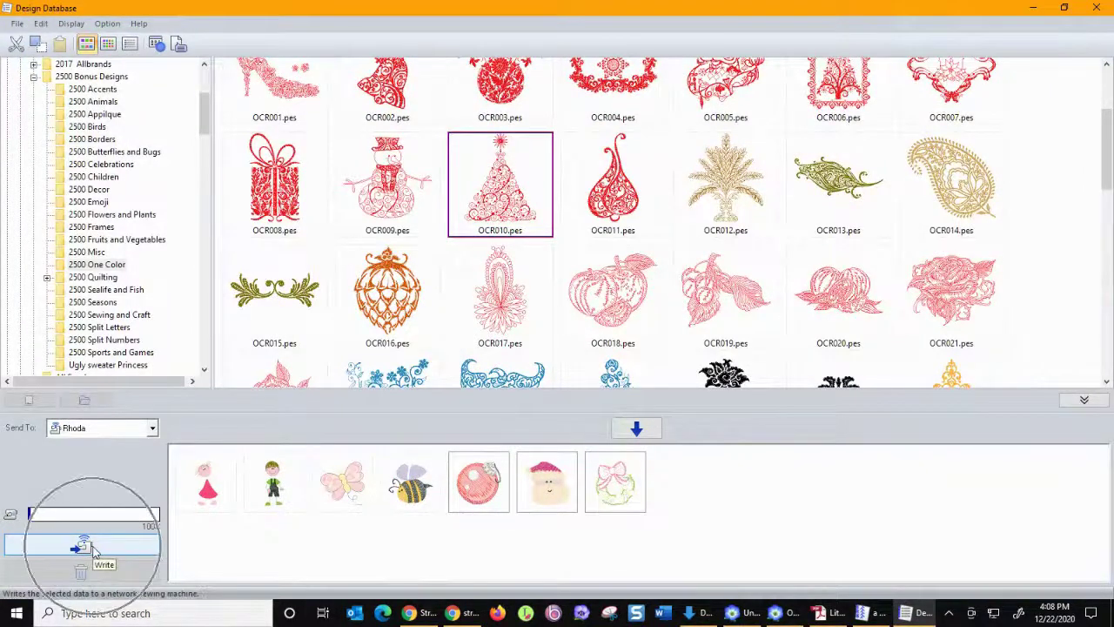
left_click(94, 548)
left_click(94, 548)
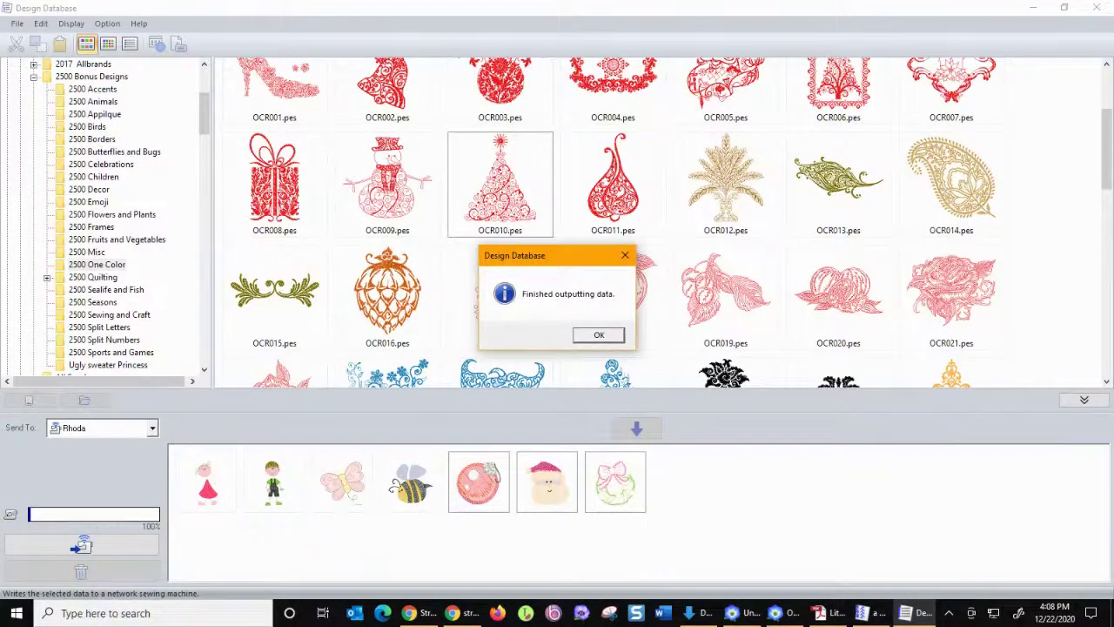
left_click(598, 335)
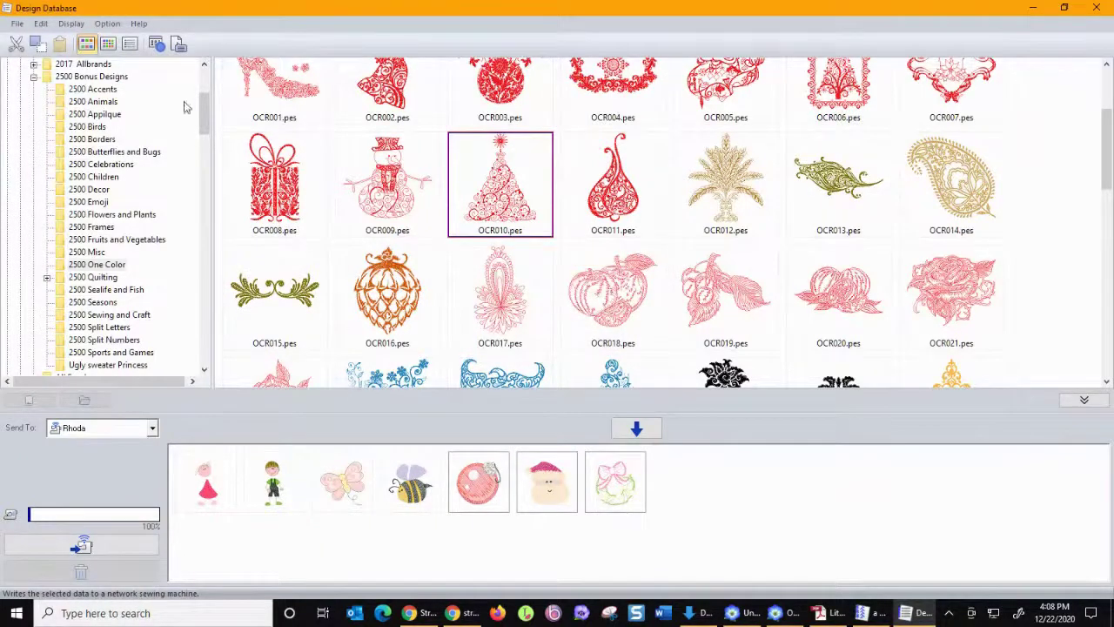
Return to the Windows (C:) drive's 2500 Bonus Designs and browse the 2500 Borders and 2500 Celebrations folders.
left_click_drag(202, 113, 202, 94)
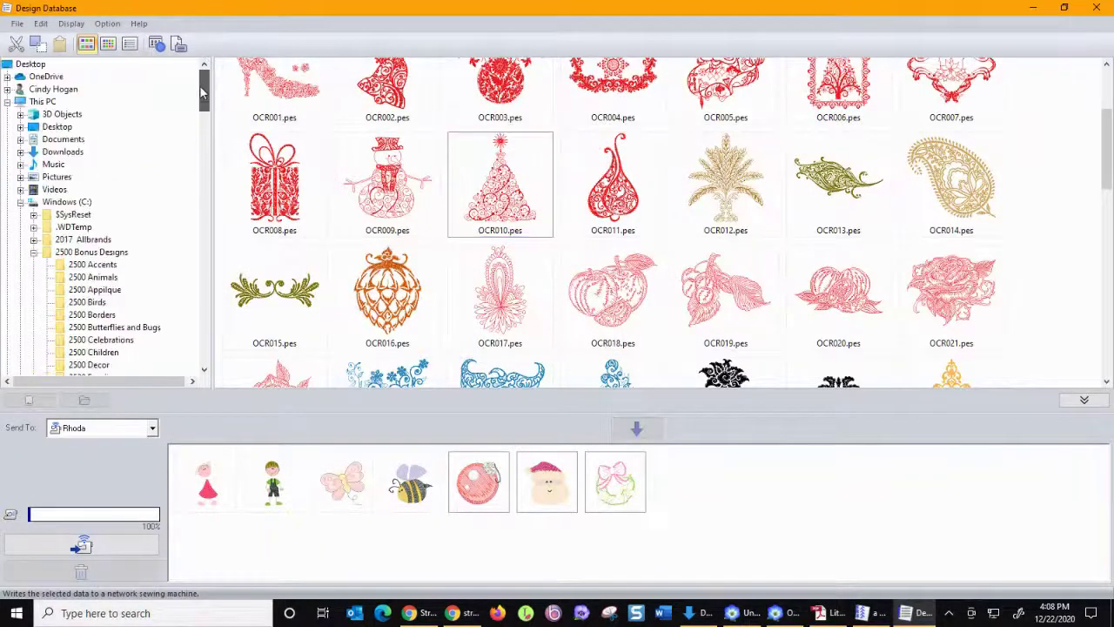
left_click(20, 201)
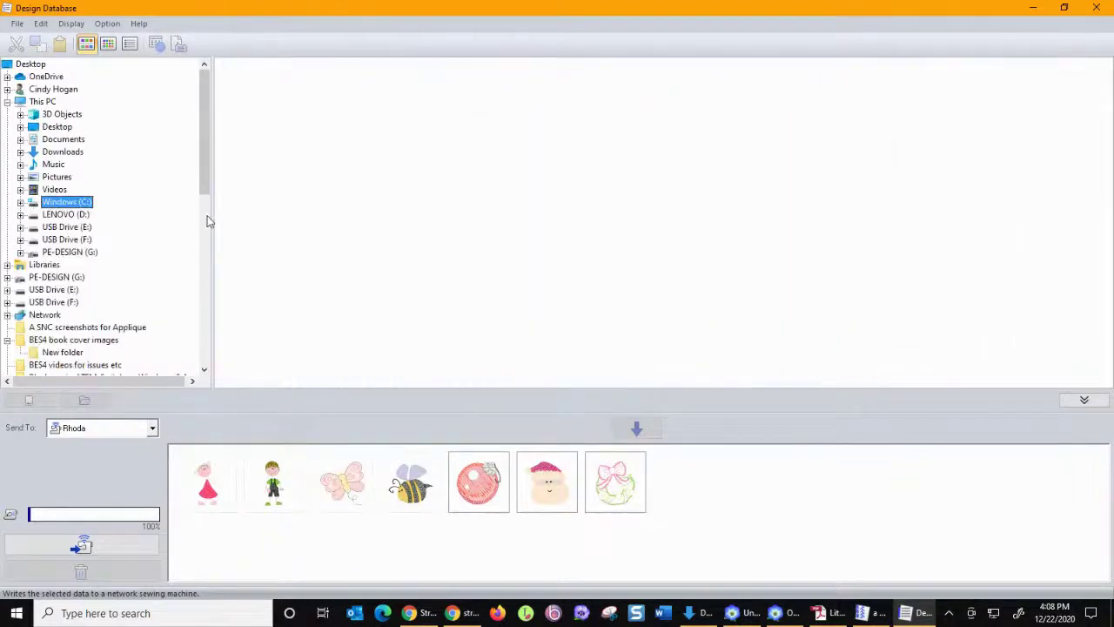
left_click(20, 189)
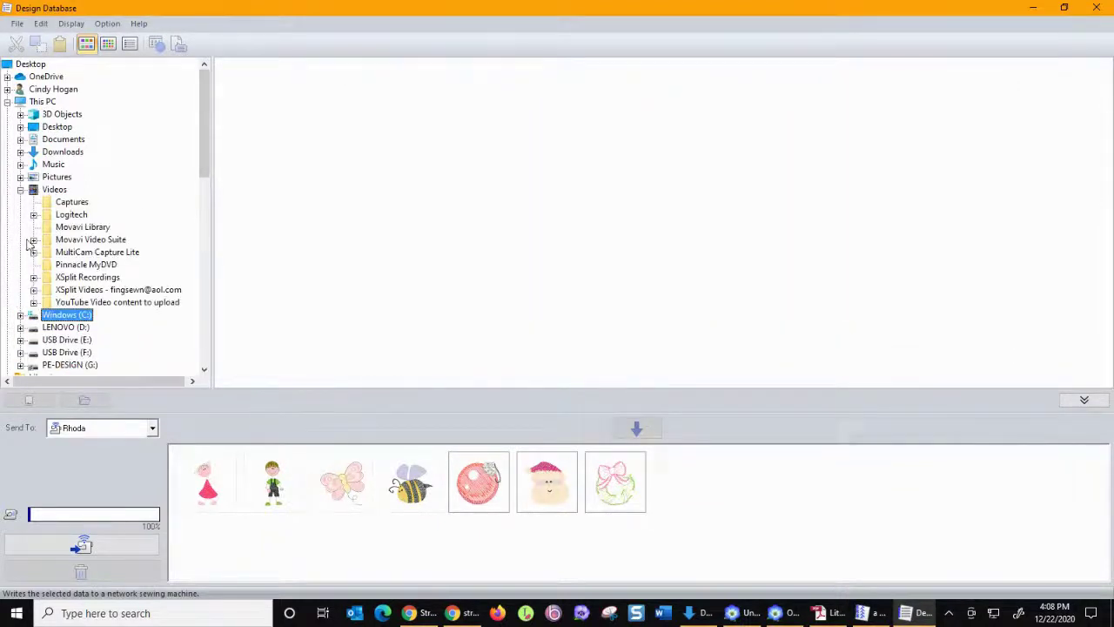
left_click(20, 315)
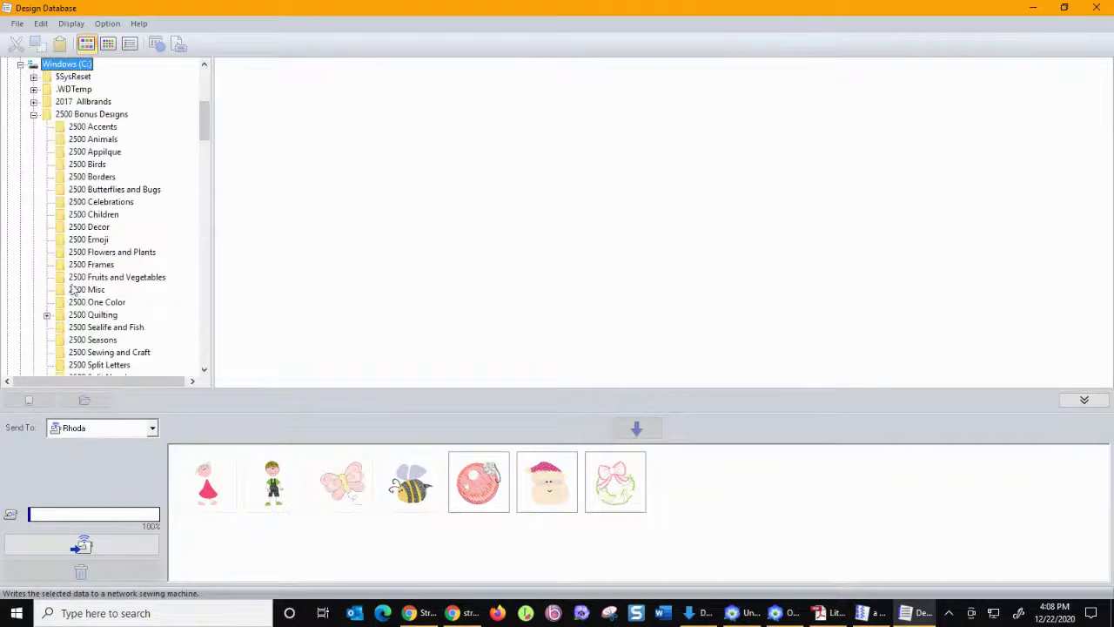
left_click(91, 176)
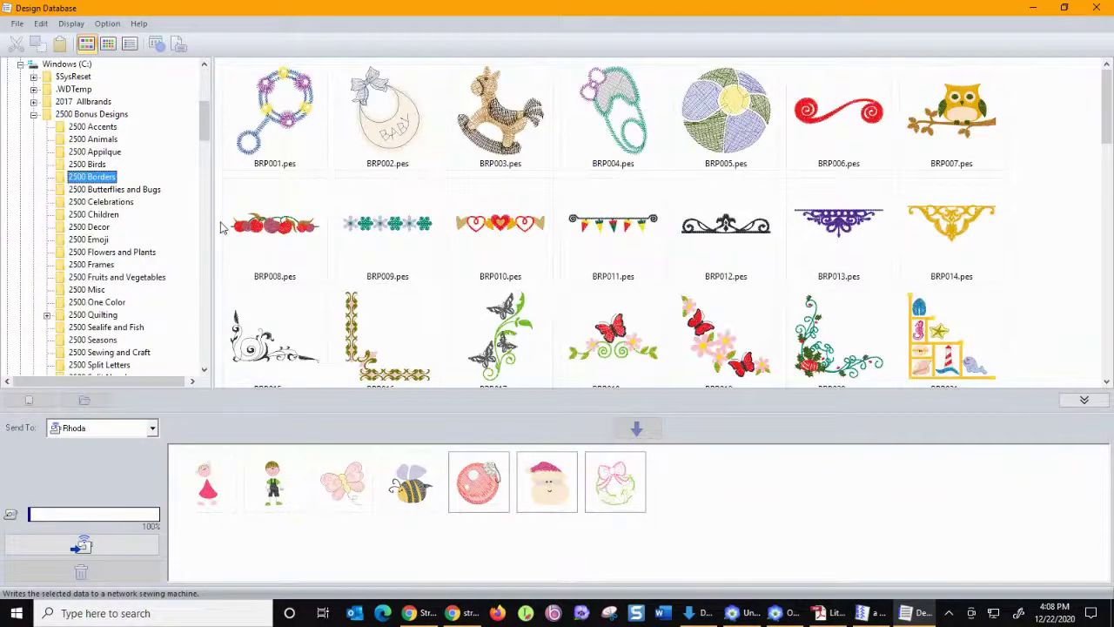
left_click(101, 202)
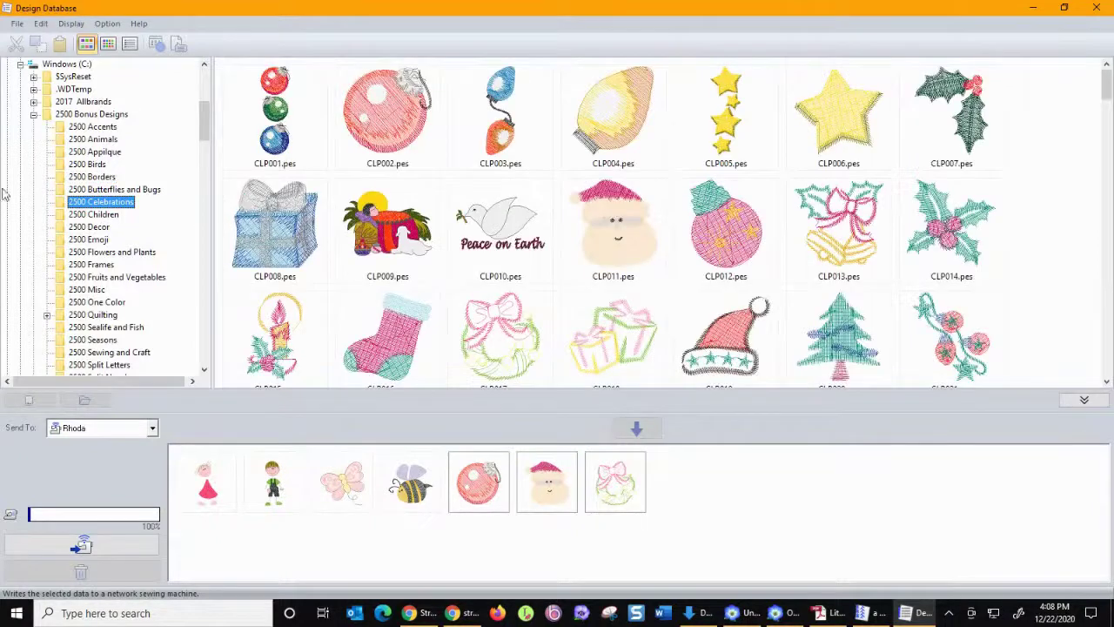
Preview the printed catalog of the 2500 Celebrations designs and close the preview.
left_click(17, 24)
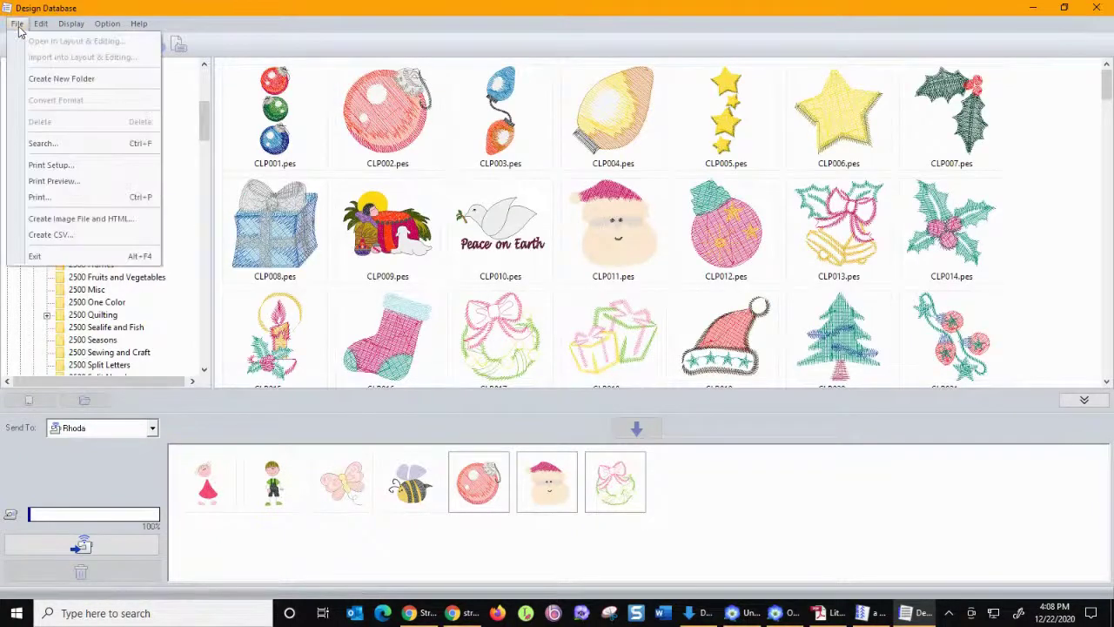
left_click(48, 182)
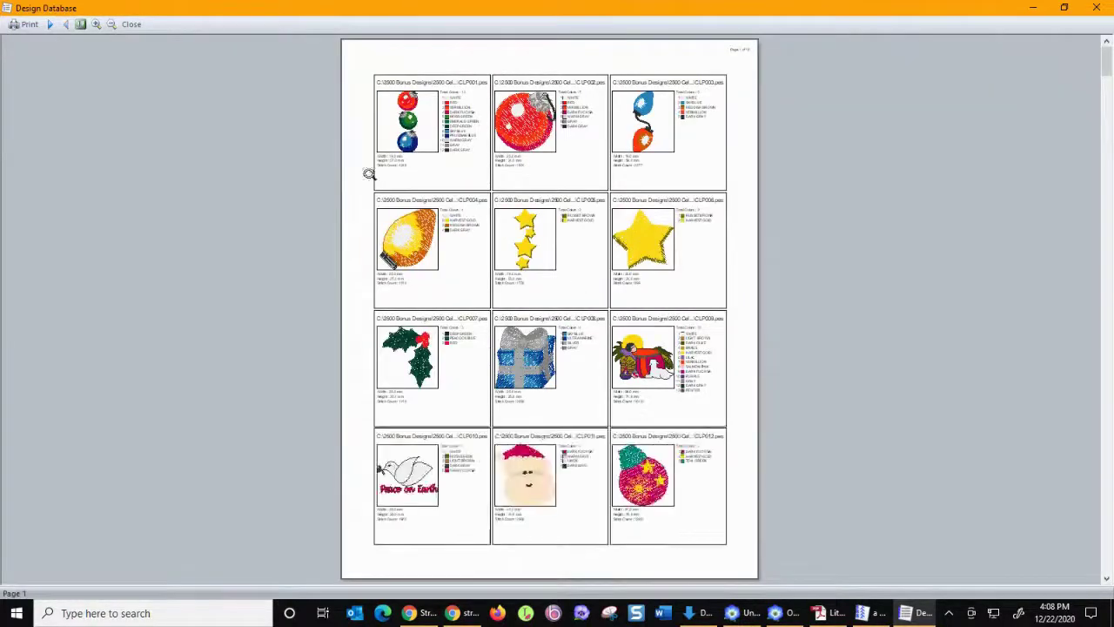
left_click(131, 25)
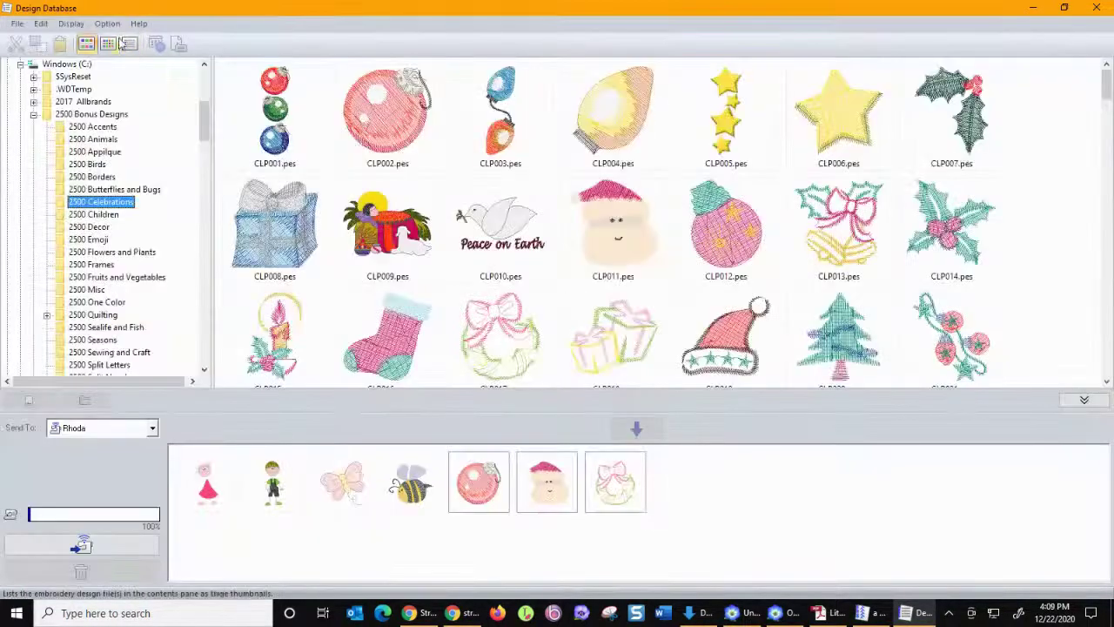
Try the print layouts for the 2500 Celebrations designs, preview the detailed single-design layout, and cancel the print setup.
left_click(17, 23)
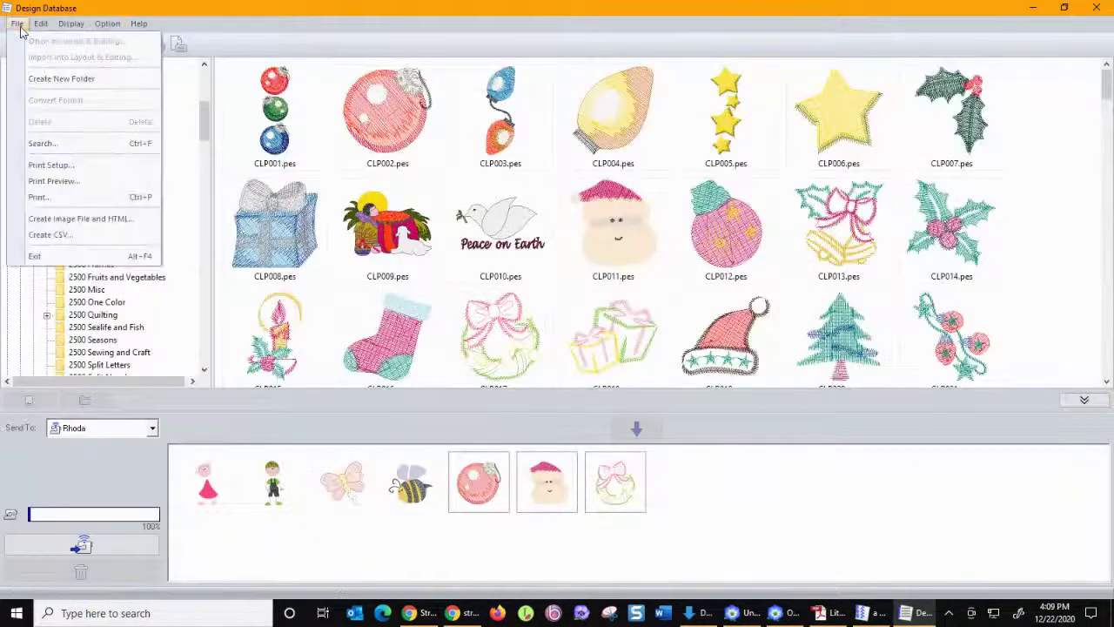
left_click(35, 166)
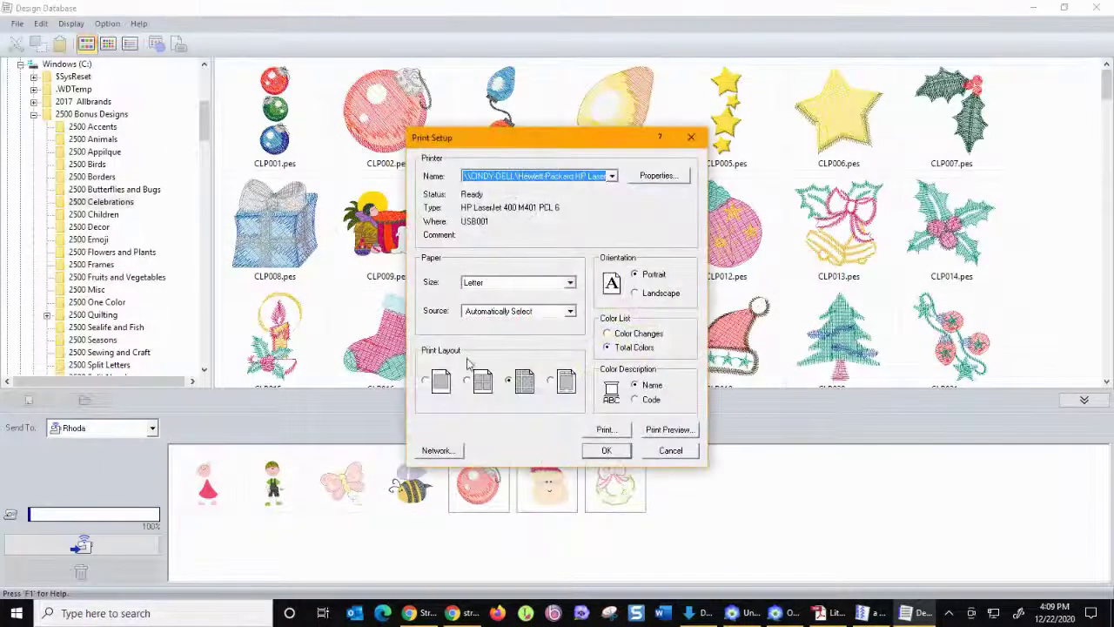
left_click(426, 382)
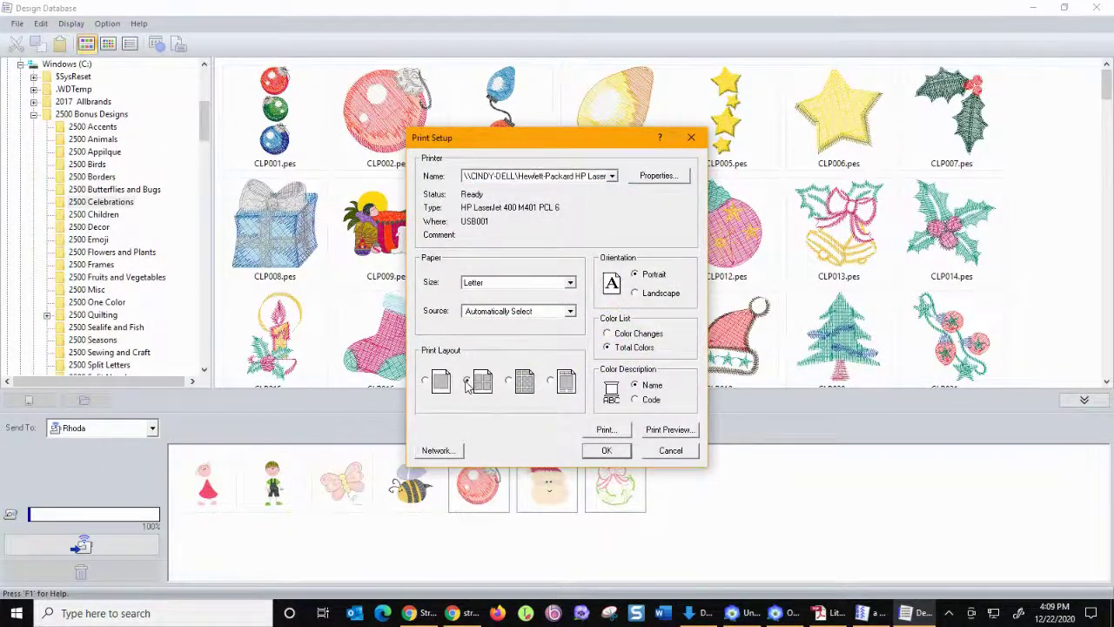
left_click(520, 387)
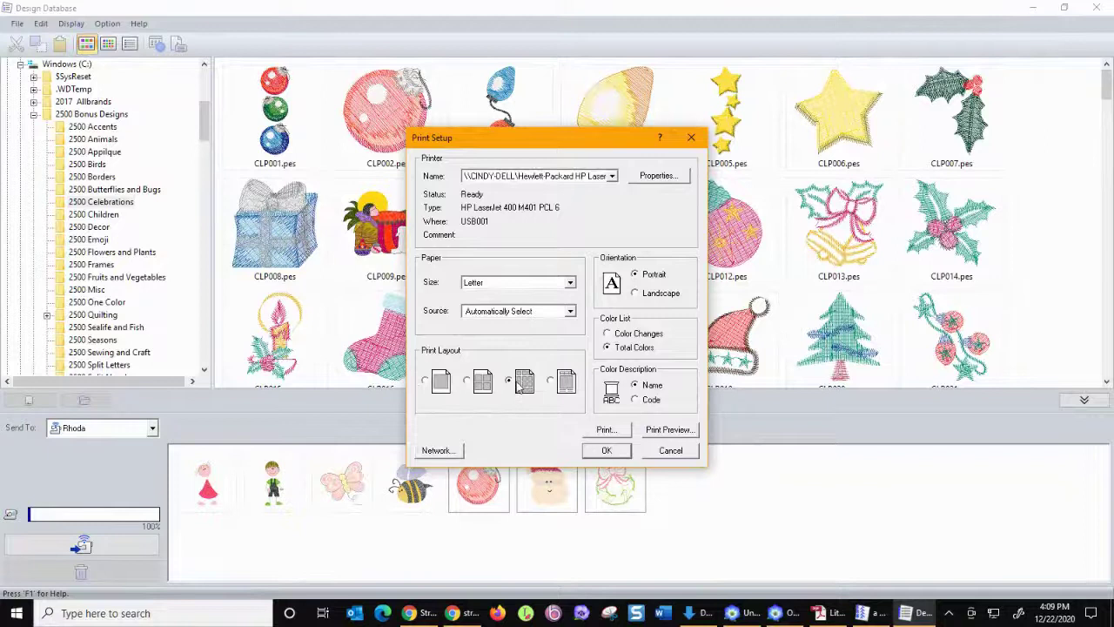
left_click(562, 385)
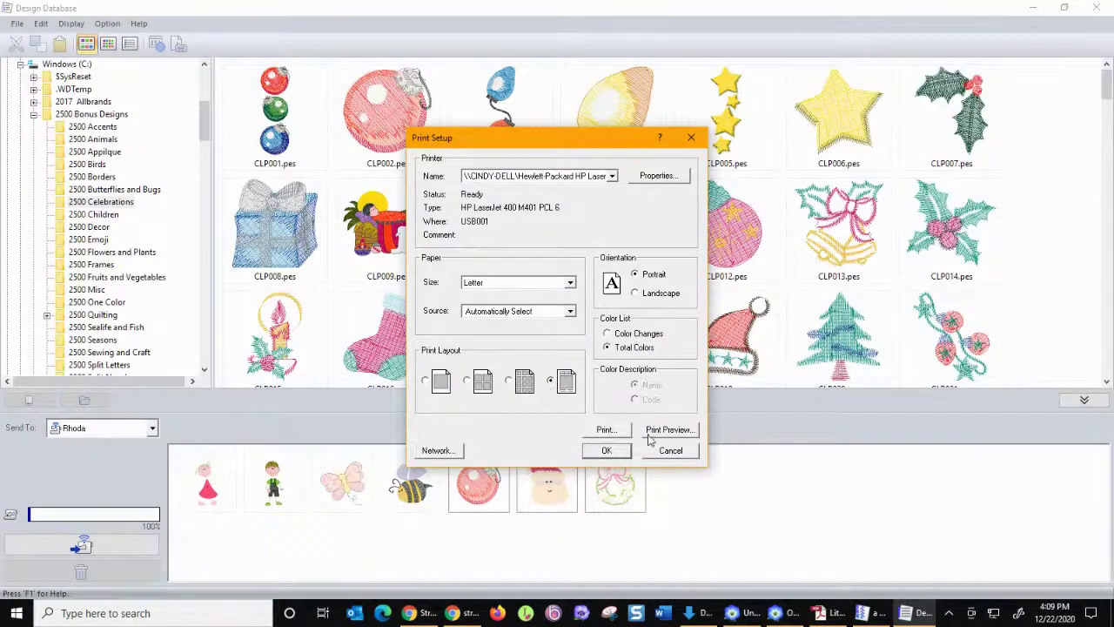
left_click(678, 431)
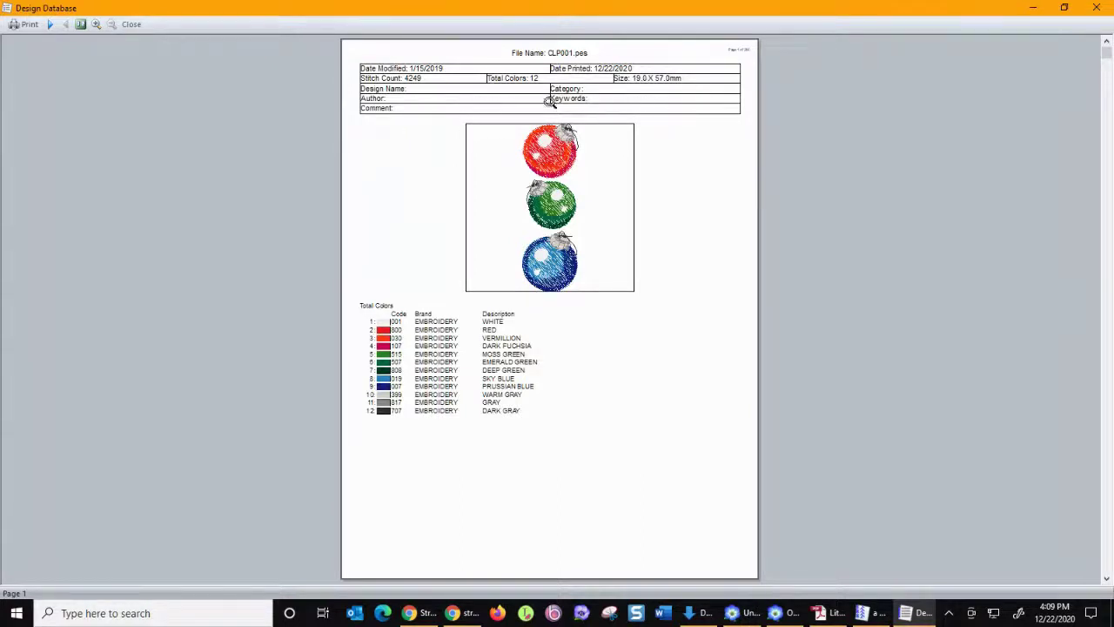
left_click(132, 25)
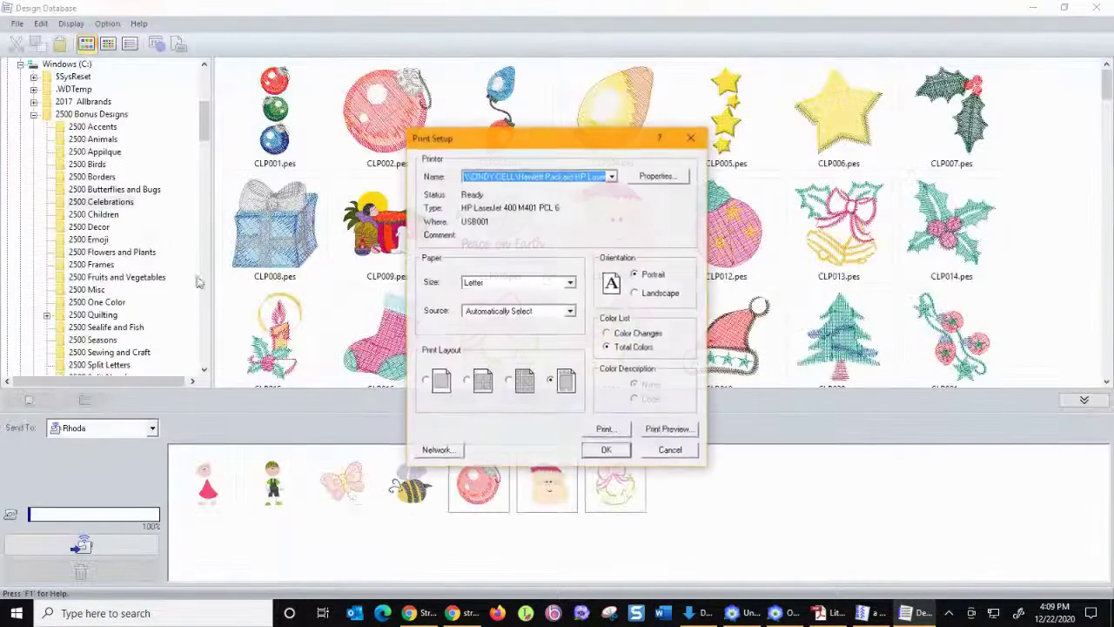
left_click(667, 450)
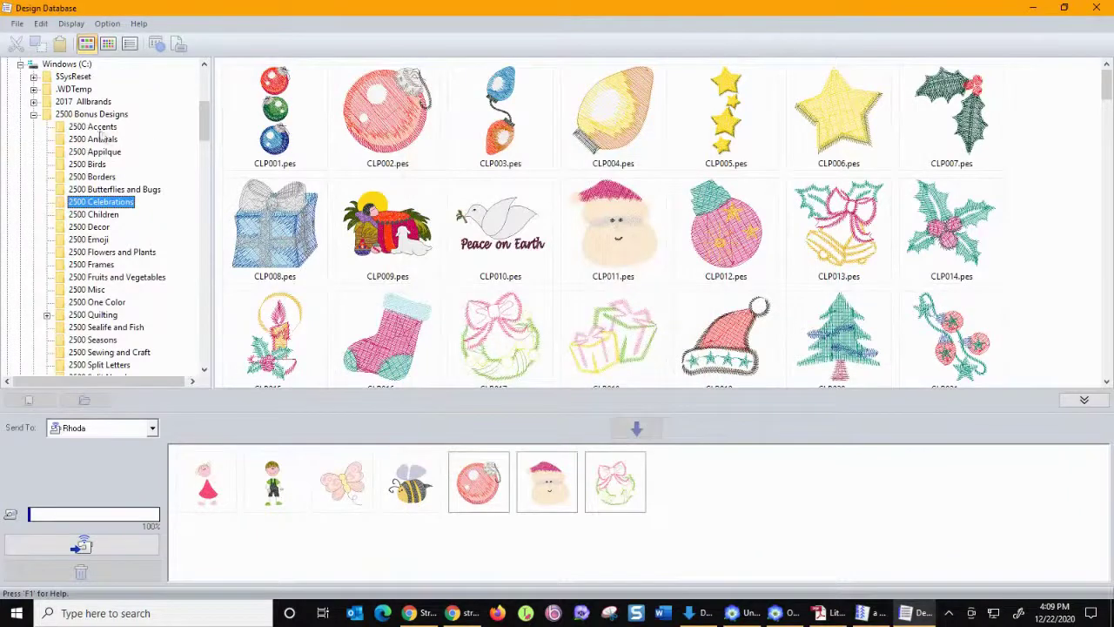
Collapse the 2500 Bonus Designs folder and open the design search for the Windows (C:) drive.
left_click(33, 114)
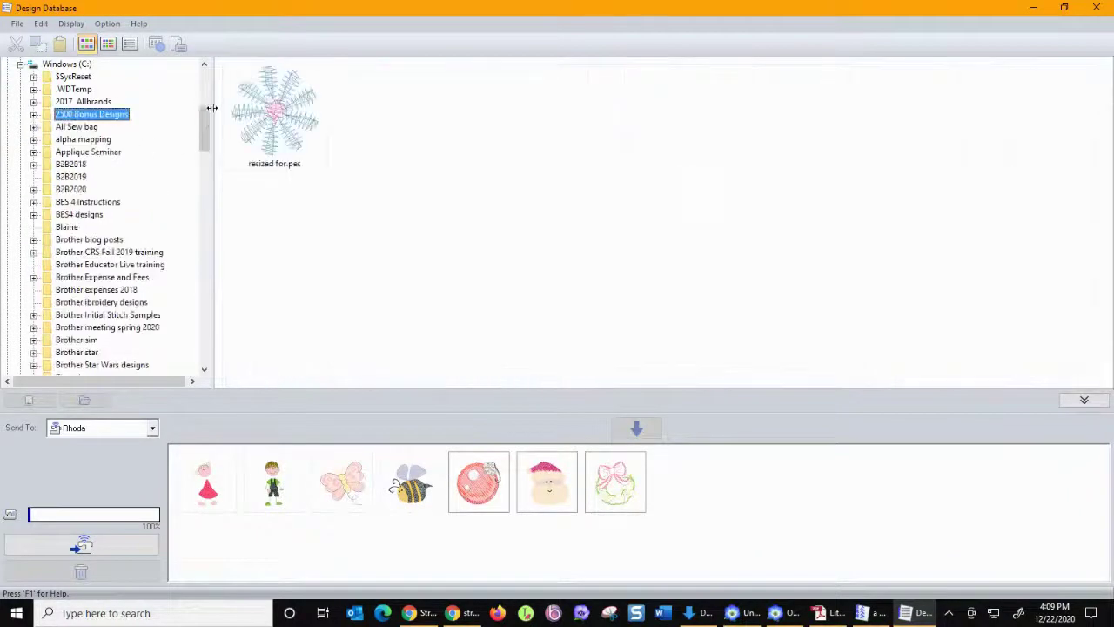
scroll(95, 177, "up", 7)
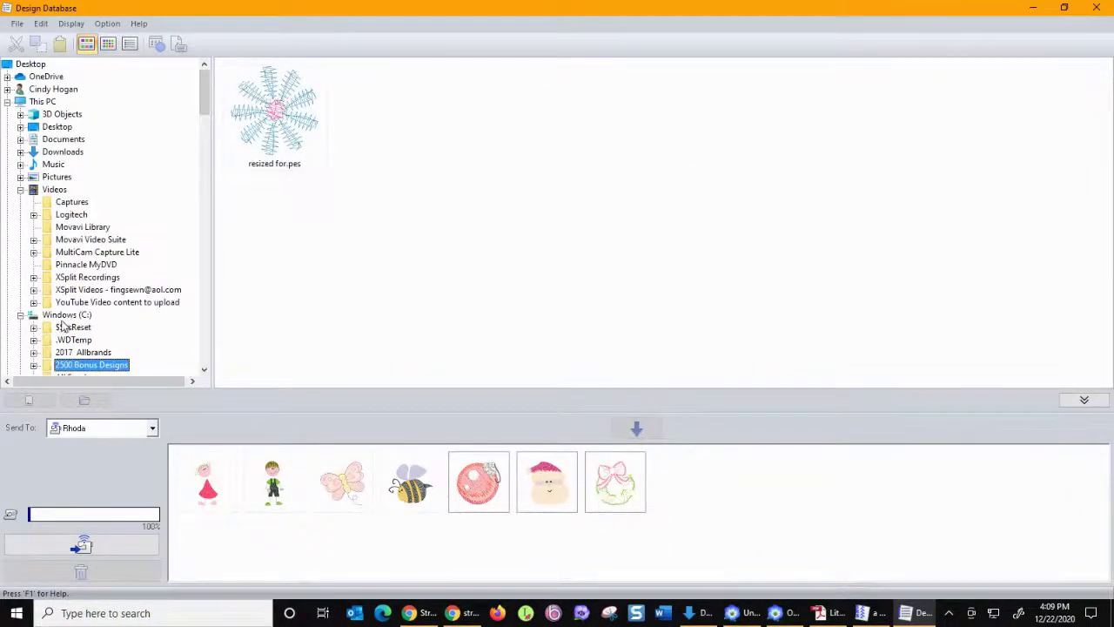
left_click(65, 316)
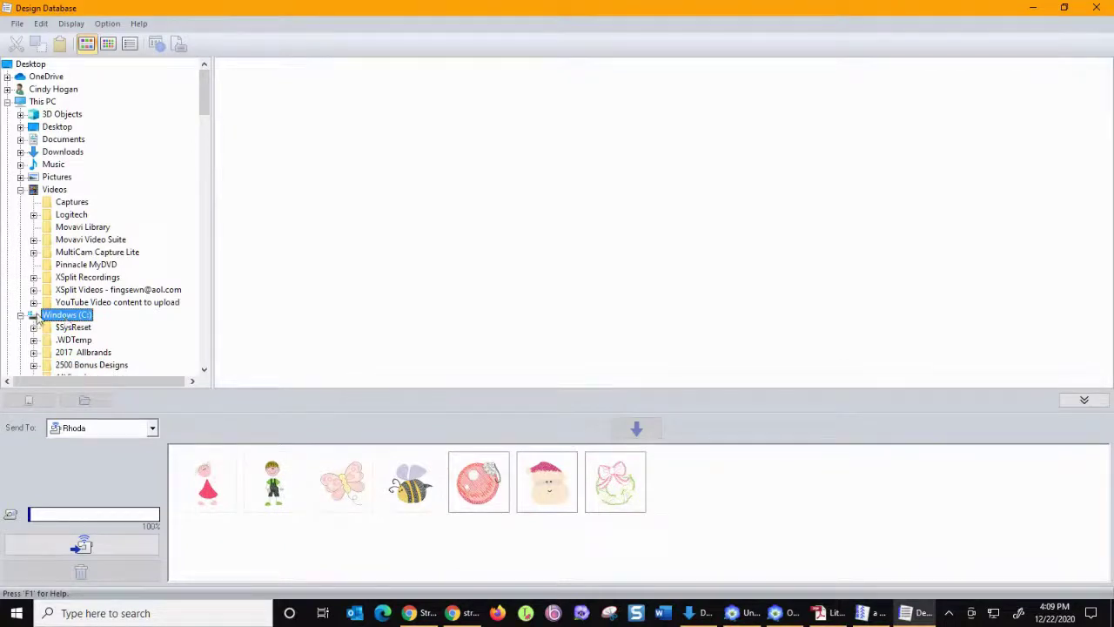
right_click(67, 319)
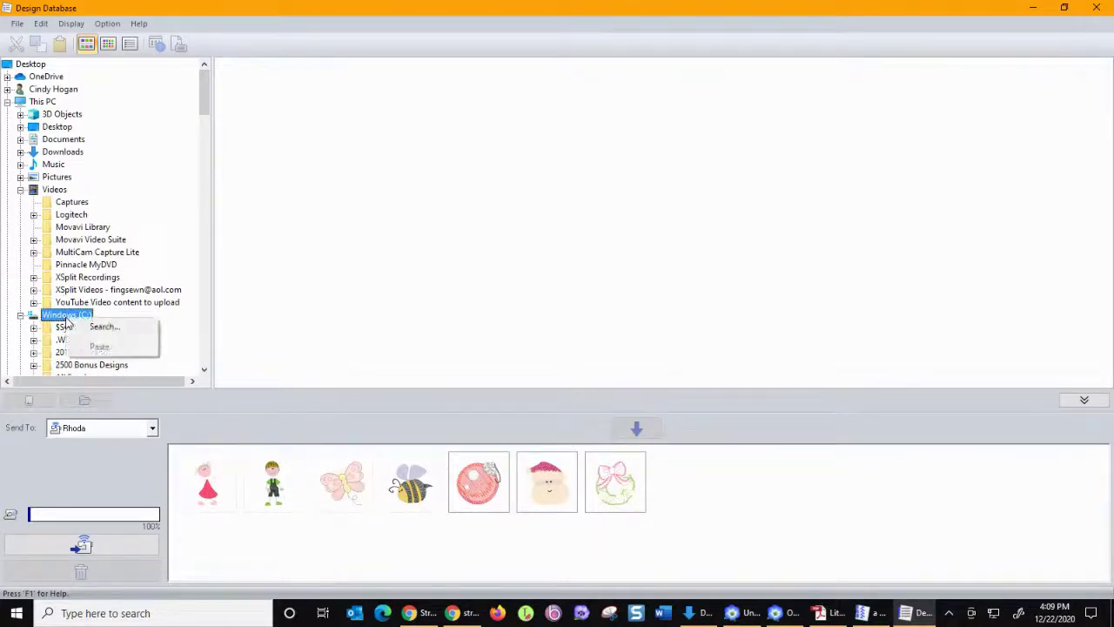
left_click(96, 334)
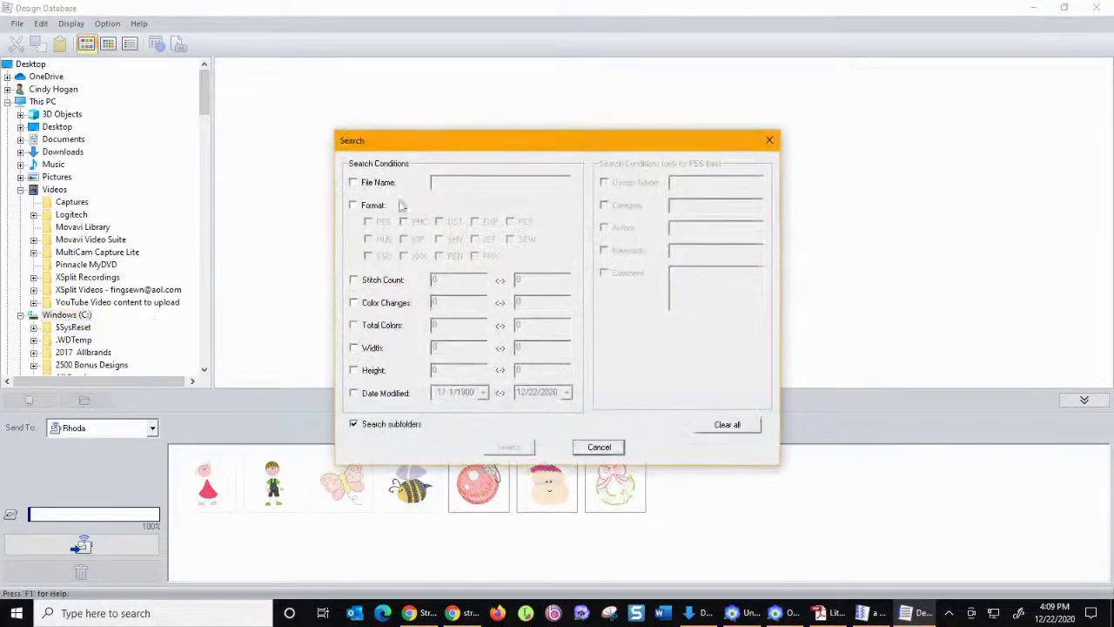
Enable the Date Modified condition, edit its start date, and search the Windows (C:) drive including subfolders.
left_click(353, 394)
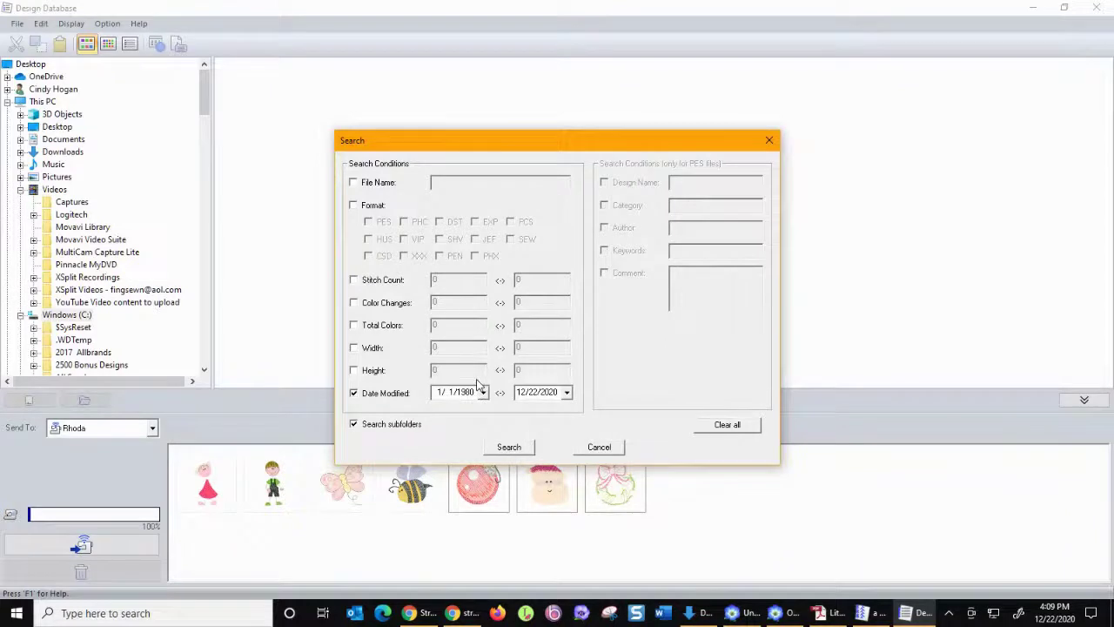
left_click(483, 392)
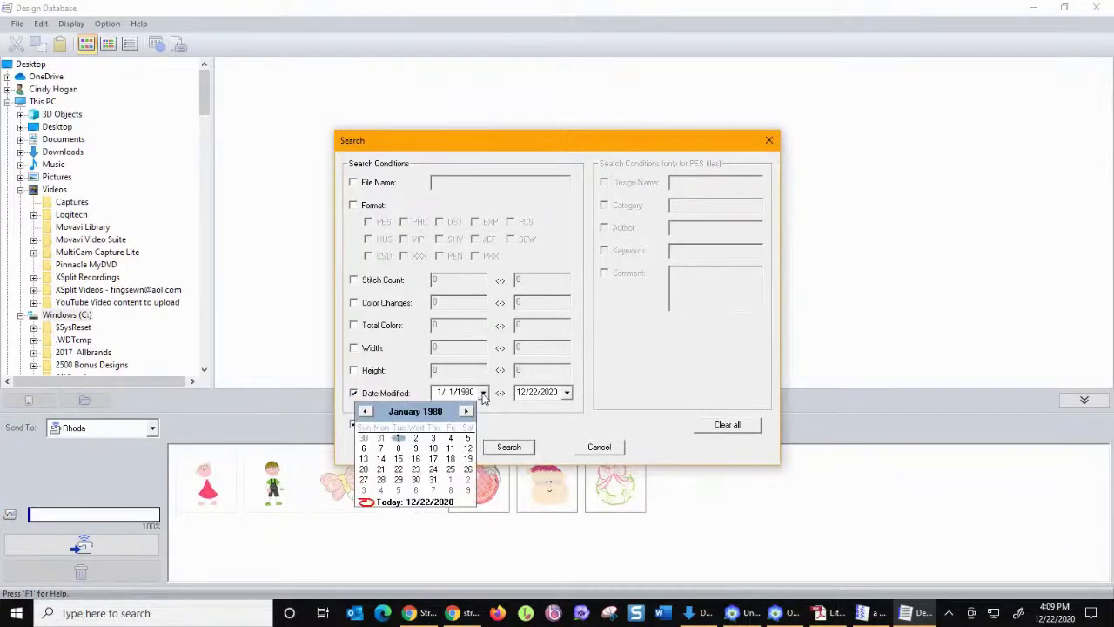
left_click(442, 397)
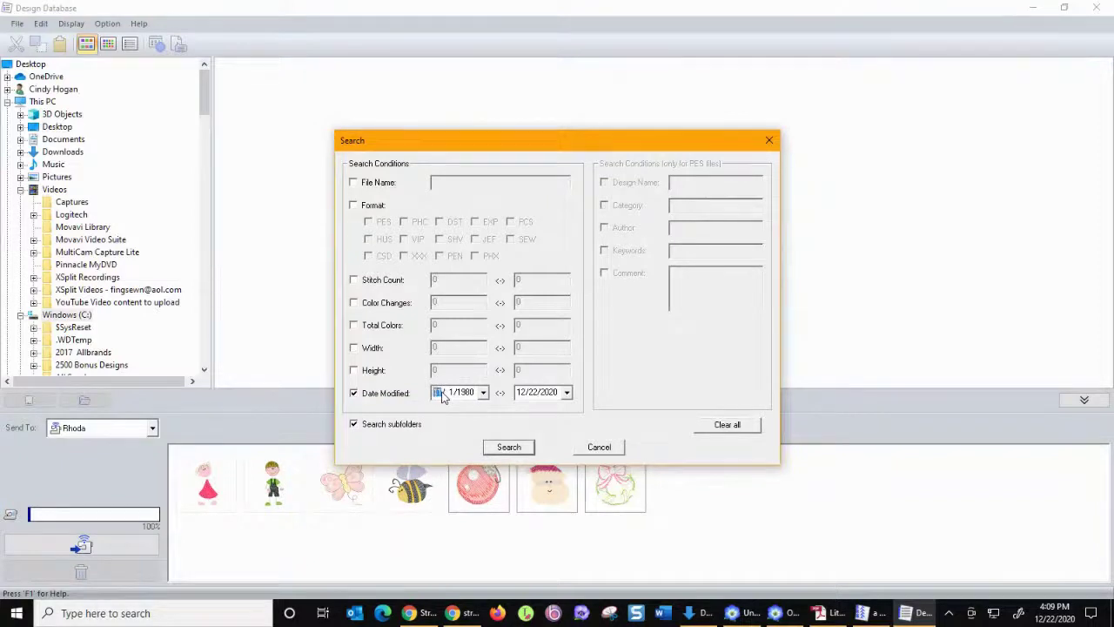
key("Right")
type("2")
left_click(524, 449)
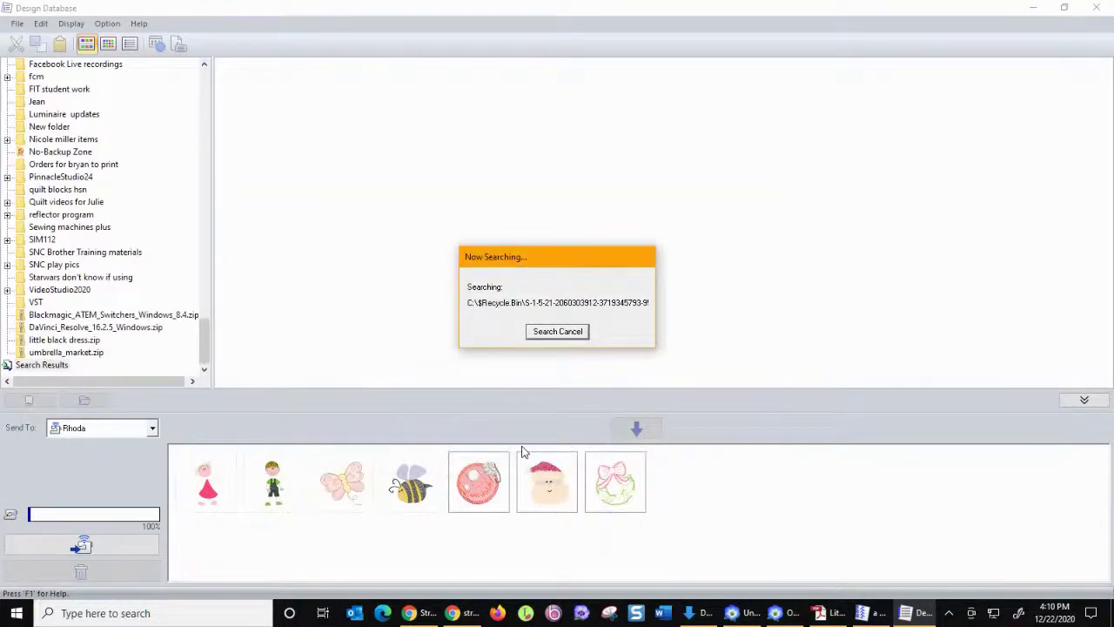
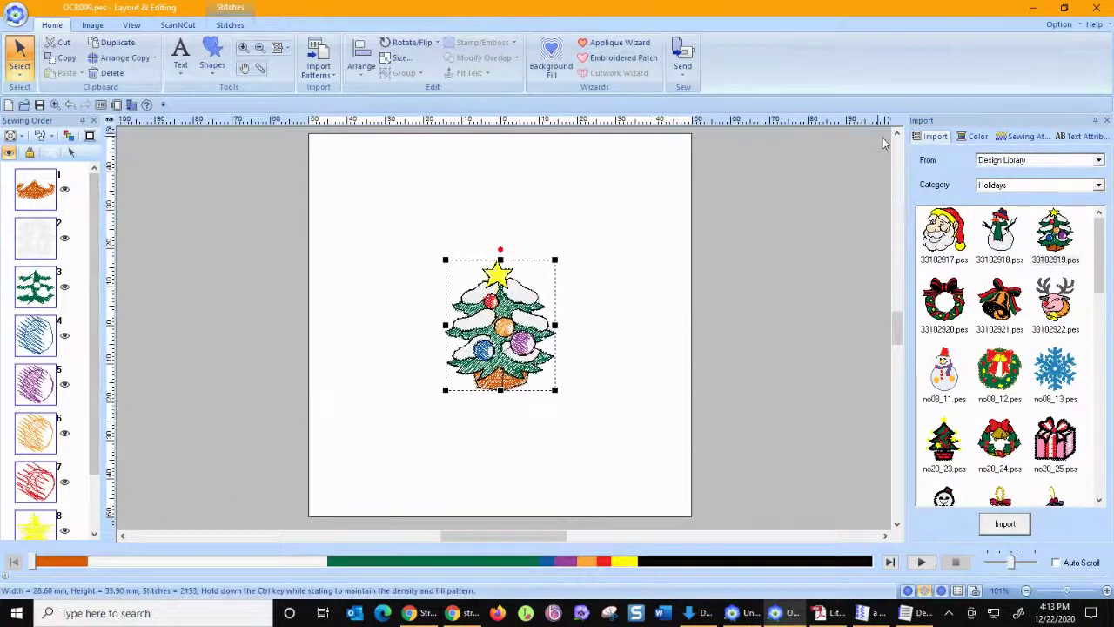
Show the thread color chart and apply the Robison Anton Polyester color palette to the Christmas tree design.
left_click(958, 137)
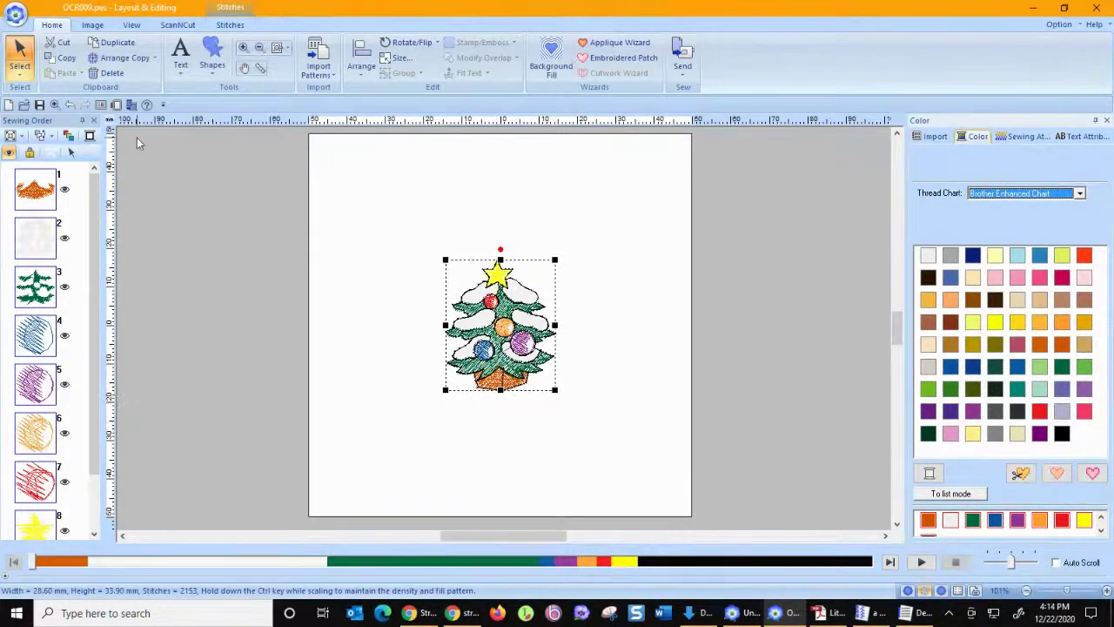
left_click(132, 104)
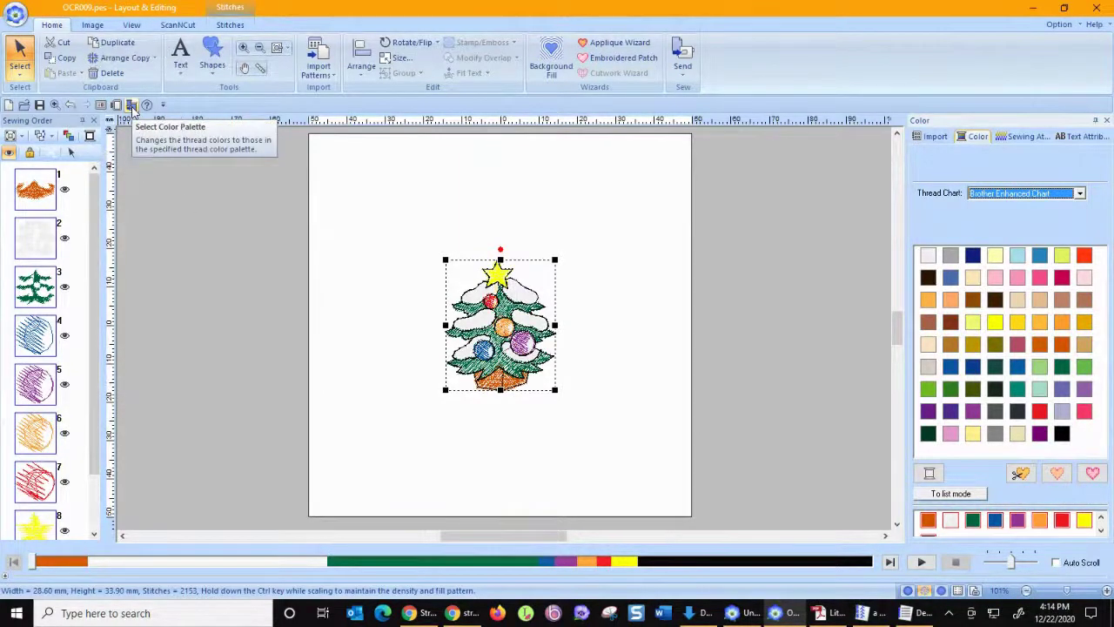
left_click(132, 105)
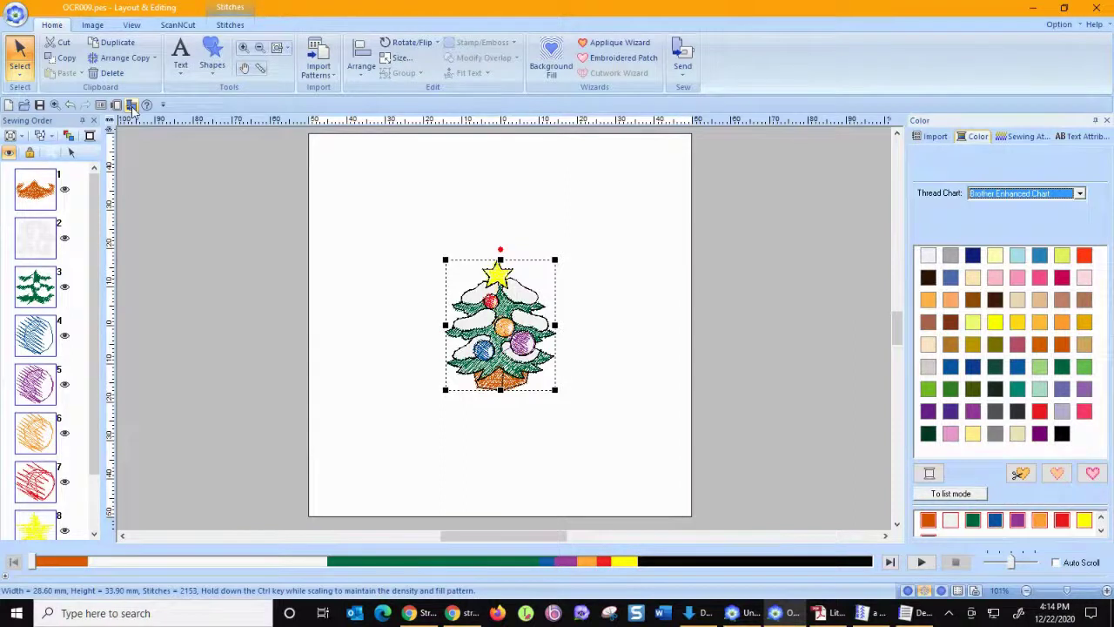
left_click(132, 104)
left_click(132, 105)
left_click(132, 104)
left_click(133, 105)
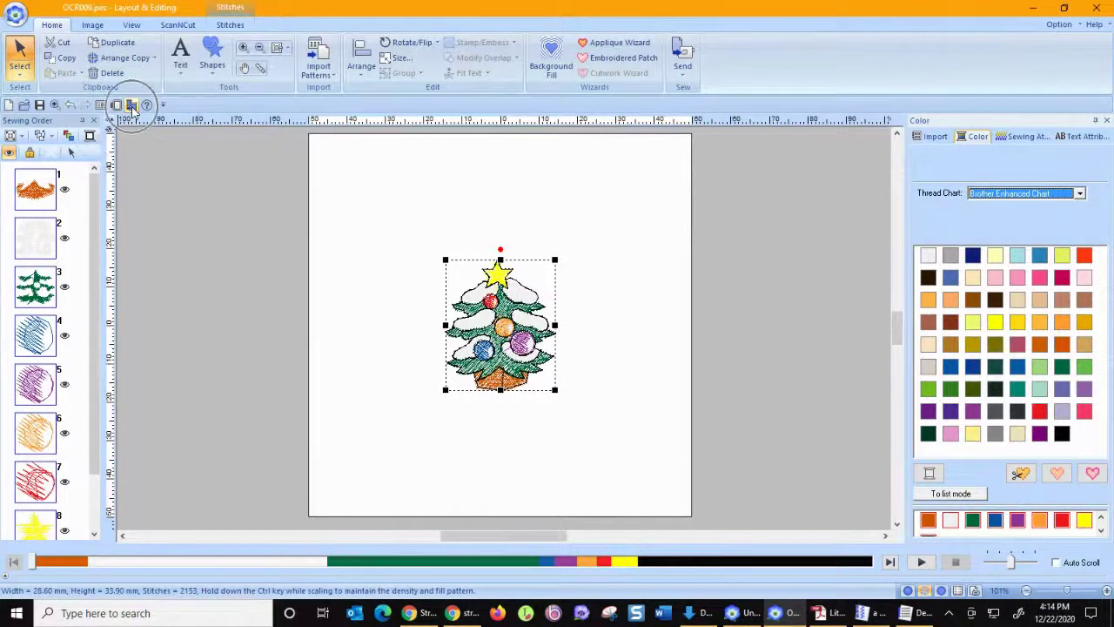
left_click(132, 104)
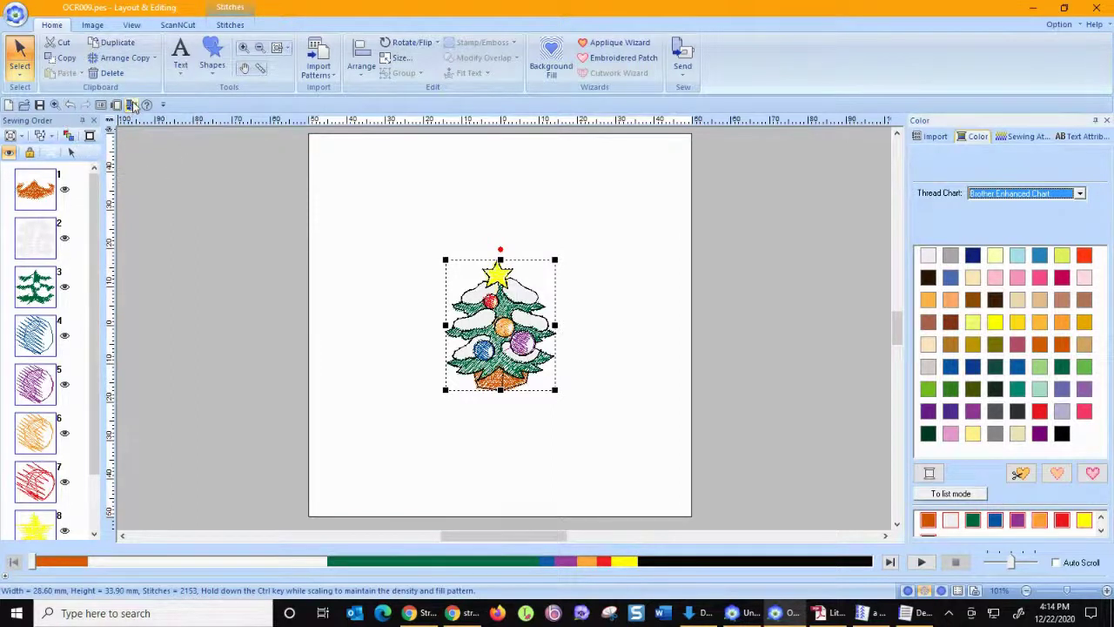
left_click(133, 104)
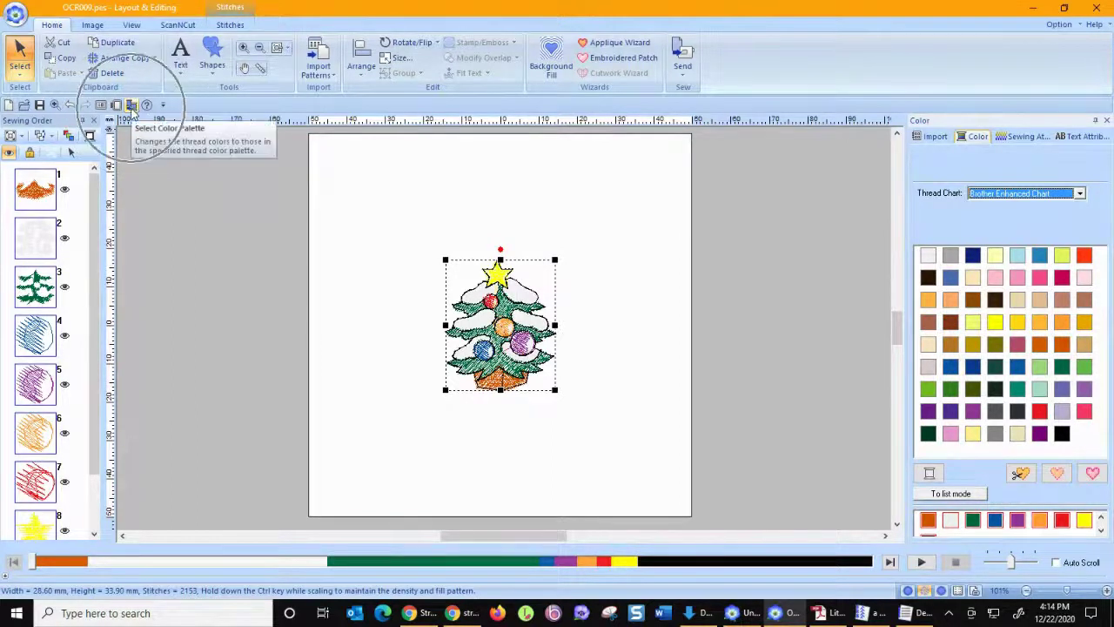
left_click_drag(547, 253, 588, 153)
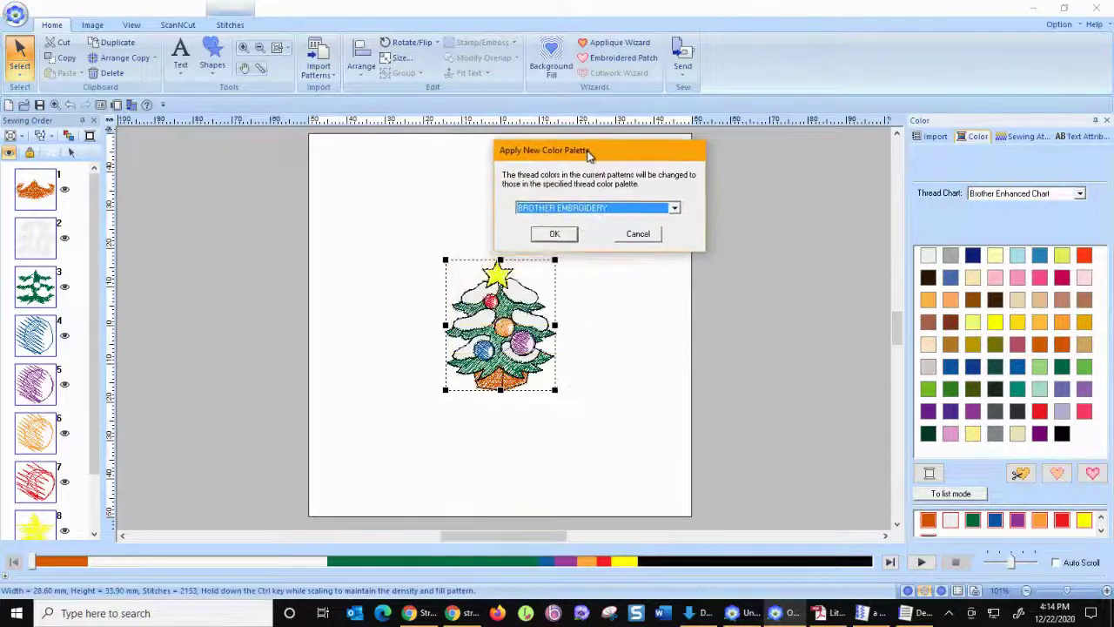
left_click(599, 209)
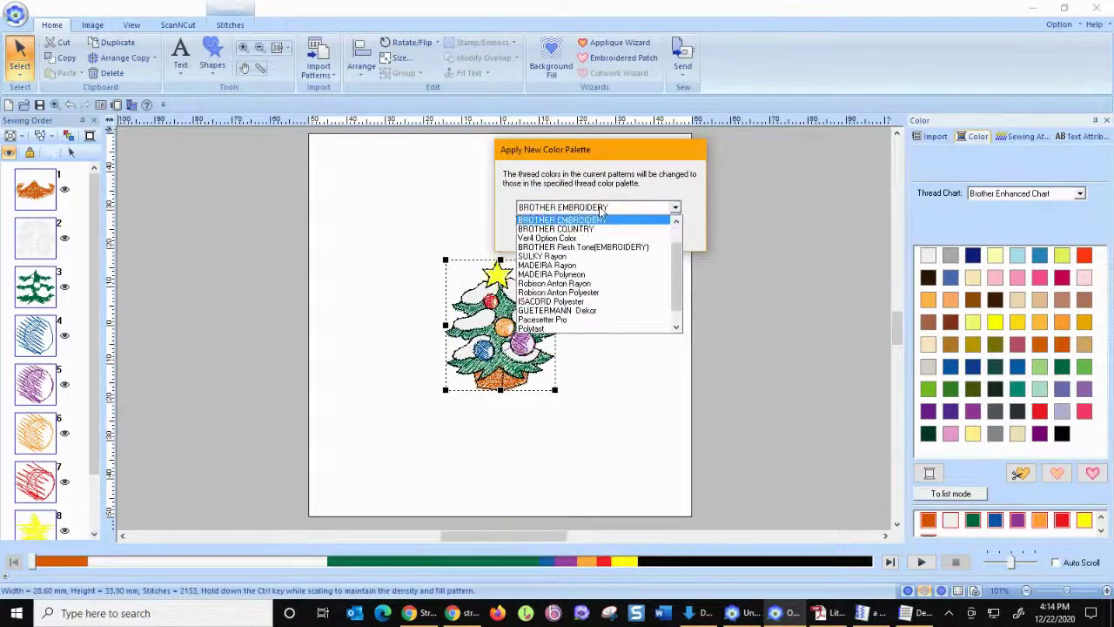
left_click(578, 294)
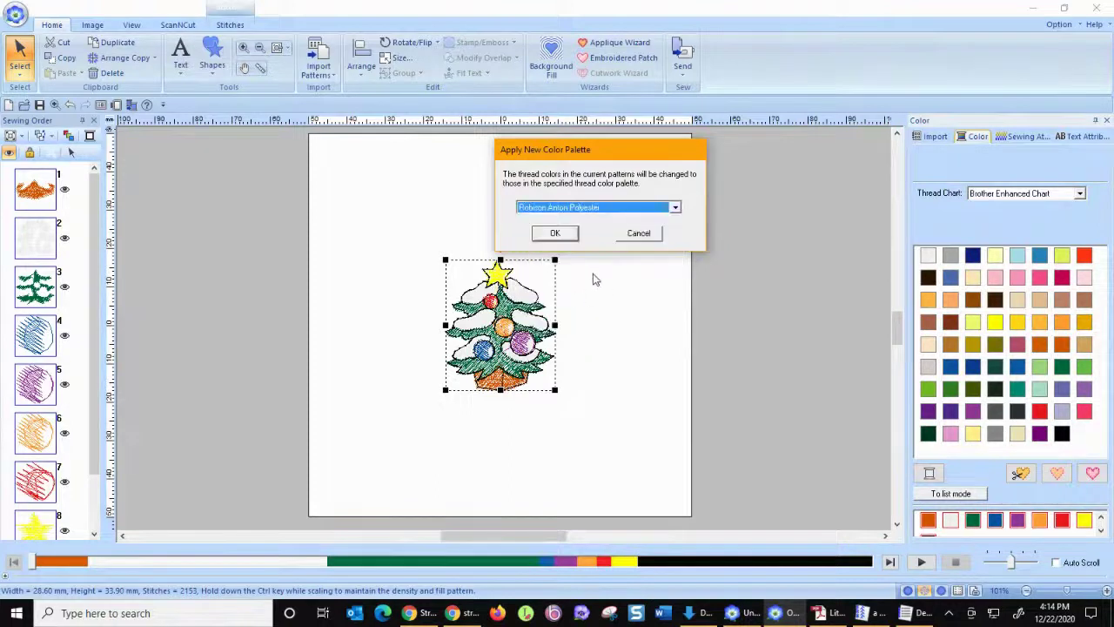
left_click(577, 241)
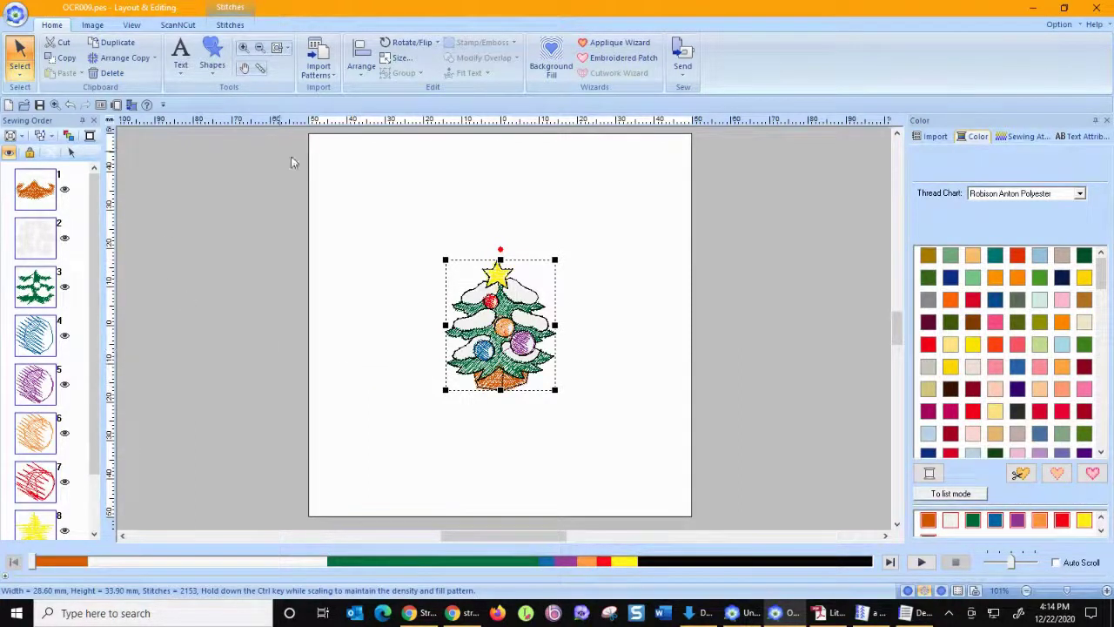
Convert the whole Christmas tree stitch design to a single outline.
left_click(224, 26)
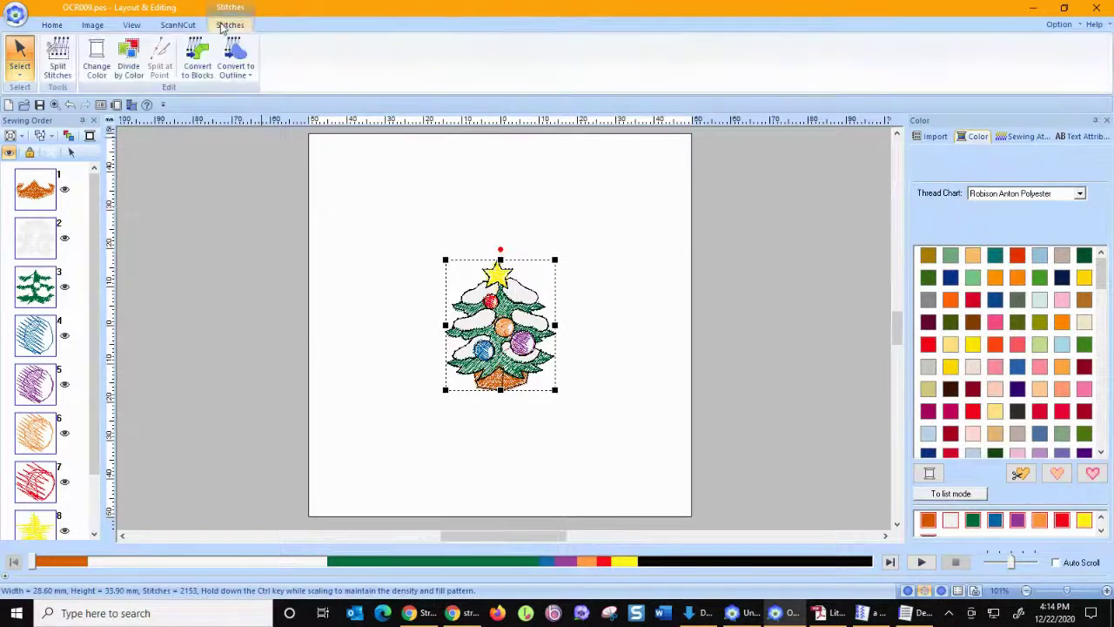
left_click(248, 77)
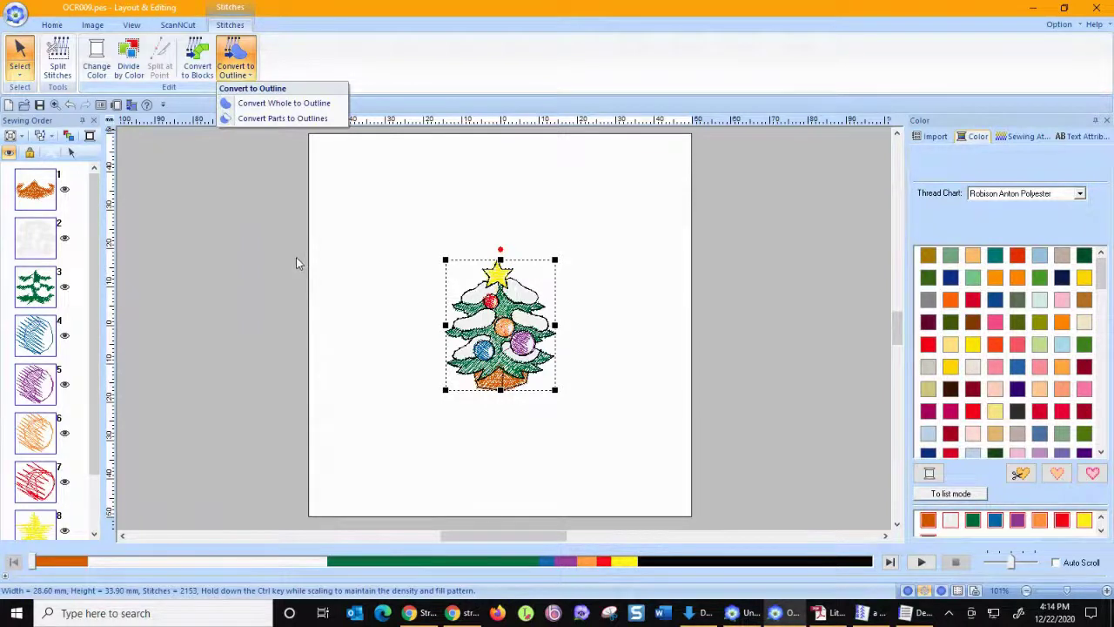
left_click(339, 119)
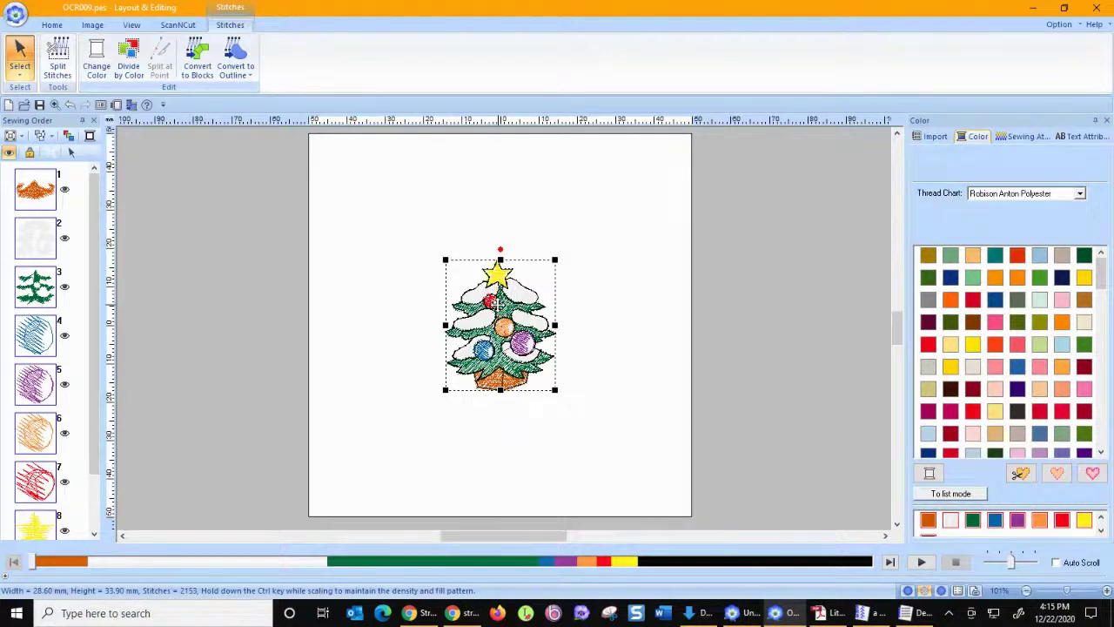
left_click(248, 77)
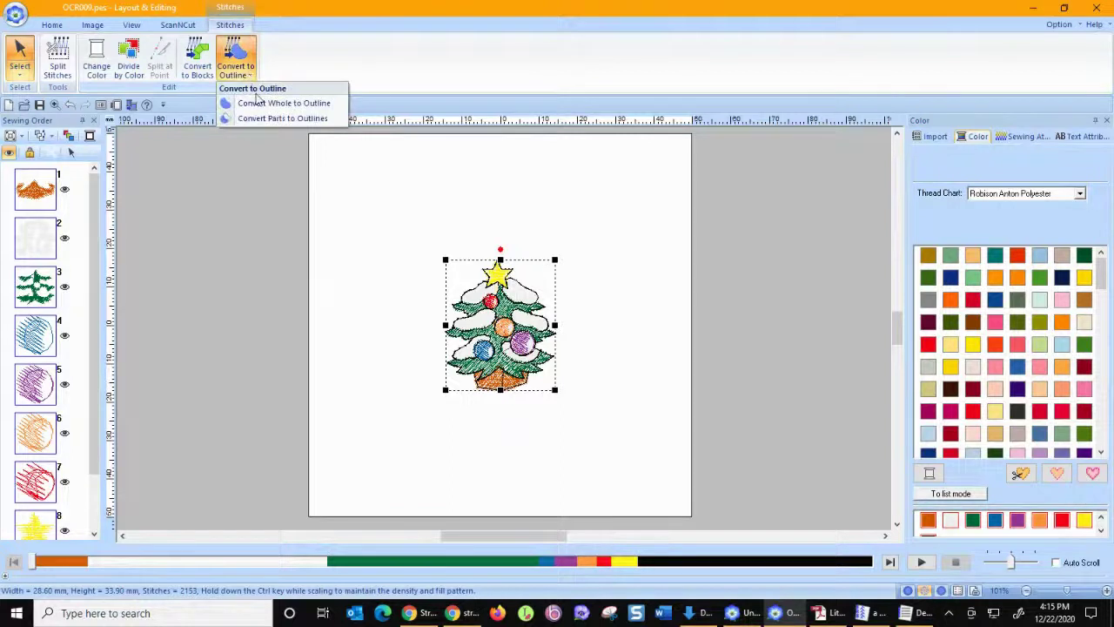
left_click(253, 103)
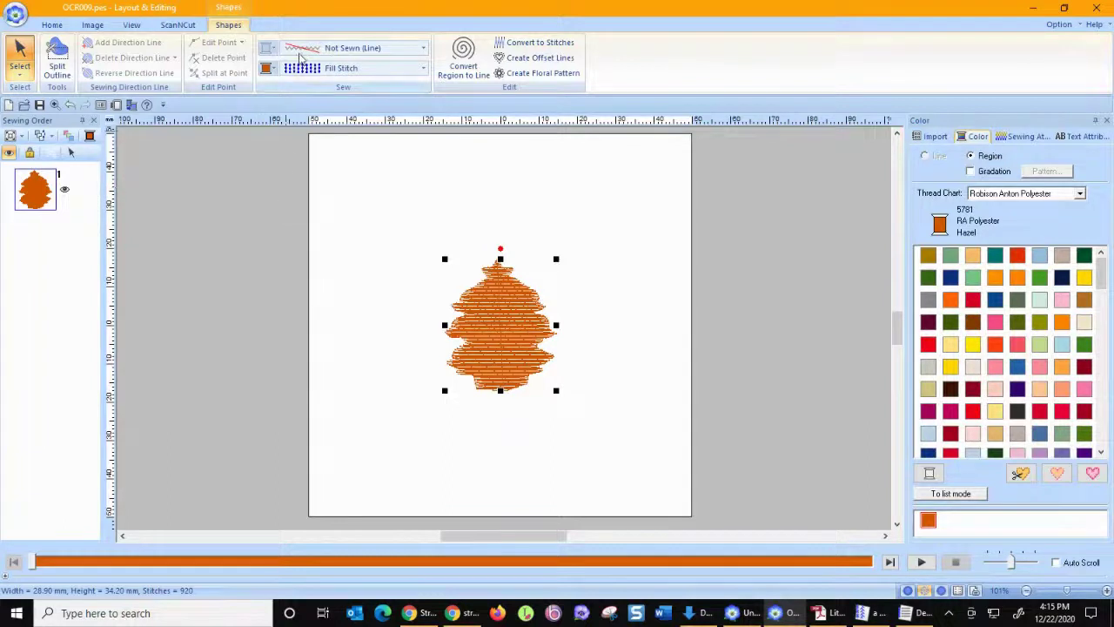
Set the tree outline's region to Not Sewn and its line to Running Stitch.
left_click(305, 67)
left_click(306, 87)
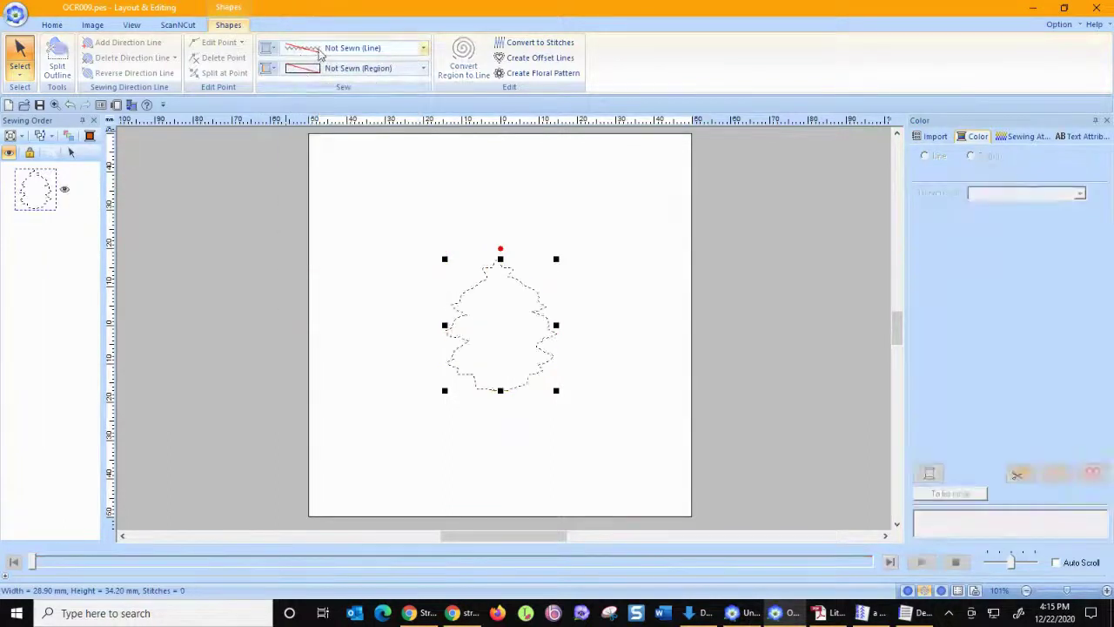
left_click(320, 50)
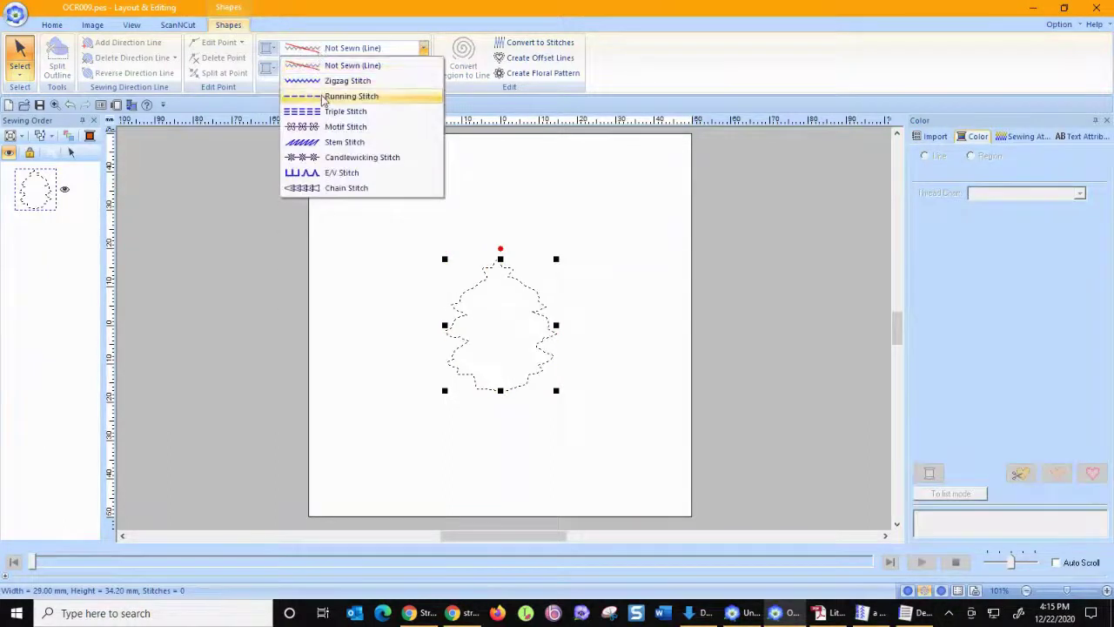
left_click(344, 96)
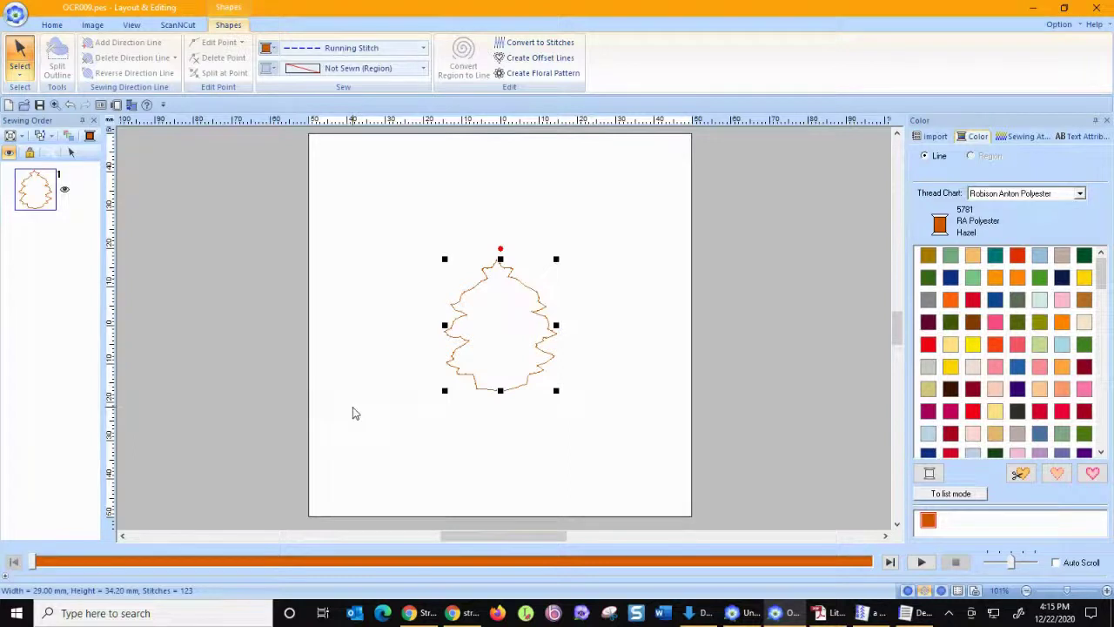
Restore the original stitched Christmas tree together with its outline, and delete everything from the design page.
key("ctrl+z")
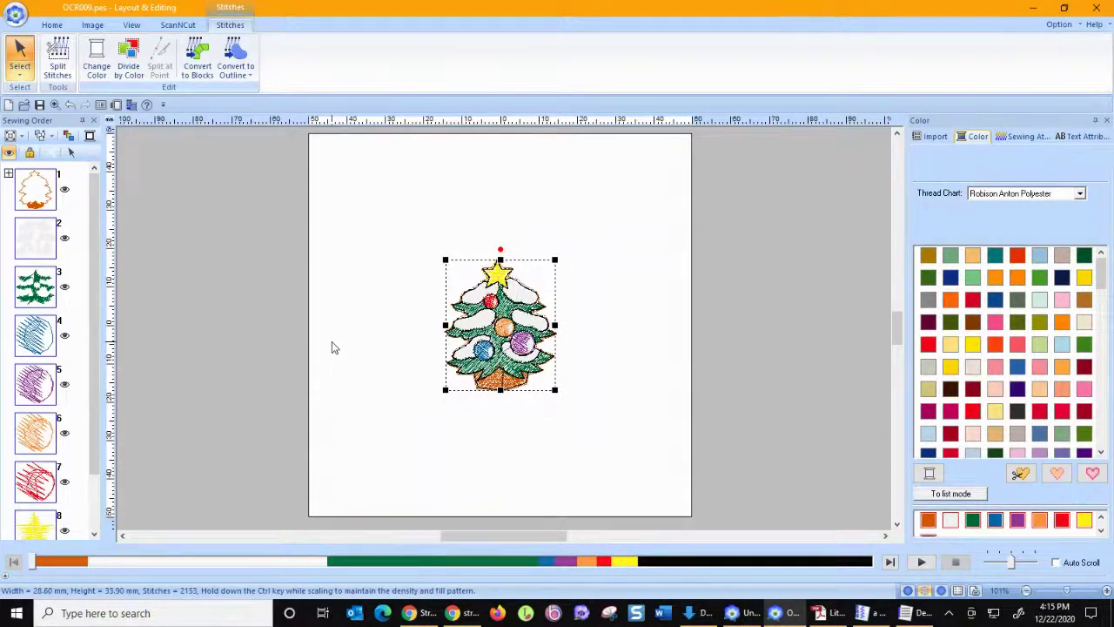
left_click_drag(370, 211, 617, 441)
key("Delete")
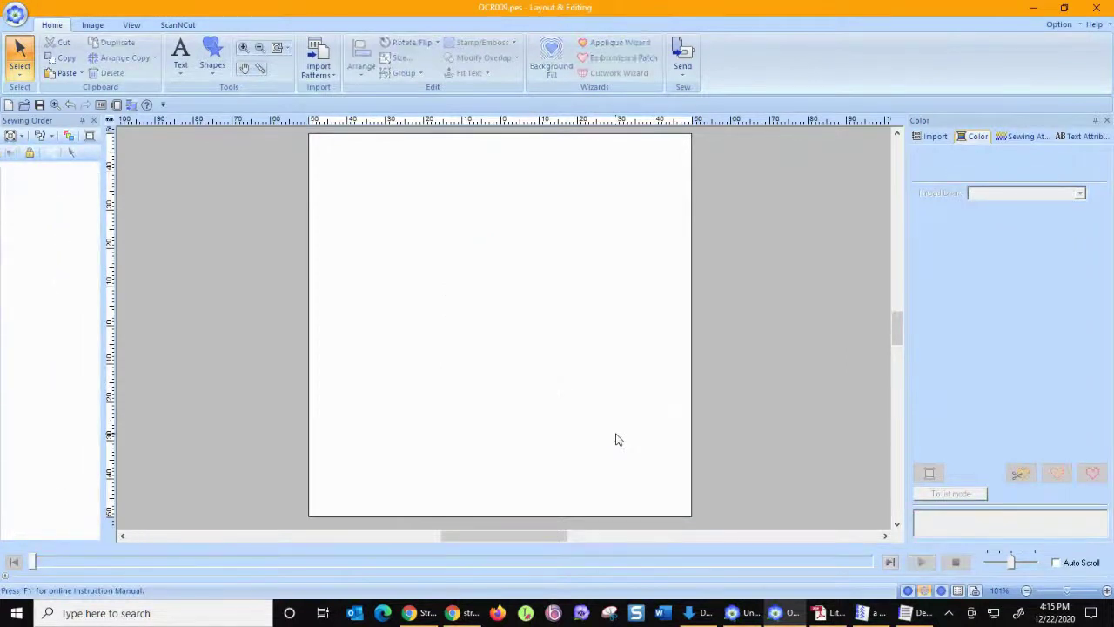